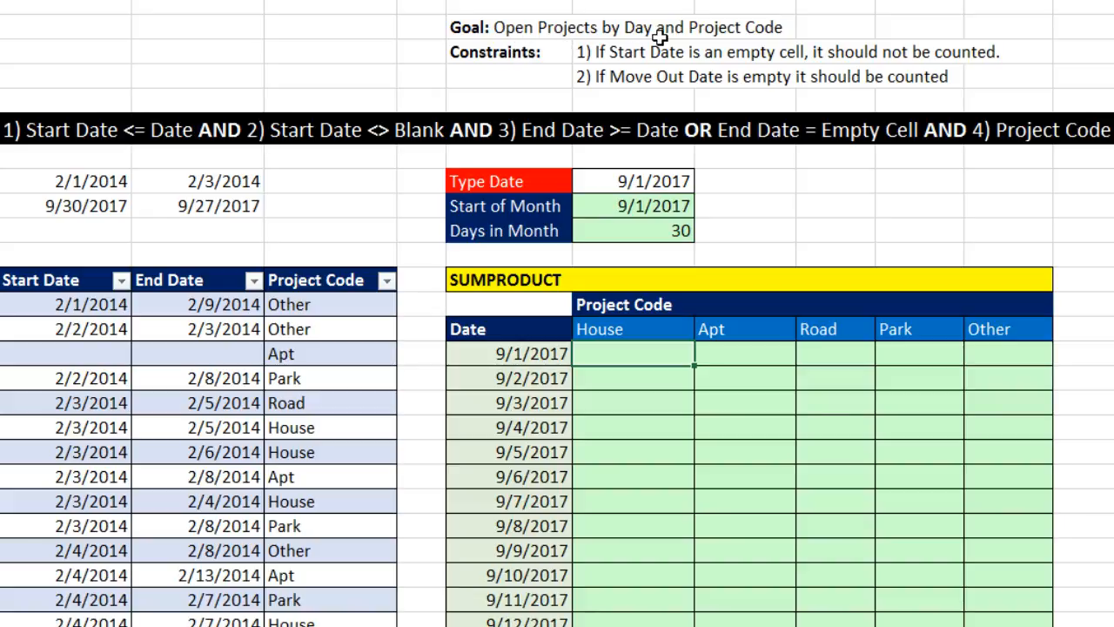
Examine the SUMPRODUCT grid's date and project code headers and the project table's start and end dates, including the blank cells in row 29
click(746, 378)
click(764, 405)
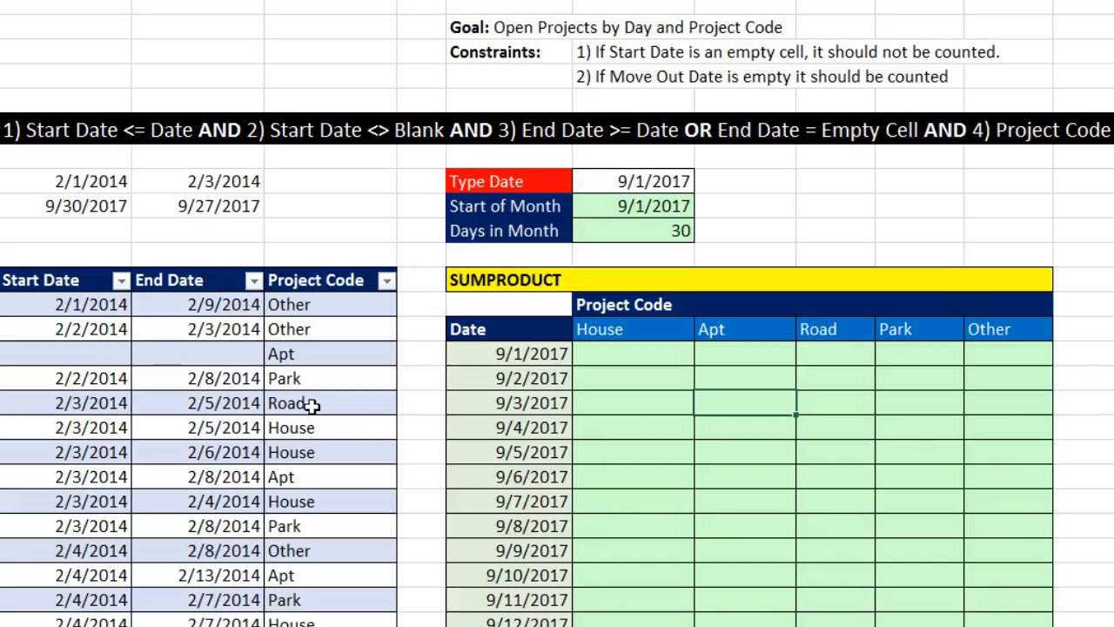
click(513, 407)
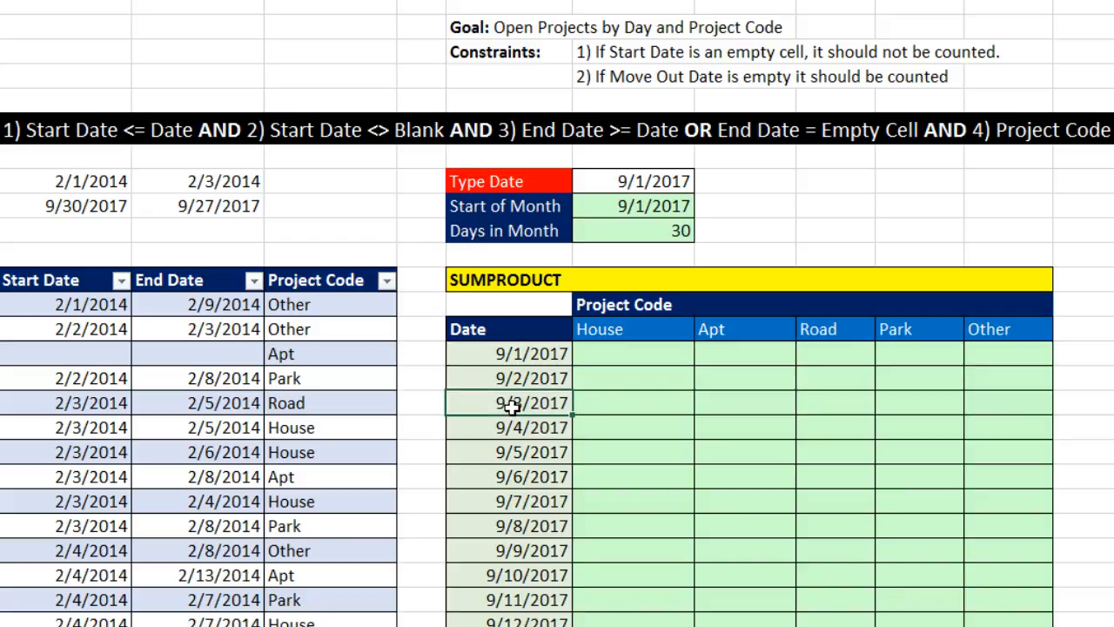
click(750, 331)
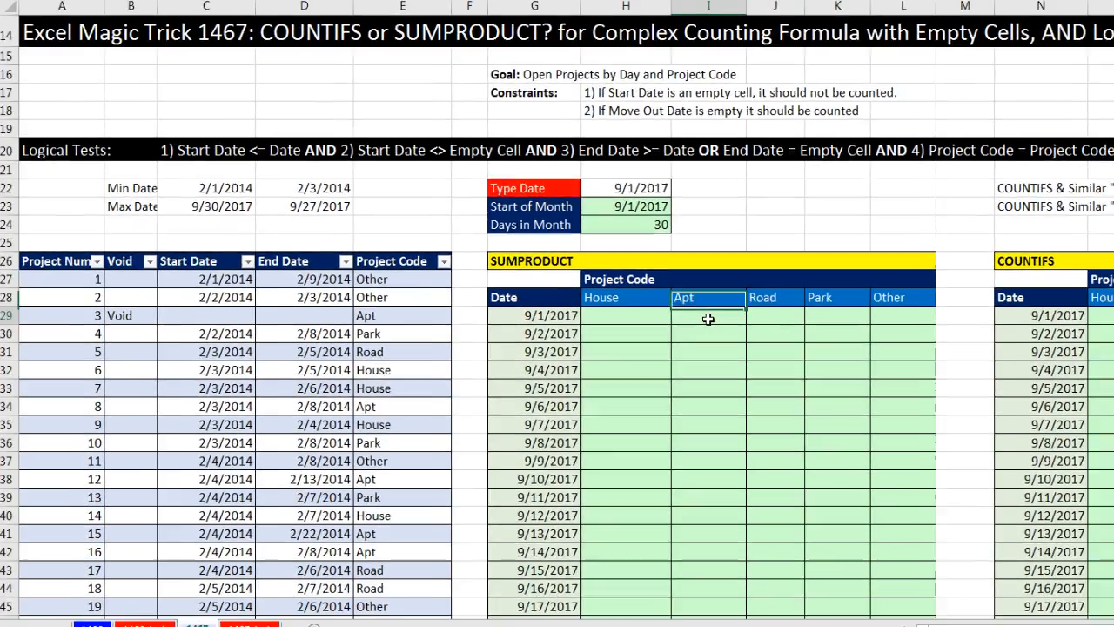
click(745, 355)
click(707, 351)
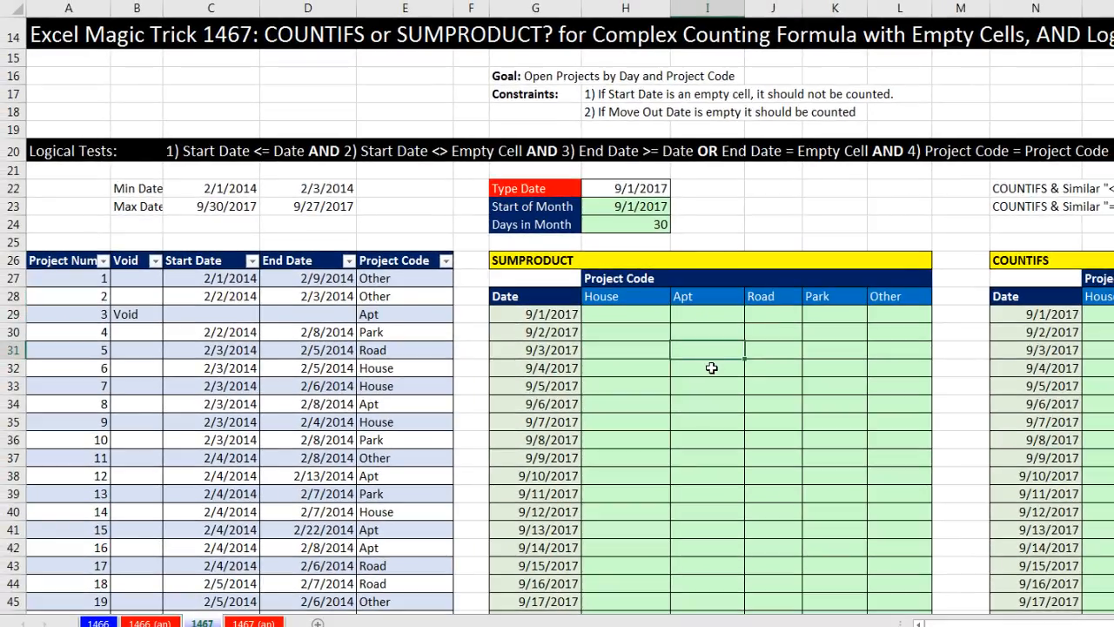
click(760, 373)
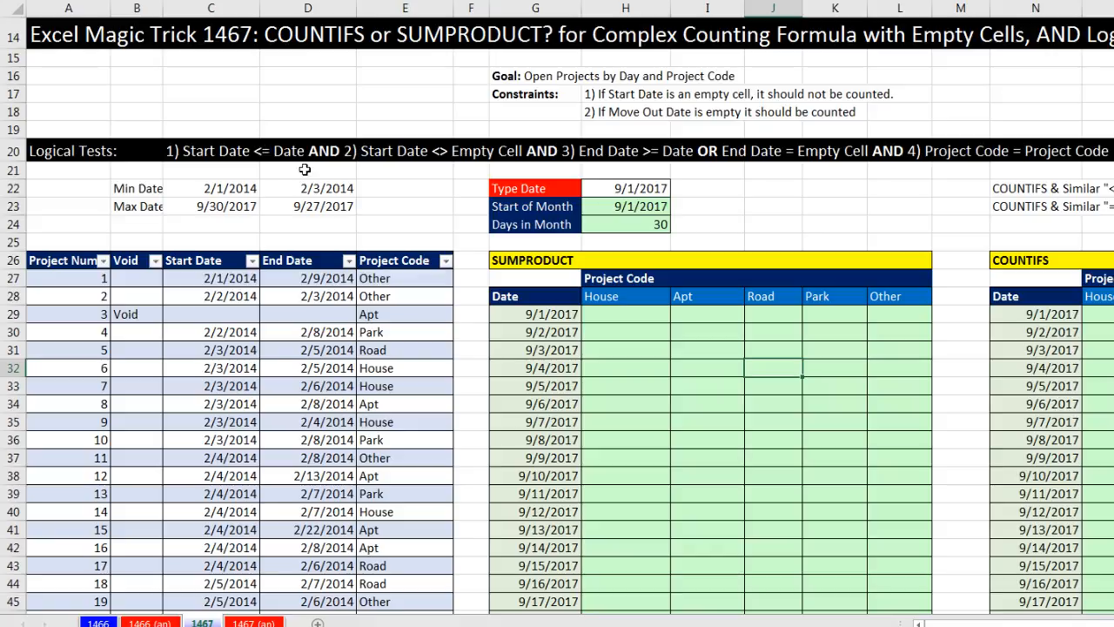
click(624, 323)
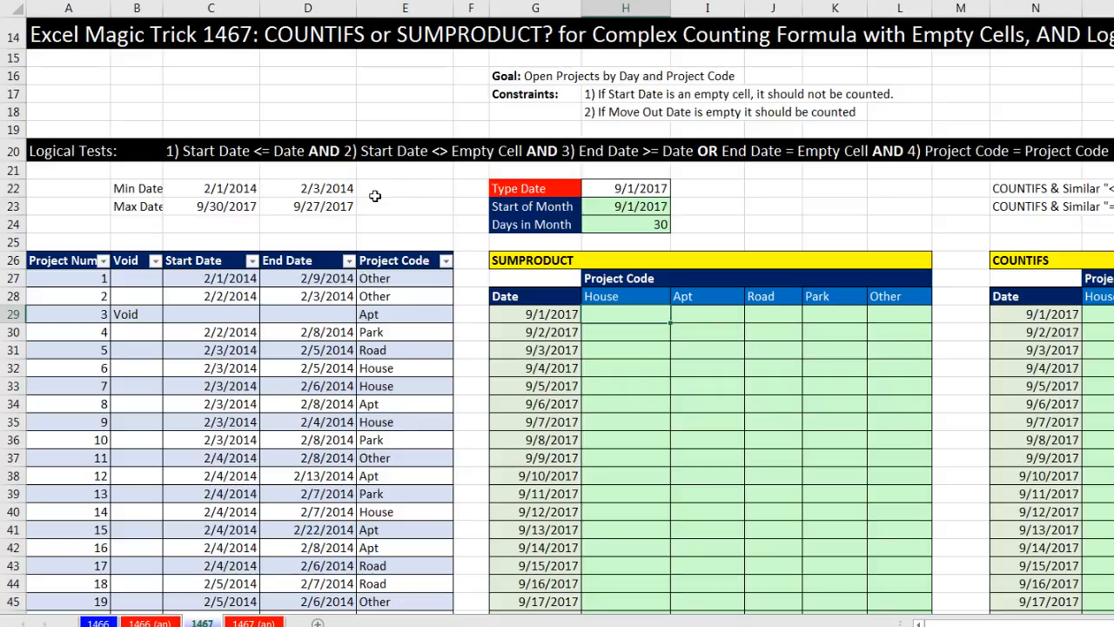
click(220, 280)
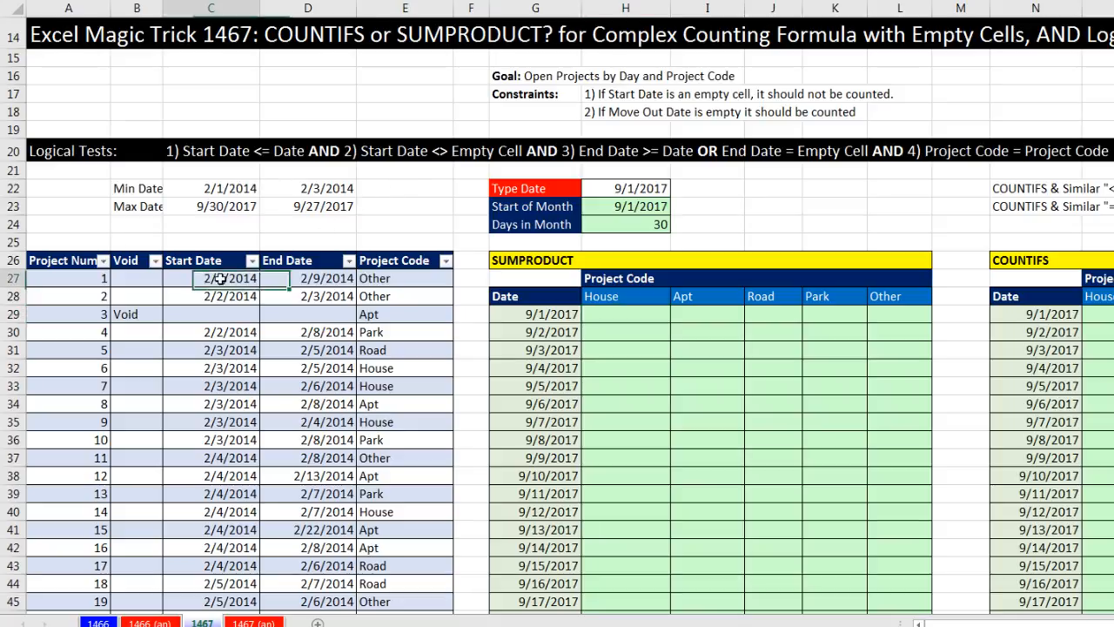
click(221, 293)
click(224, 315)
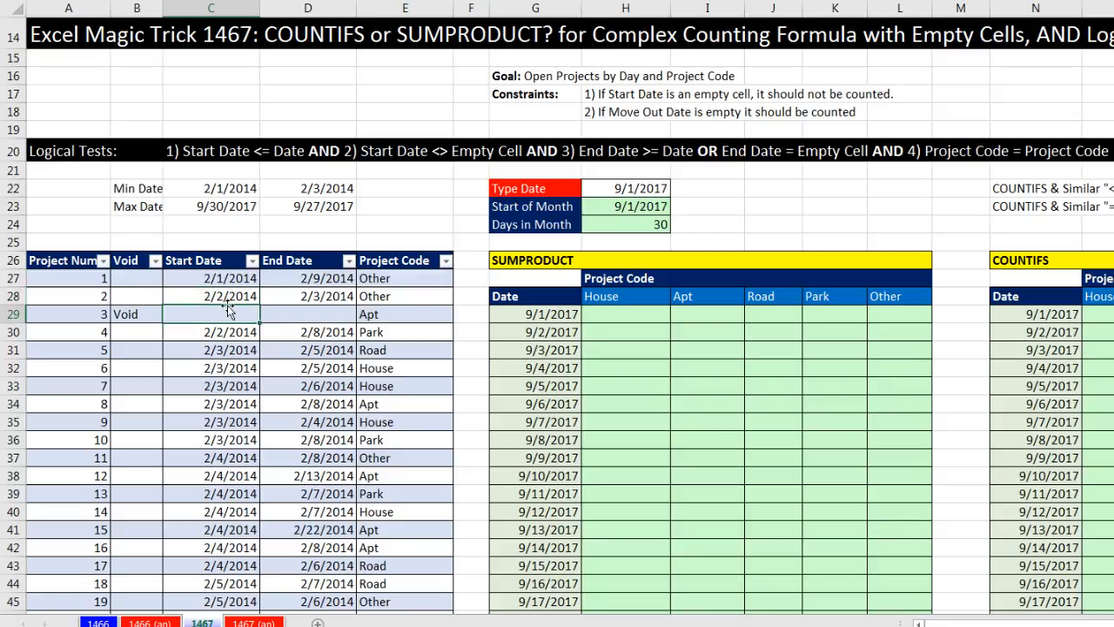
click(313, 314)
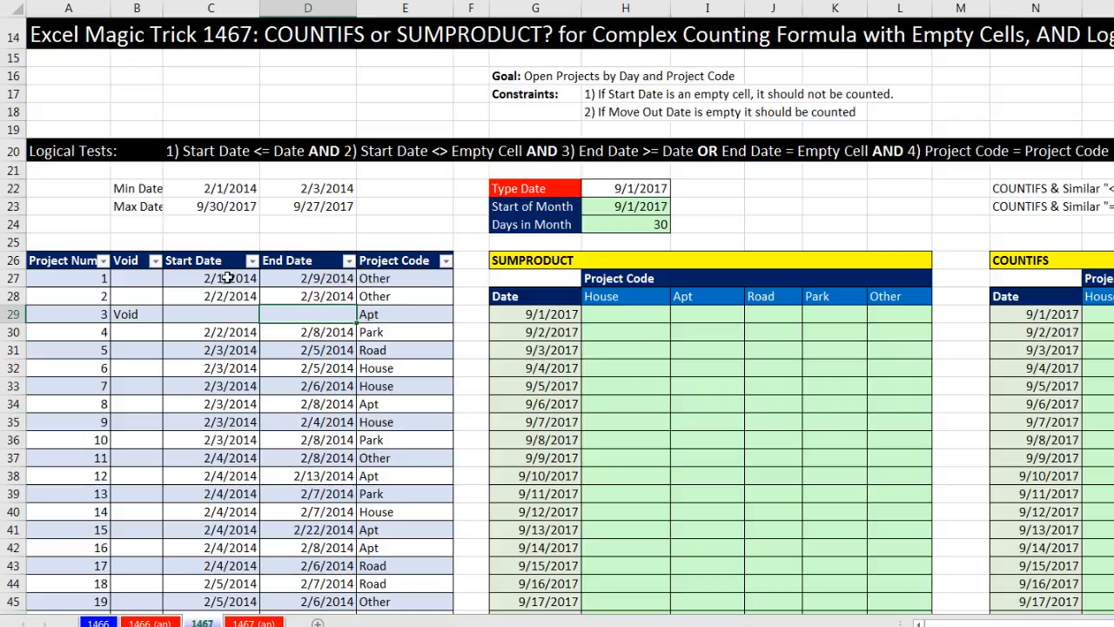
Enter the logical test =C27<=G29 in H29 to compare the first project's start date with the grid date
drag(532, 315, 637, 315)
click(636, 315)
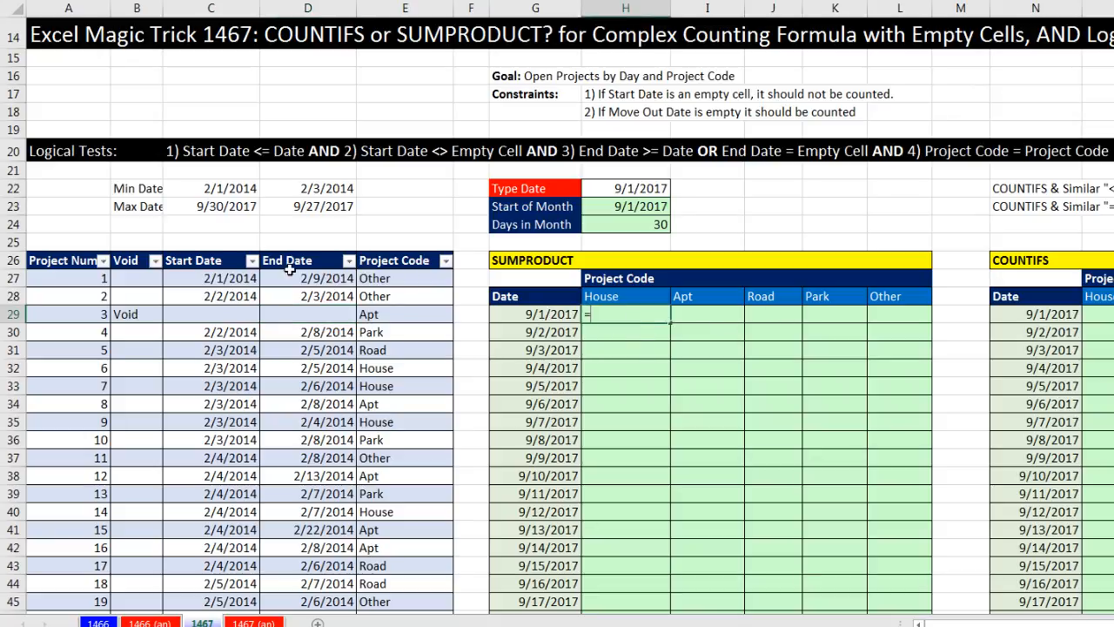
click(233, 279)
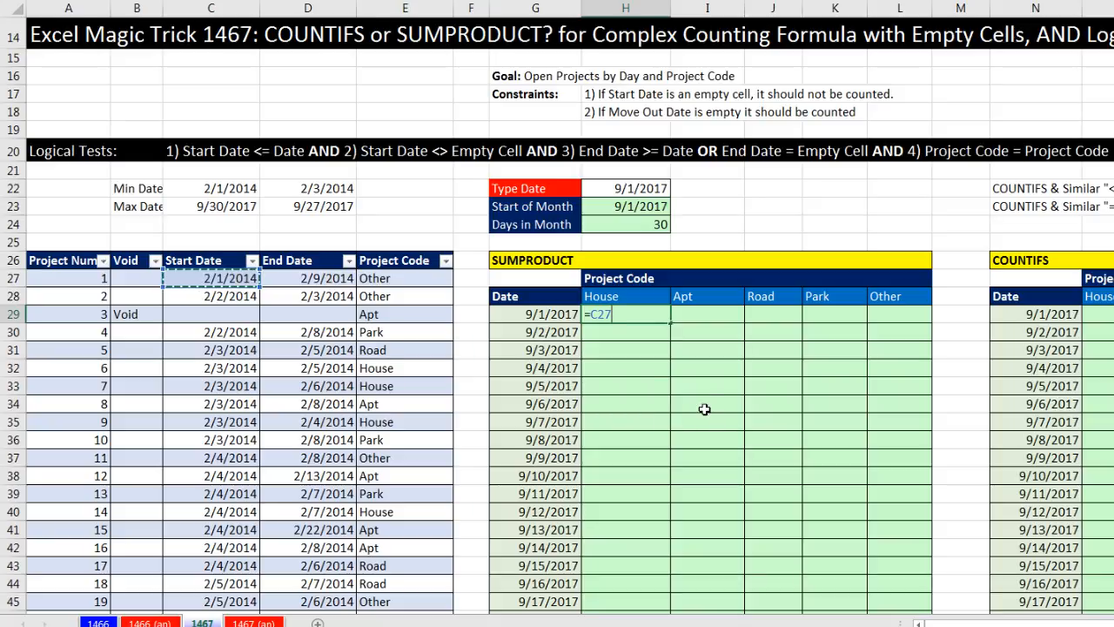
text(<)
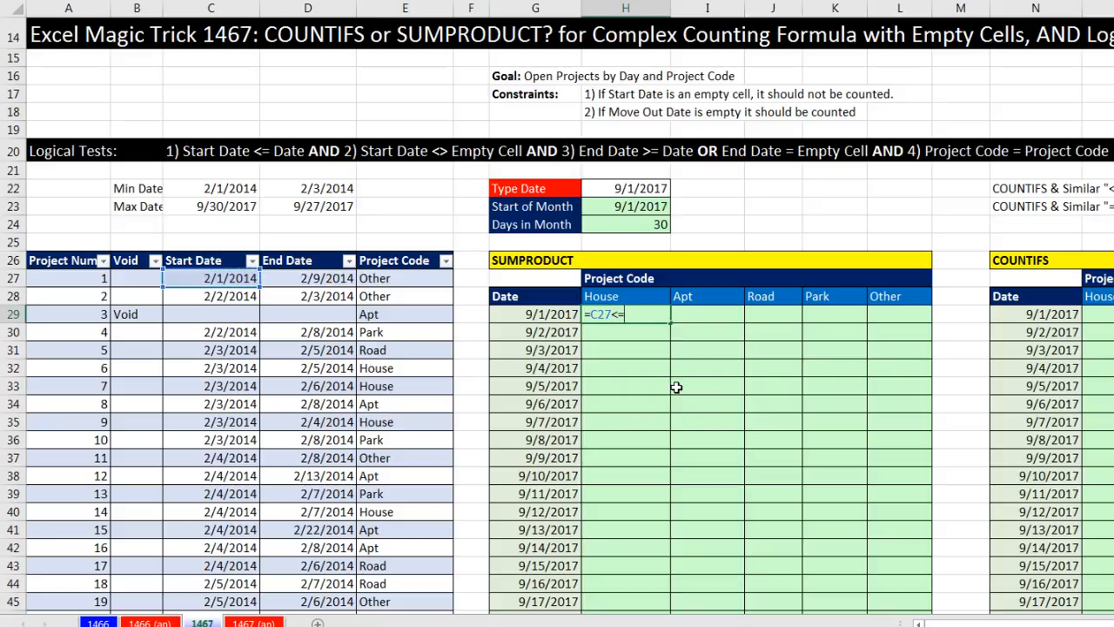
text(=)
click(545, 315)
key(ctrl+Return)
Change the start date reference in the H29 test to the empty cell C29, giving =C29<=G29
key(F2)
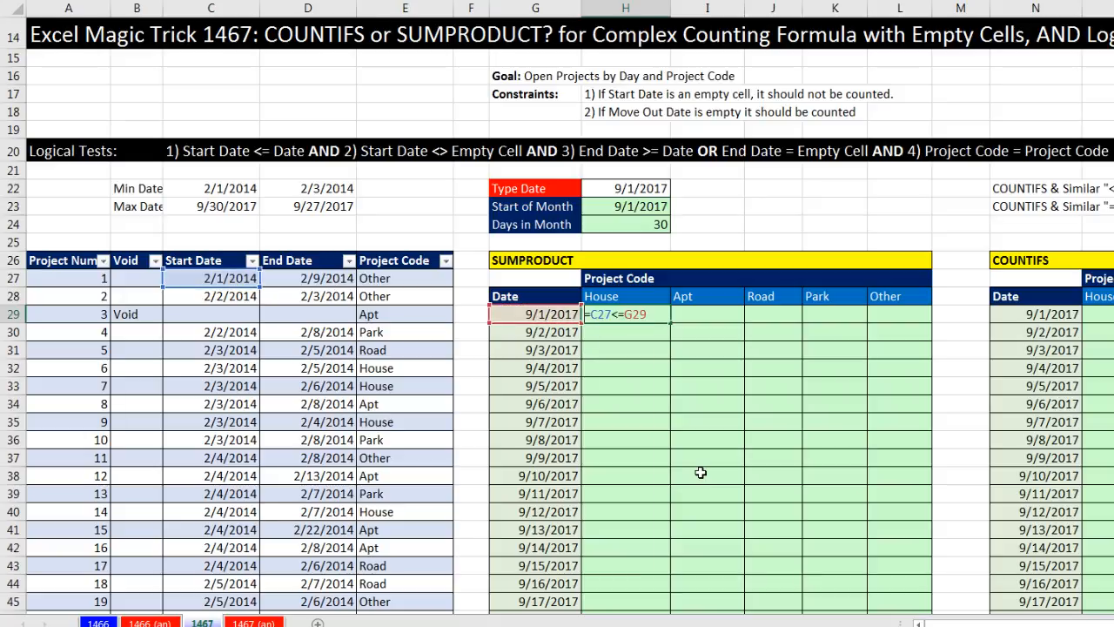
double_click(600, 314)
click(220, 314)
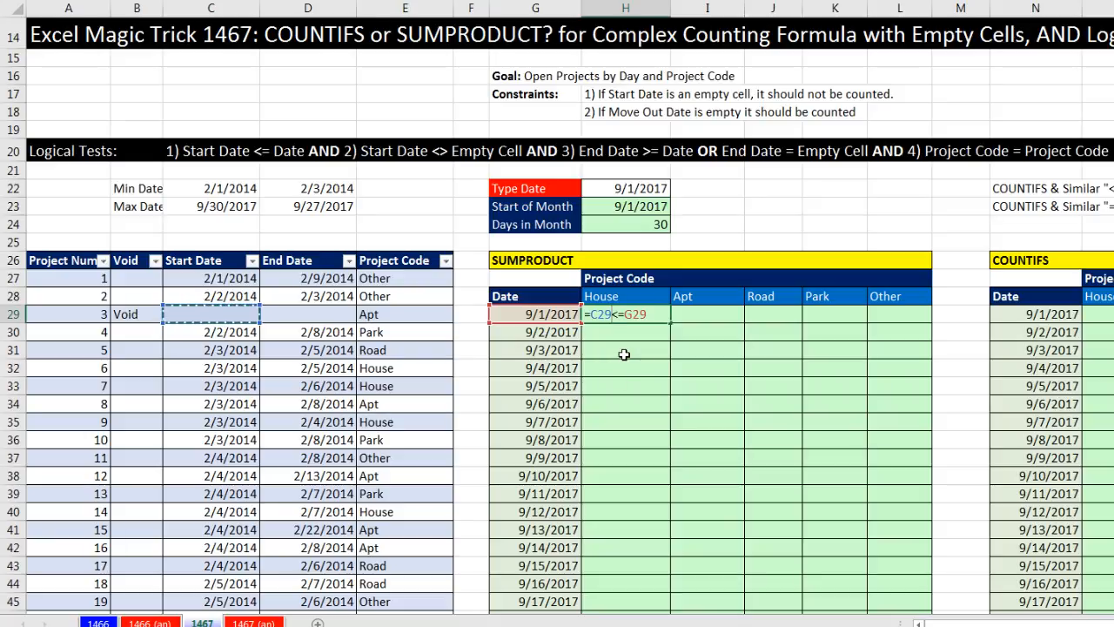
key(ctrl+Return)
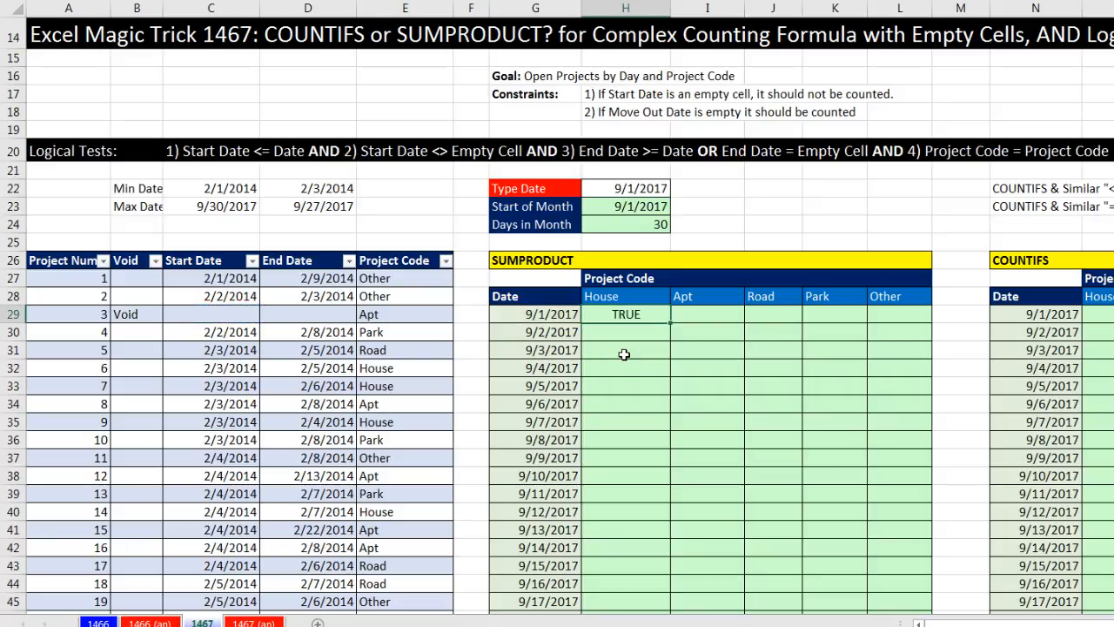
Evaluate the C29 reference inside the H29 formula, cancel that edit and clear H29
double_click(634, 316)
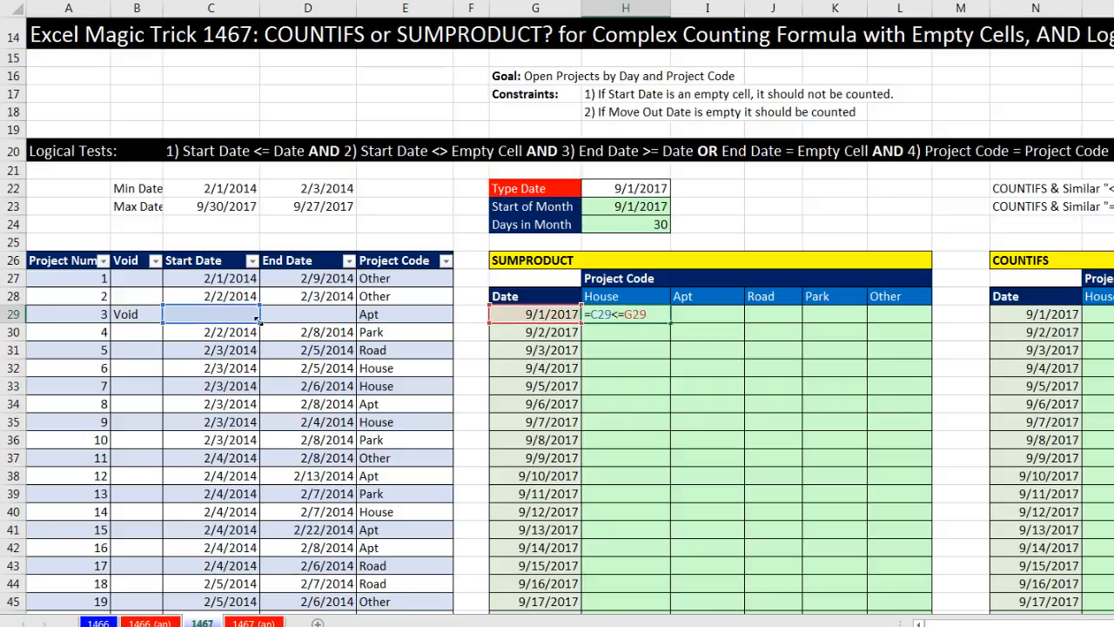
double_click(607, 316)
key(F9)
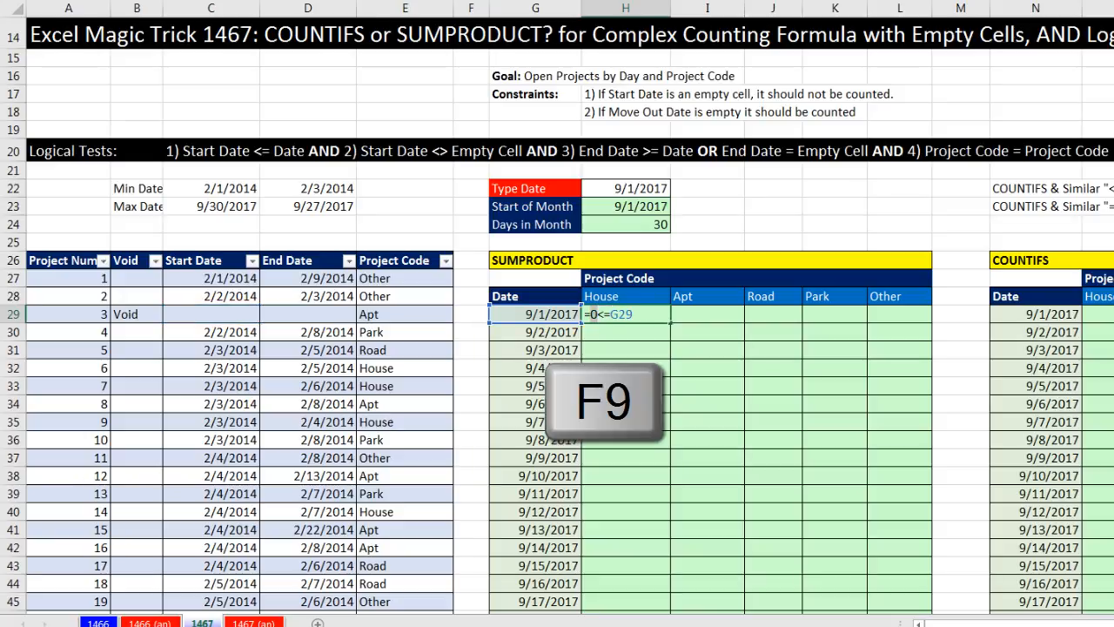
key(Escape)
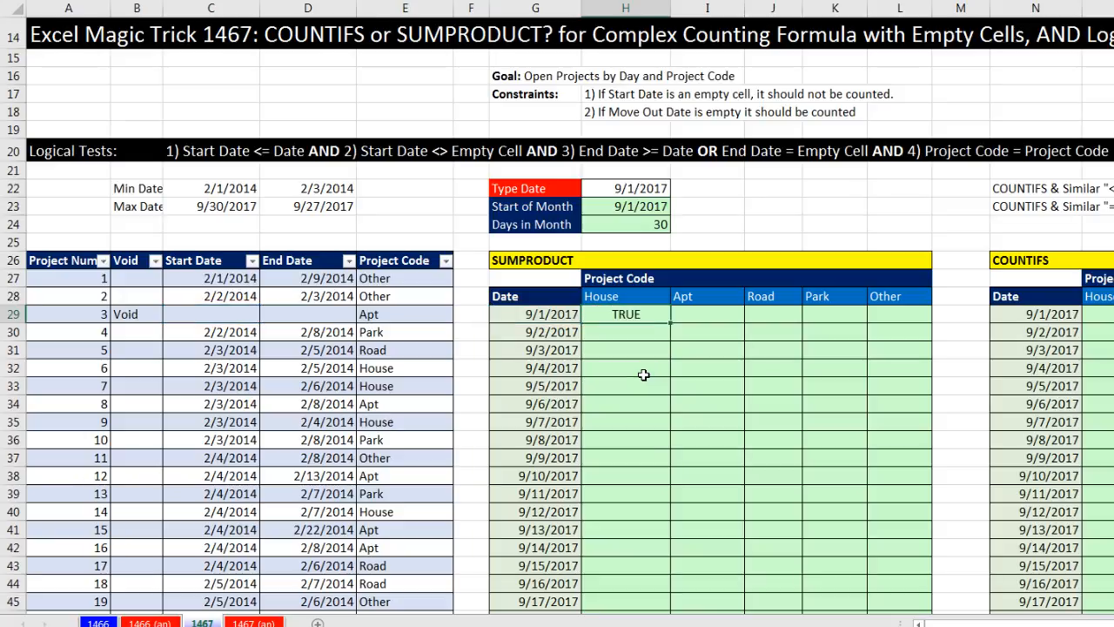
key(Delete)
Examine the last records of the project table, including the blank end date of project 10559, and return to the table header
click(79, 384)
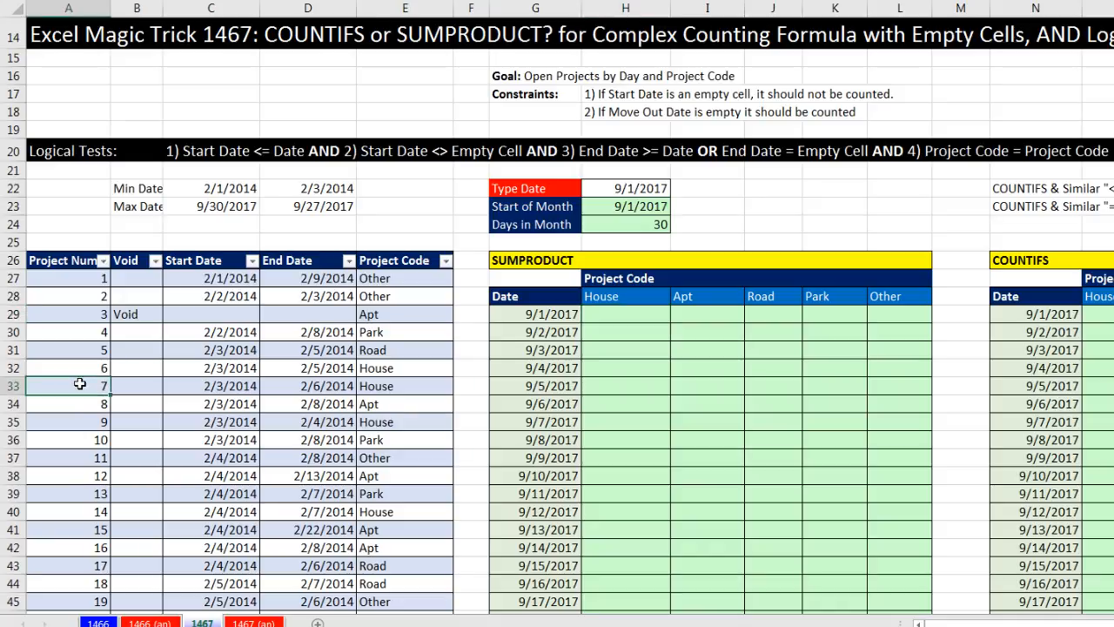
key(ctrl+Down)
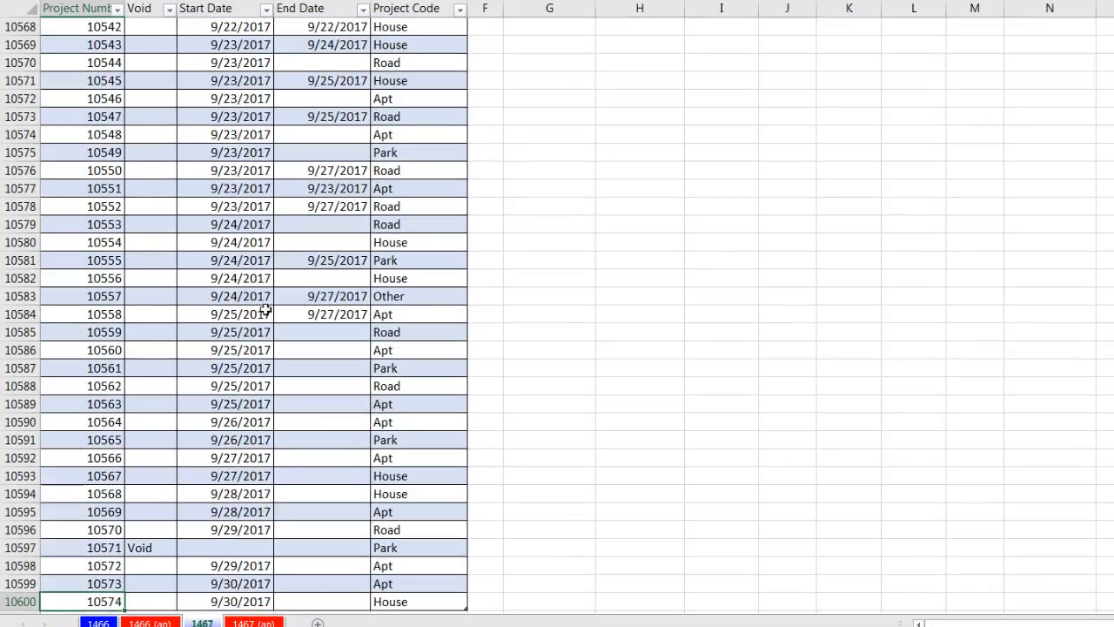
drag(326, 332, 74, 327)
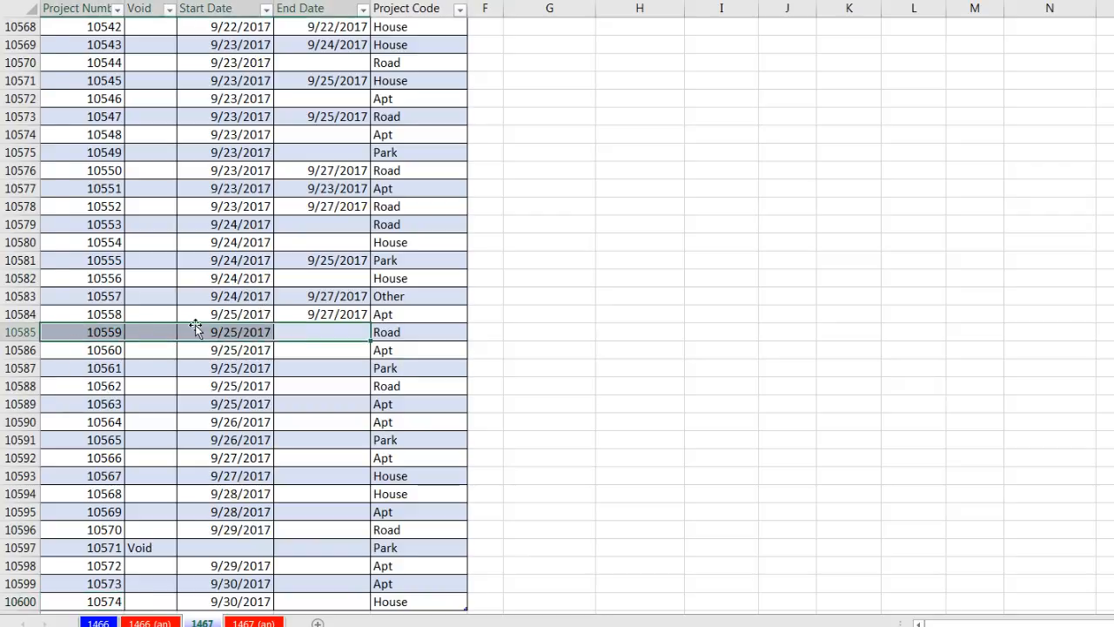
ctrl+scroll(235, 344, down, 1)
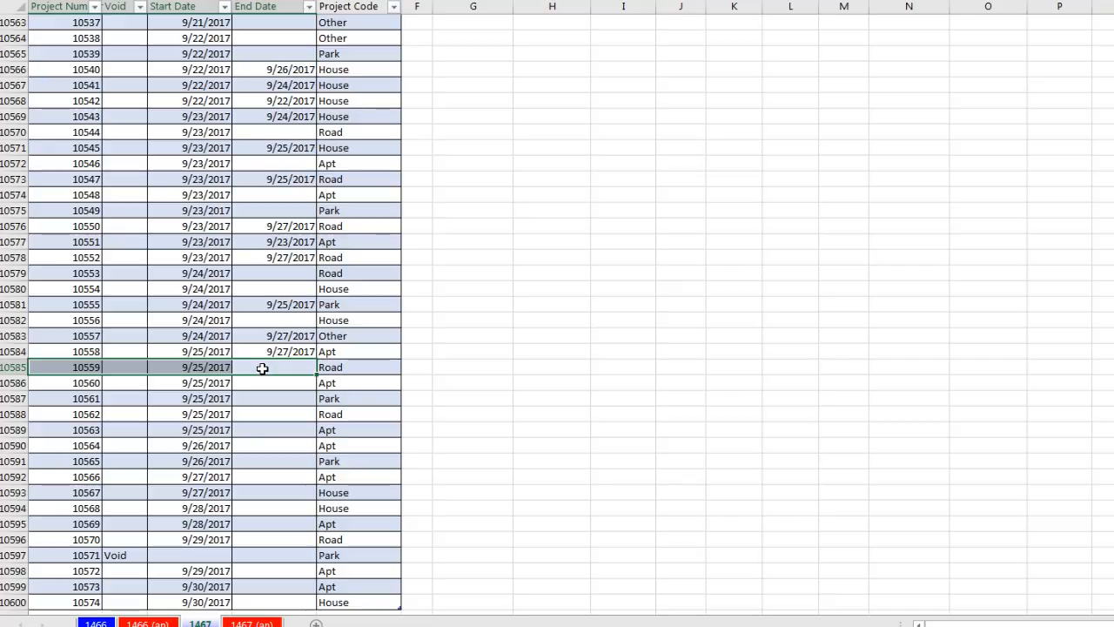
click(89, 370)
key(ctrl+Up)
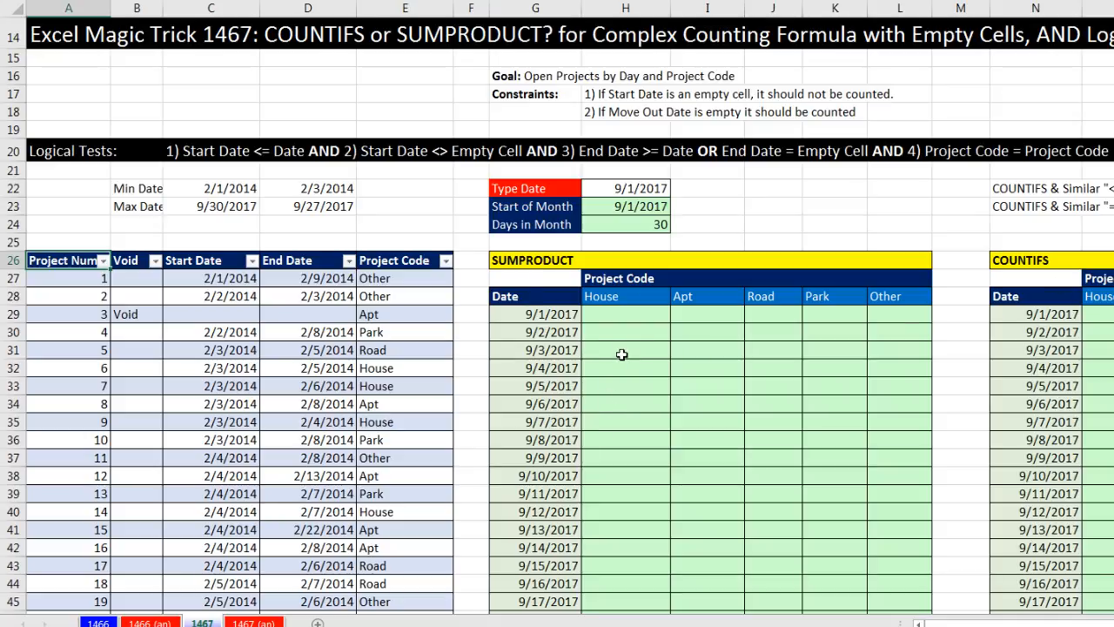
click(619, 315)
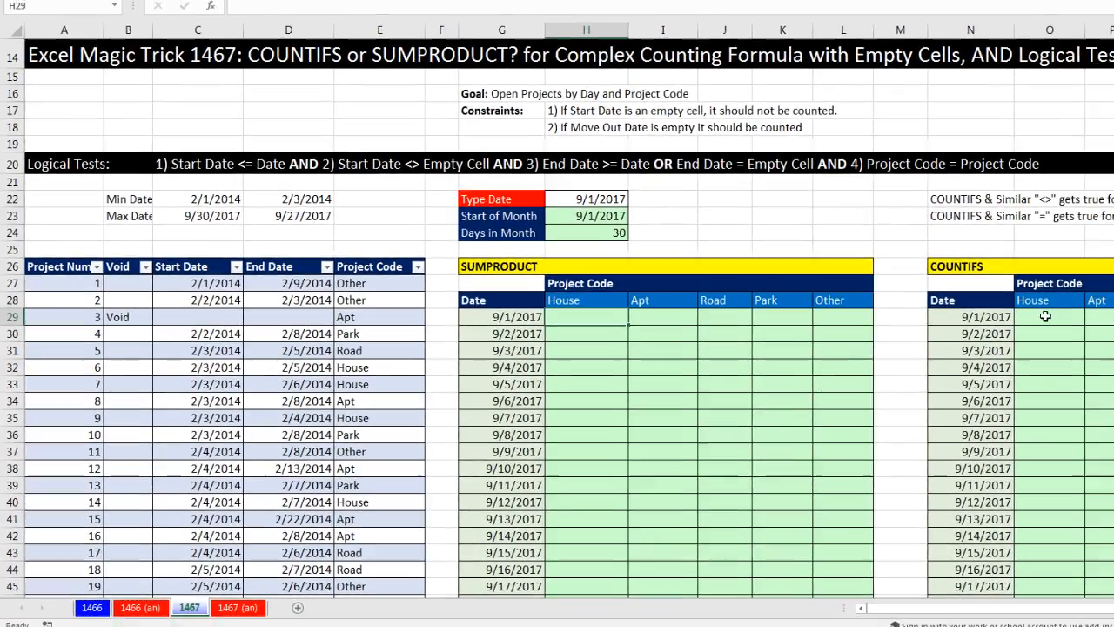
click(1097, 316)
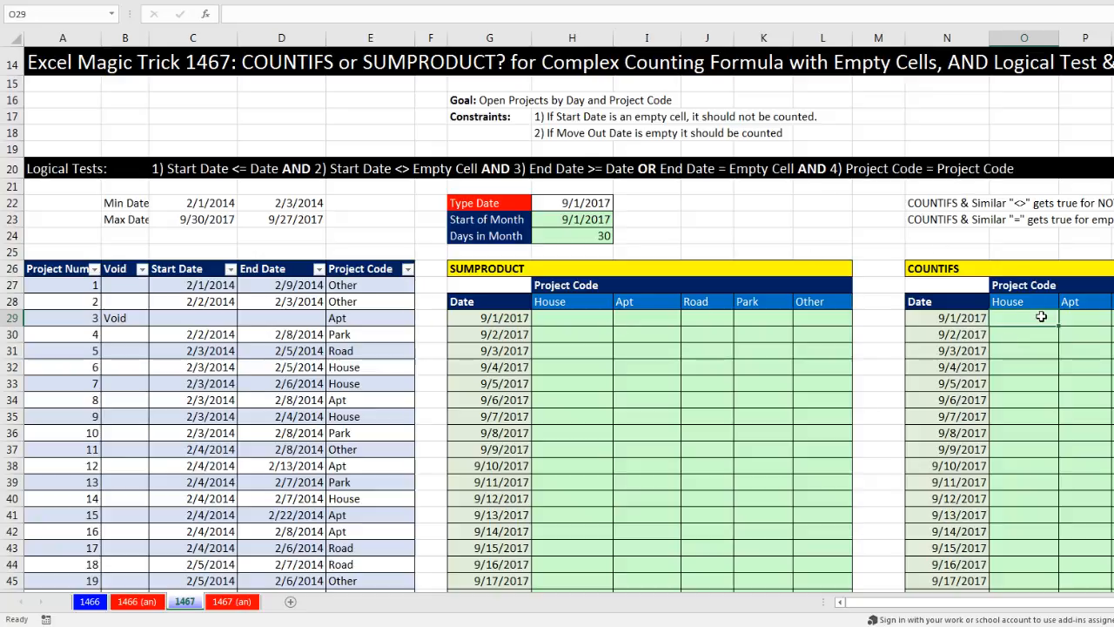
click(548, 320)
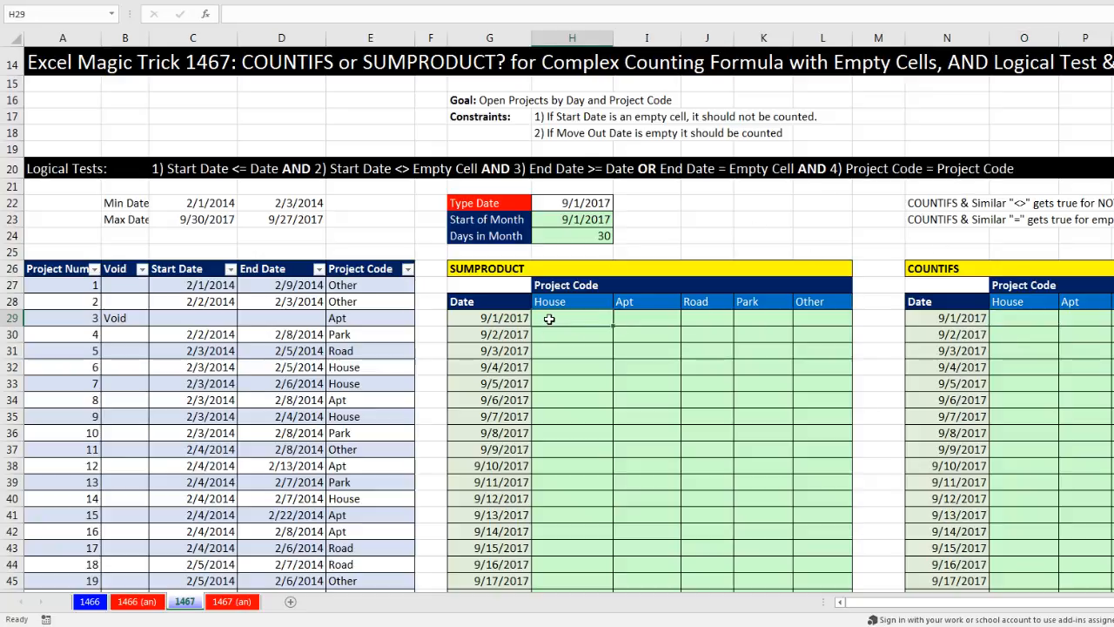
text(=s)
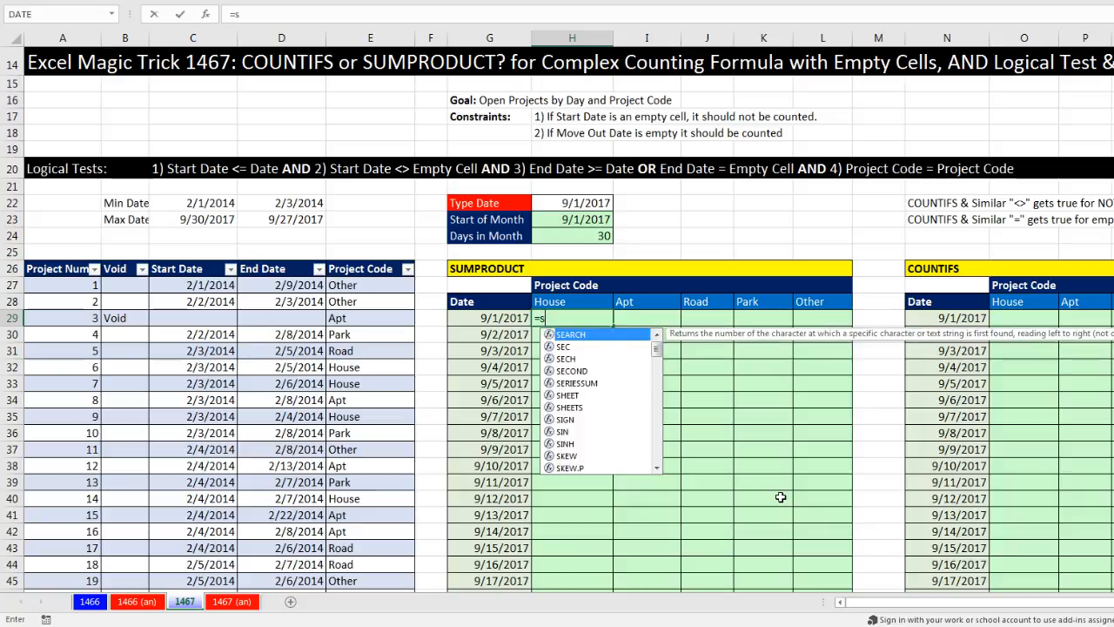
text(ump)
key(Tab)
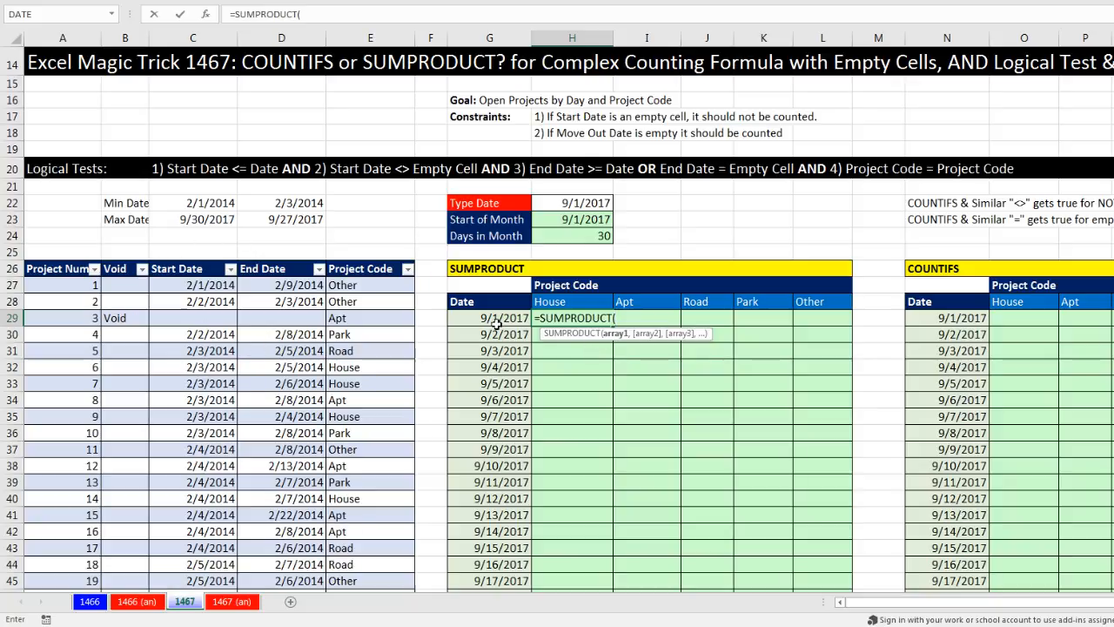
key(Escape)
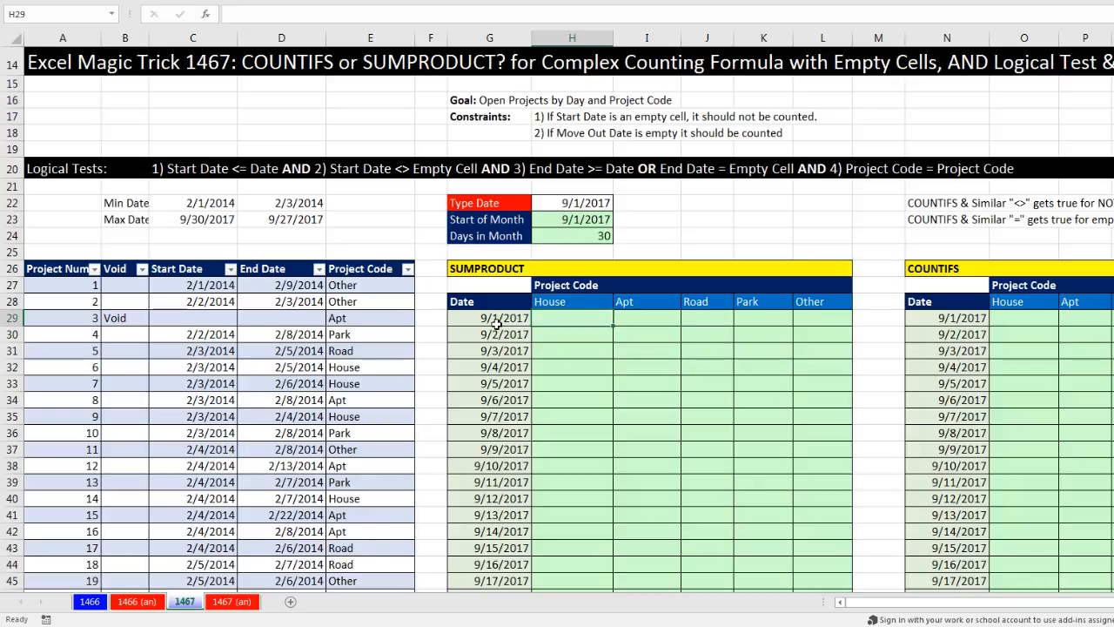
Check the name assigned to the project table in its design properties
click(223, 285)
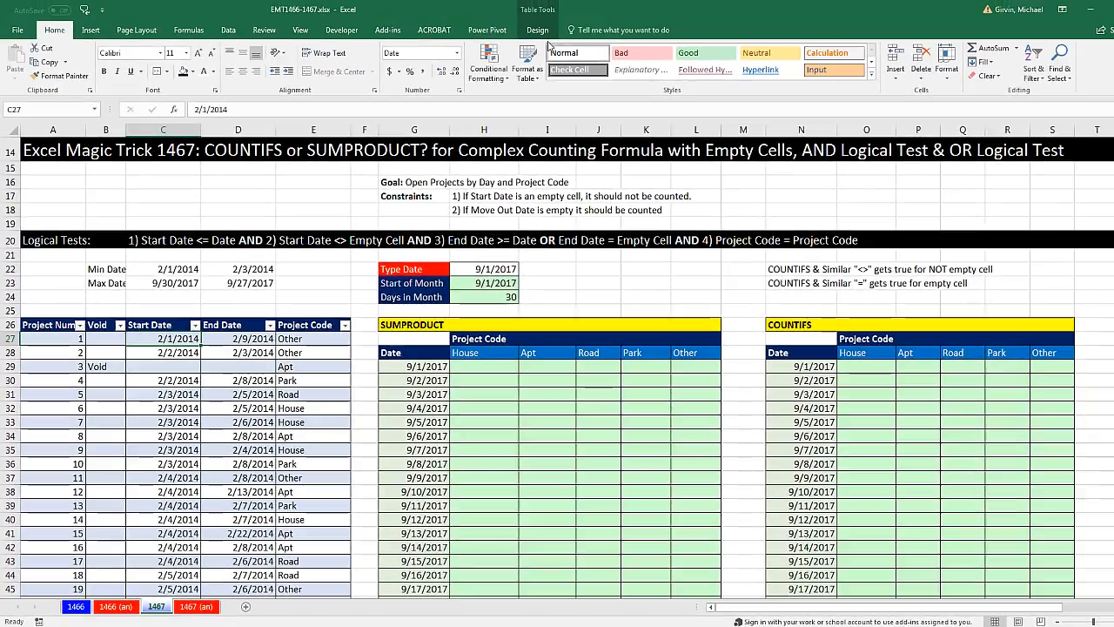
click(537, 29)
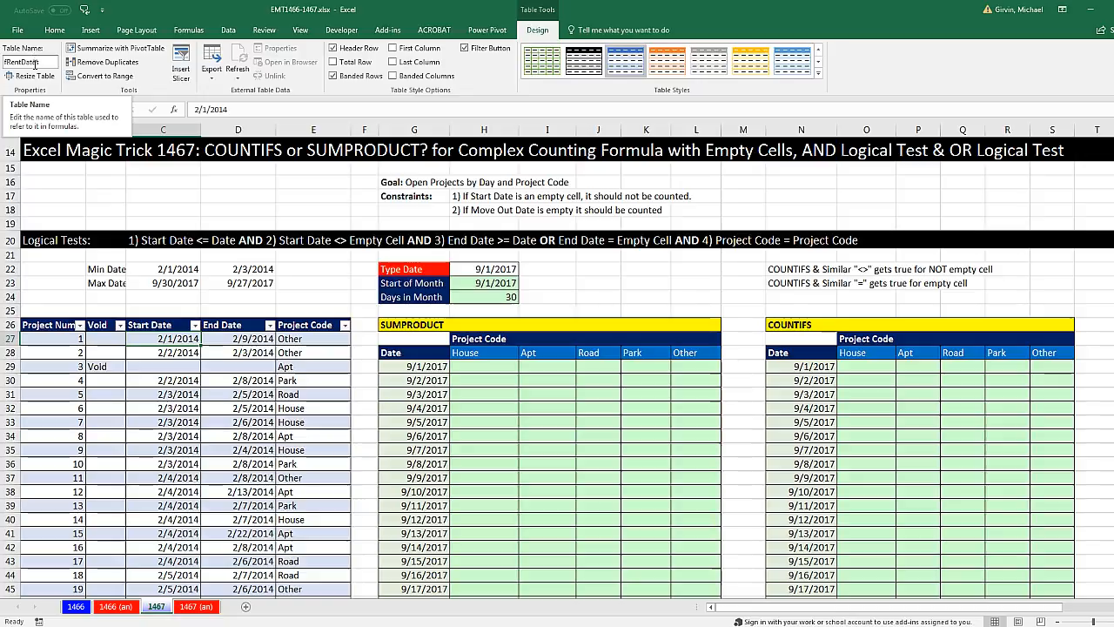
click(491, 367)
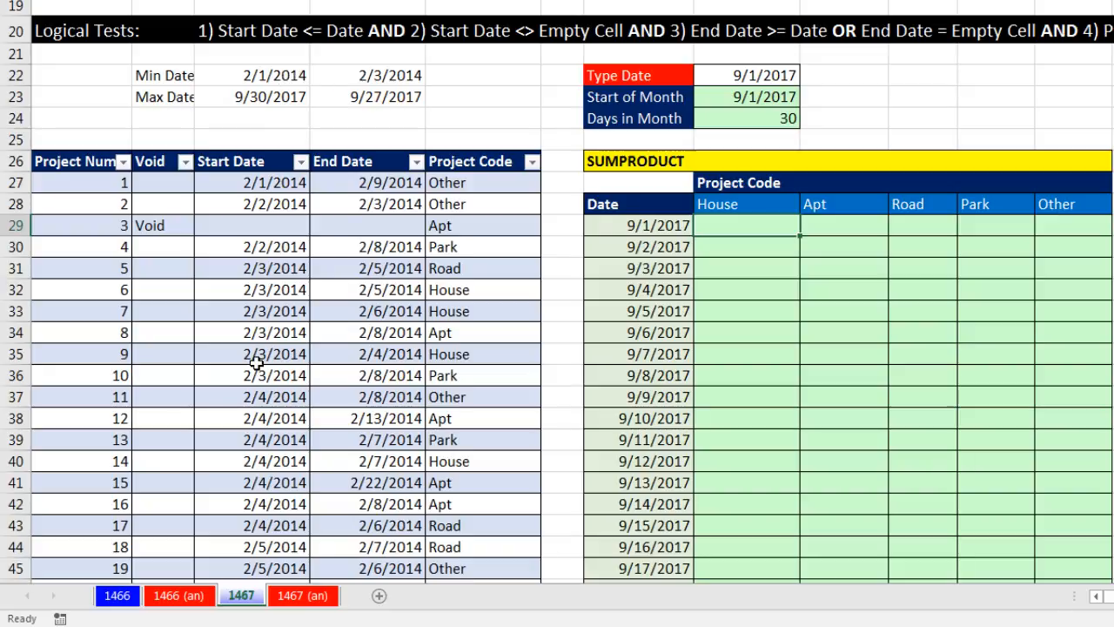
text(=)
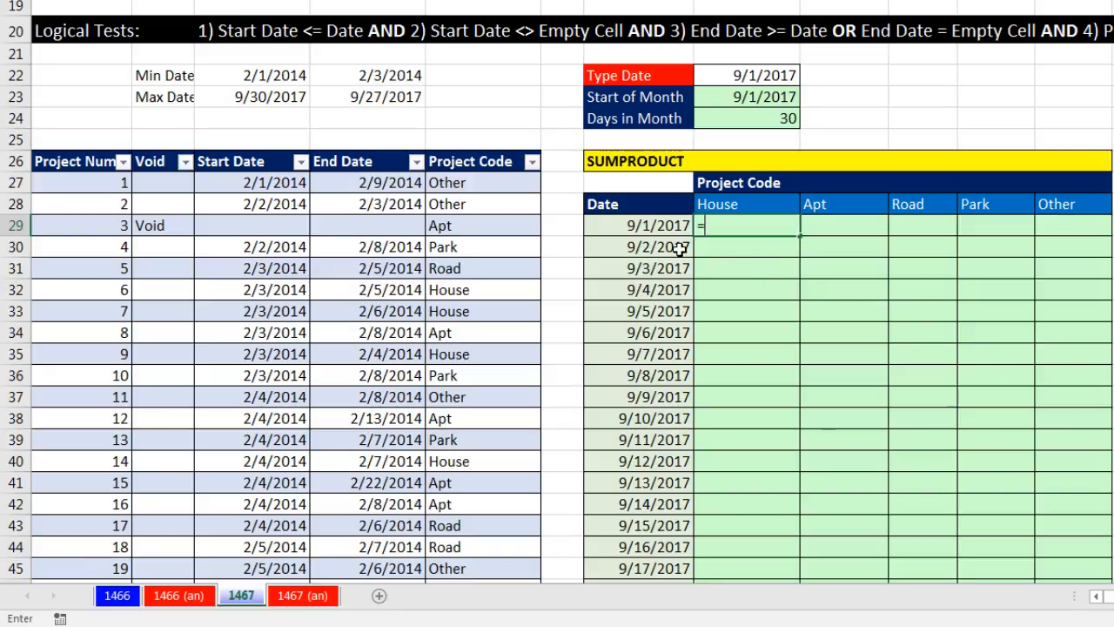
click(251, 151)
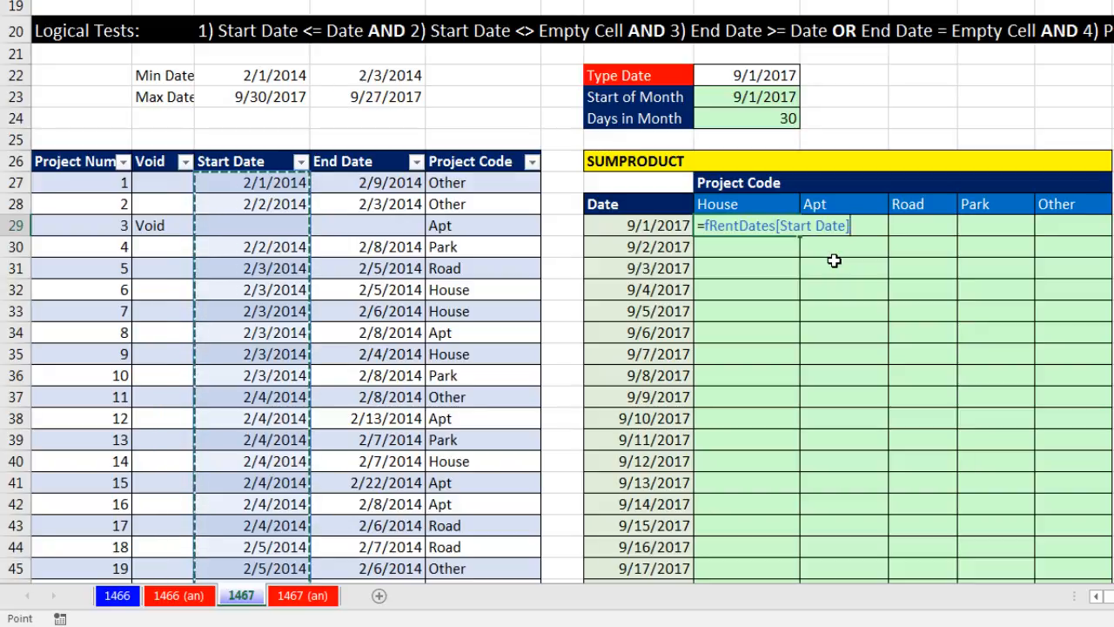
key(Escape)
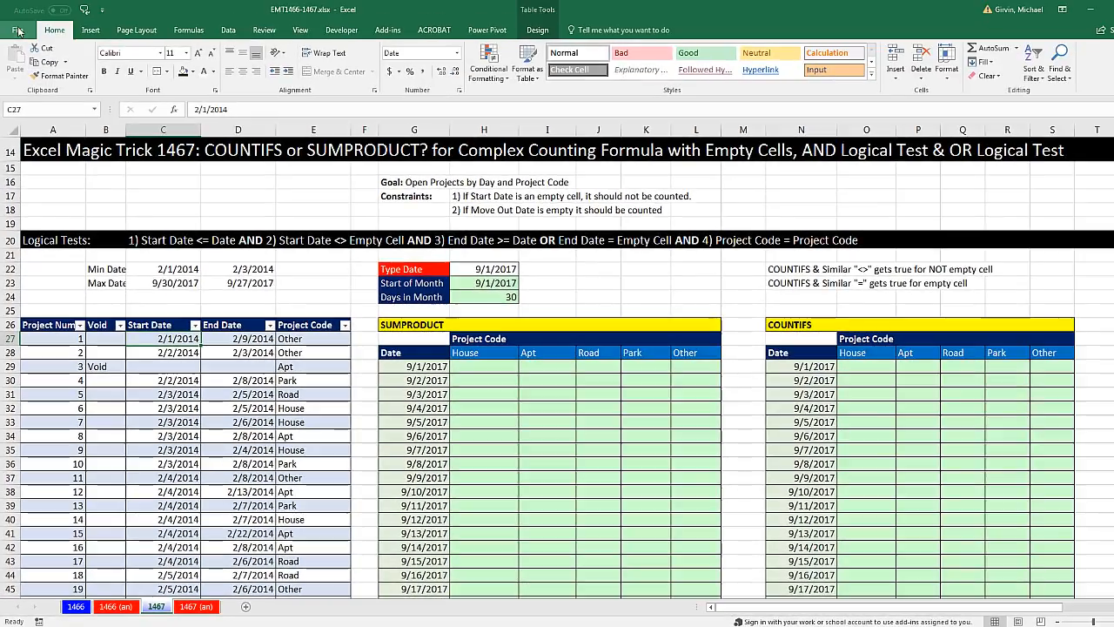
Turn off the use of table names in formulas in the Excel formula options
click(16, 32)
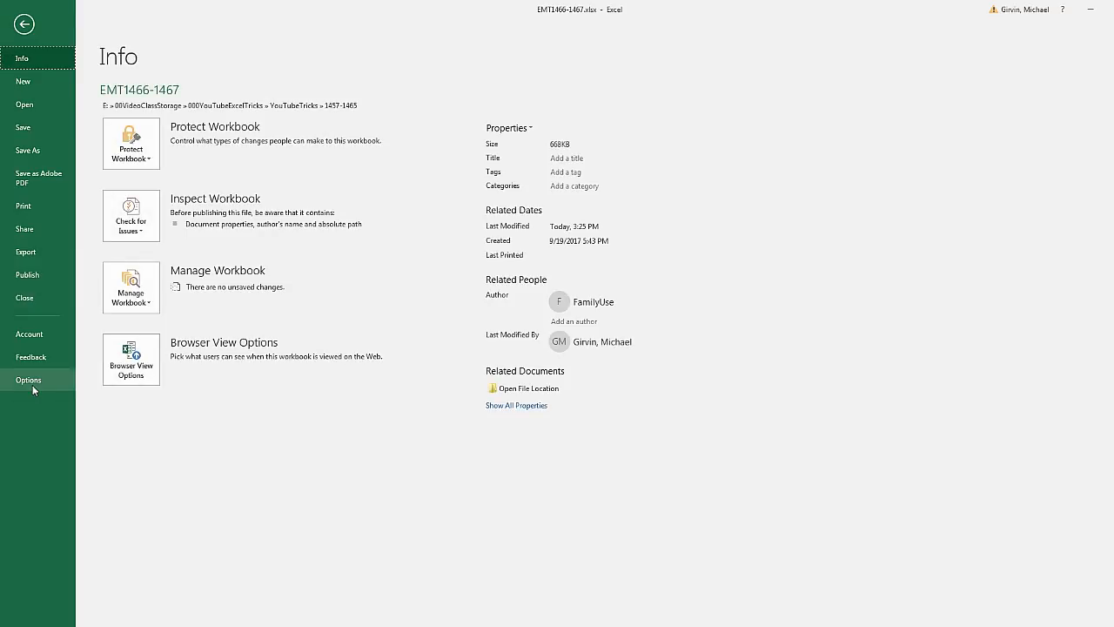
click(29, 380)
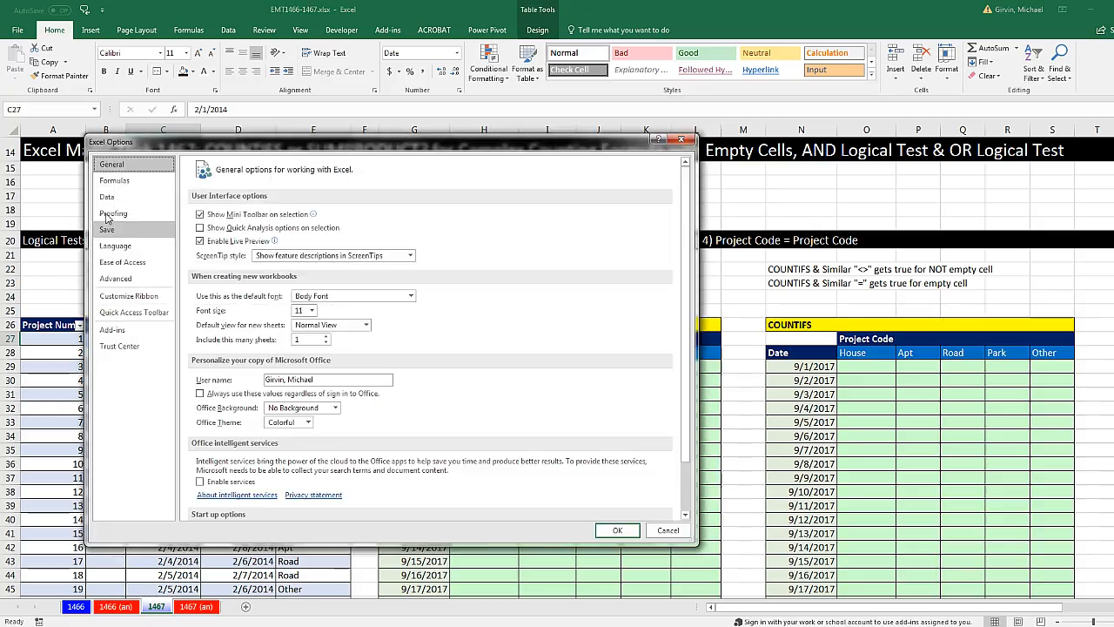
click(113, 183)
click(213, 334)
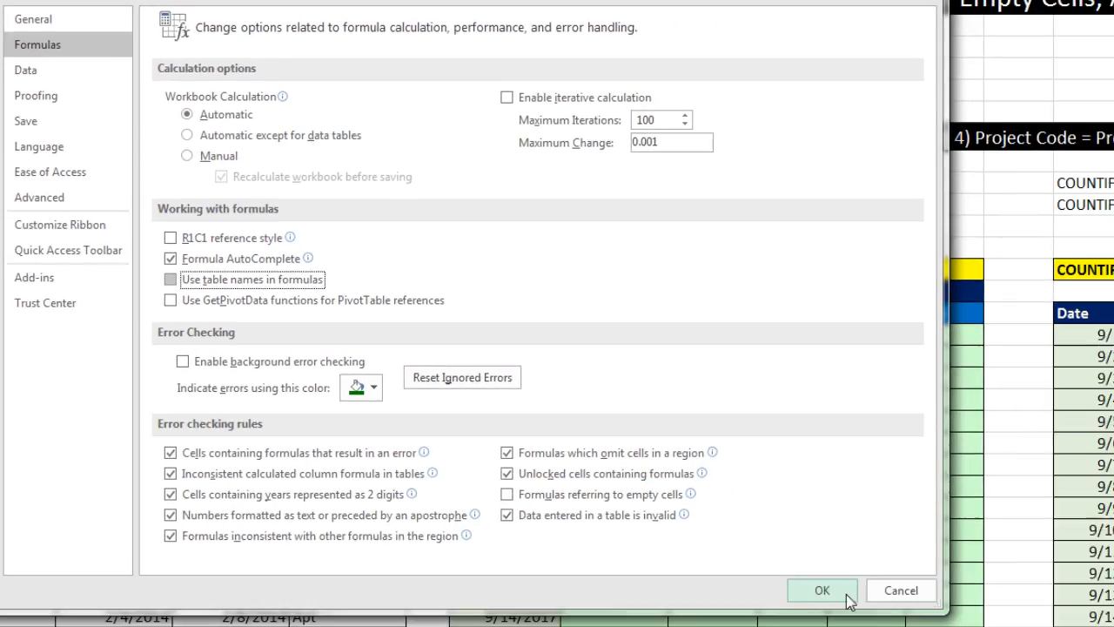
click(822, 590)
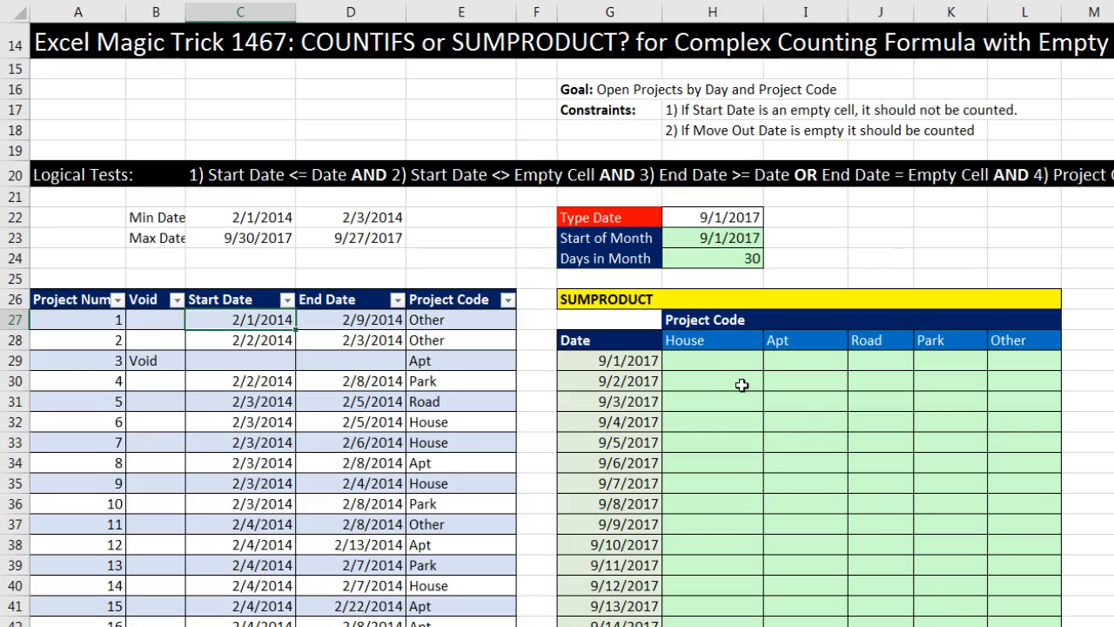
Begin a formula in H29, the House cell for 9/1/2017
click(706, 357)
text(=)
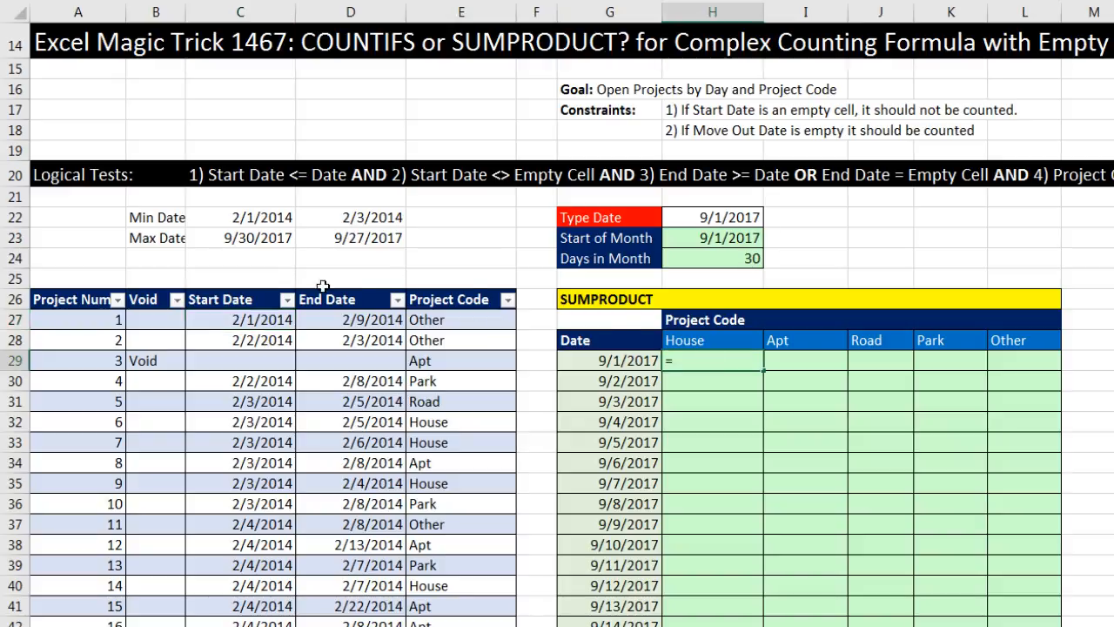
Check how the whole Start Date column is referenced in the H29 formula, and remove that reference
click(247, 290)
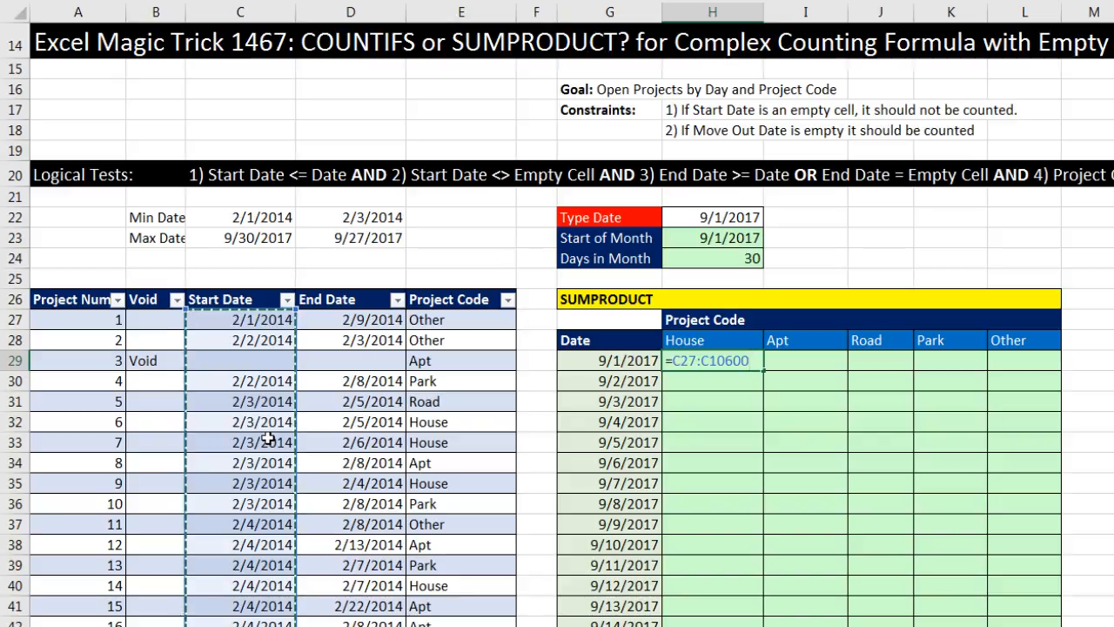
key(BackSpace)
key(BackSpace)
key(BackSpace)
key(BackSpace)
key(BackSpace)
key(BackSpace)
key(BackSpace)
key(BackSpace)
key(BackSpace)
key(BackSpace)
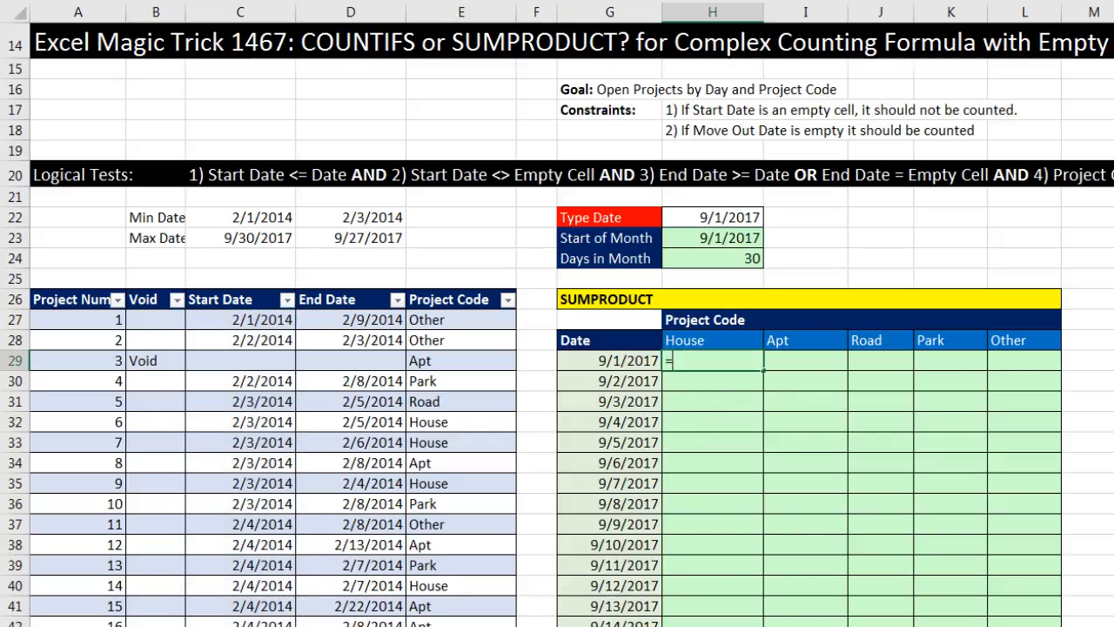
Enter SUMPRODUCT in H29 with the start date test $C$27:$C$10600<=$G29 as its first argument, locking only the column of G29
text(sump)
key(Tab)
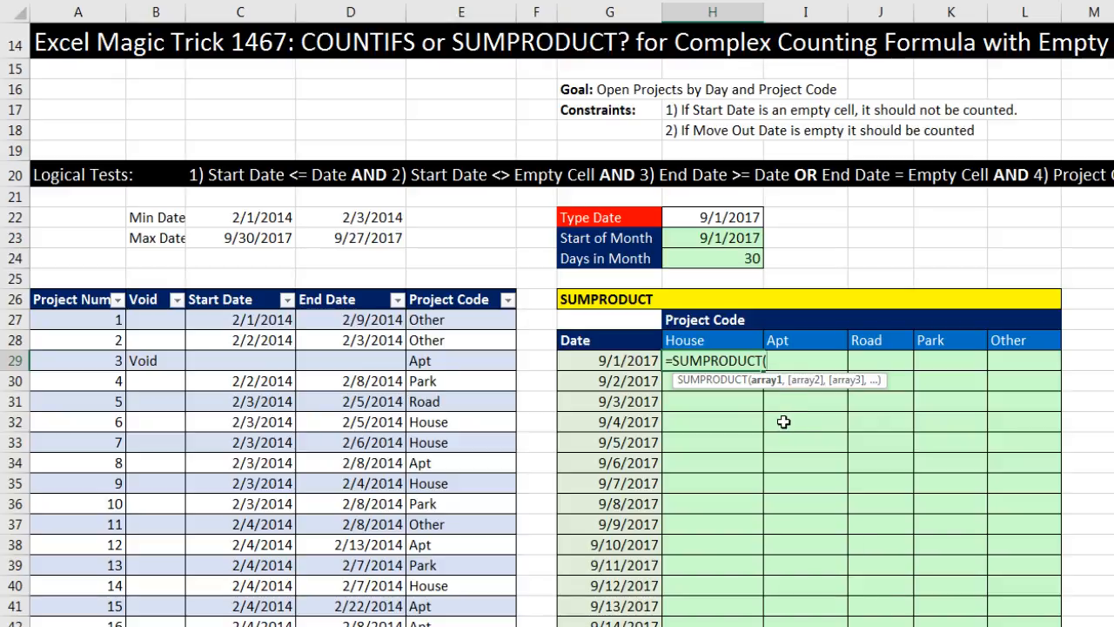
click(207, 287)
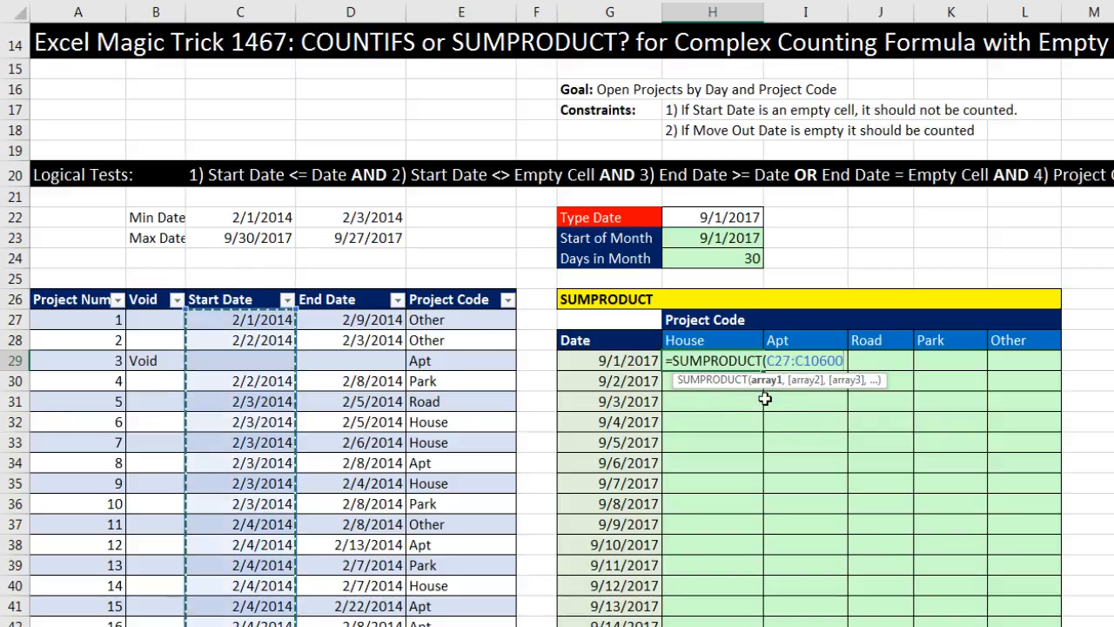
key(F4)
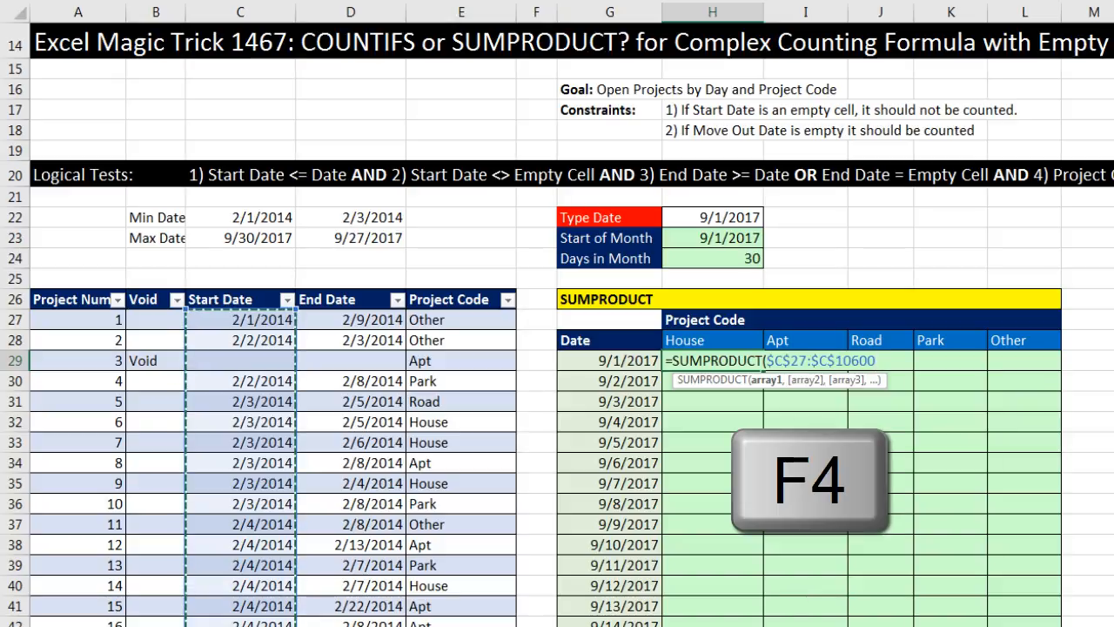
text(<)
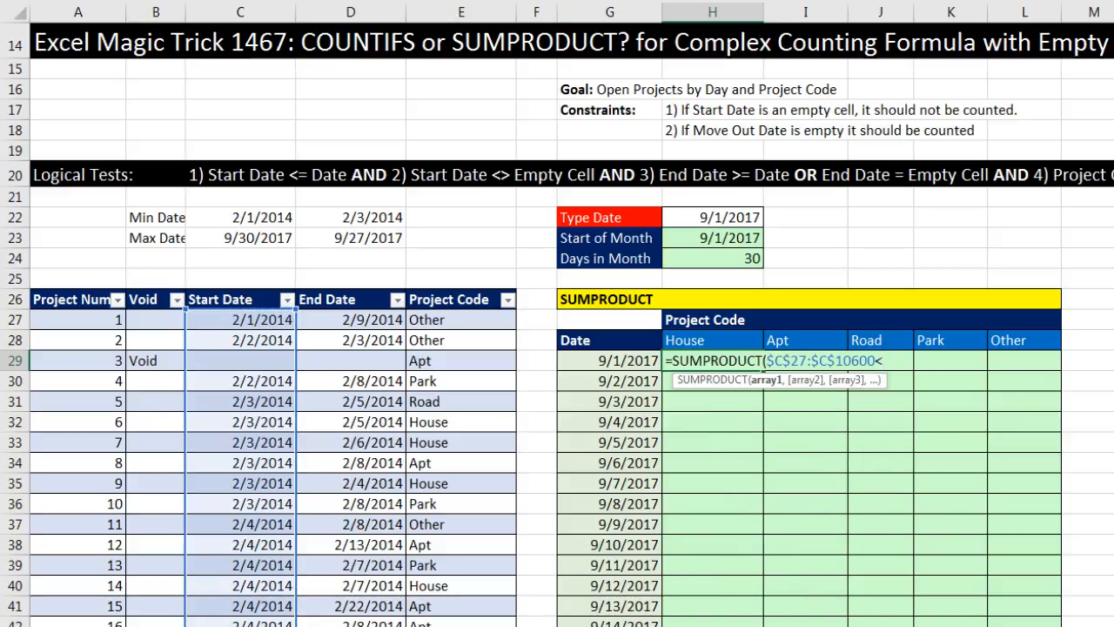
text(=)
click(617, 360)
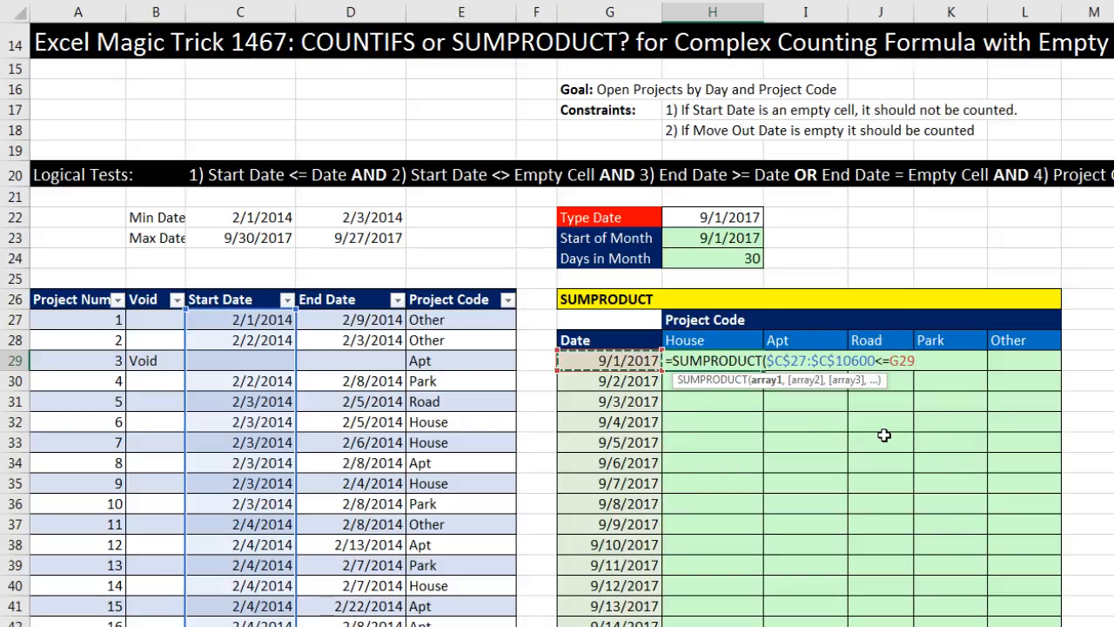
key(F4)
key(F4)
key(F4)
key(F4)
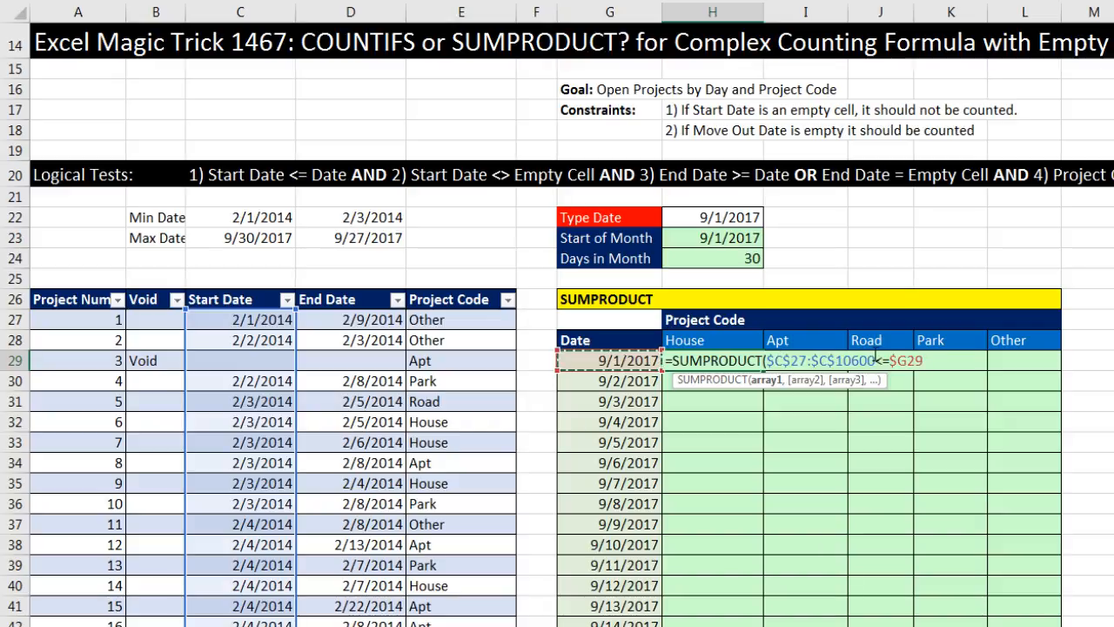
Try to evaluate the full start date test in the first argument of the H29 SUMPRODUCT
click(766, 380)
key(F9)
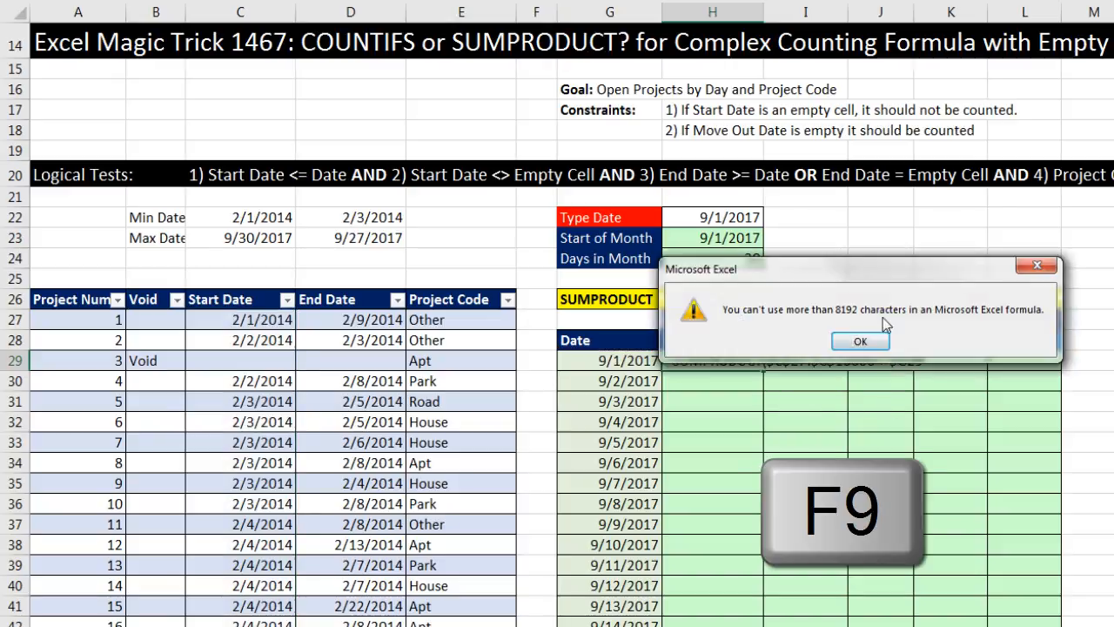
click(862, 432)
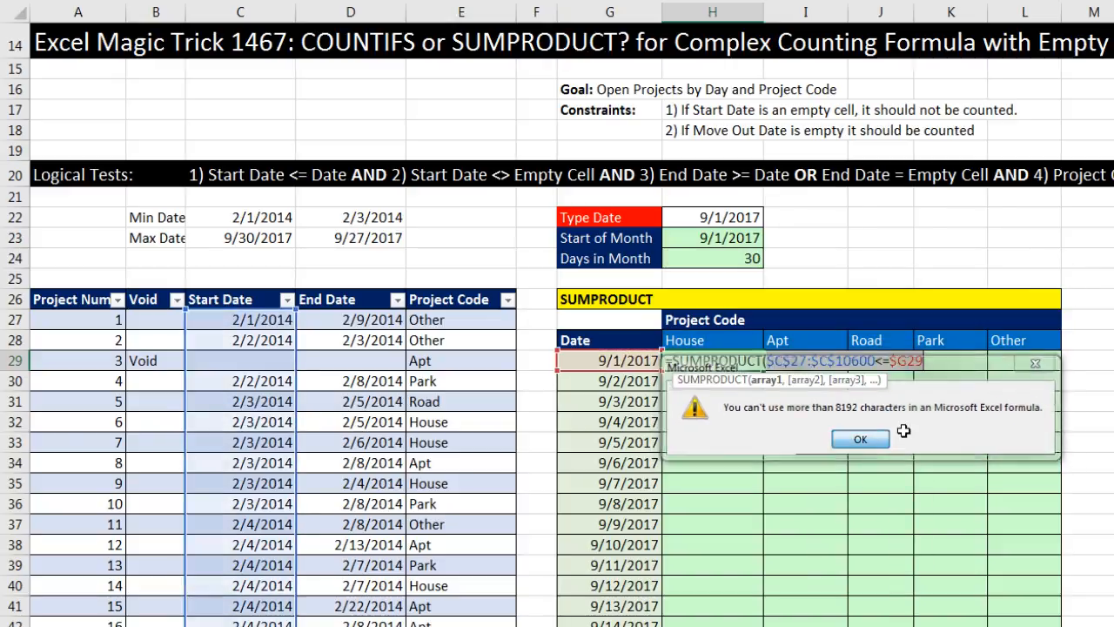
Shorten the start date range to $C$27:$C$106 and evaluate the test's array, undoing the evaluation
click(877, 360)
key(BackSpace)
key(BackSpace)
click(766, 381)
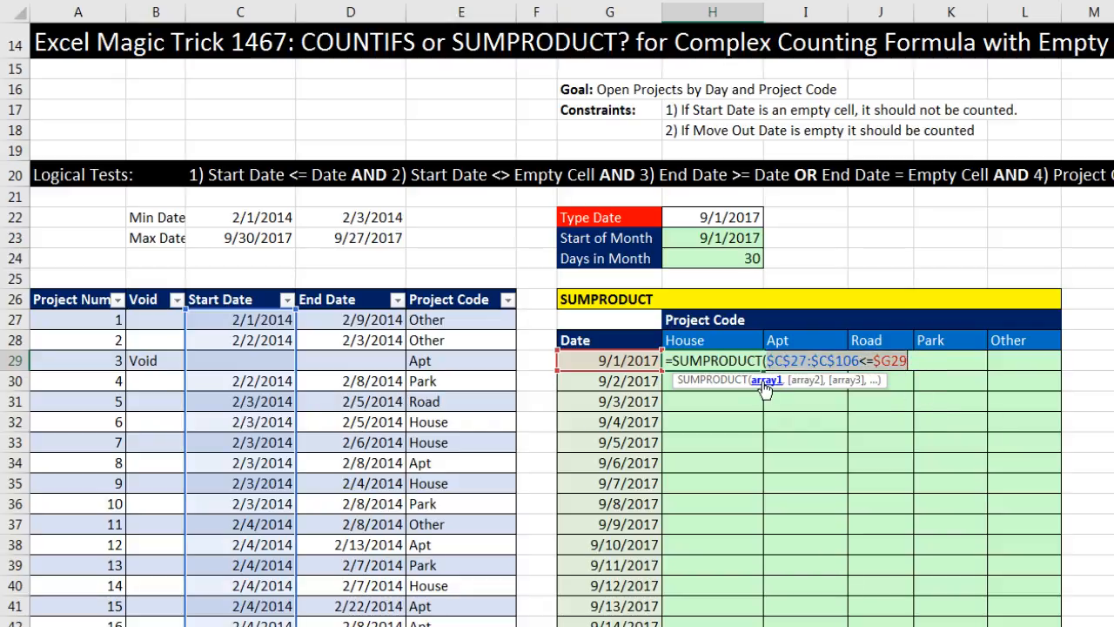
key(F9)
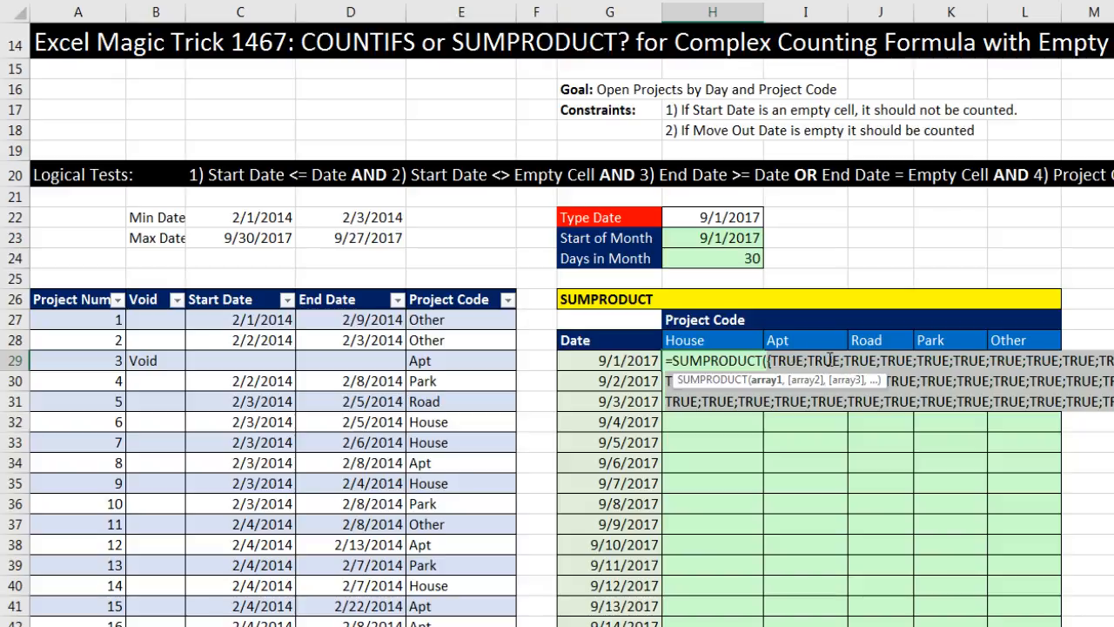
key(ctrl+z)
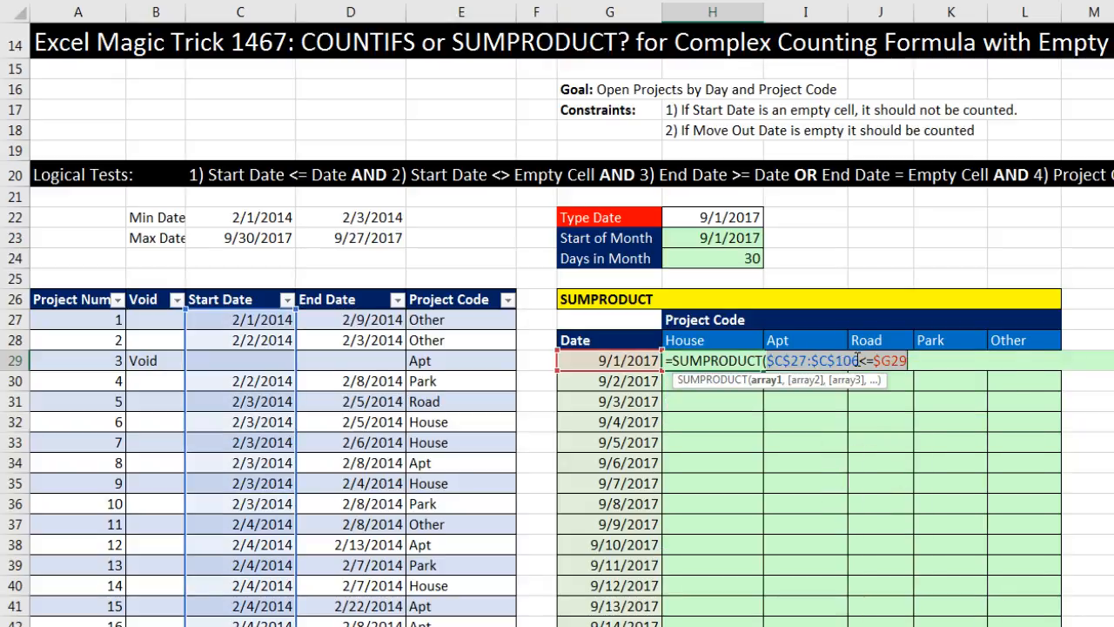
Restore the start date range in the H29 formula to $C$27:$C$10600
click(861, 361)
key(BackSpace)
text(000)
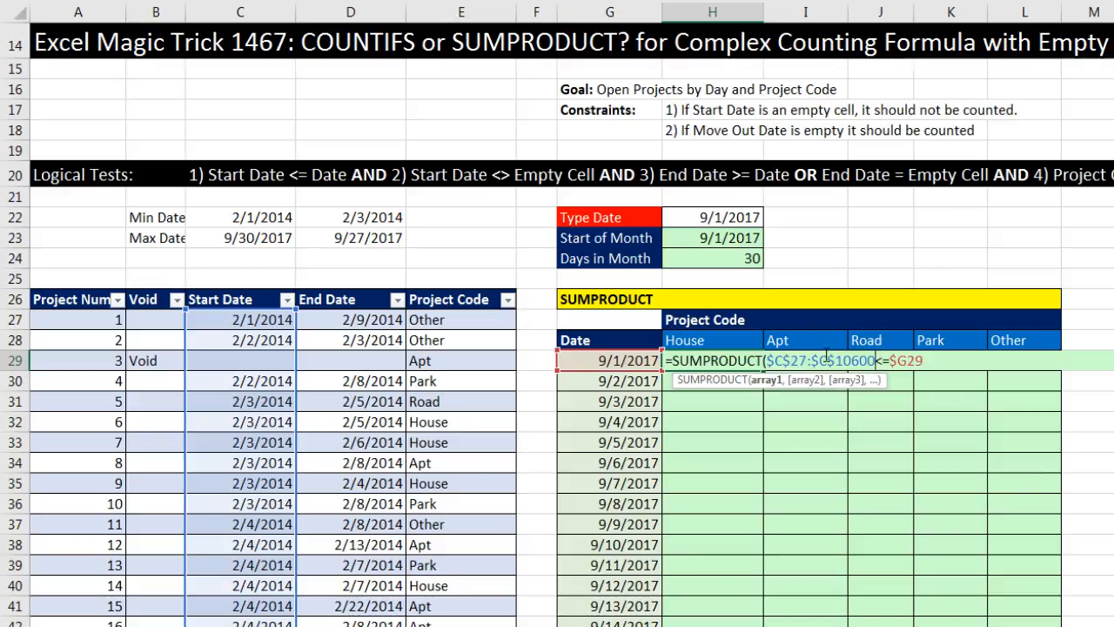
Enclose the start date test in parentheses and put a double negative before it, giving --($C$27:$C$10600<=$G29)
click(770, 361)
text(--()
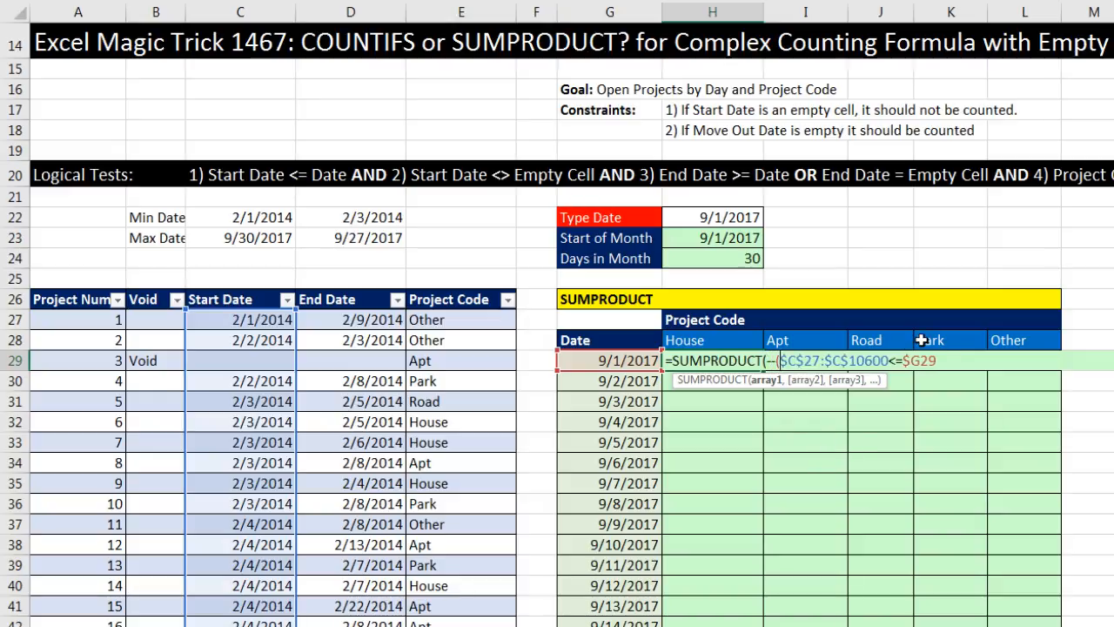
text())
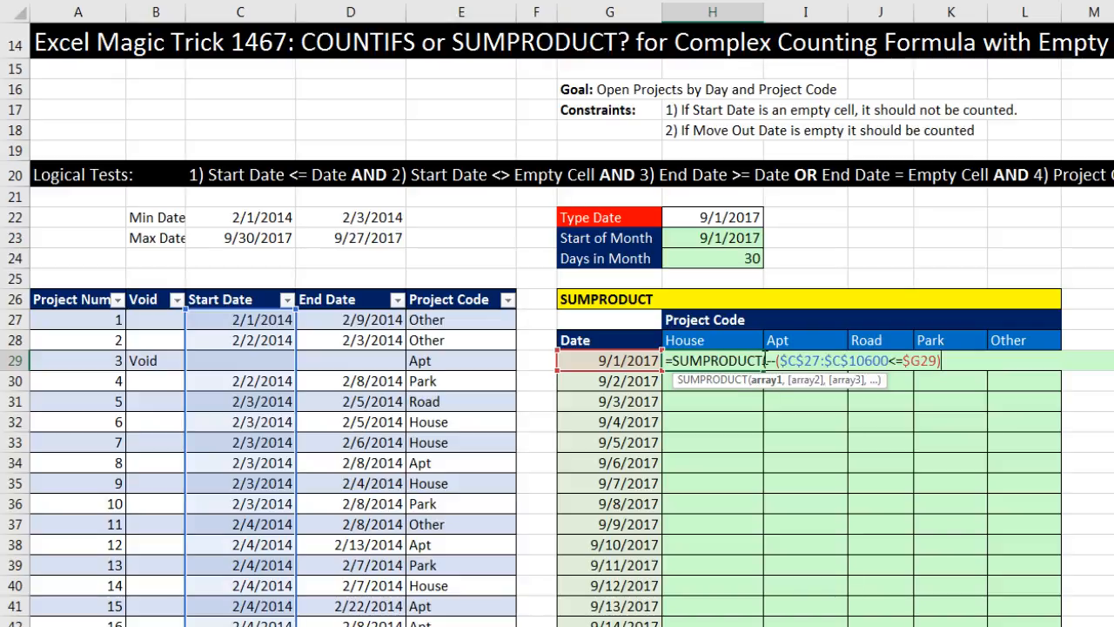
Evaluate the double-negated start date test on a shortened range, and restore the argument to --($C$27:$C$10600<=$G29)
key(BackSpace)
key(BackSpace)
click(766, 380)
key(F9)
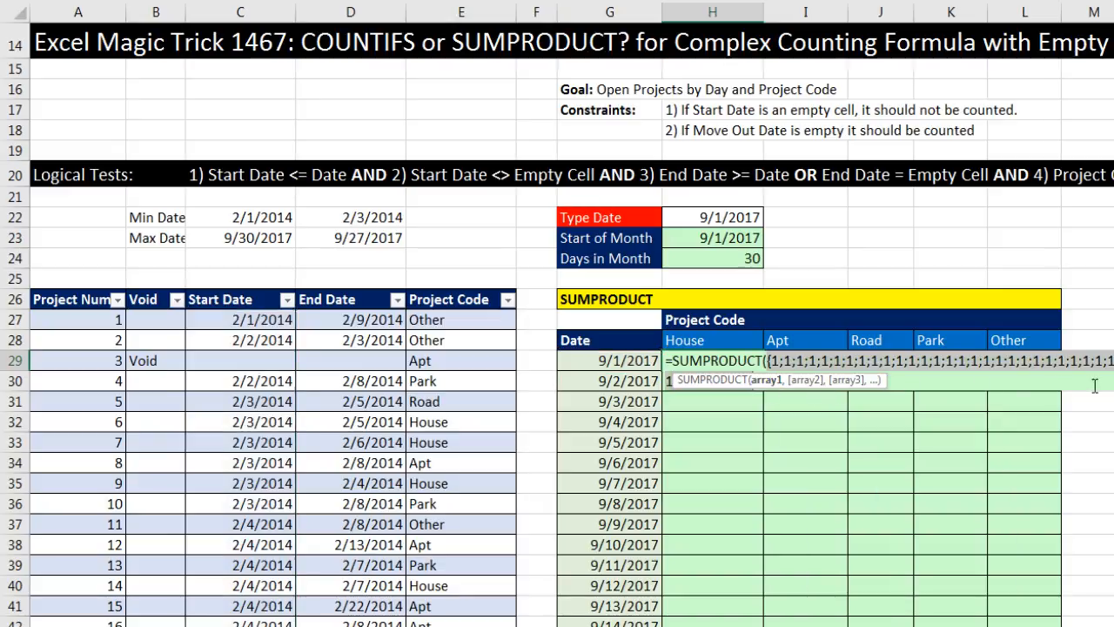
drag(884, 391, 900, 446)
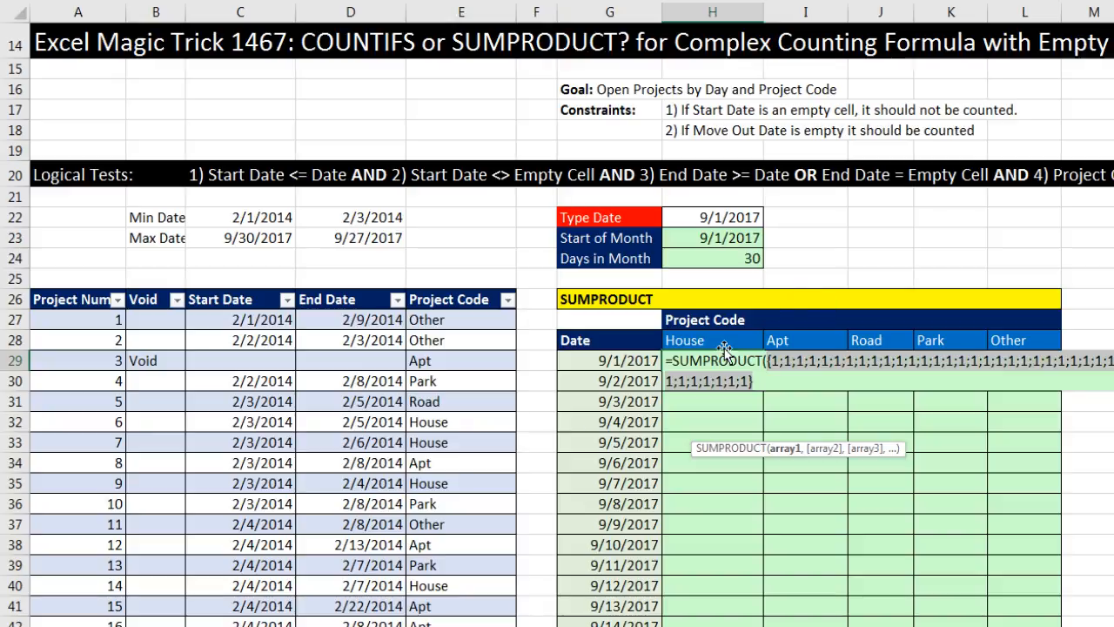
key(ctrl+z)
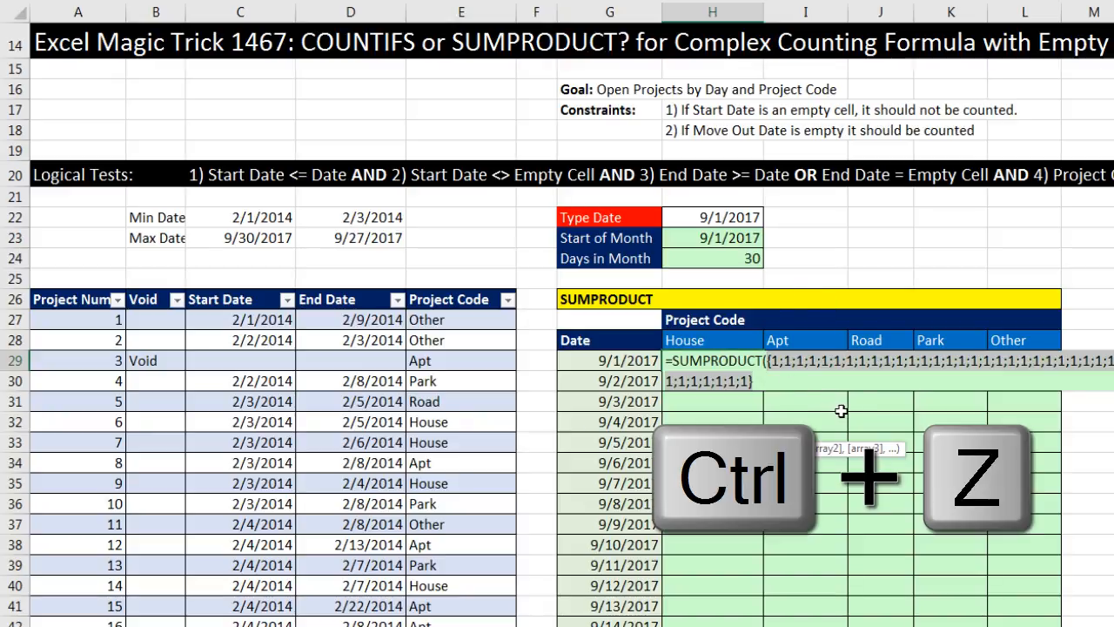
text(00<=$G29)
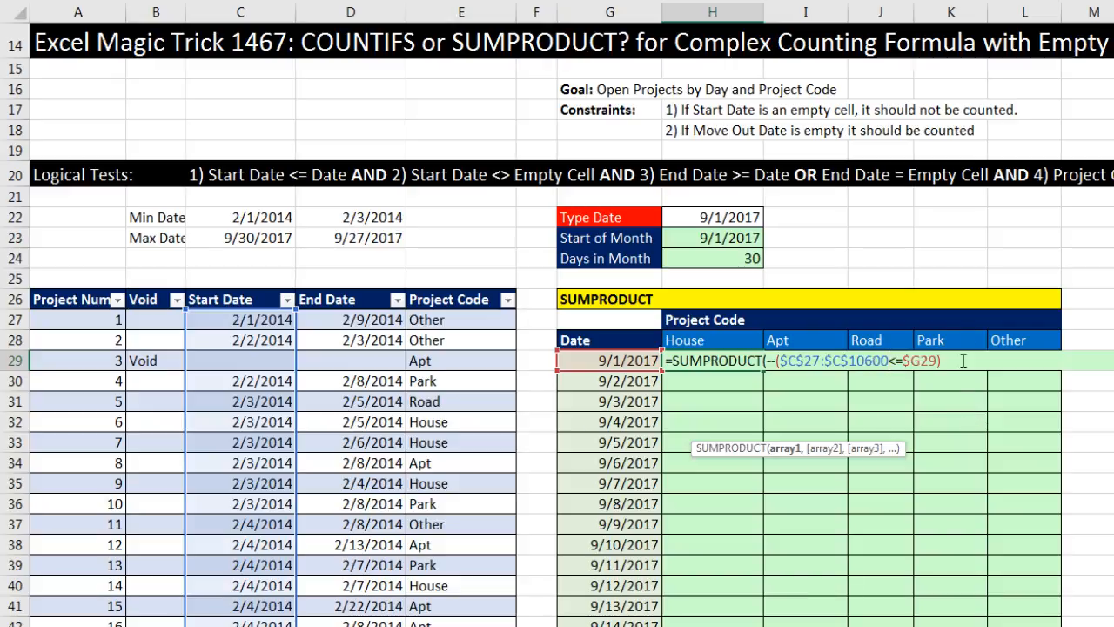
Add ISBLANK($C$27:$C$10600) as the second SUMPRODUCT argument to test the start dates for empty cells
text(,)
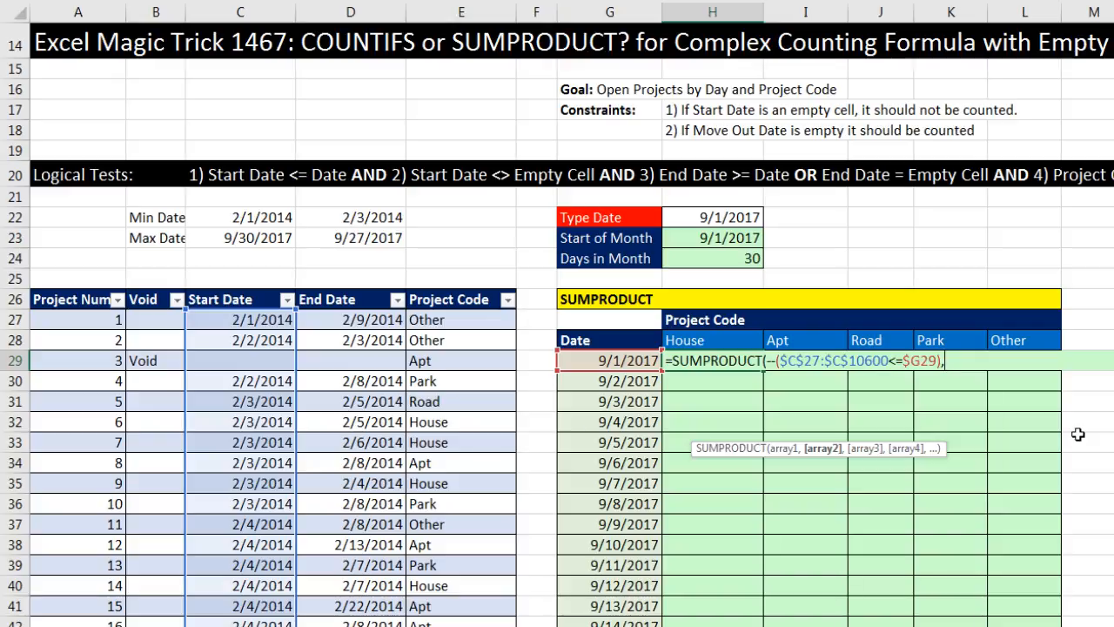
text(isb)
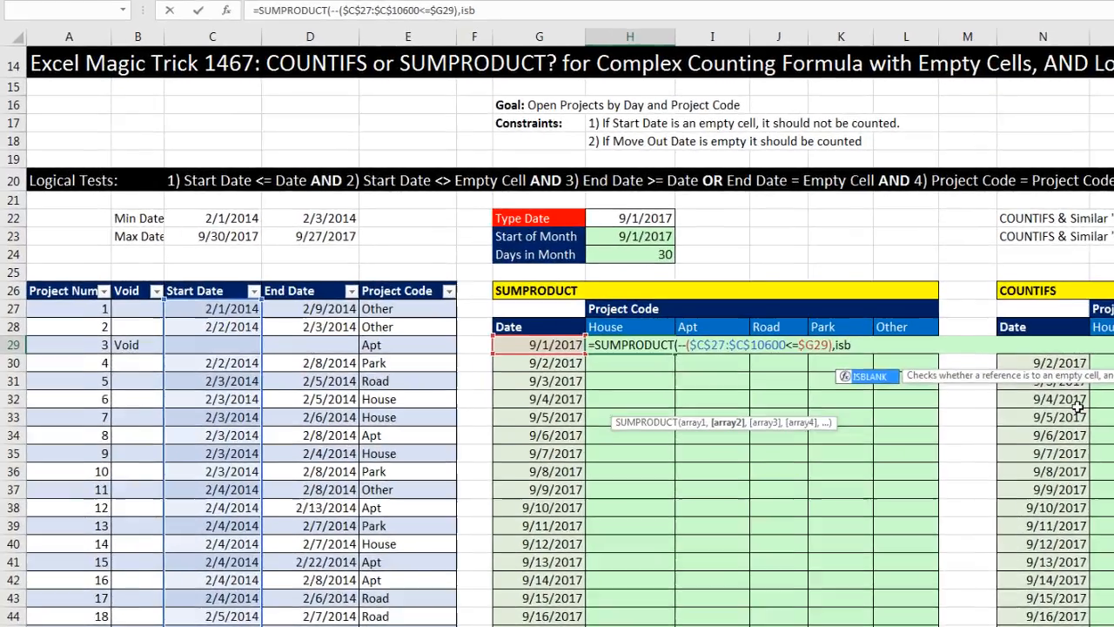
key(Tab)
click(227, 287)
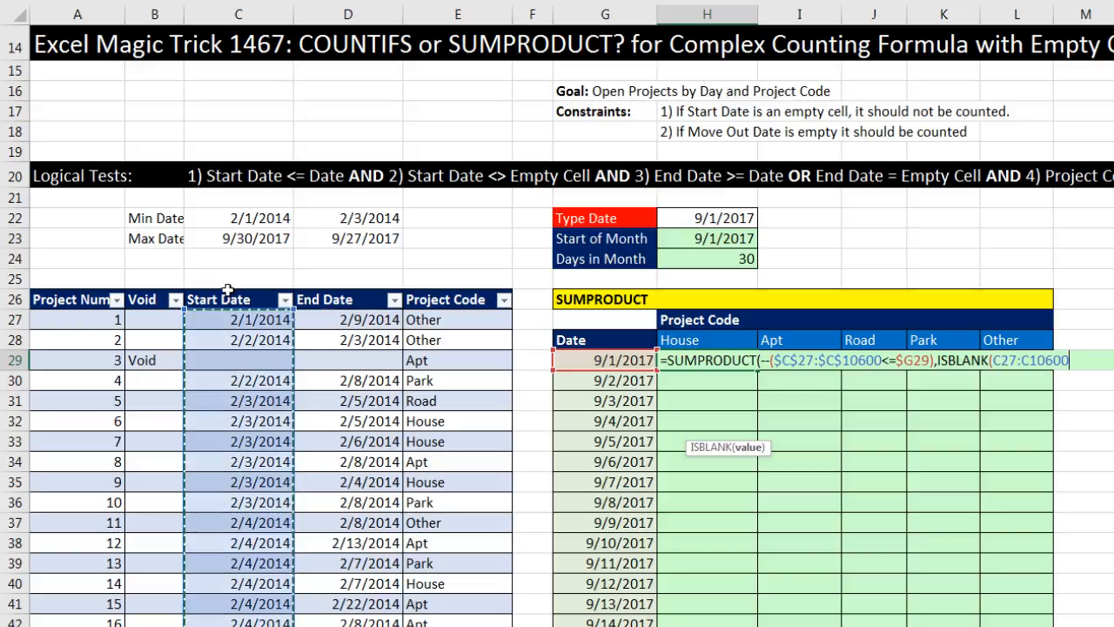
key(F4)
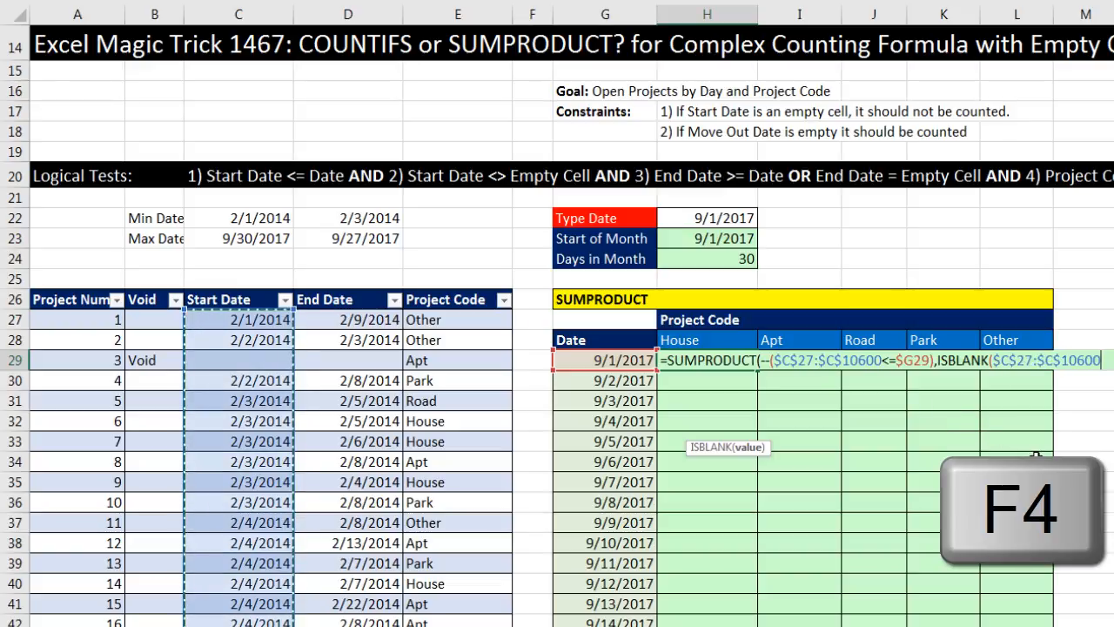
text())
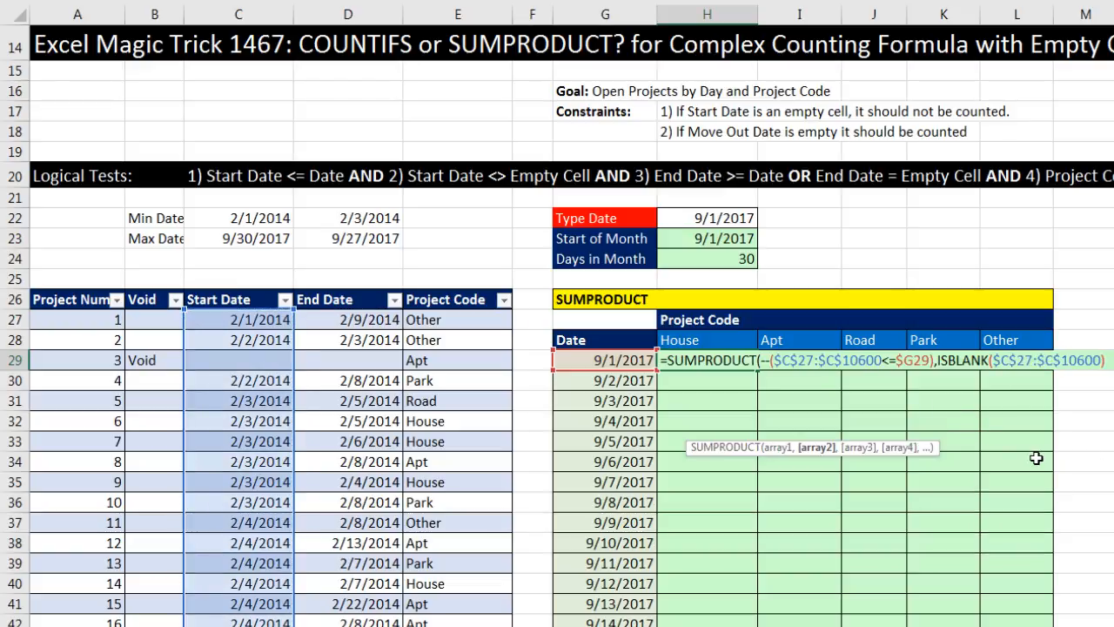
Wrap the ISBLANK test in NOT with a double negative before it, and check the extent of both array arguments
click(938, 360)
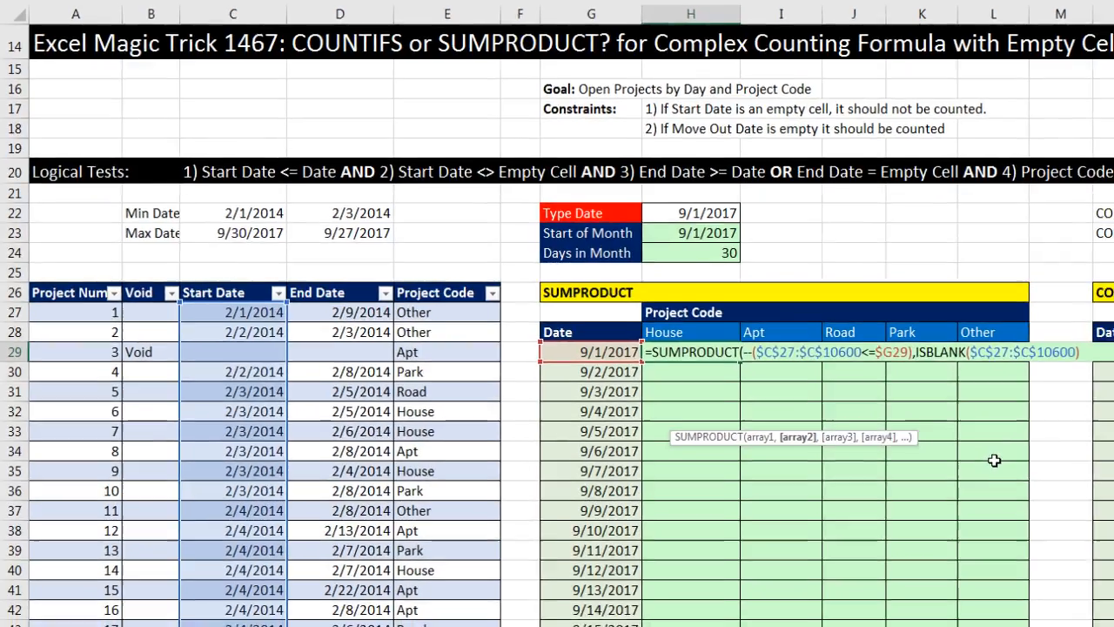
text(not()
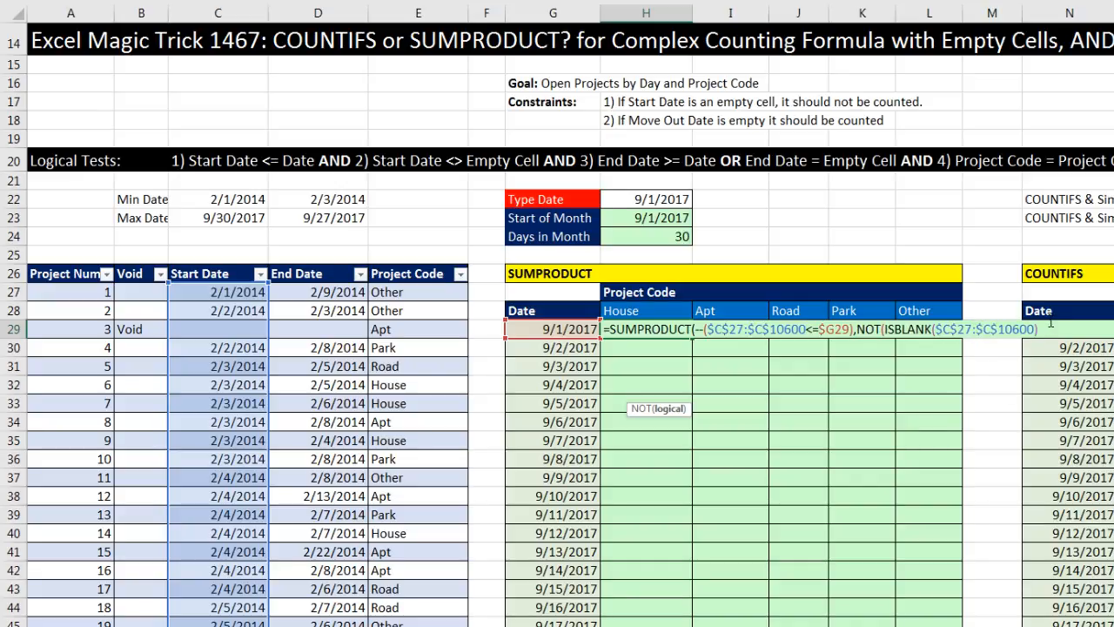
text())
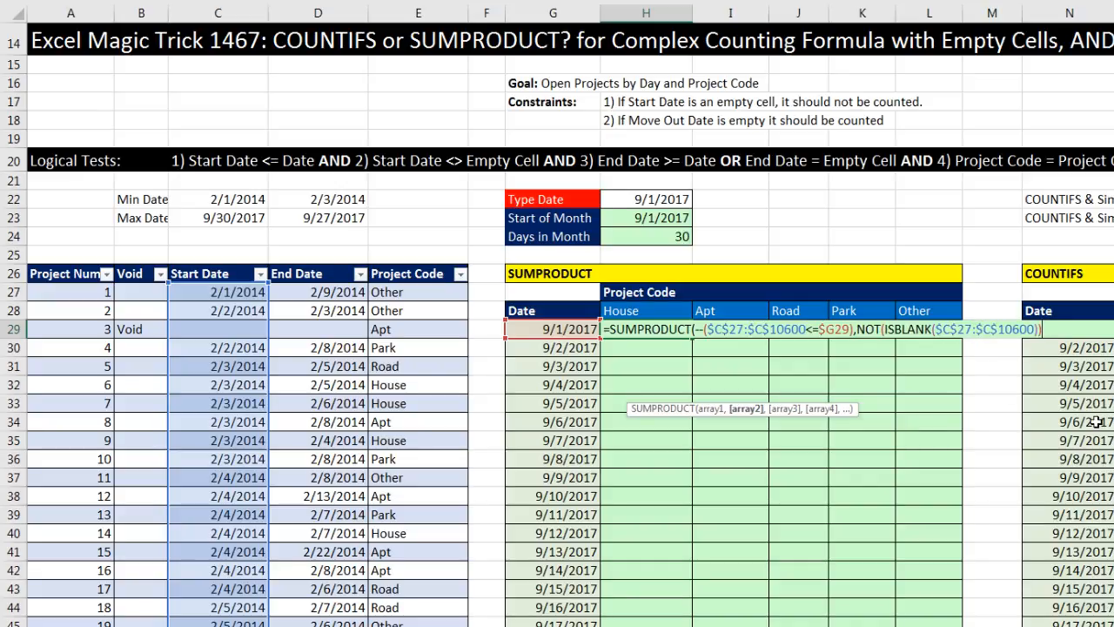
click(860, 329)
text(--)
click(708, 411)
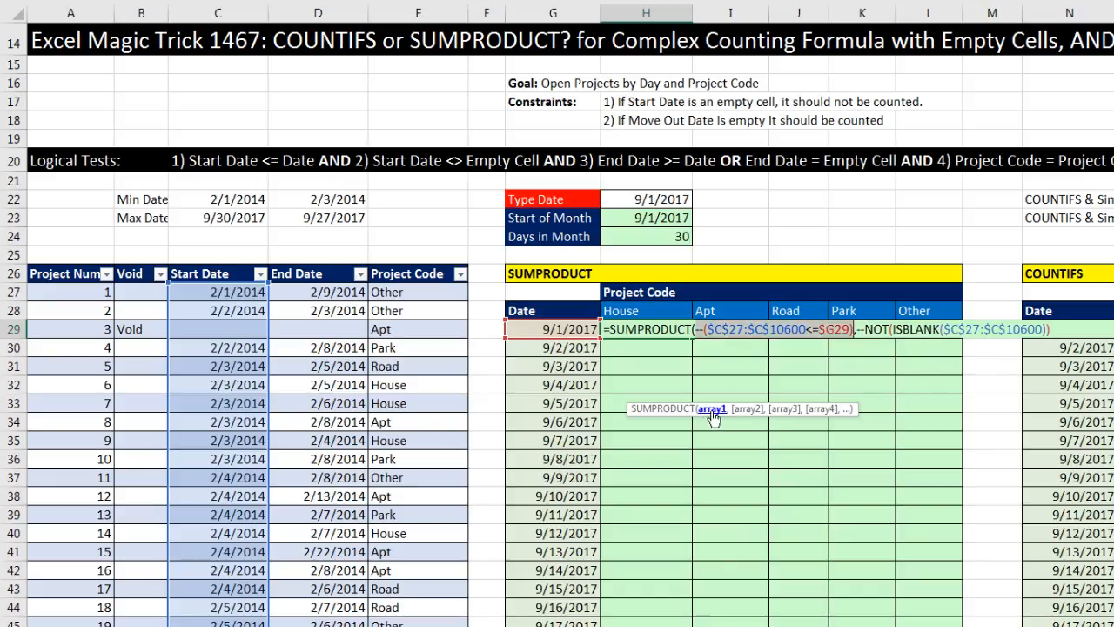
click(744, 409)
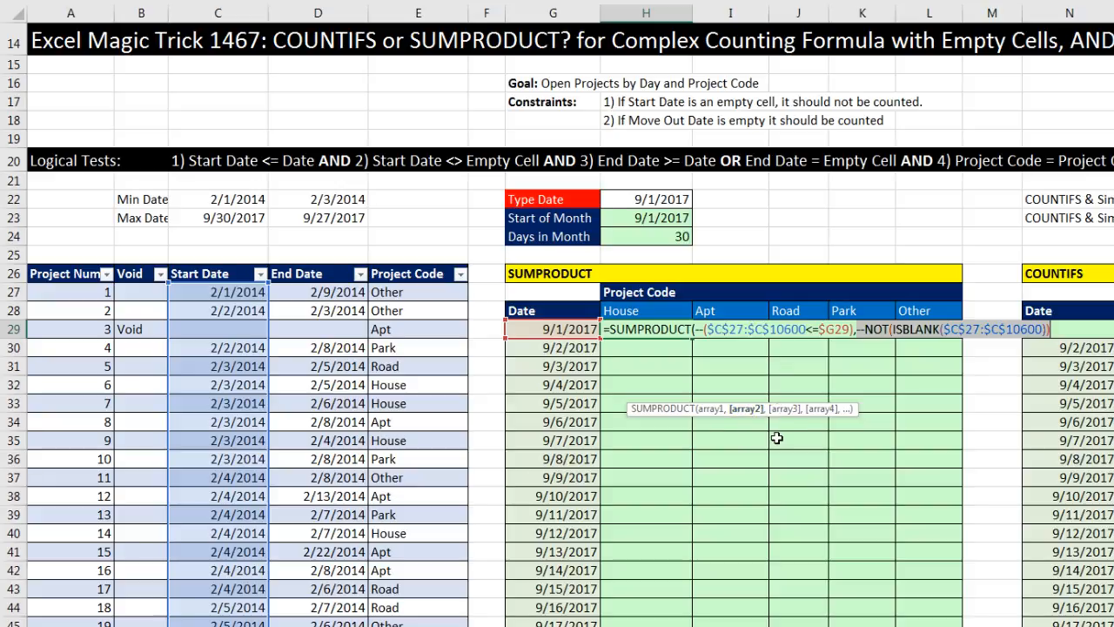
Add ($D$27:$D$10600>=$G29) as the third SUMPRODUCT argument to test the end dates against the day's date
click(1058, 328)
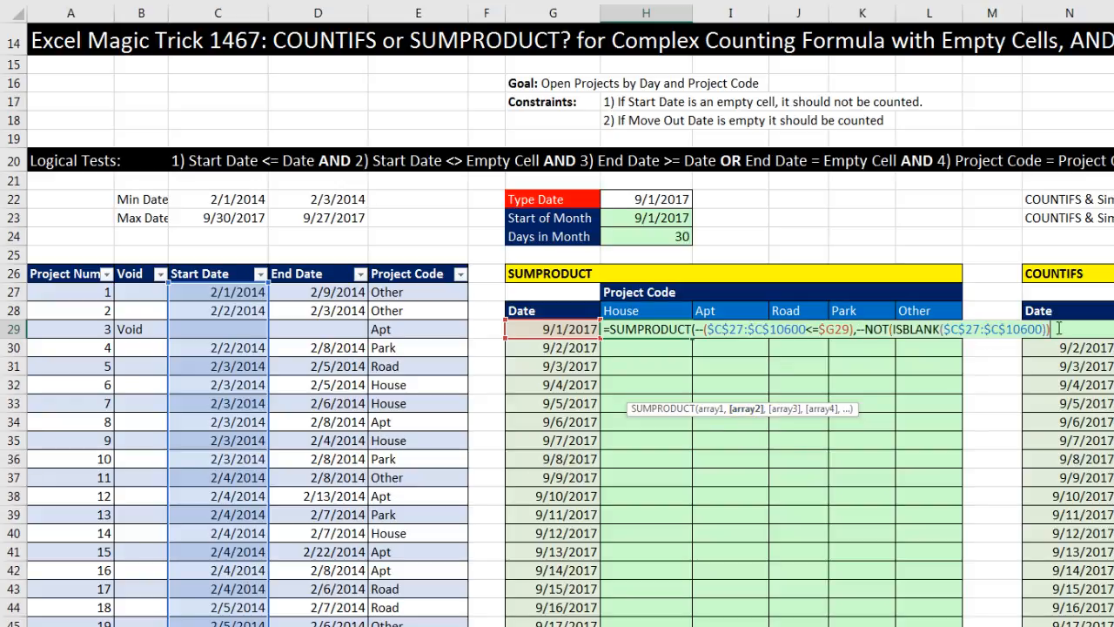
text(,()
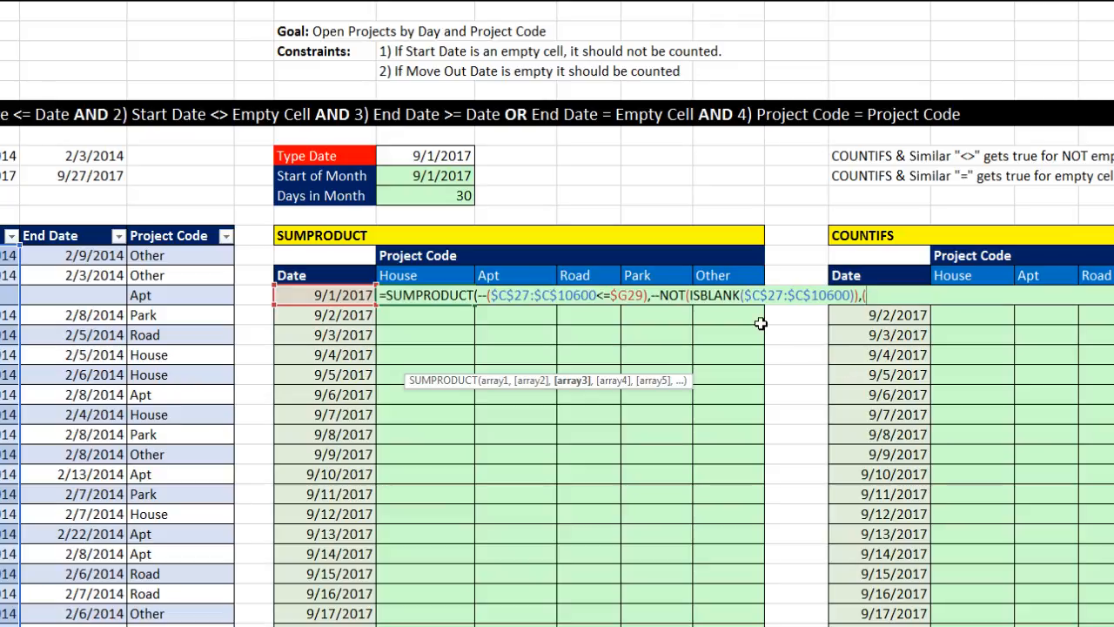
click(69, 228)
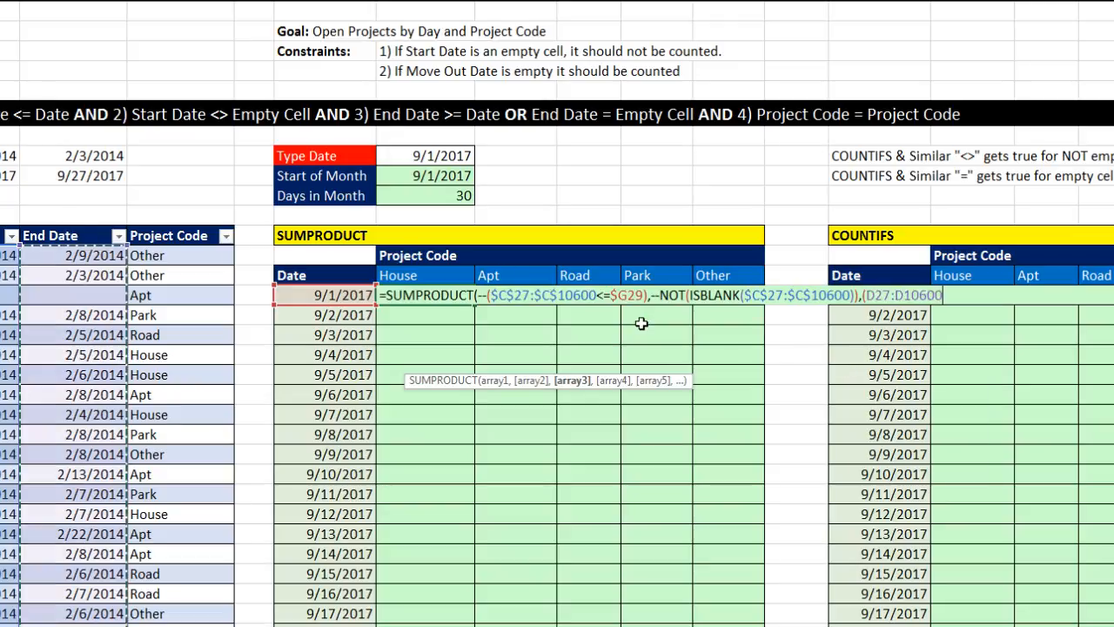
key(F4)
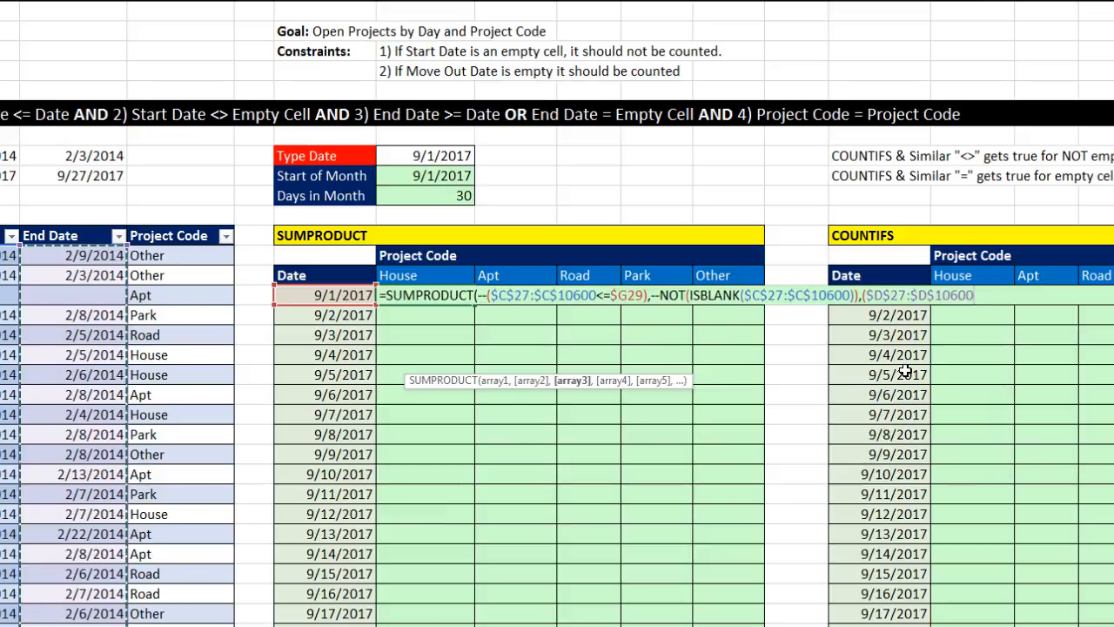
text(>)
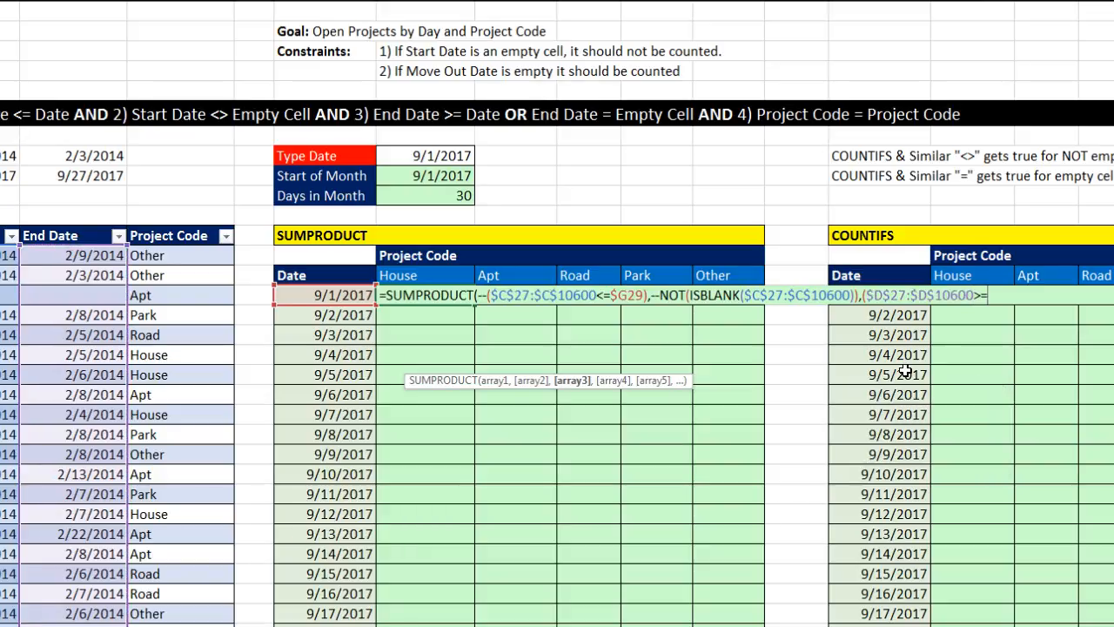
text(=)
click(327, 296)
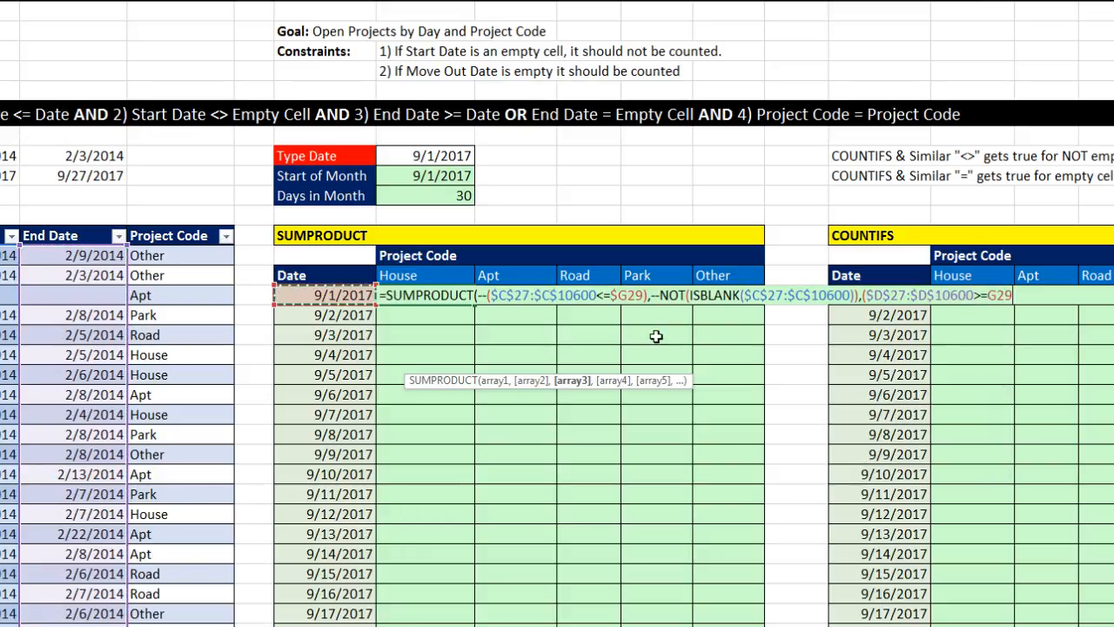
key(F4)
key(F4)
key(F4)
key(F4)
text())
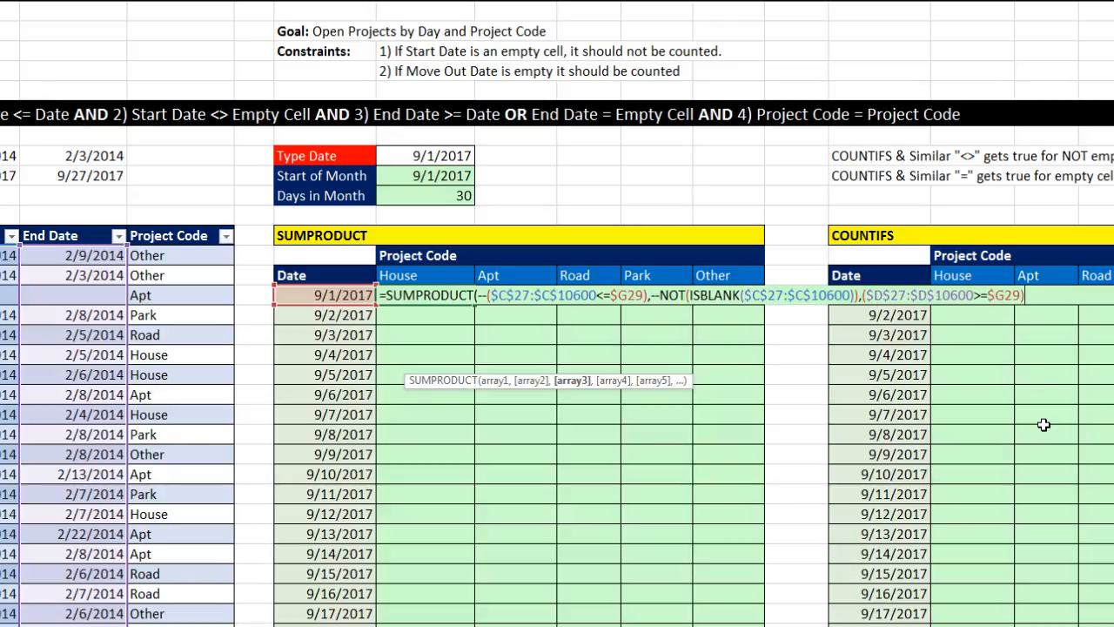
Add +ISBLANK($D$27:$D$10600) to the end date test as the OR condition, and check the extent of the third array argument
text(+)
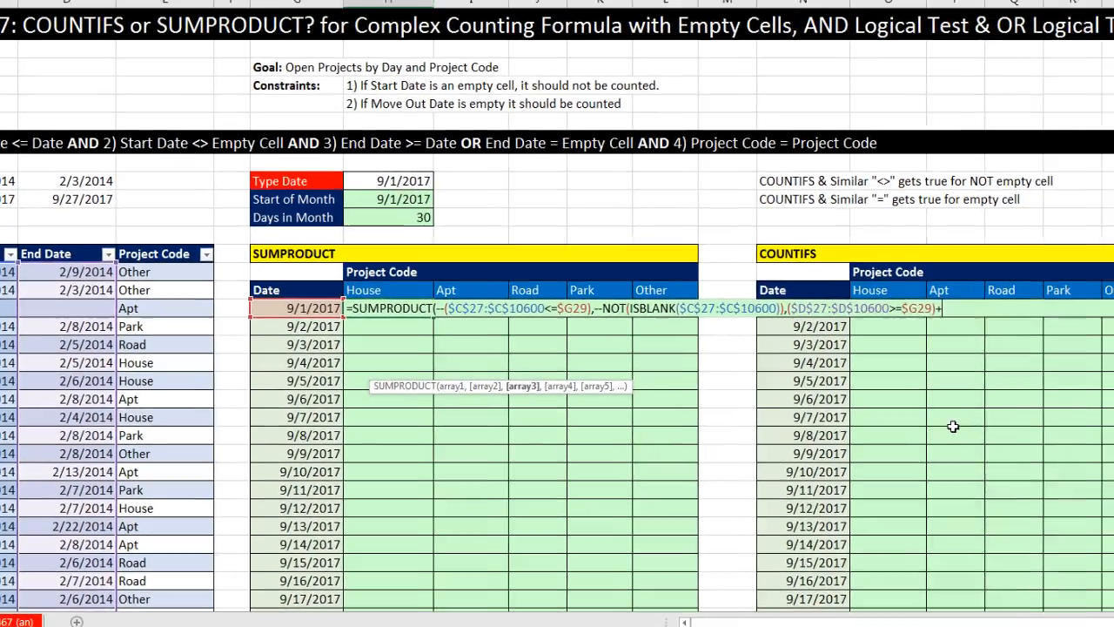
text(is)
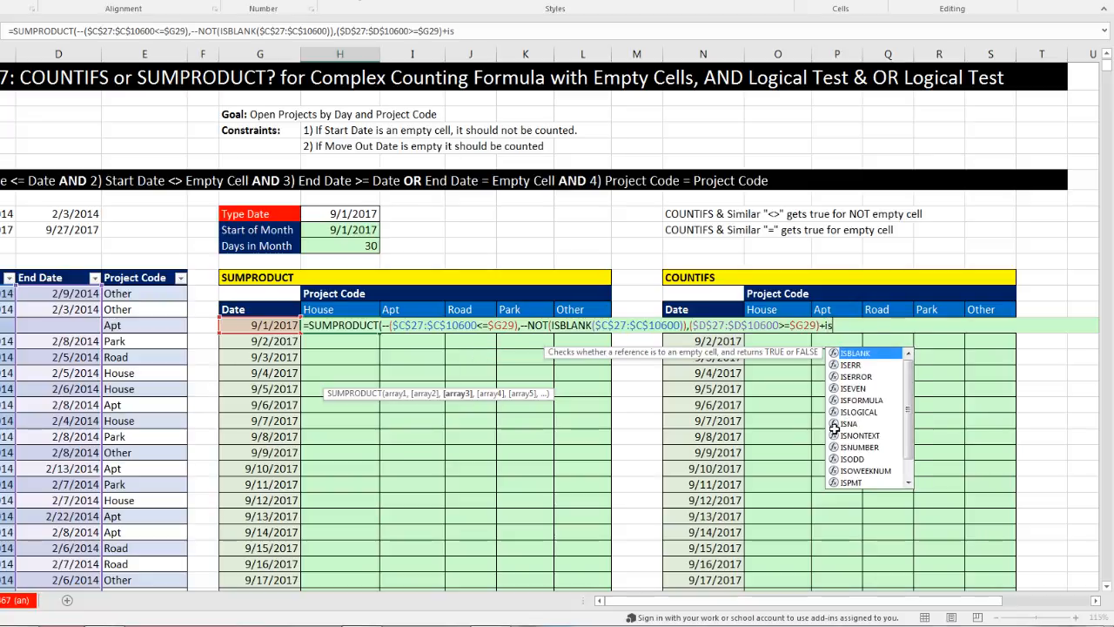
key(Tab)
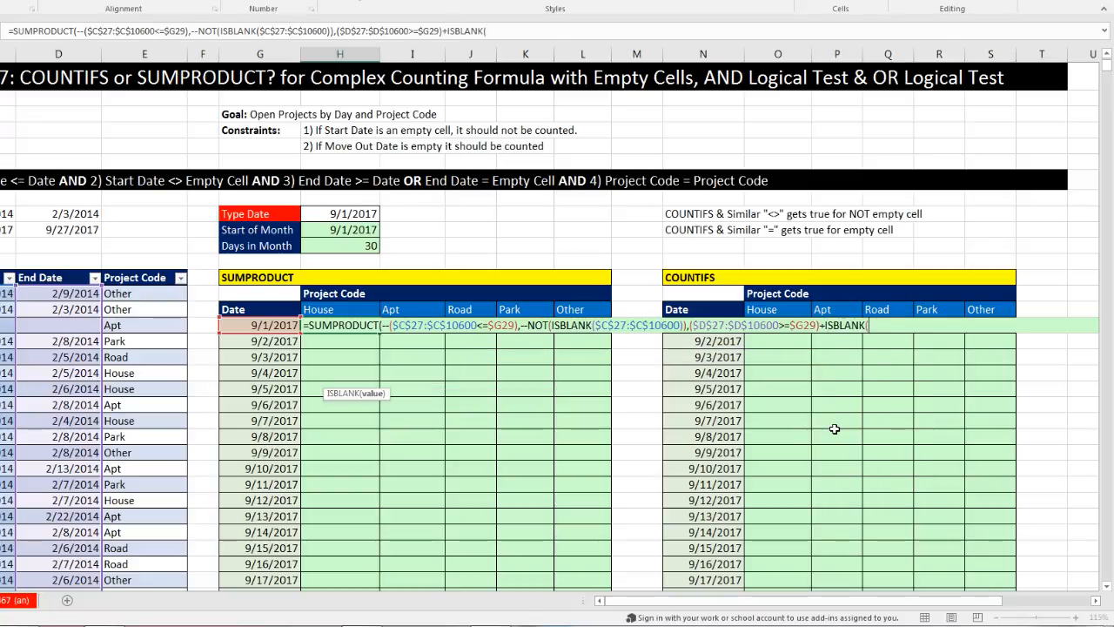
click(55, 271)
key(F4)
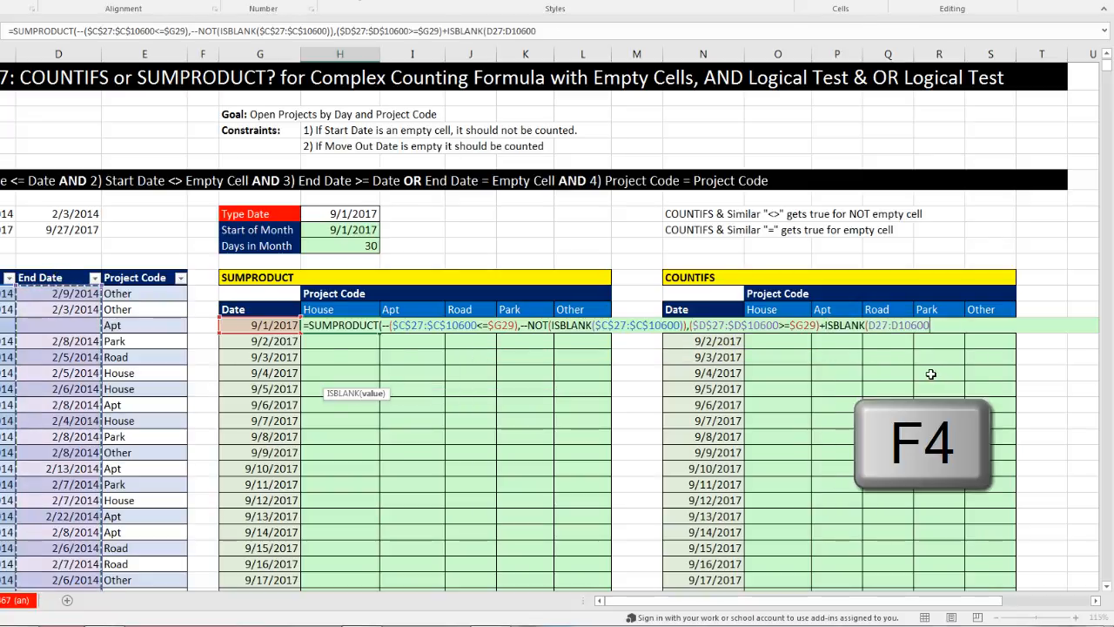
text())
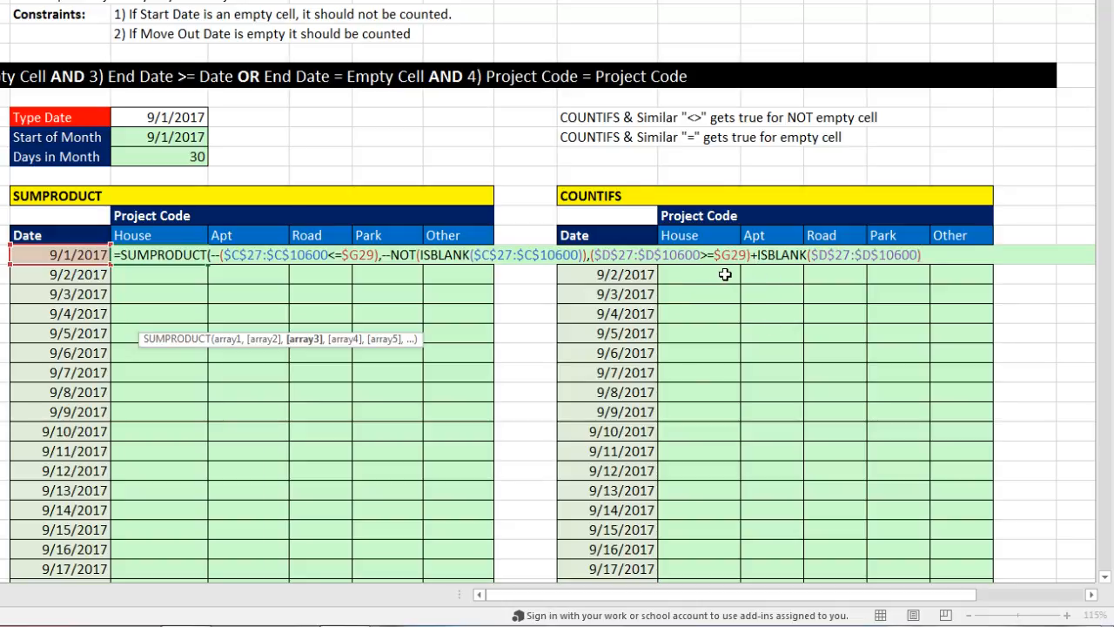
click(306, 341)
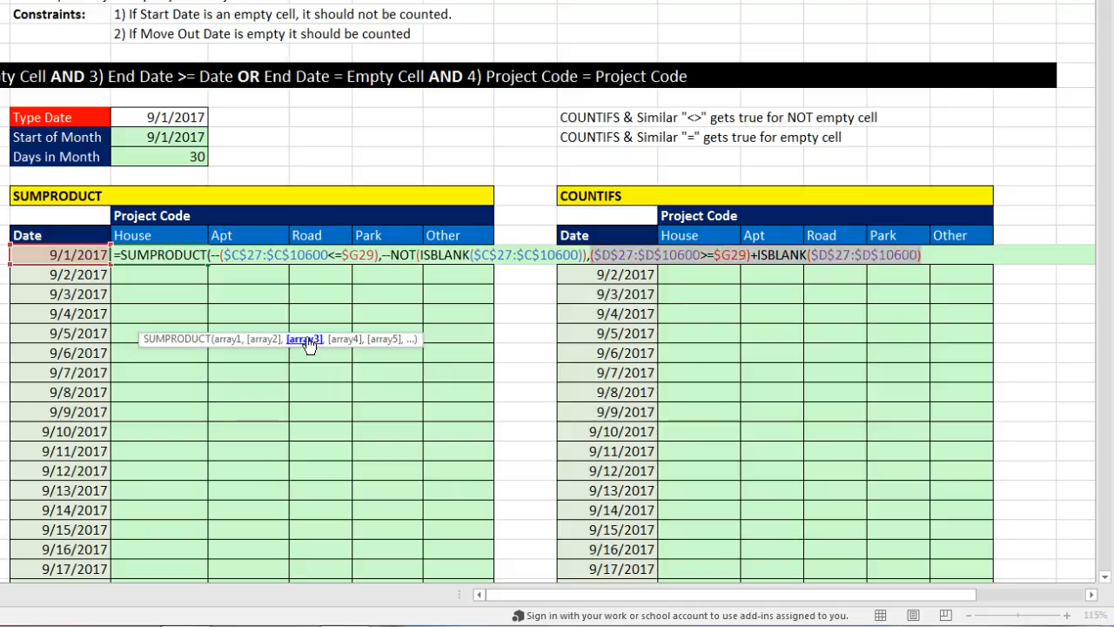
click(939, 255)
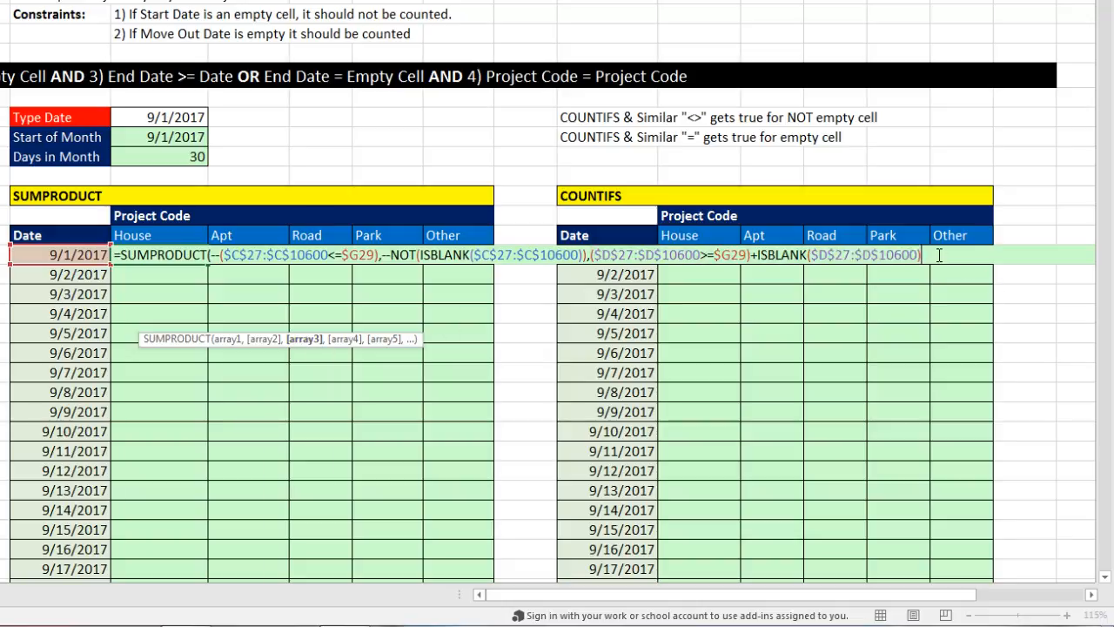
Add --($E$27:$E$10600=H$28) as the fourth SUMPRODUCT argument to match the project code, and close the function
text(,)
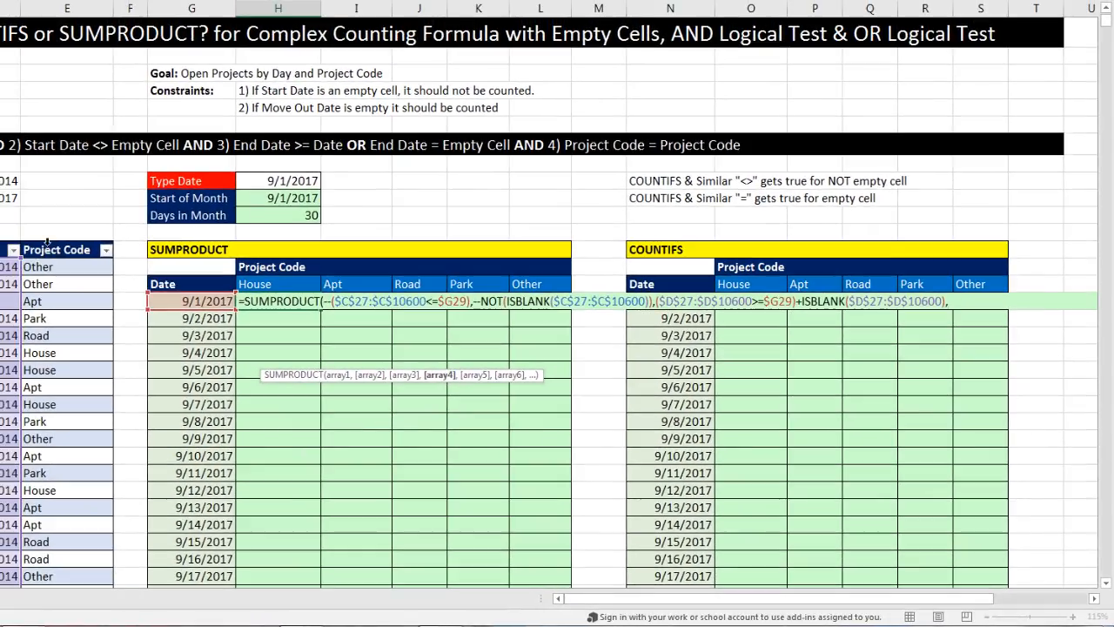
click(10, 226)
key(F4)
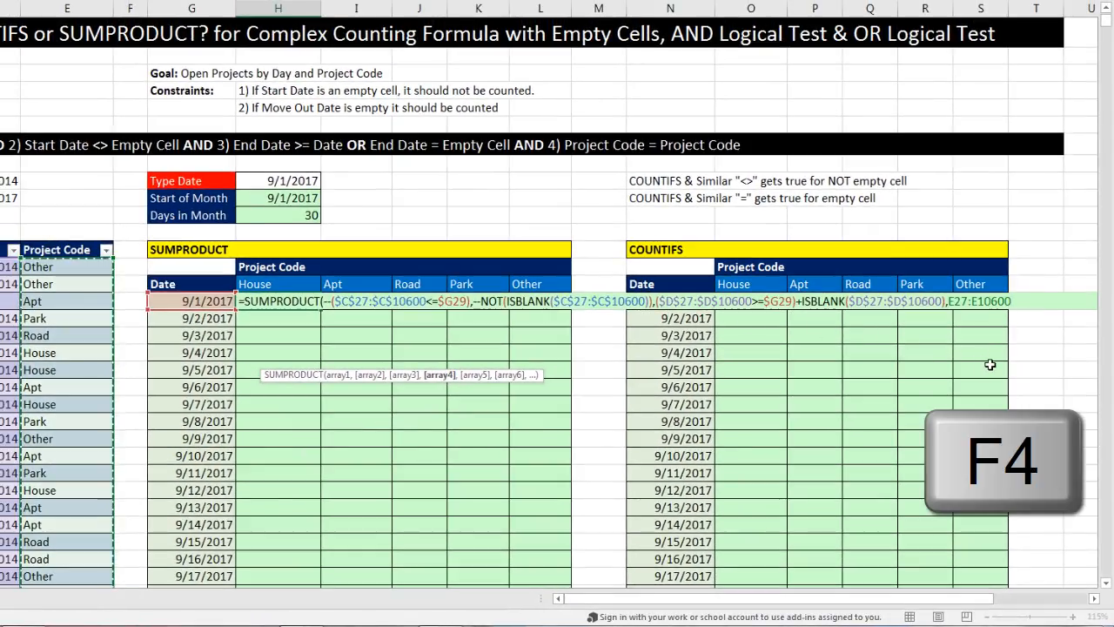
text(=)
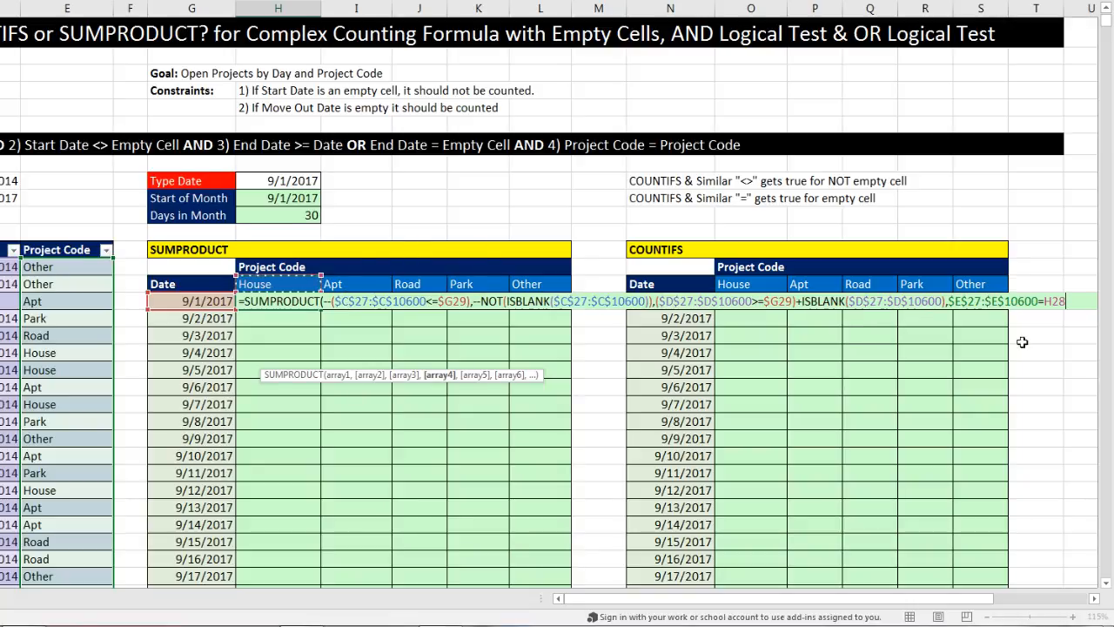
key(F4)
text(--()
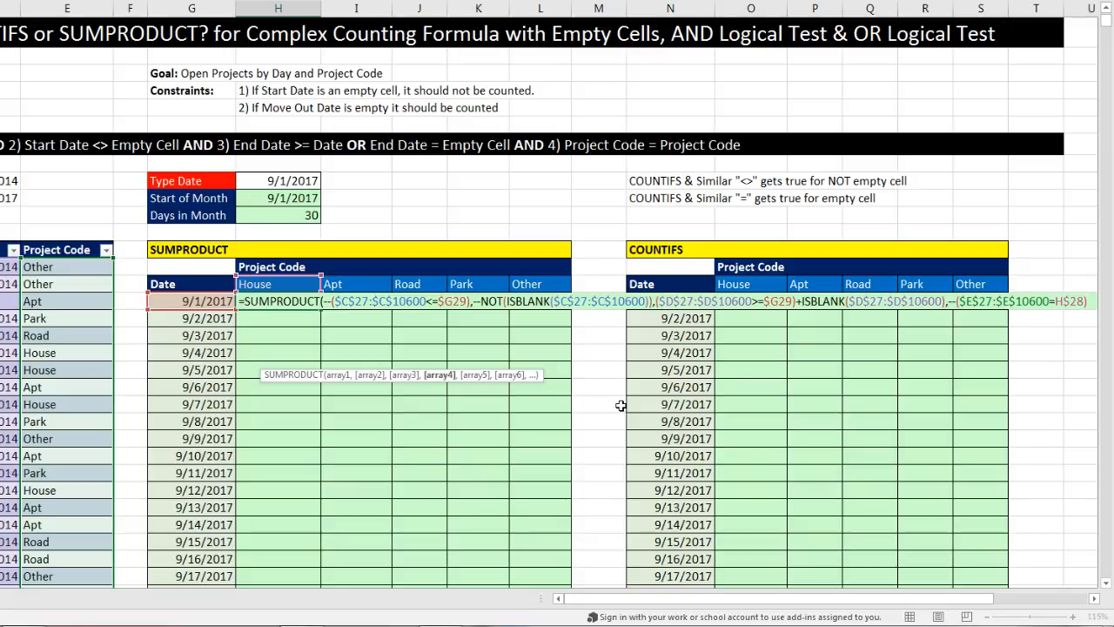
text())
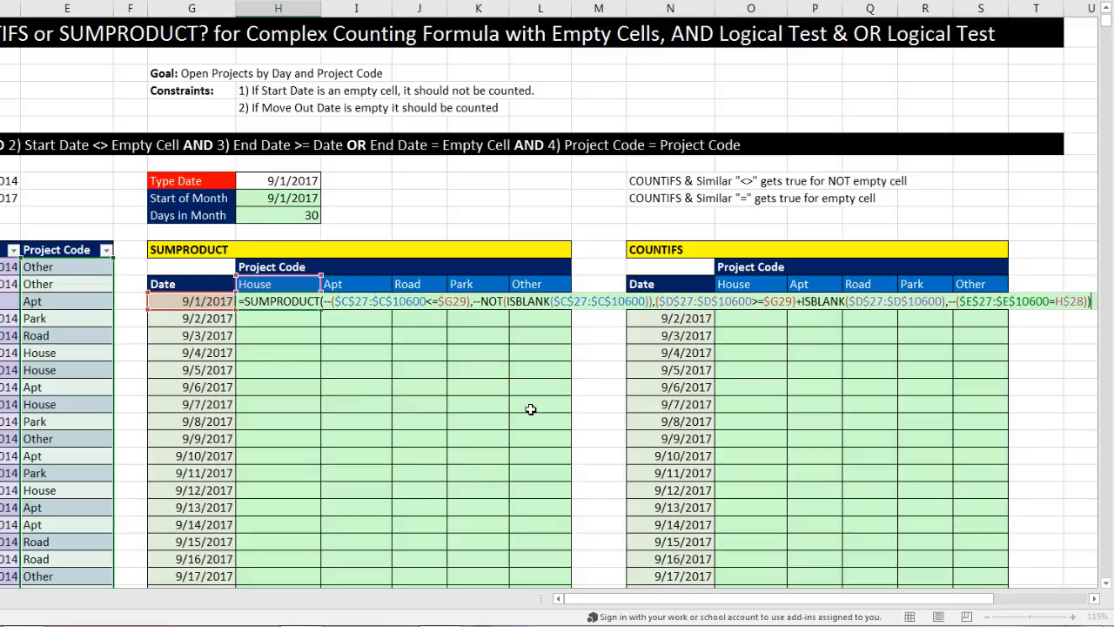
Check the extent of each of the four SUMPRODUCT array arguments in turn
click(334, 301)
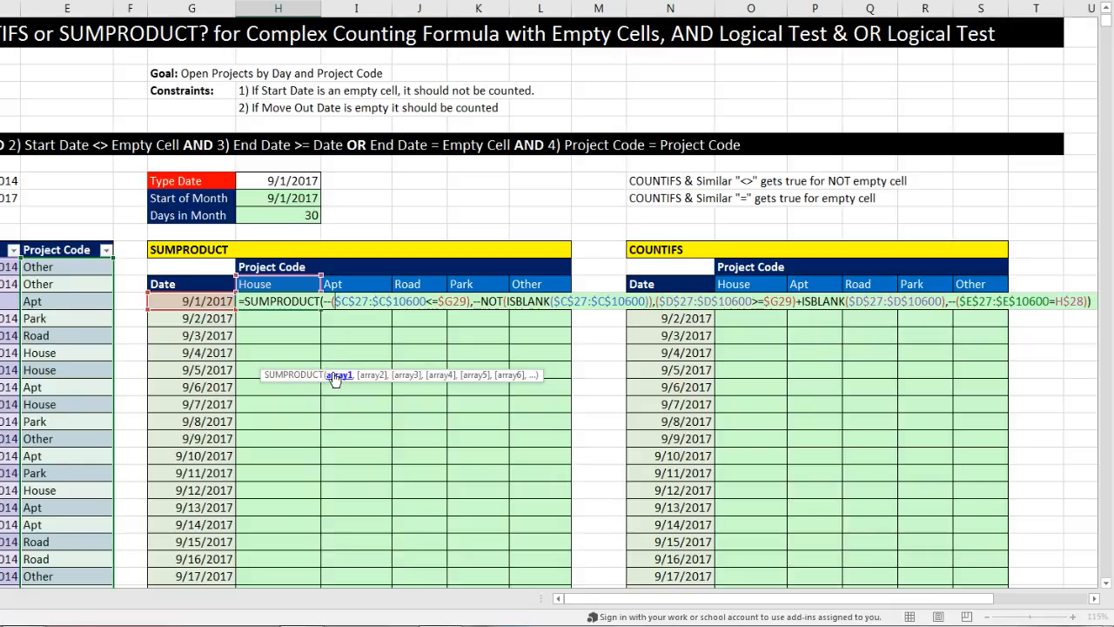
click(339, 375)
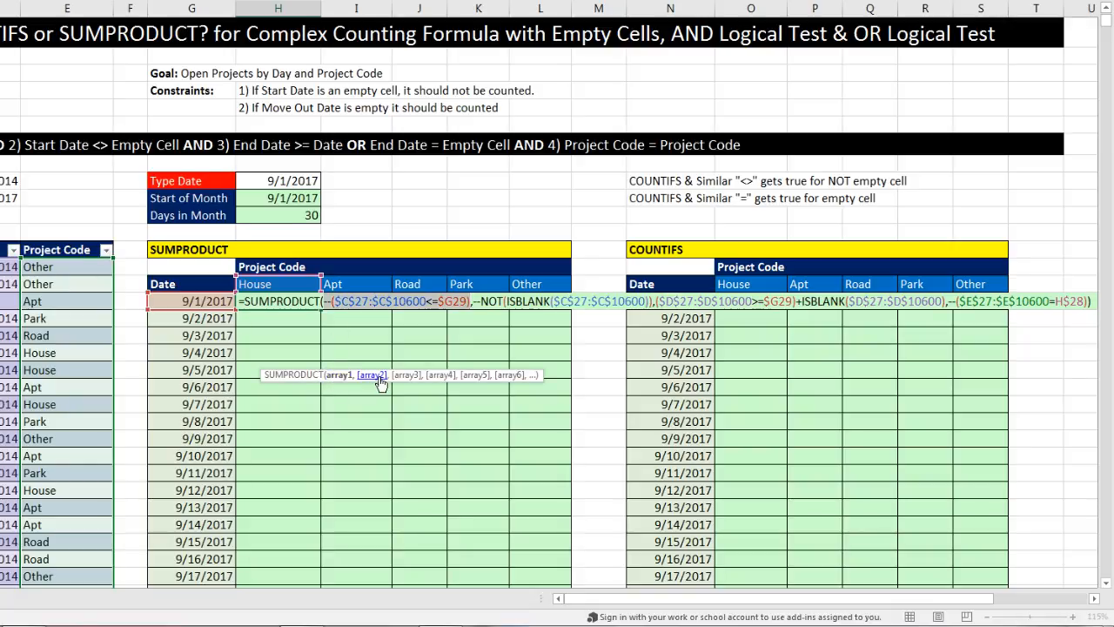
click(379, 376)
click(408, 376)
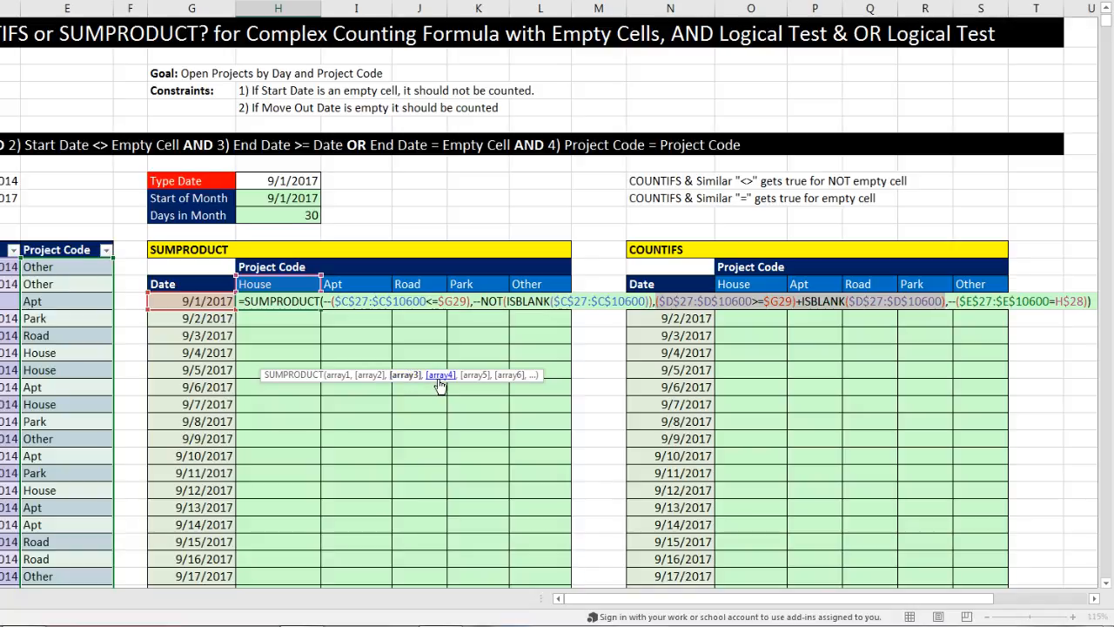
click(441, 380)
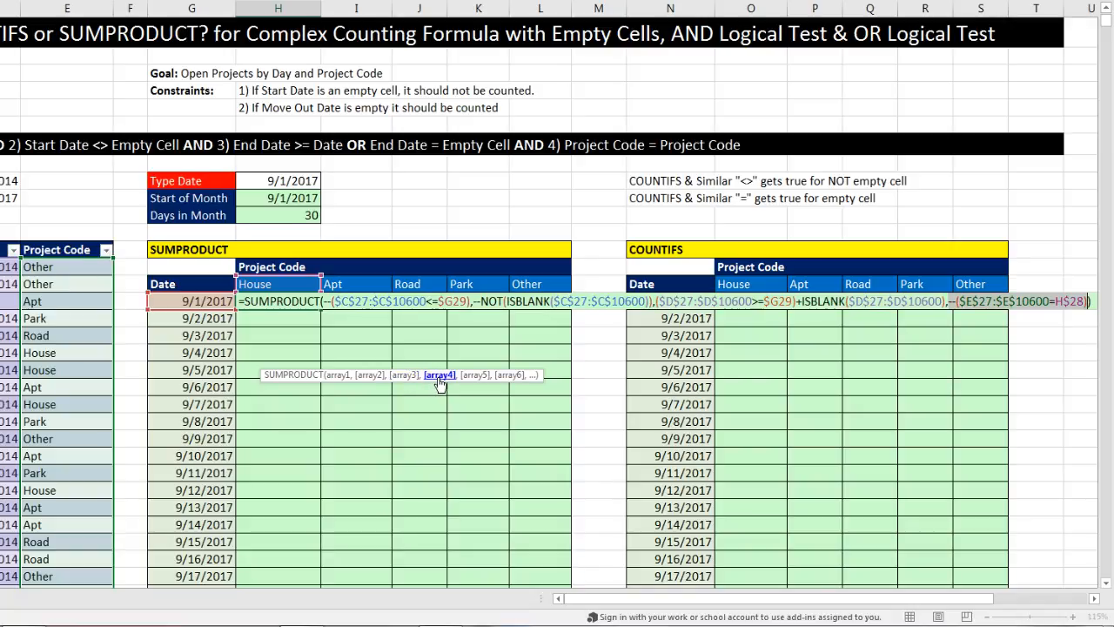
Enter the House formula for 9/1/2017, and fill it across to Other and down to the SUMPRODUCT table's last row
key(ctrl+Return)
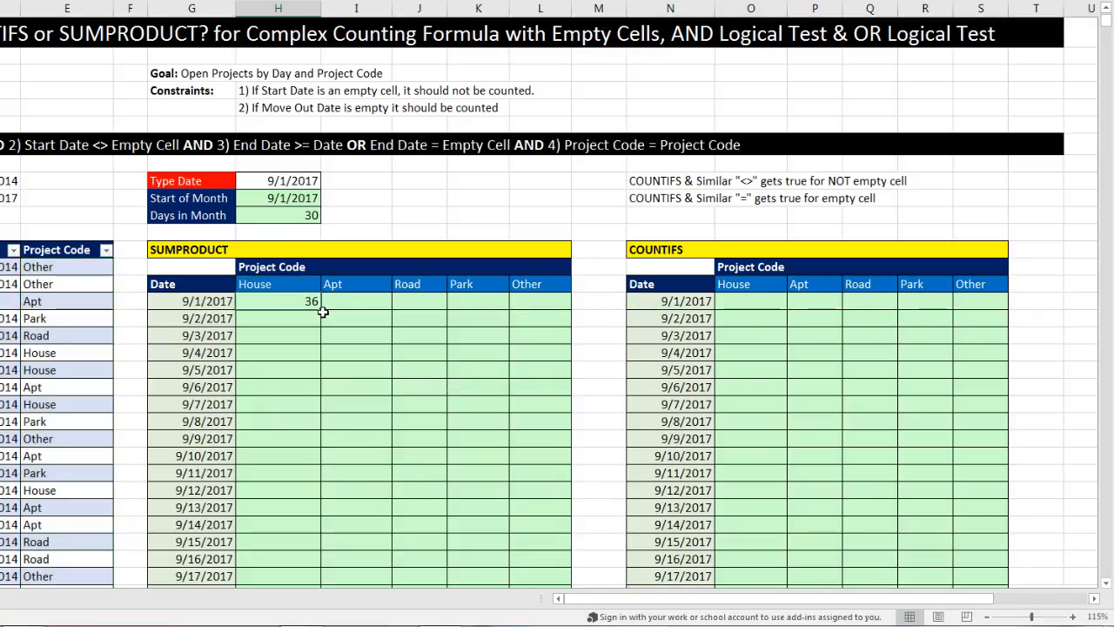
drag(321, 309, 565, 316)
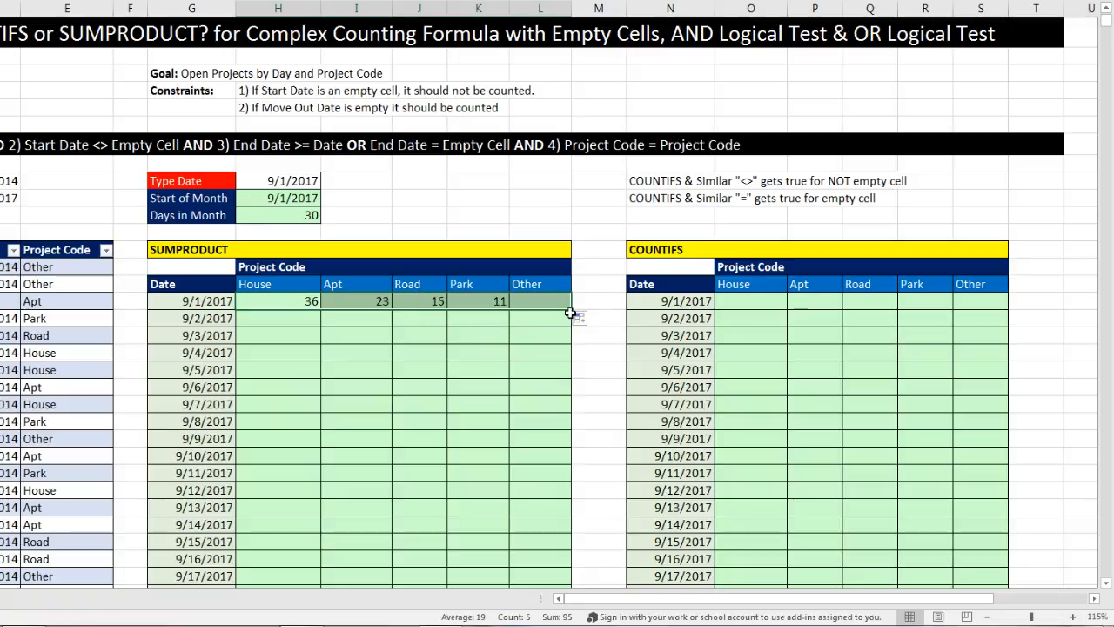
double_click(571, 311)
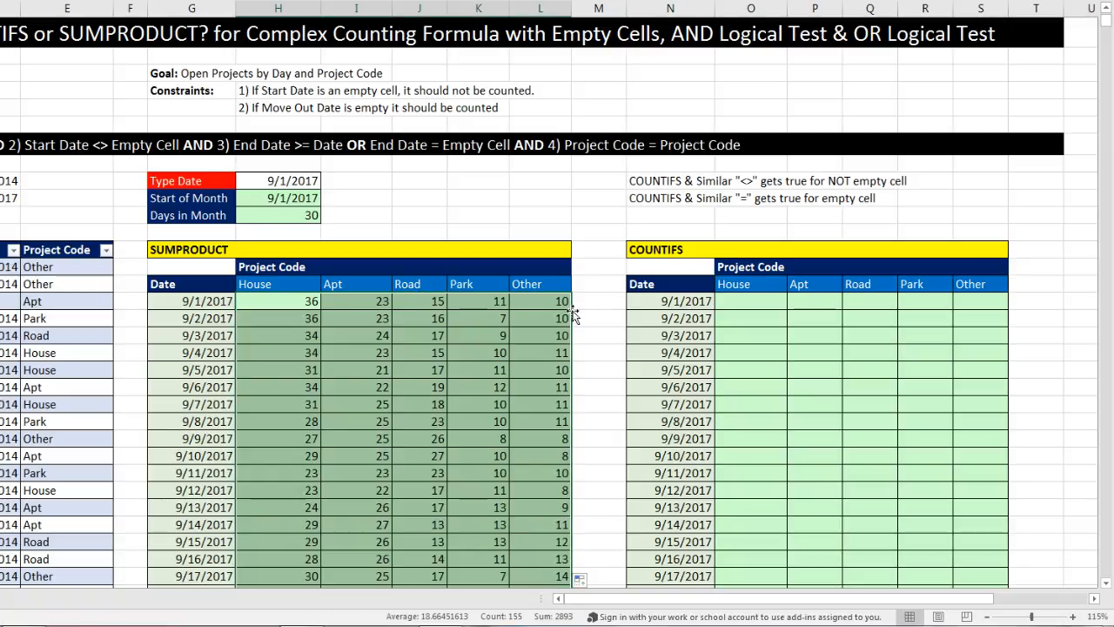
scroll(572, 316, down, 4)
scroll(572, 335, down, 3)
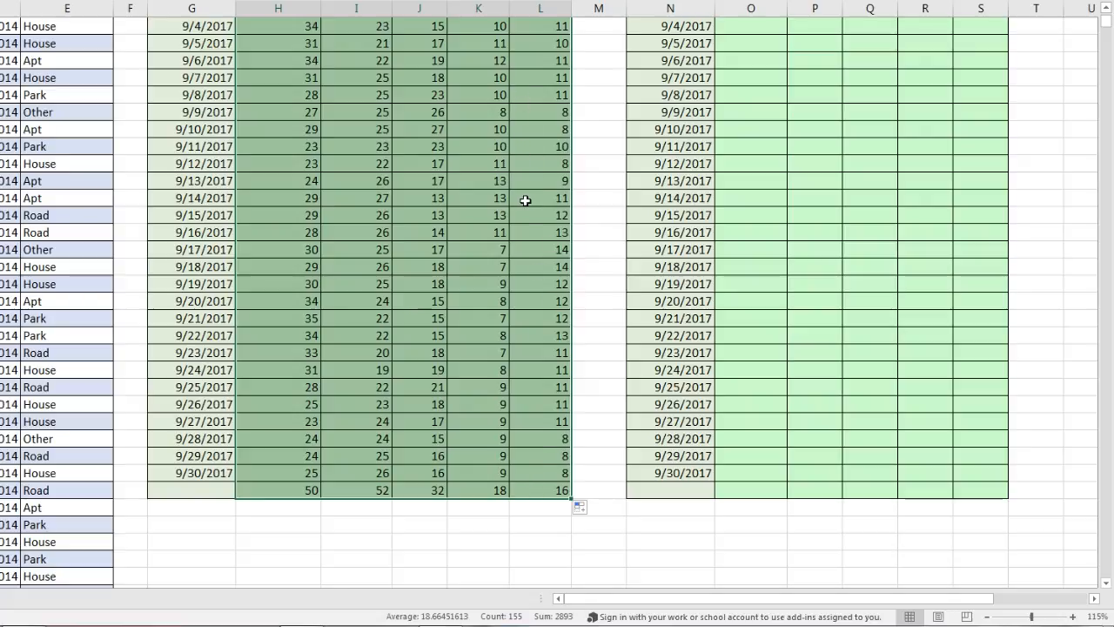
Examine the copied formula in the Other column for 9/28/2017, checking its date and project code references
double_click(545, 438)
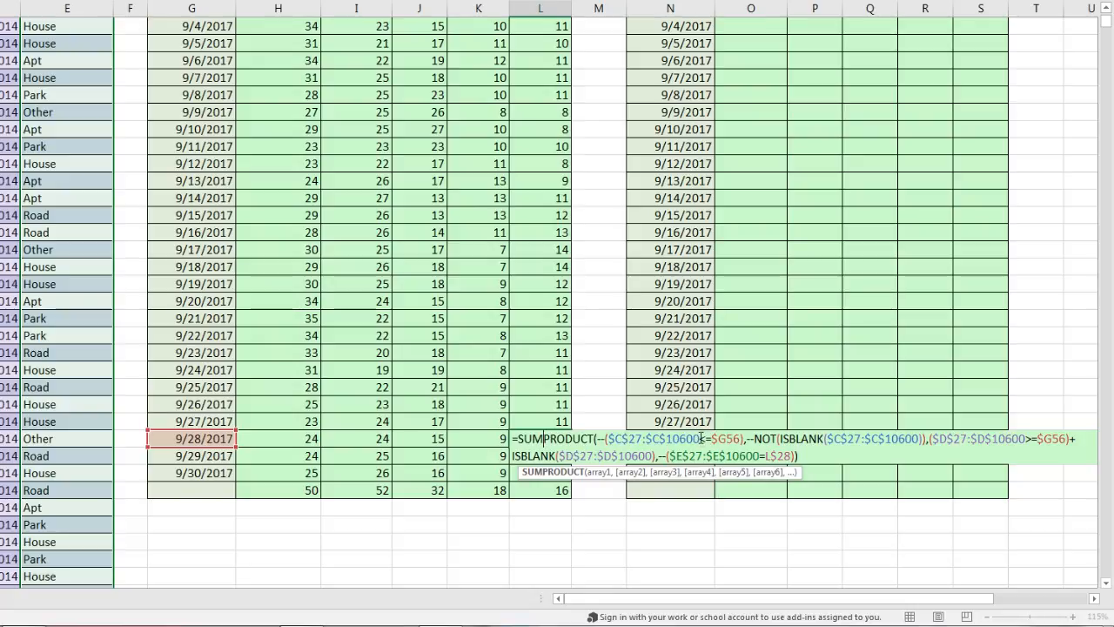
click(713, 438)
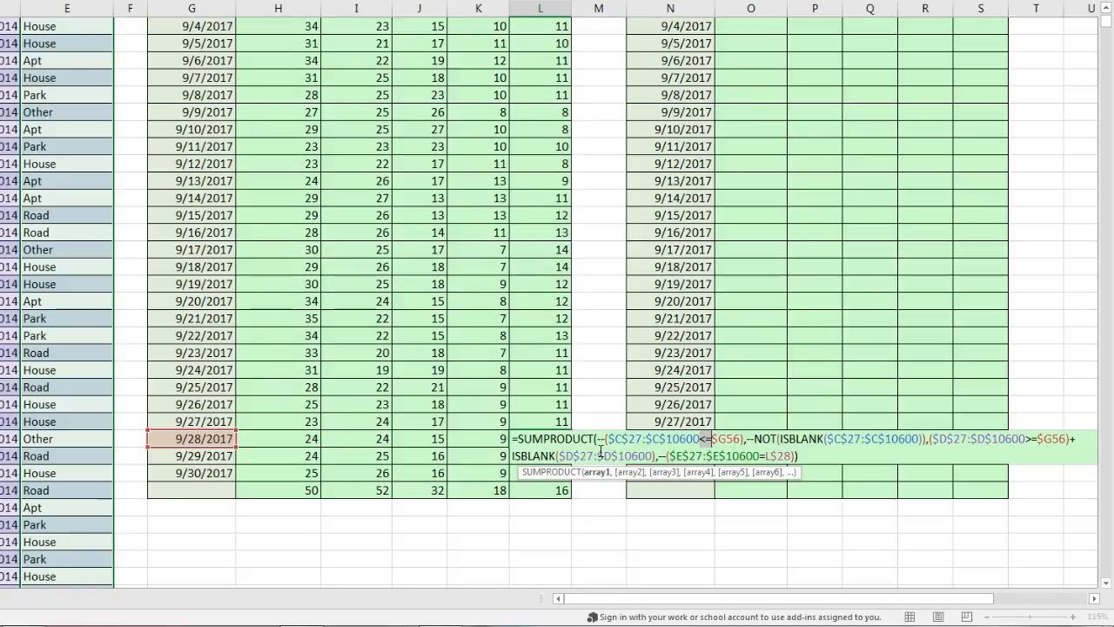
scroll(622, 427, up, 10)
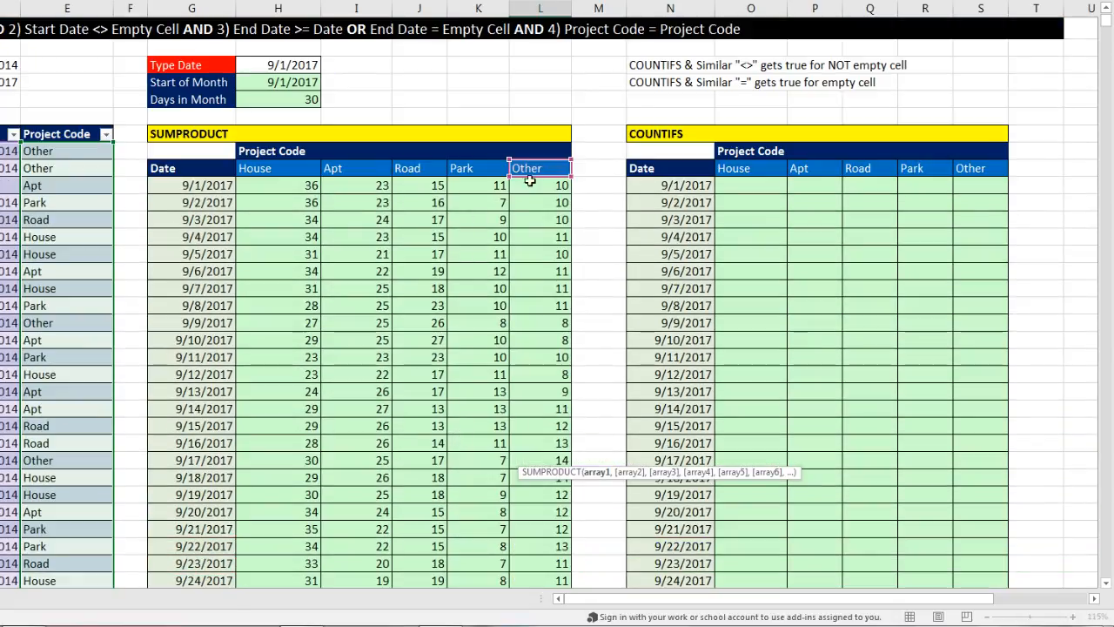
scroll(385, 409, down, 10)
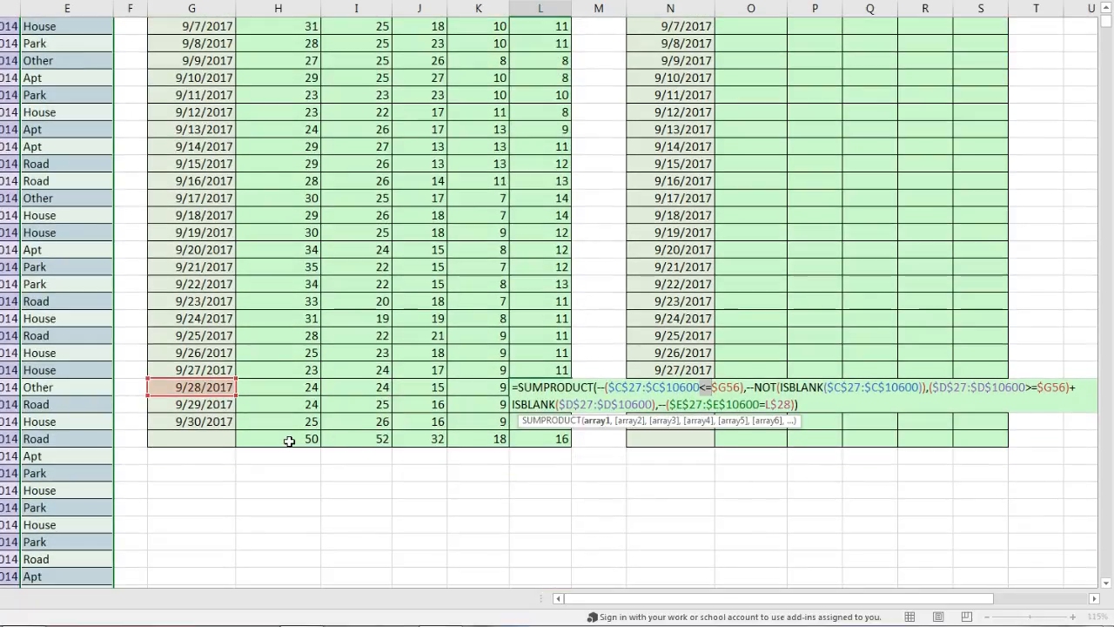
key(ctrl+Return)
Examine the formulas behind Start of Month and Days in Month
scroll(283, 420, up, 5)
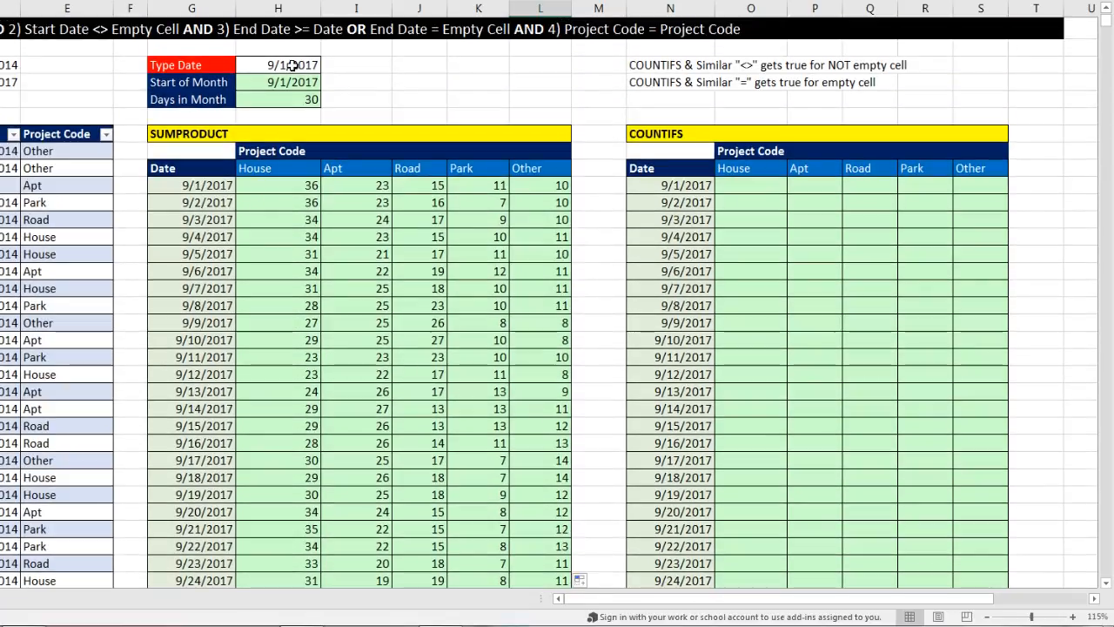
double_click(294, 83)
key(Escape)
double_click(290, 99)
key(Escape)
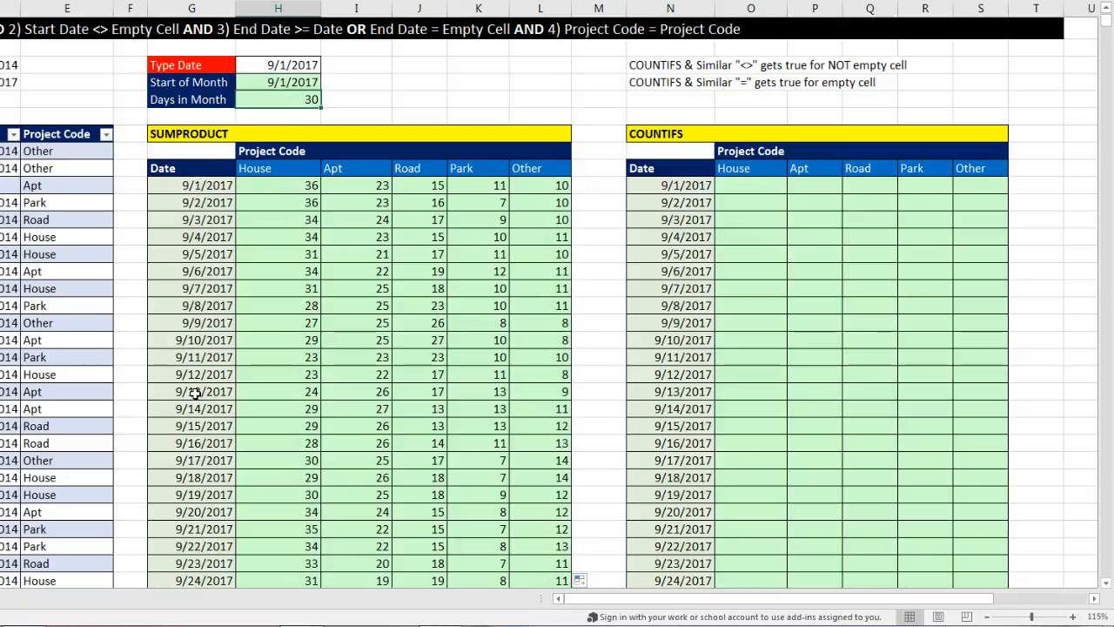
Examine the formulas in the first two Date cells of the SUMPRODUCT table, checking the ROWS test and each IF argument
double_click(183, 186)
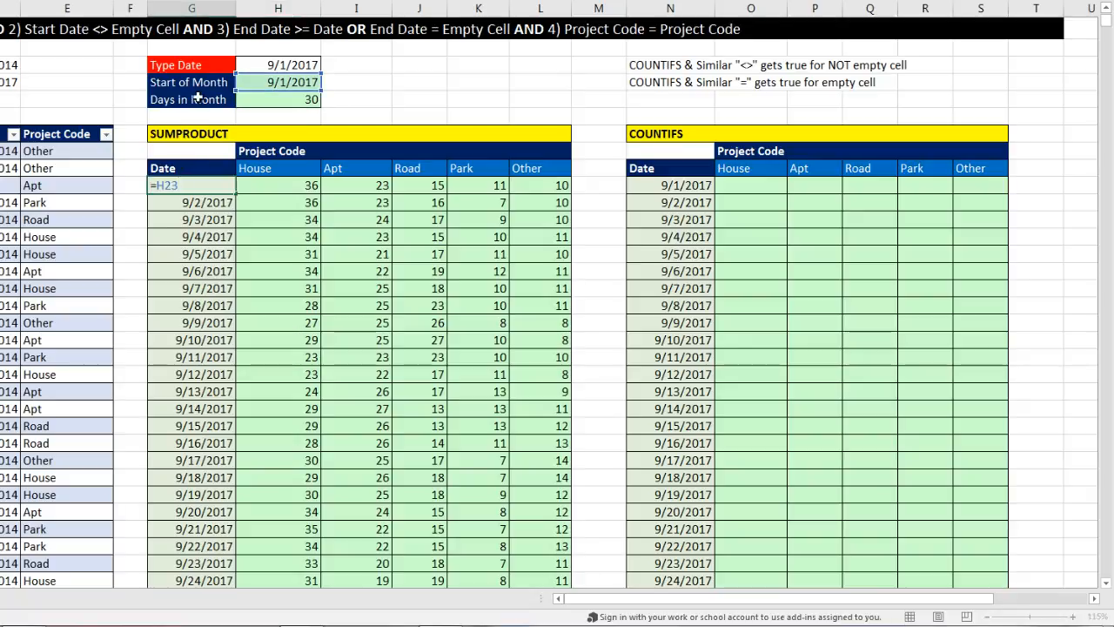
key(Escape)
double_click(207, 203)
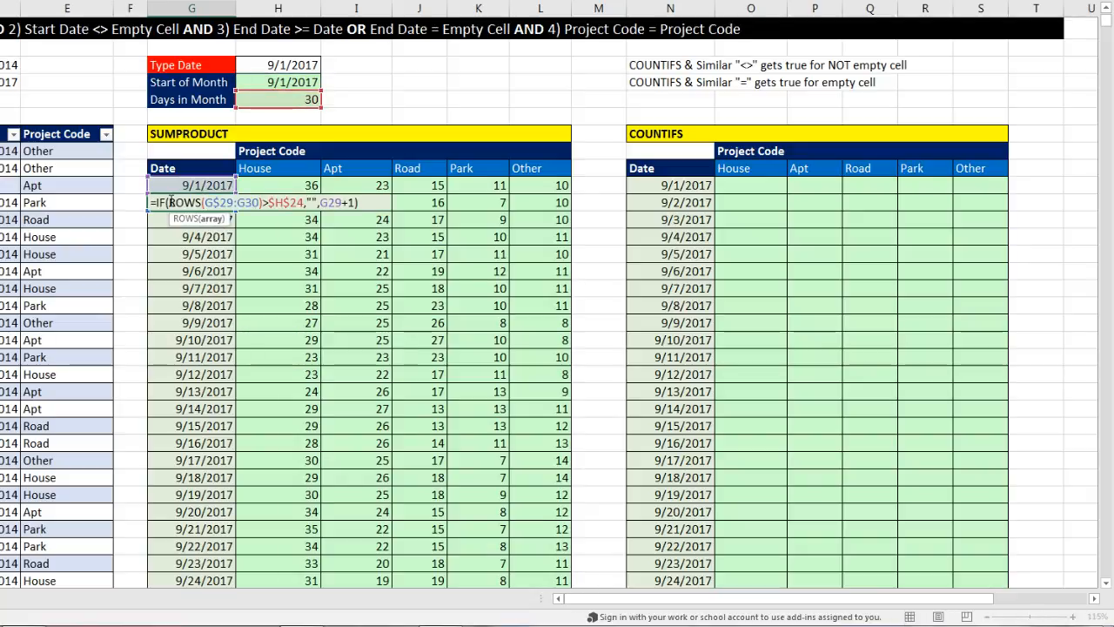
drag(168, 202, 263, 202)
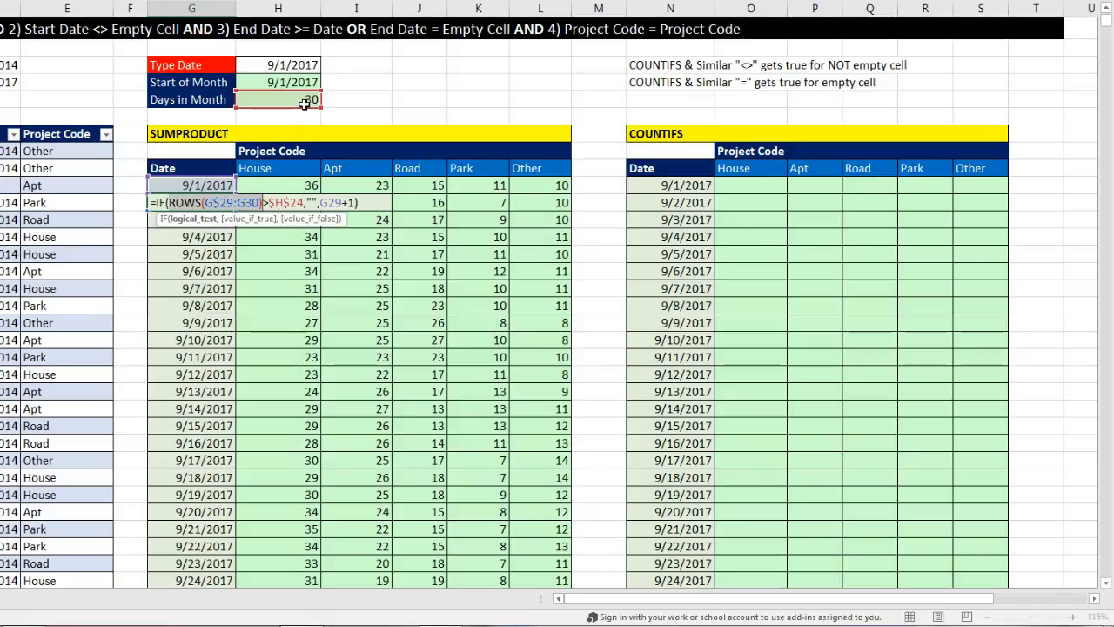
drag(306, 203, 318, 205)
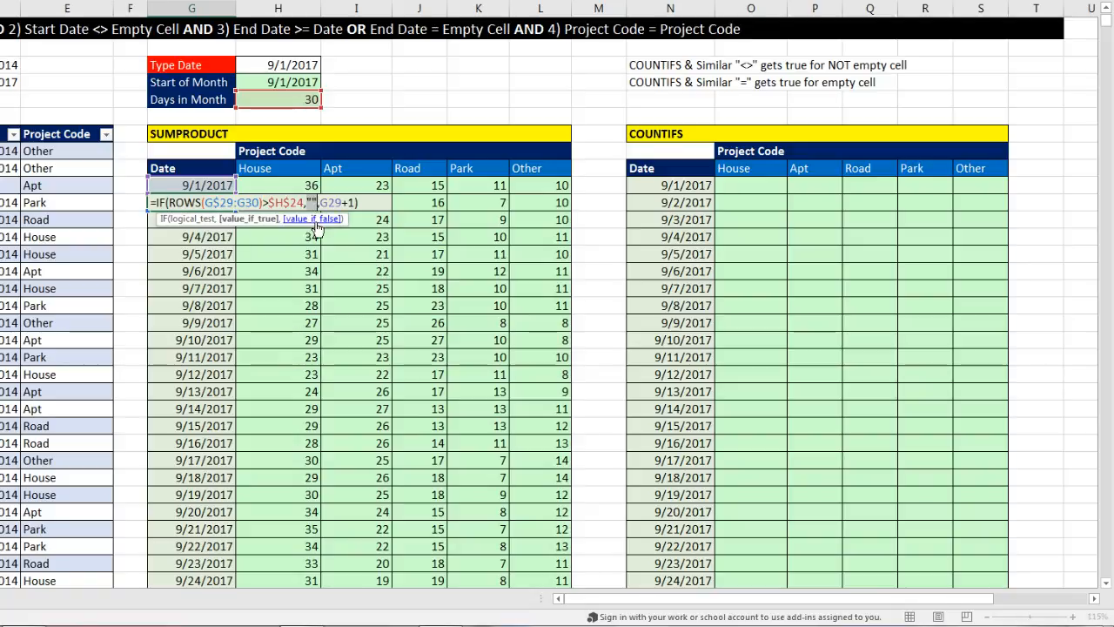
click(333, 199)
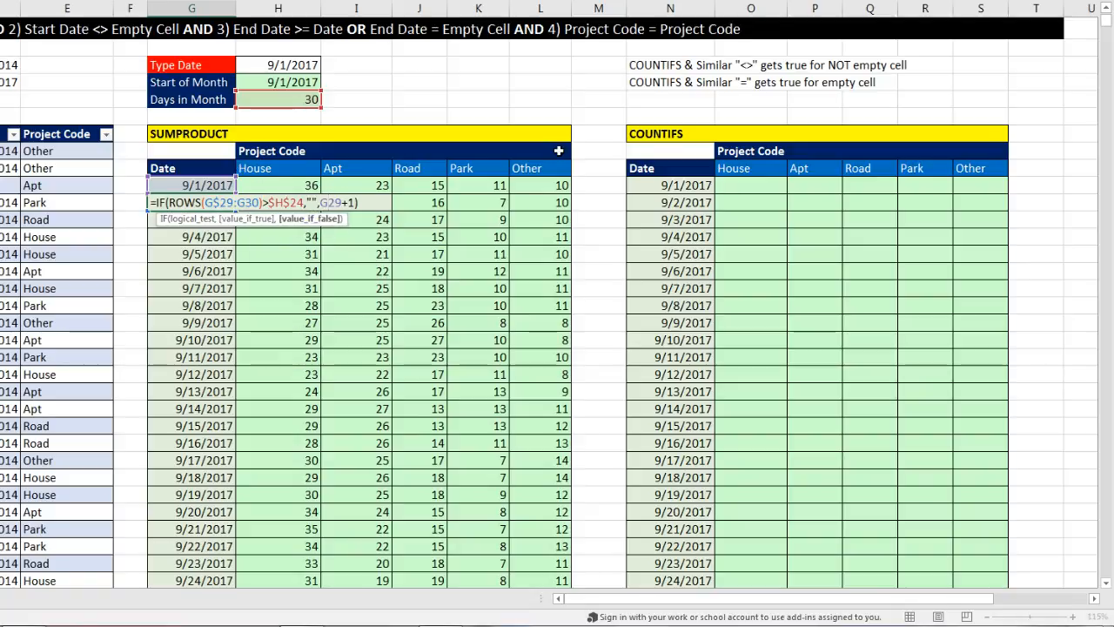
key(ctrl+Return)
Examine the IF formula in the blank last Date cell of the SUMPRODUCT table, checking its logical test and value_if_true
scroll(536, 187, down, 3)
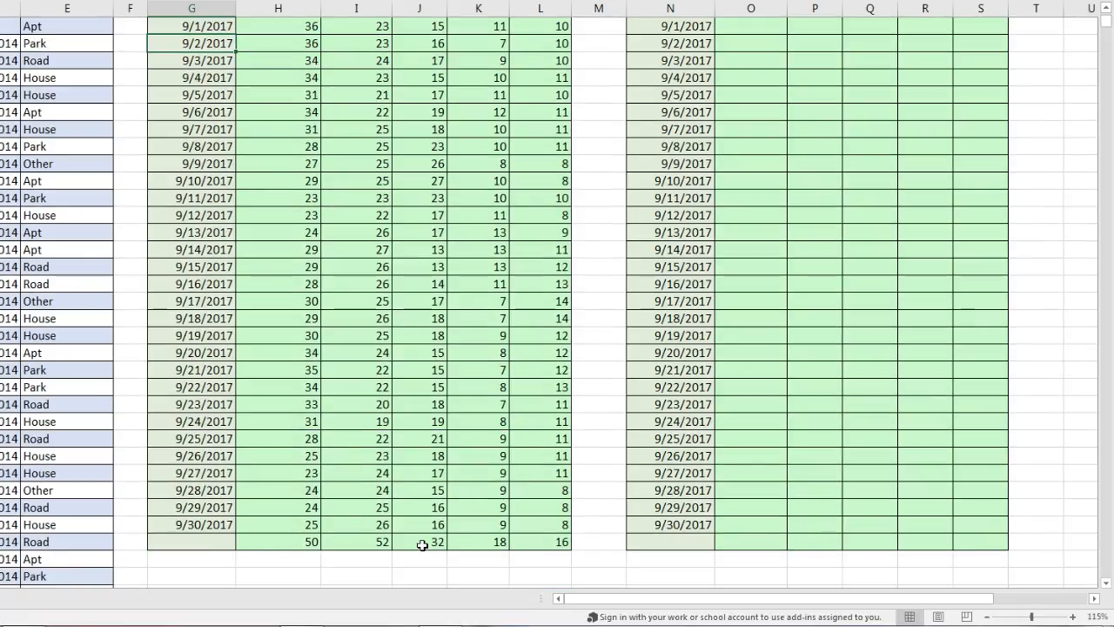
double_click(220, 540)
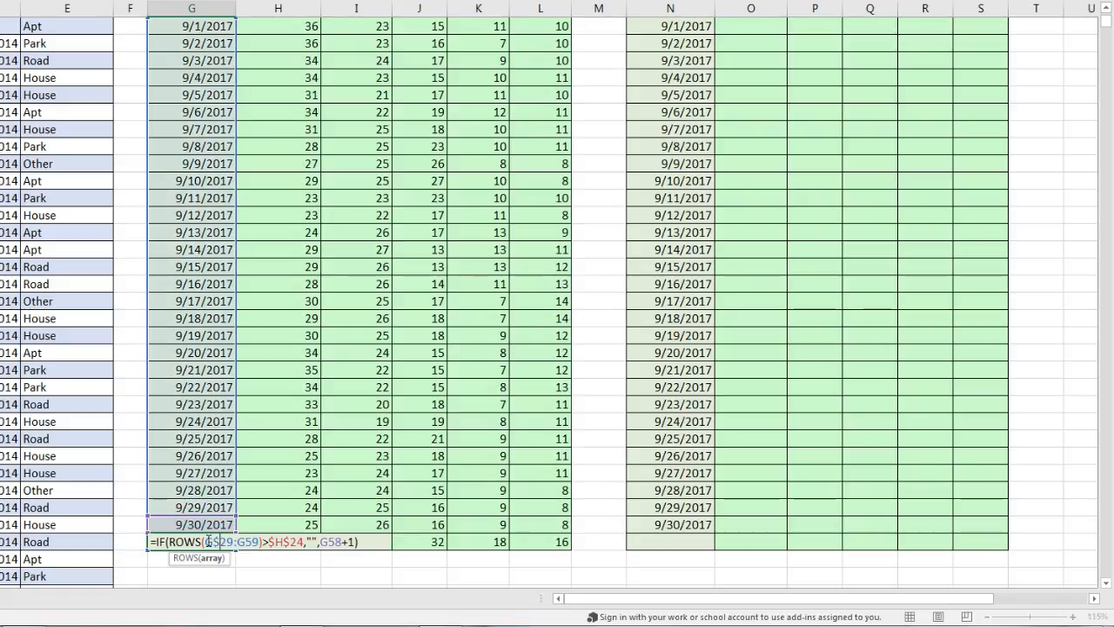
click(192, 542)
click(249, 562)
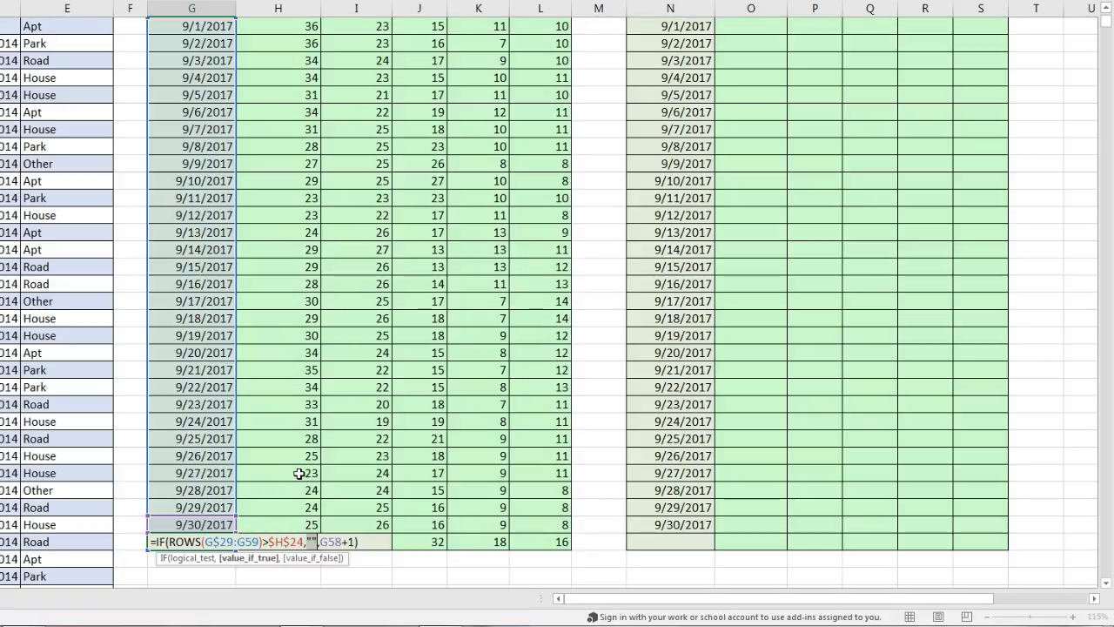
key(Return)
Add an IF function in front of SUMPRODUCT in the House formula for 9/1/2017, with $G29="" as the logical test
scroll(383, 487, up, 6)
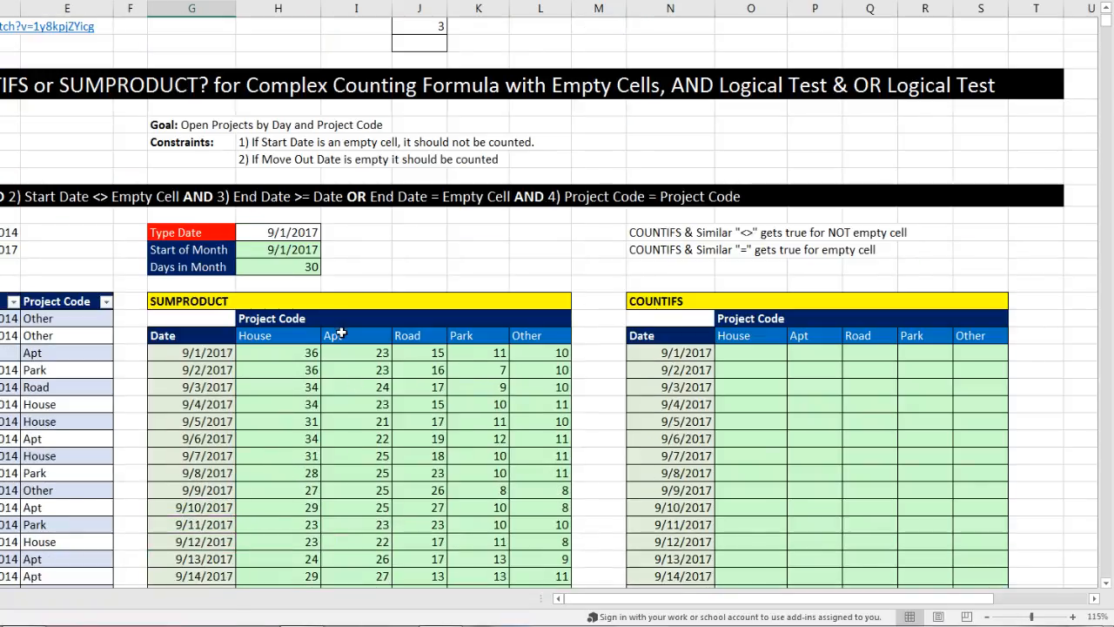
click(294, 354)
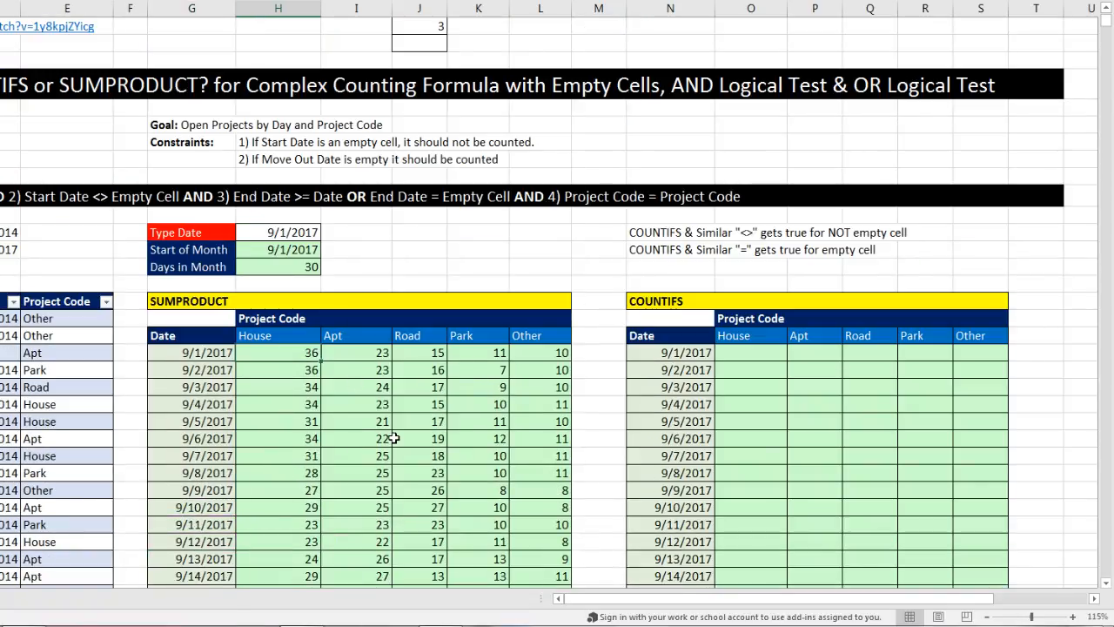
key(F2)
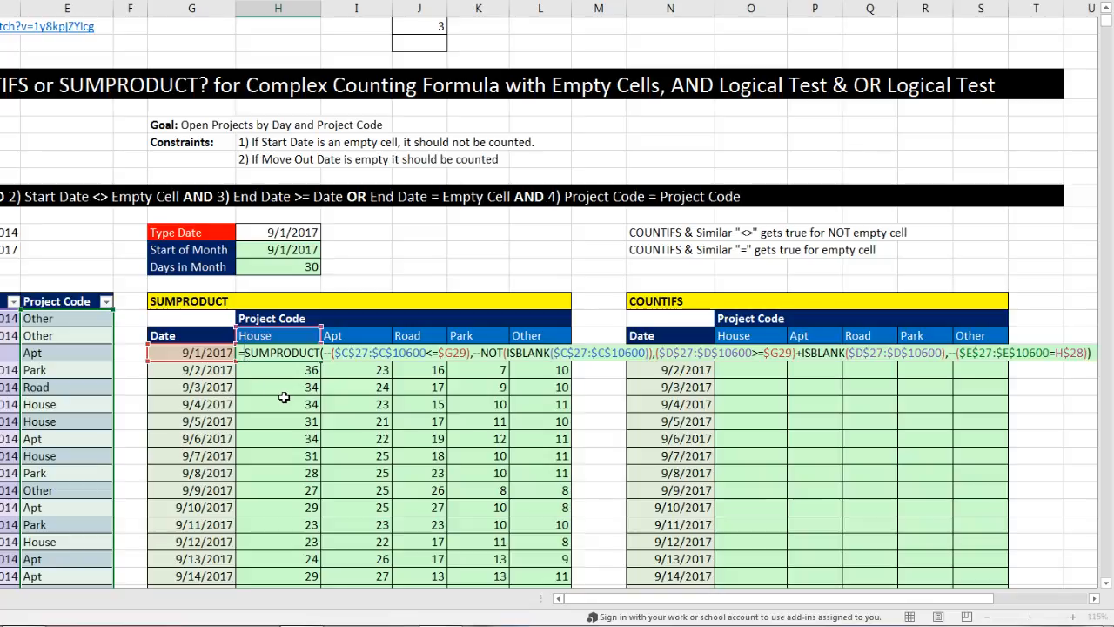
text(IF()
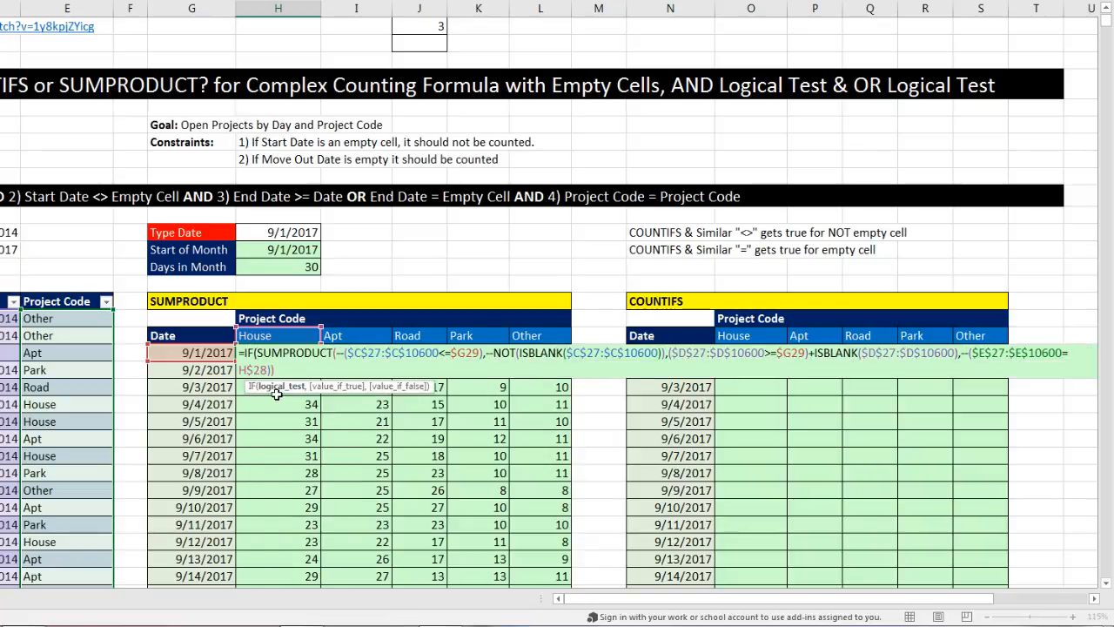
click(183, 352)
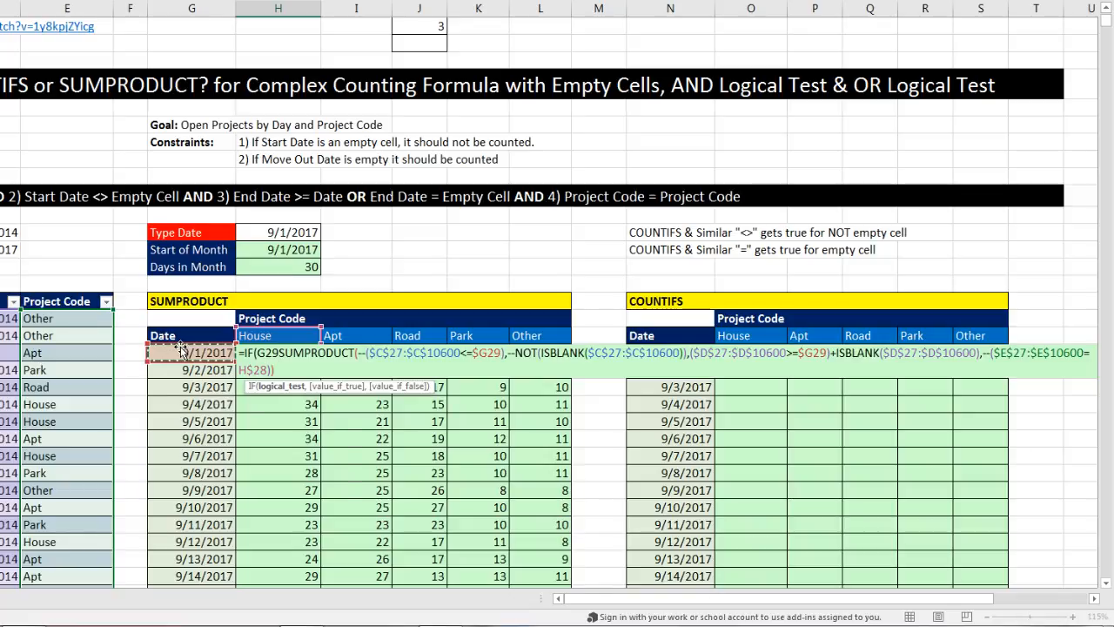
key(F4)
key(F4)
key(F4)
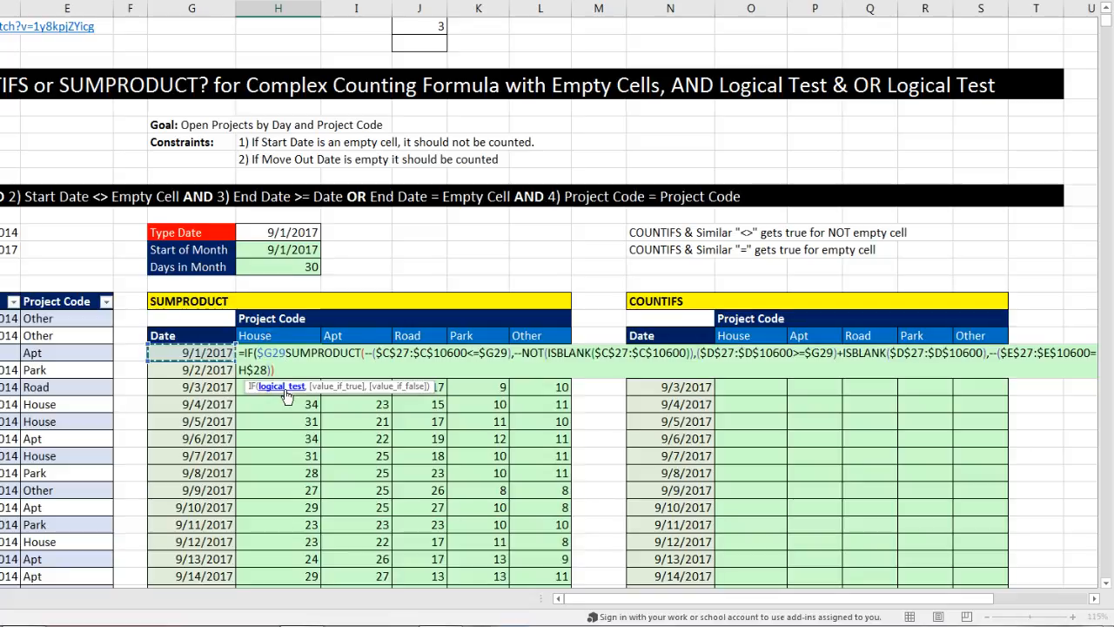
text(="")
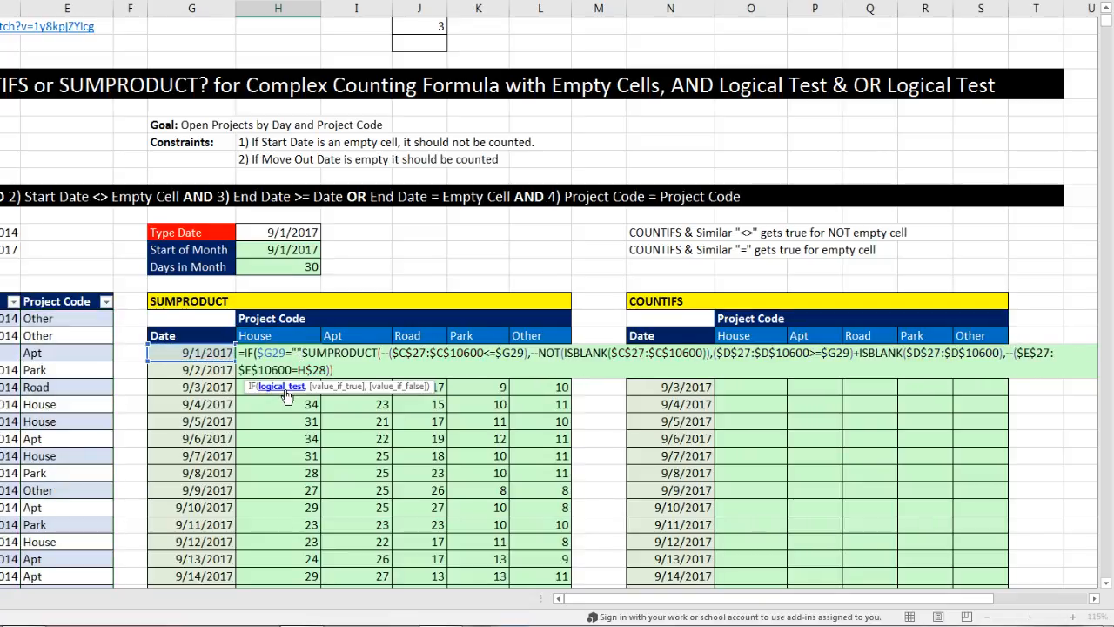
text(,)
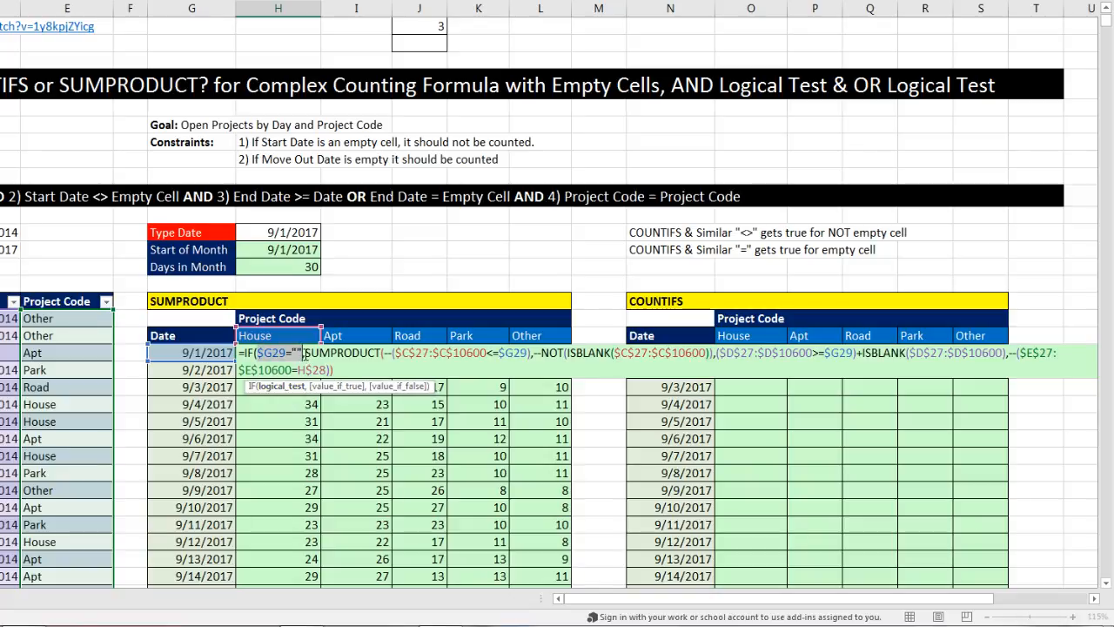
Give the IF "" as its value_if_true, keep the SUMPRODUCT as value_if_false, and close the function
click(305, 354)
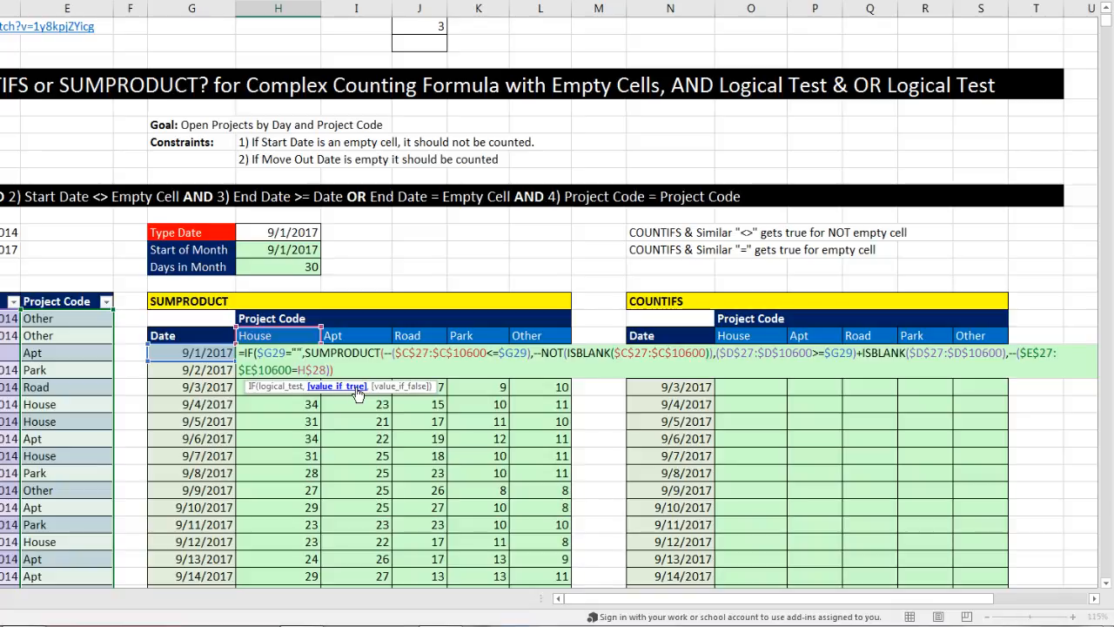
text("")
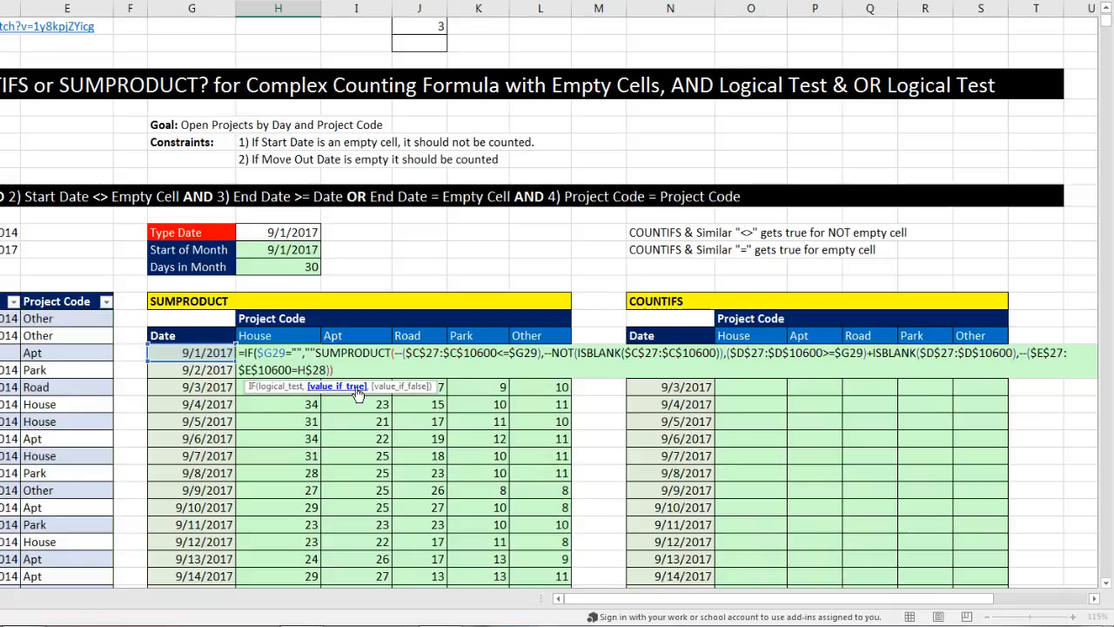
text(,)
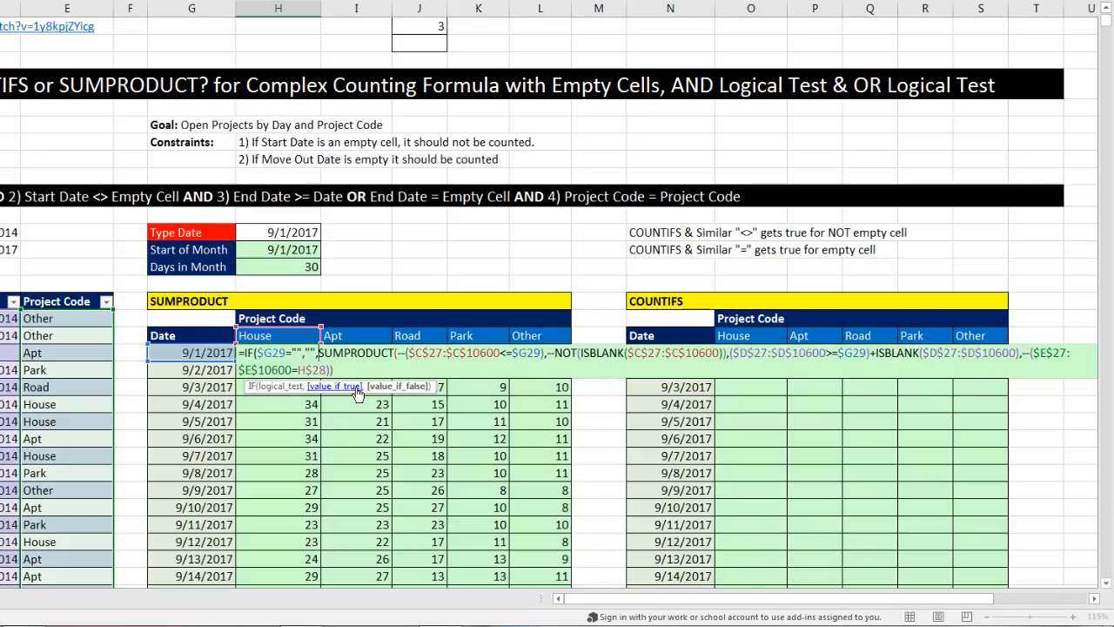
drag(306, 353, 316, 354)
click(386, 388)
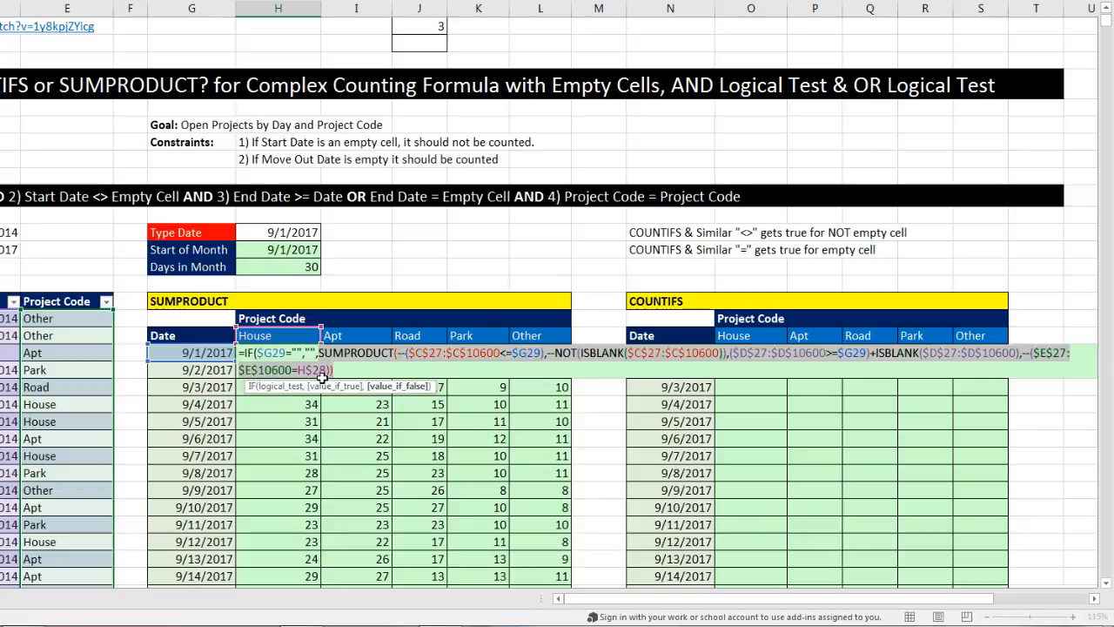
click(363, 370)
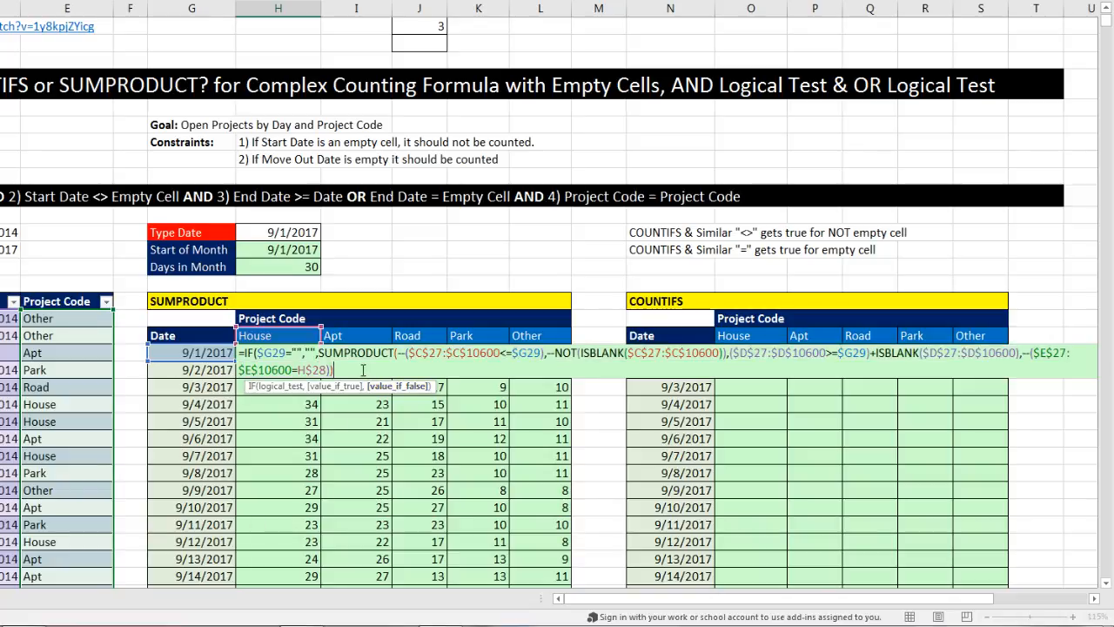
text())
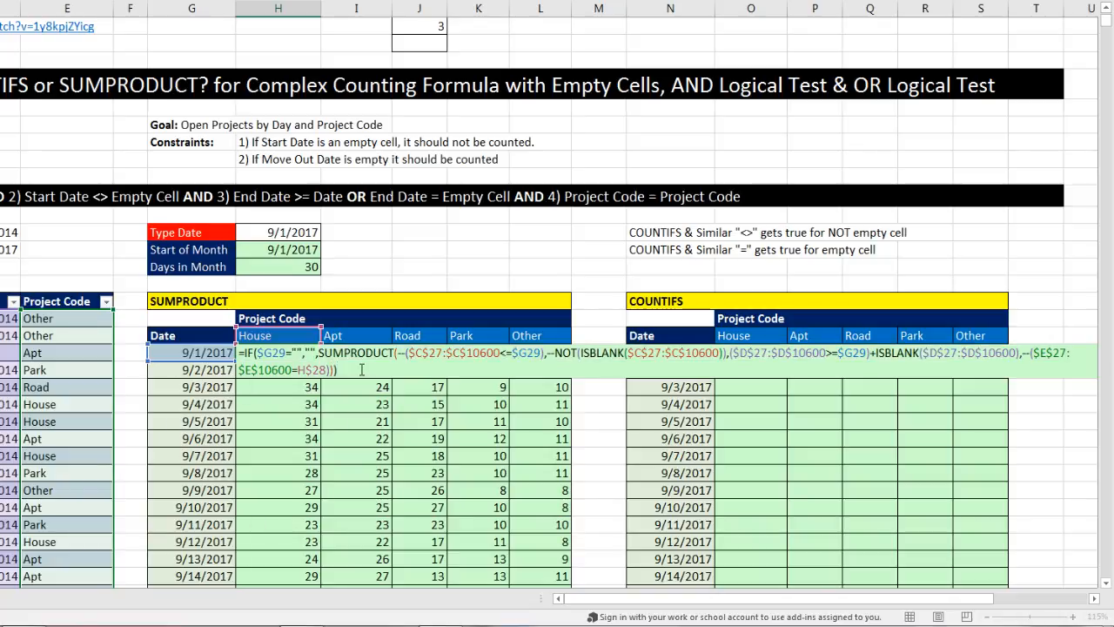
Enter the revised House formula, and fill it across to Other and down to the SUMPRODUCT table's last row
key(ctrl+Return)
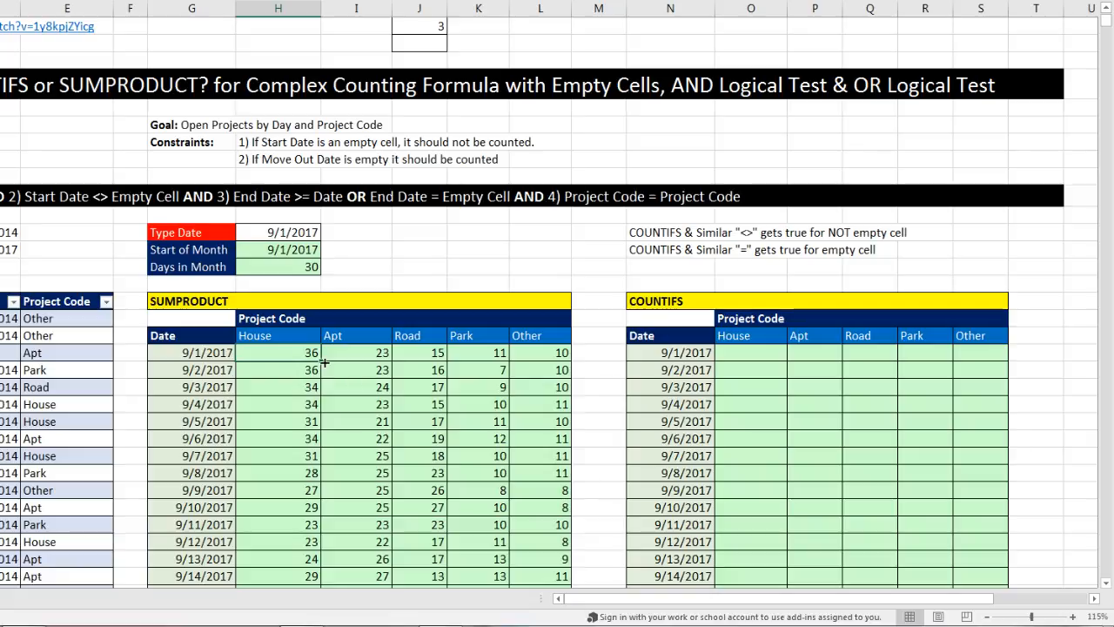
drag(353, 363, 555, 379)
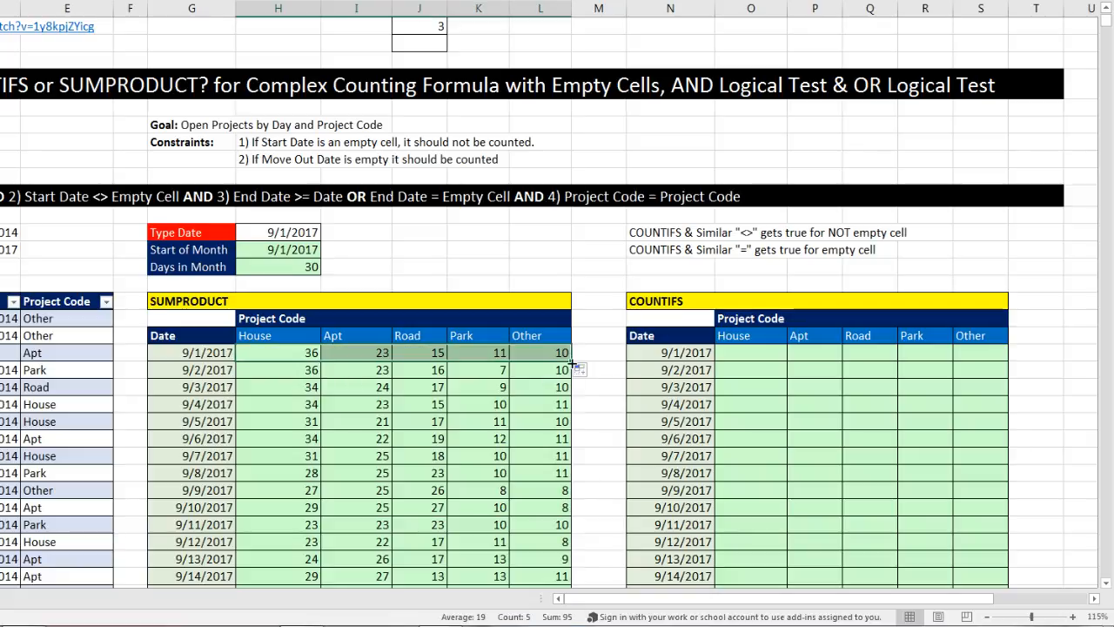
double_click(574, 366)
Check the cell references of the copied formula in the Other column for 9/30/2017
scroll(567, 367, down, 5)
scroll(567, 366, down, 2)
double_click(549, 423)
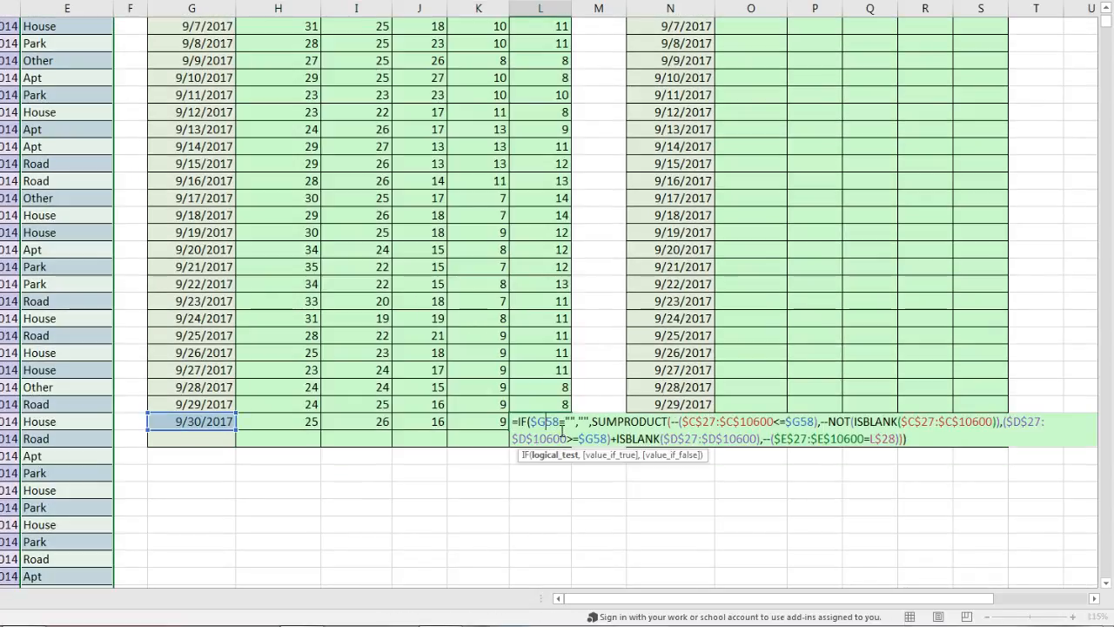
scroll(562, 386, up, 5)
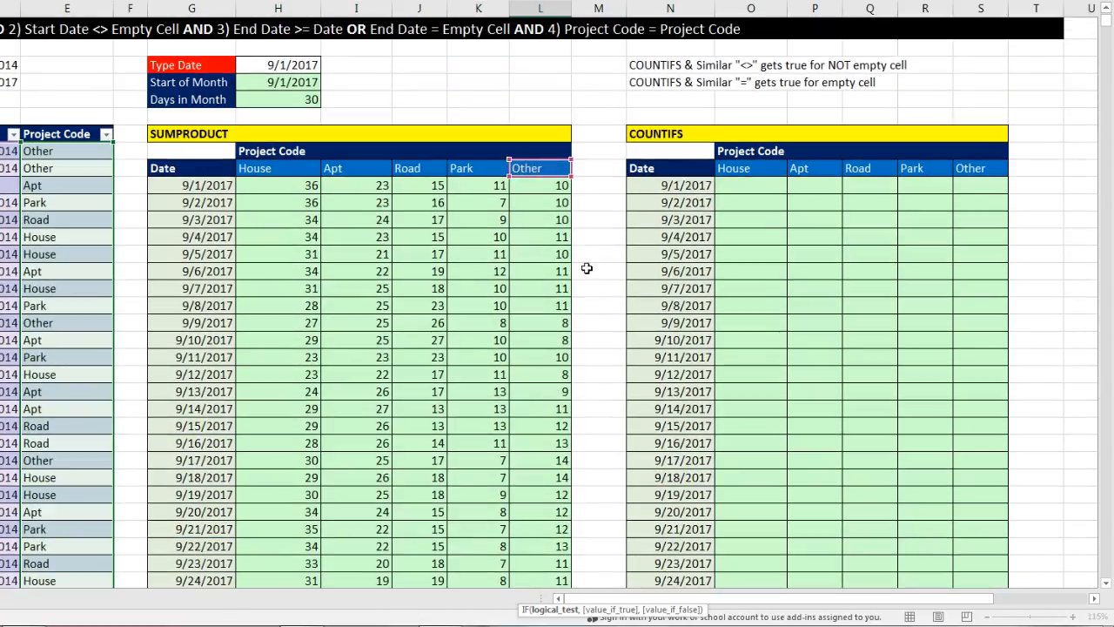
key(Escape)
Set the Type Date to 5/5/2015
scroll(475, 287, up, 3)
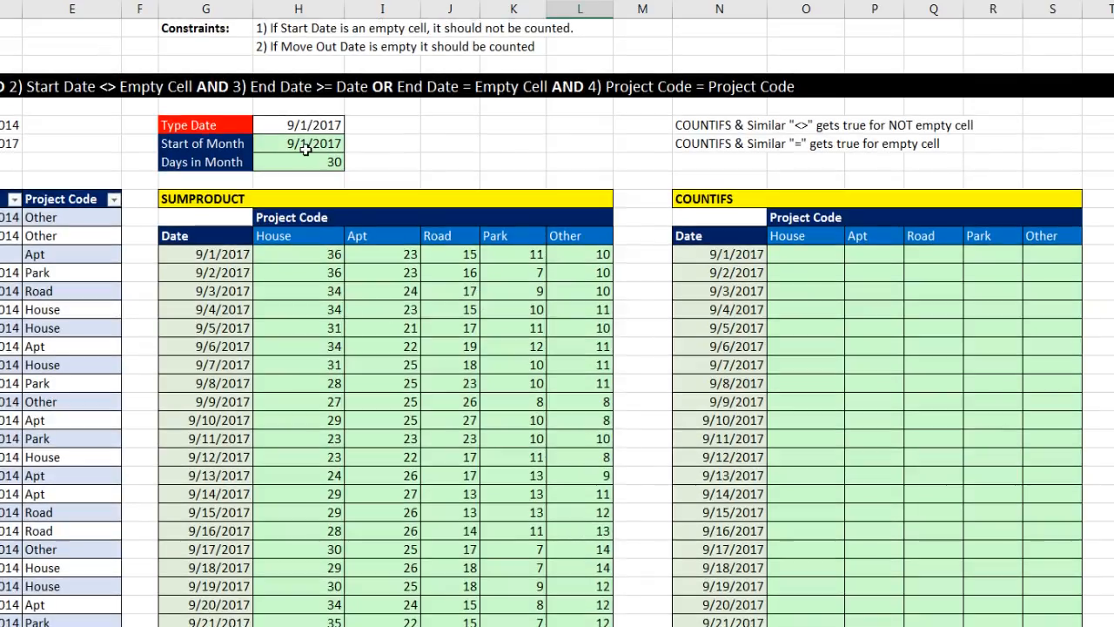
click(291, 124)
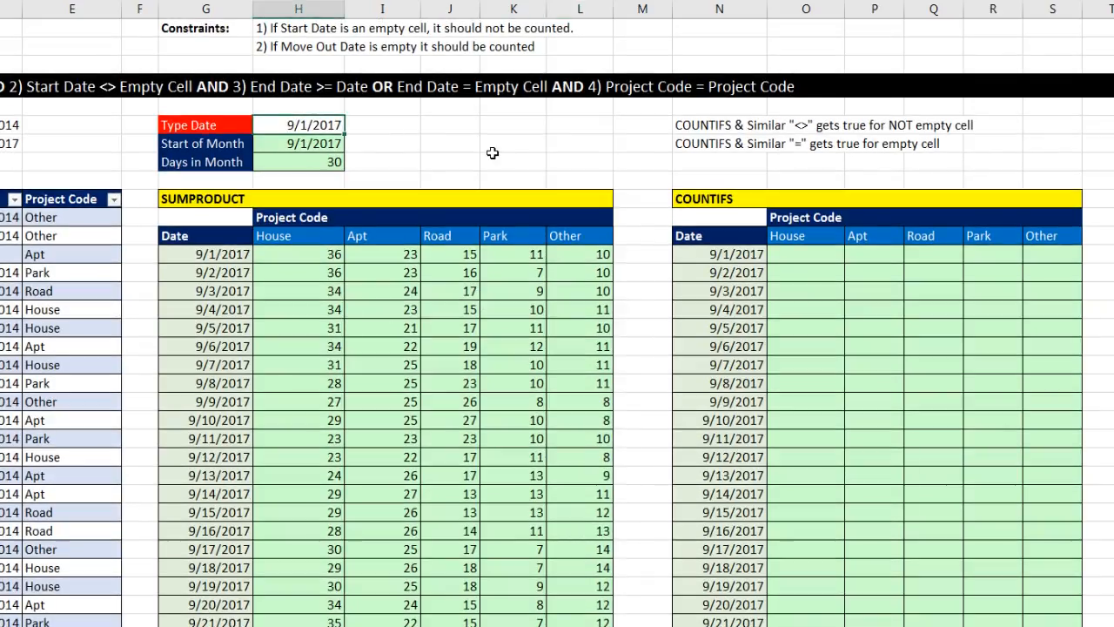
text(5/5/2015)
key(ctrl+Return)
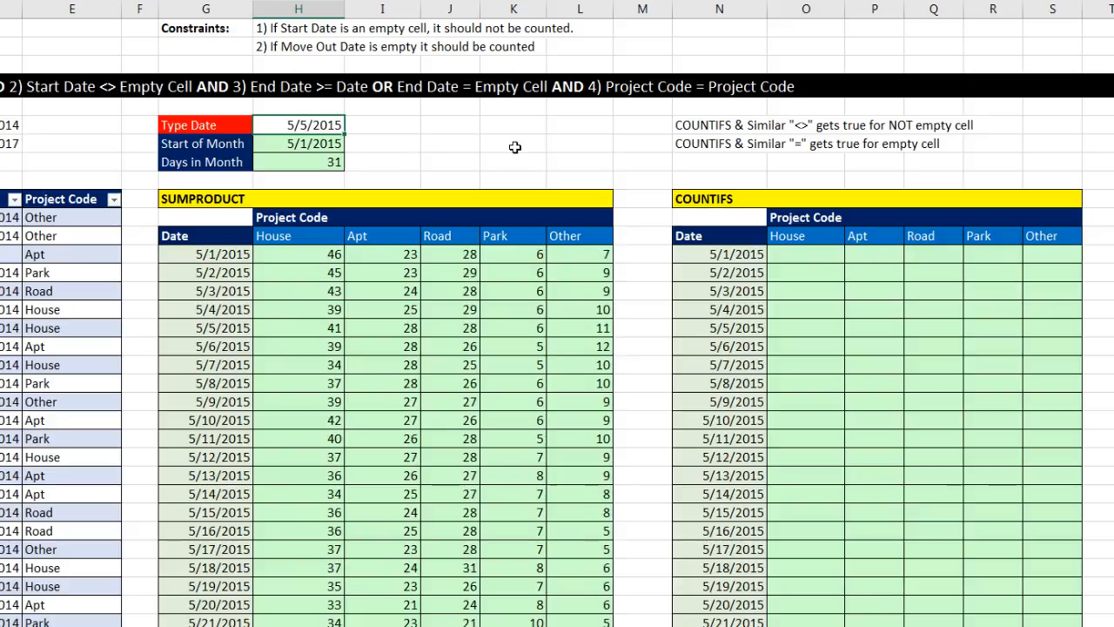
Check the 5/1/2015 counts for House, Apt and Road, and review the House formula for that date
click(302, 254)
click(405, 257)
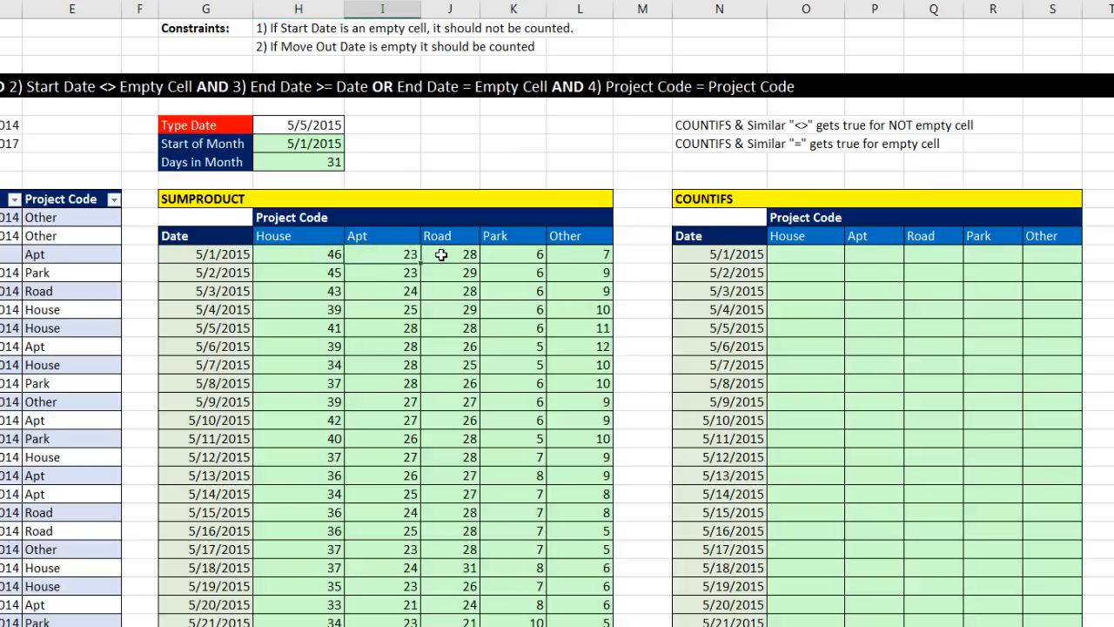
click(441, 254)
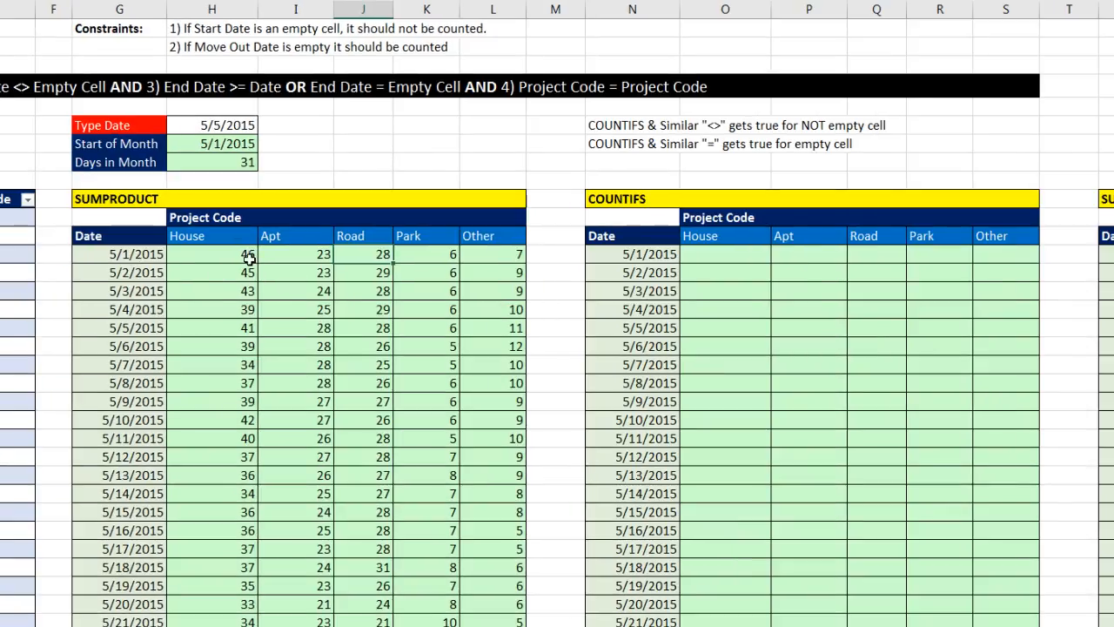
double_click(244, 252)
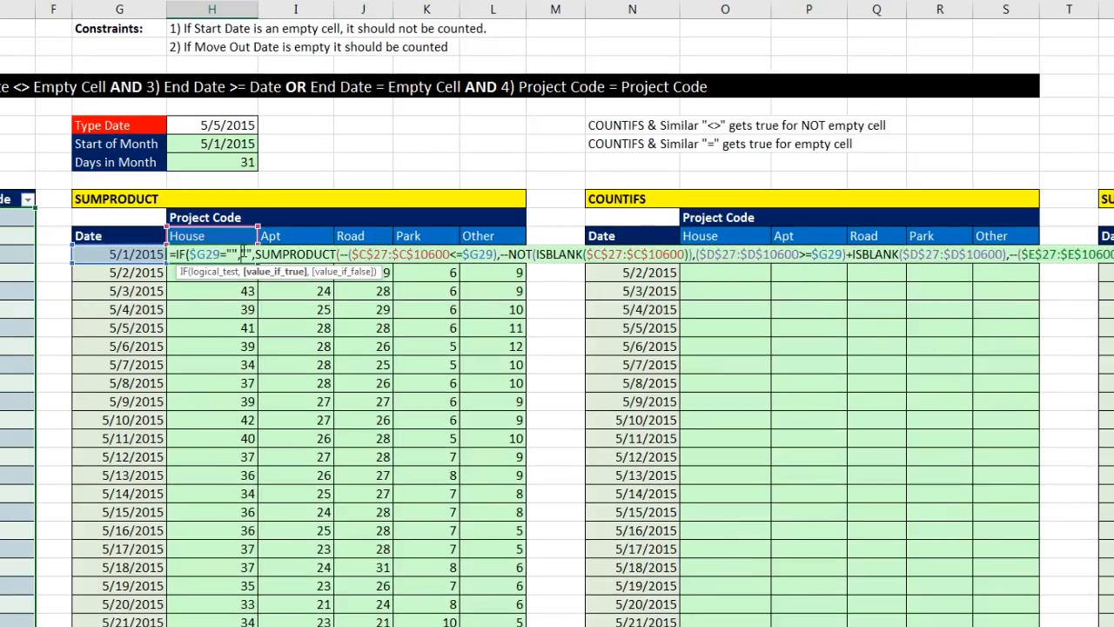
key(Escape)
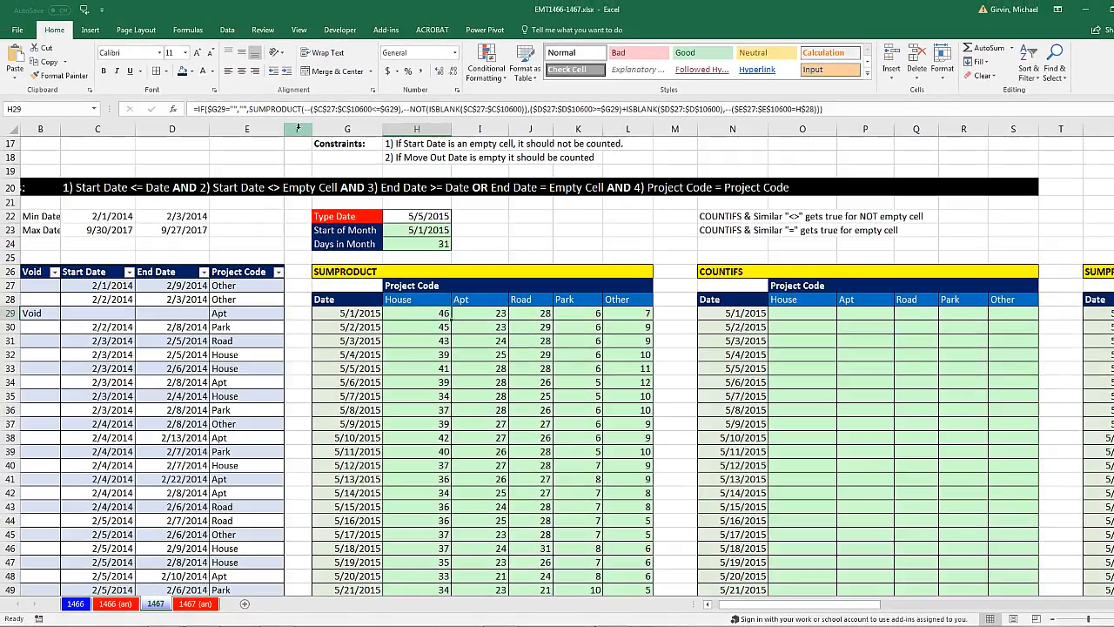
Hide columns F through L, which contain the SUMPRODUCT table
drag(297, 129, 627, 129)
right_click(643, 128)
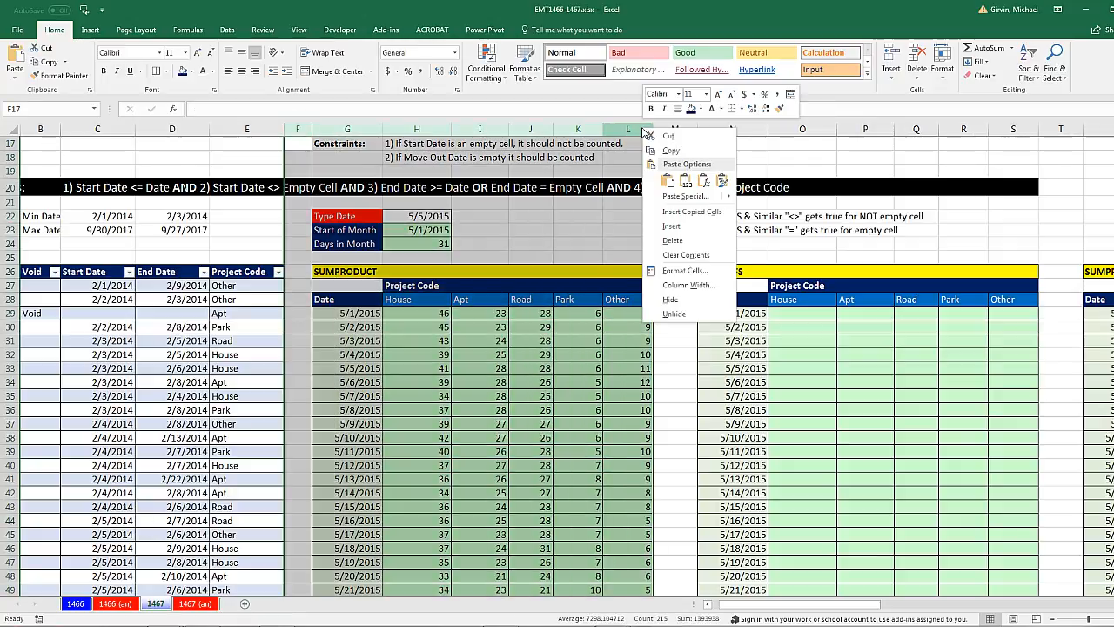
click(702, 308)
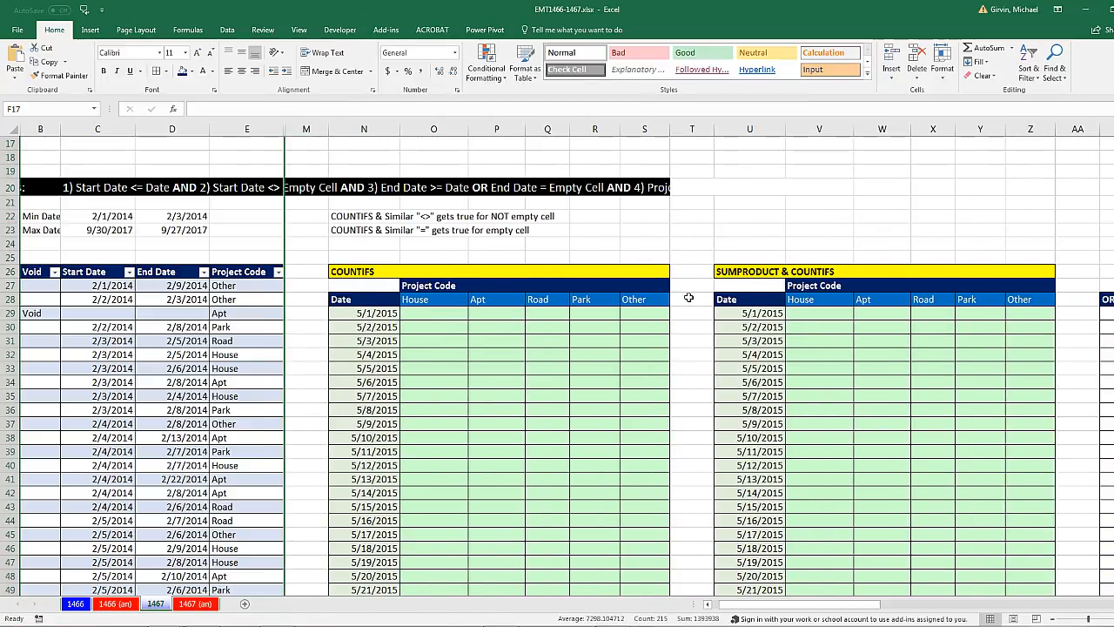
In the COUNTIFS table's House cell for 5/1/2015, start a COUNTIFS formula with the absolute Start Date range $C$27:$C$10600
click(429, 311)
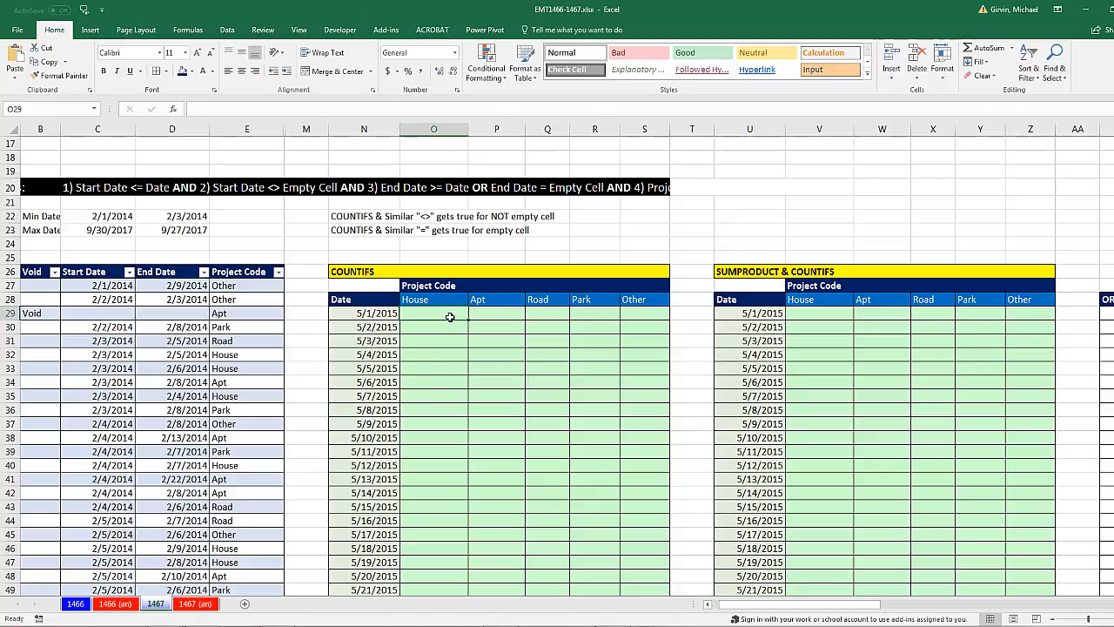
click(814, 315)
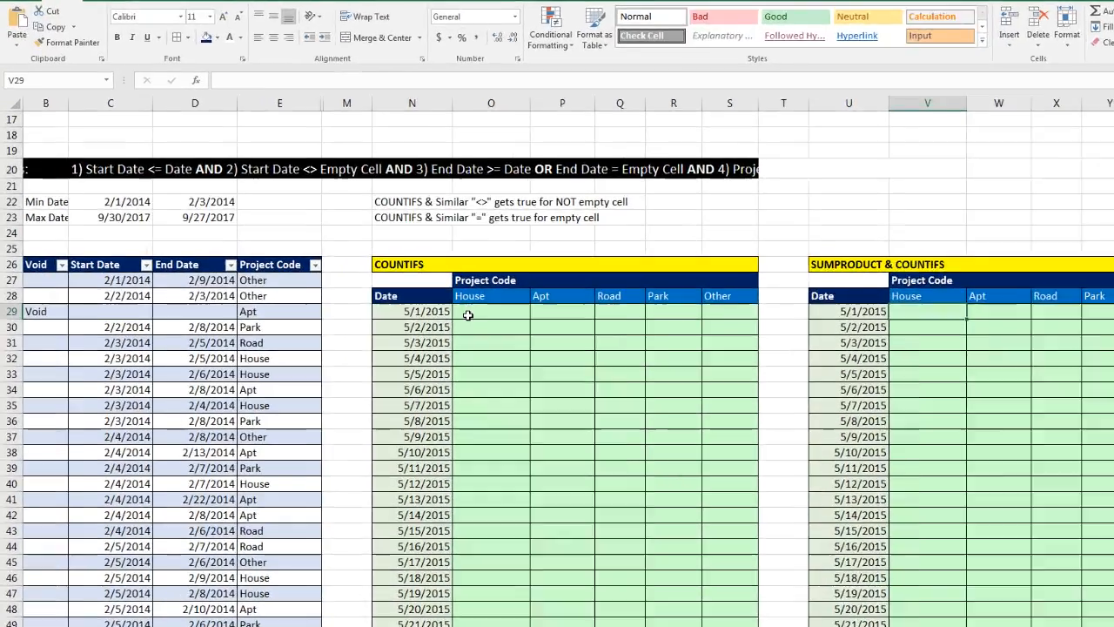
click(414, 317)
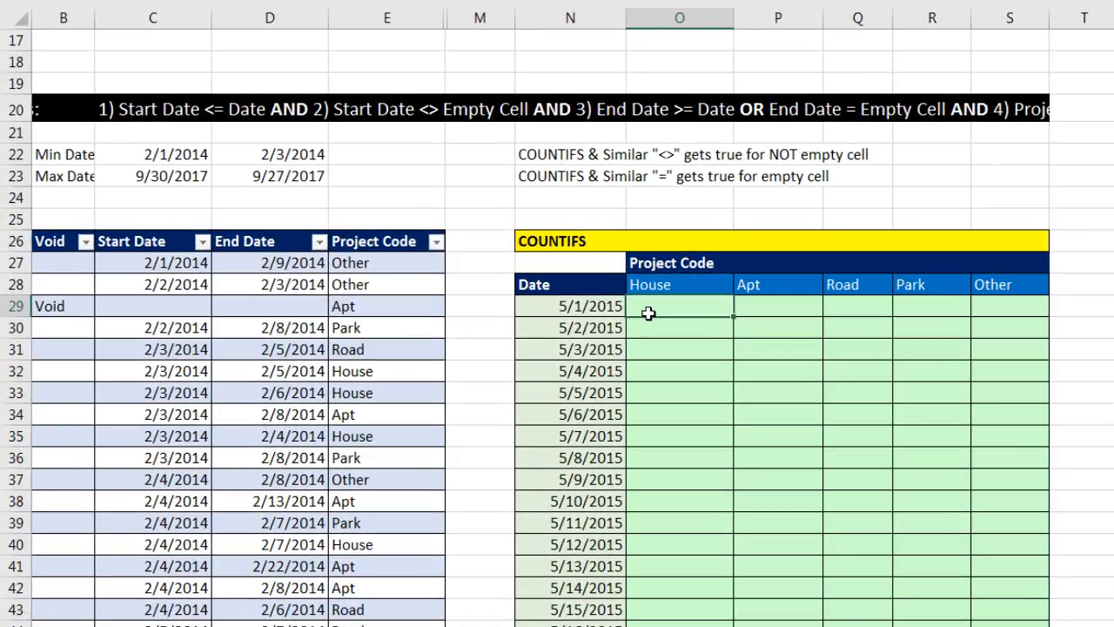
text(=co)
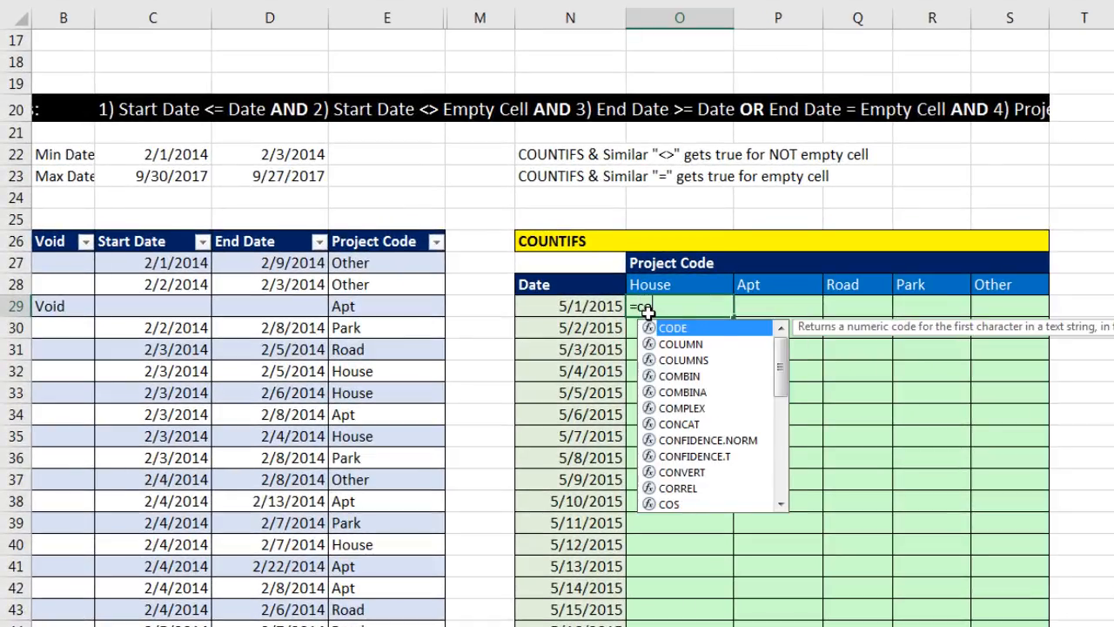
text(untif)
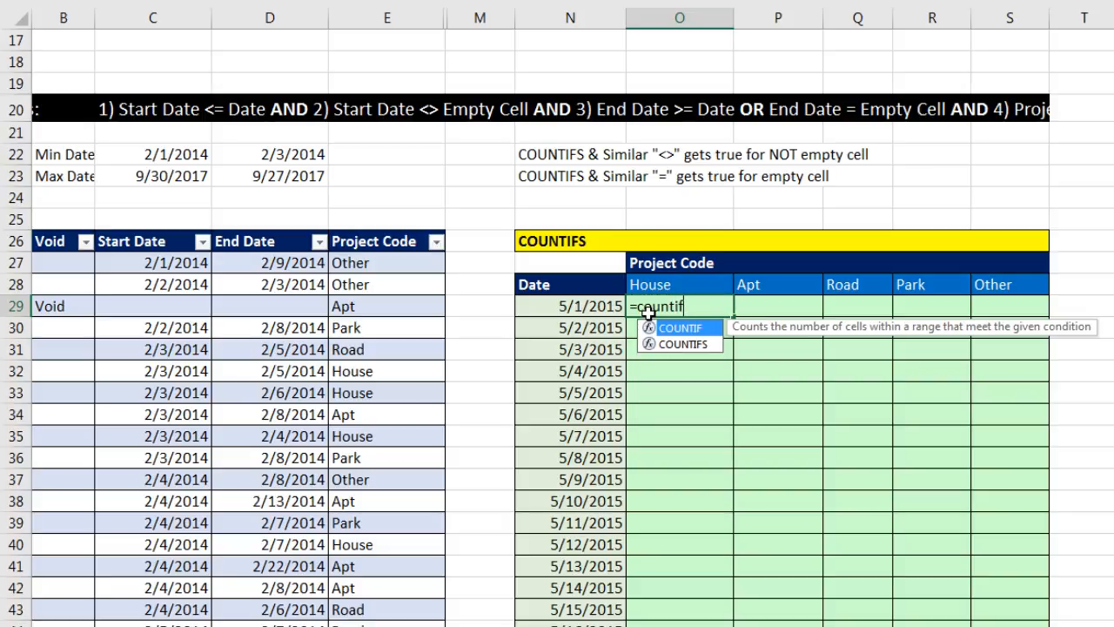
text(s)
key(Tab)
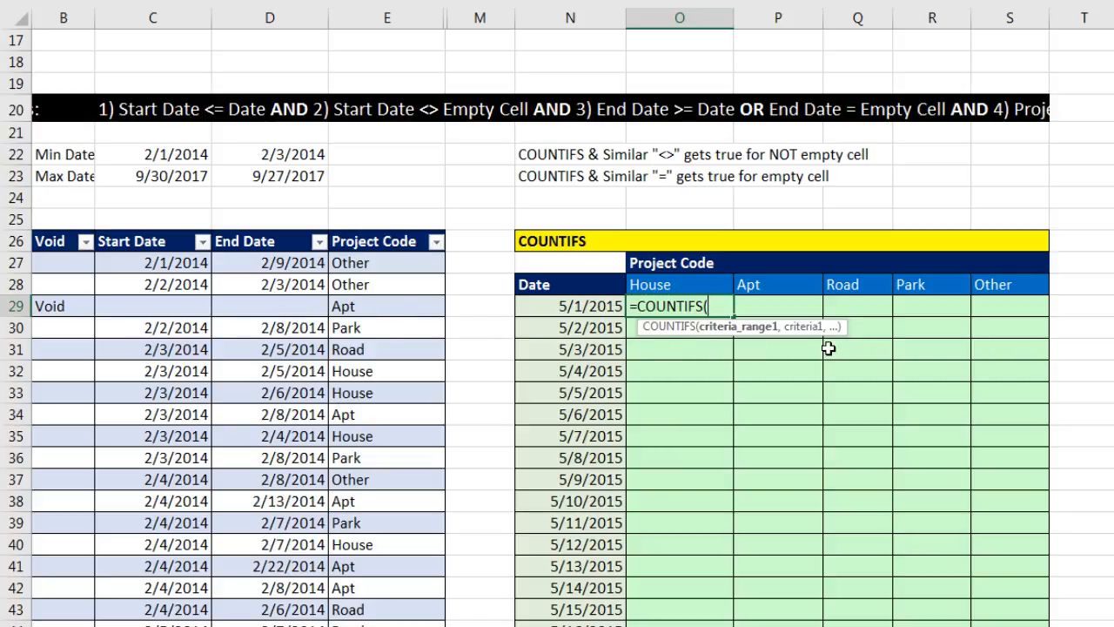
click(146, 230)
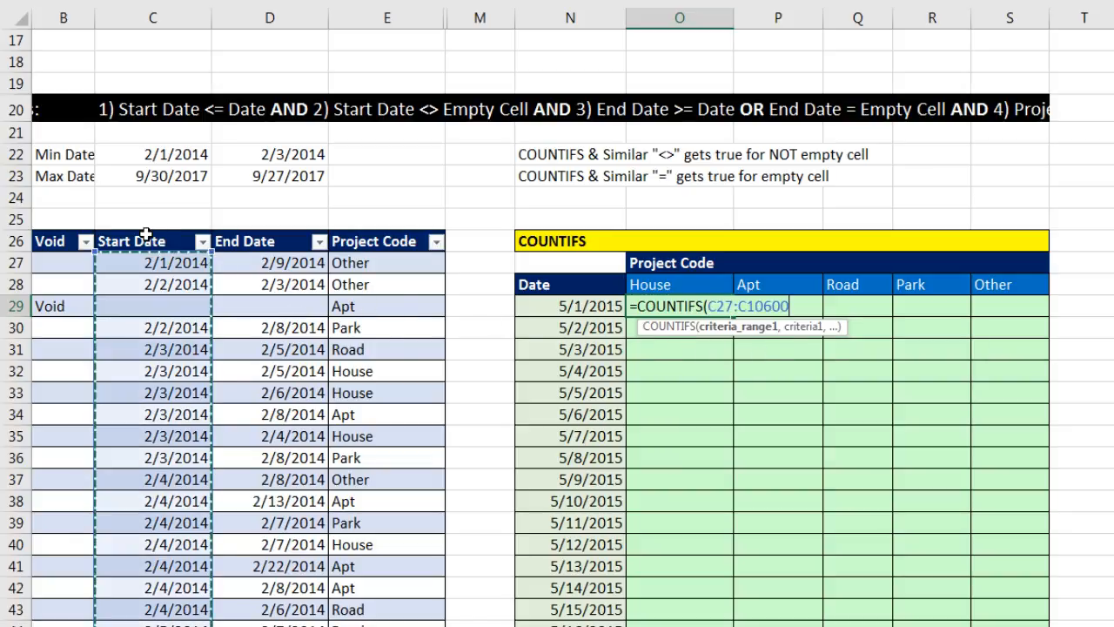
key(F4)
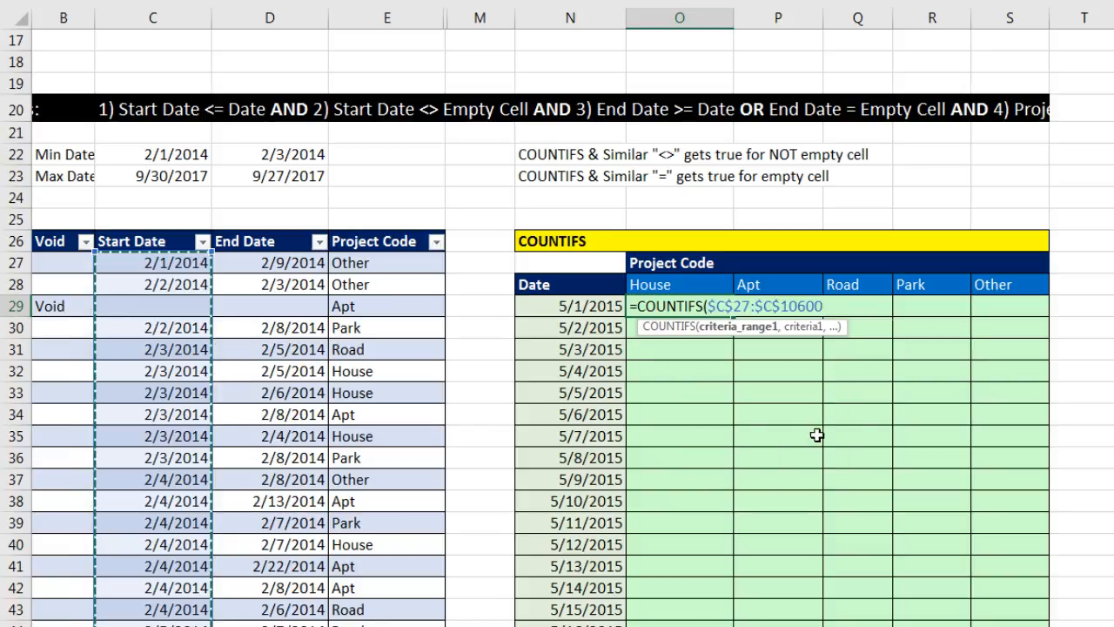
Add "<="&$N29 as the Start Date criterion with the date's column locked, and check the first range and criteria arguments
text(,"<="&)
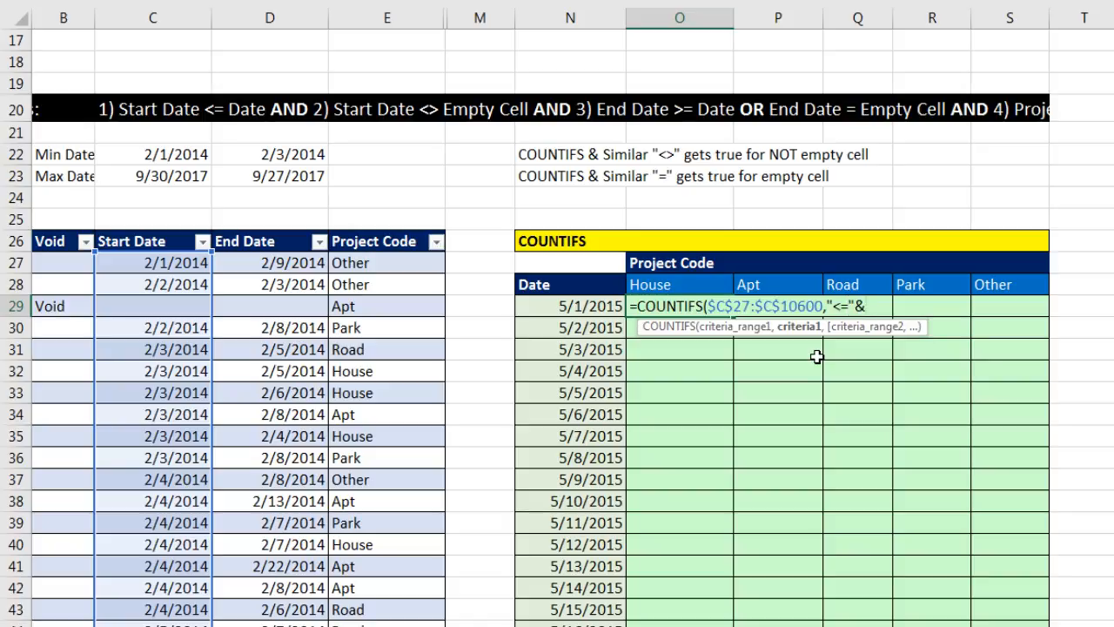
click(588, 306)
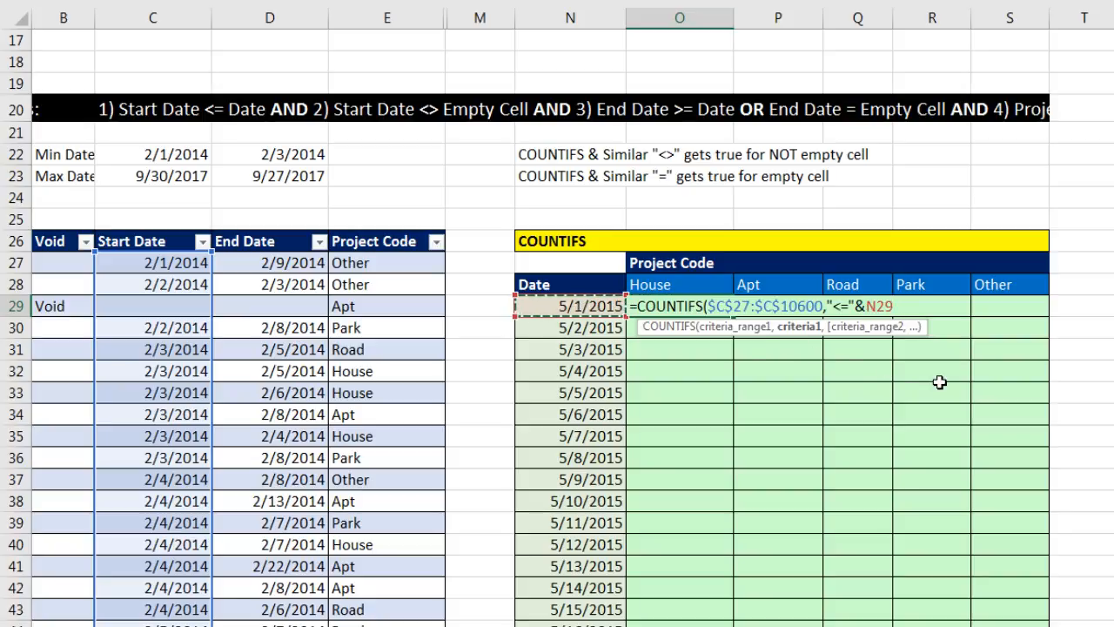
key(F4)
key(F4)
key(F4)
click(799, 327)
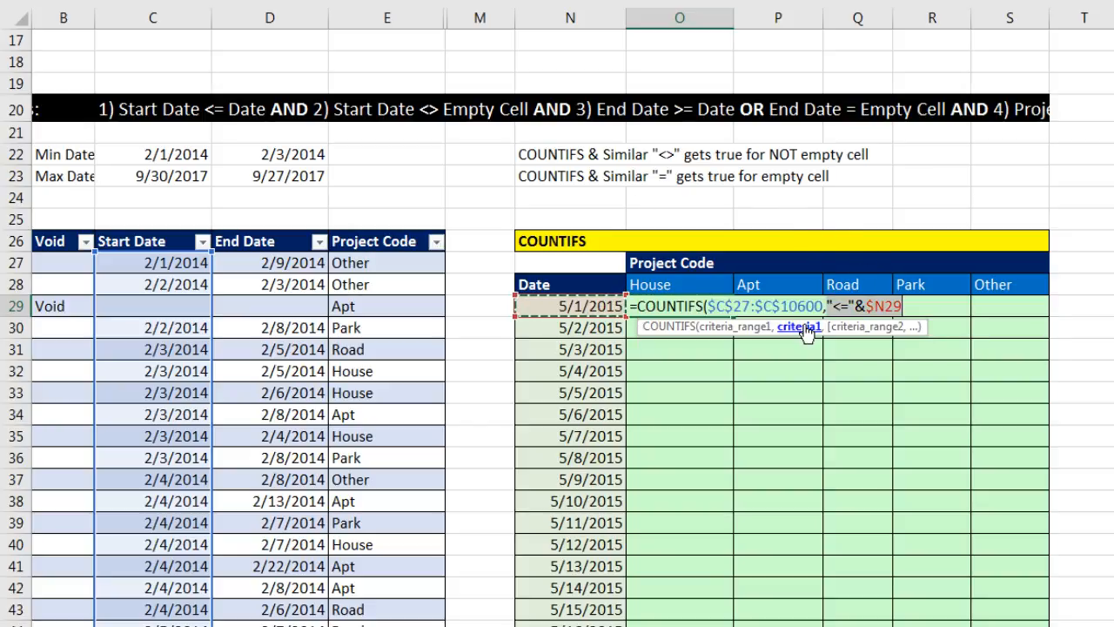
click(725, 329)
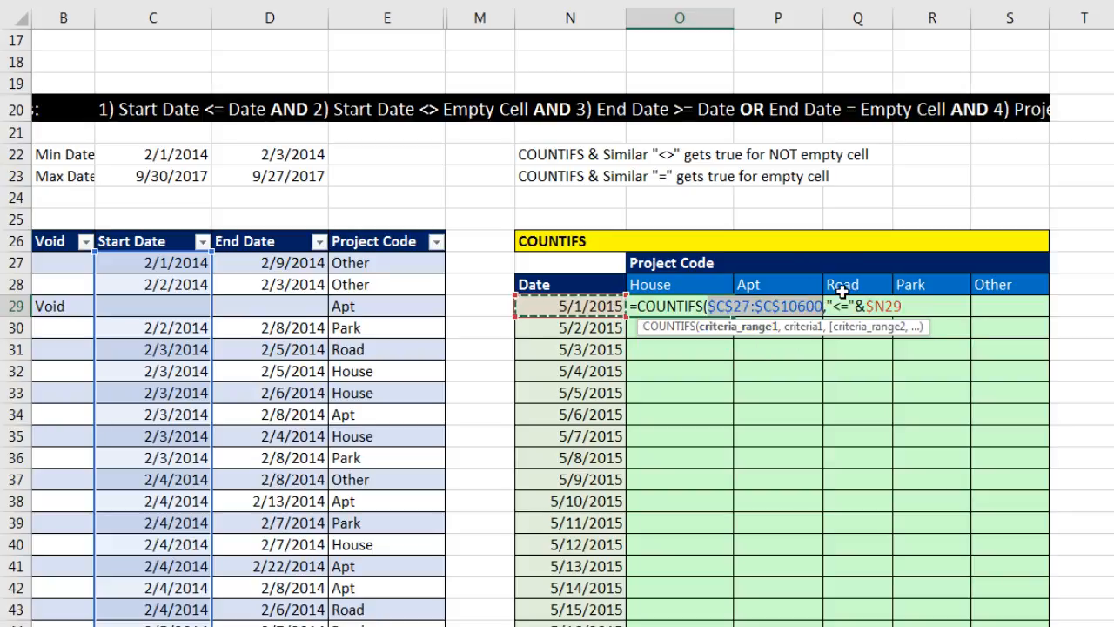
click(810, 328)
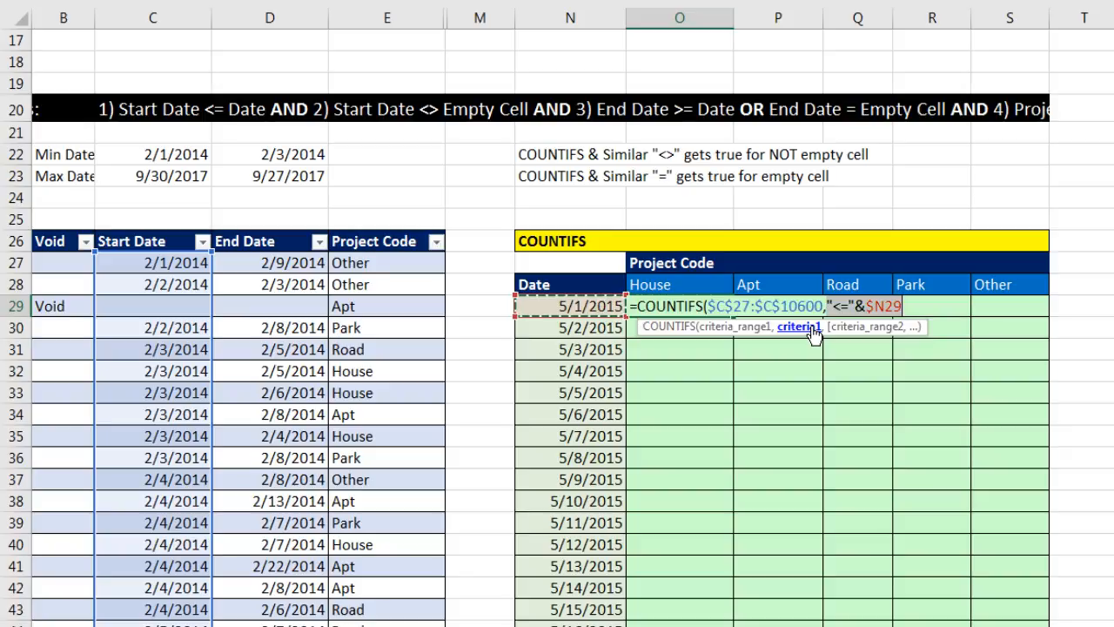
click(914, 301)
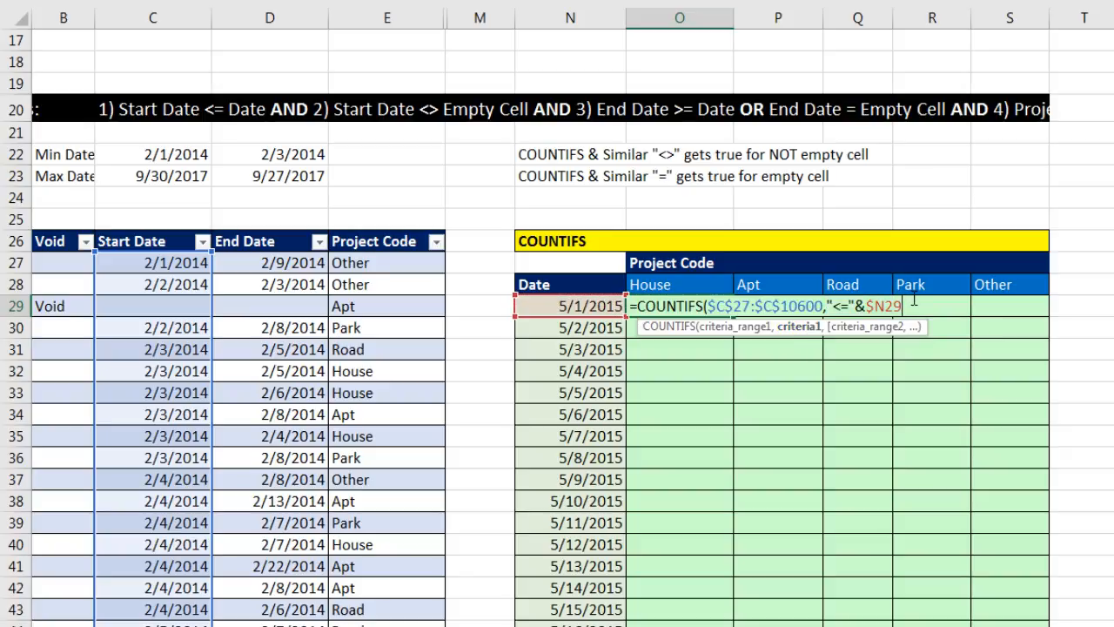
Add a second Start Date condition with range $C$27:$C$10600 and criterion "<>" to exclude empty cells, and view the related video links
text(,)
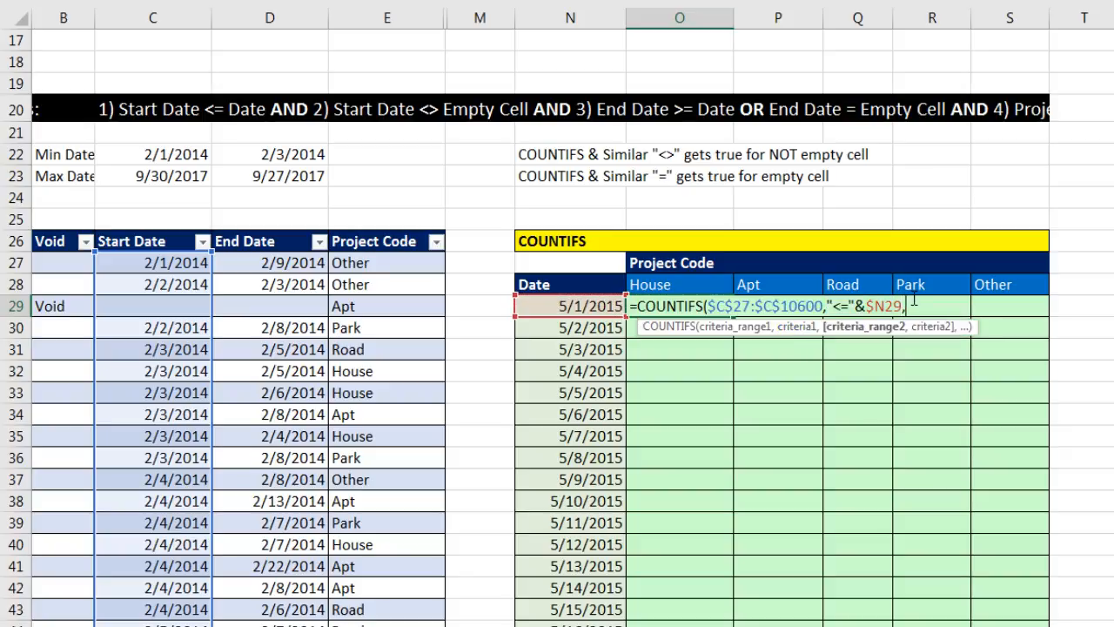
click(127, 231)
key(F4)
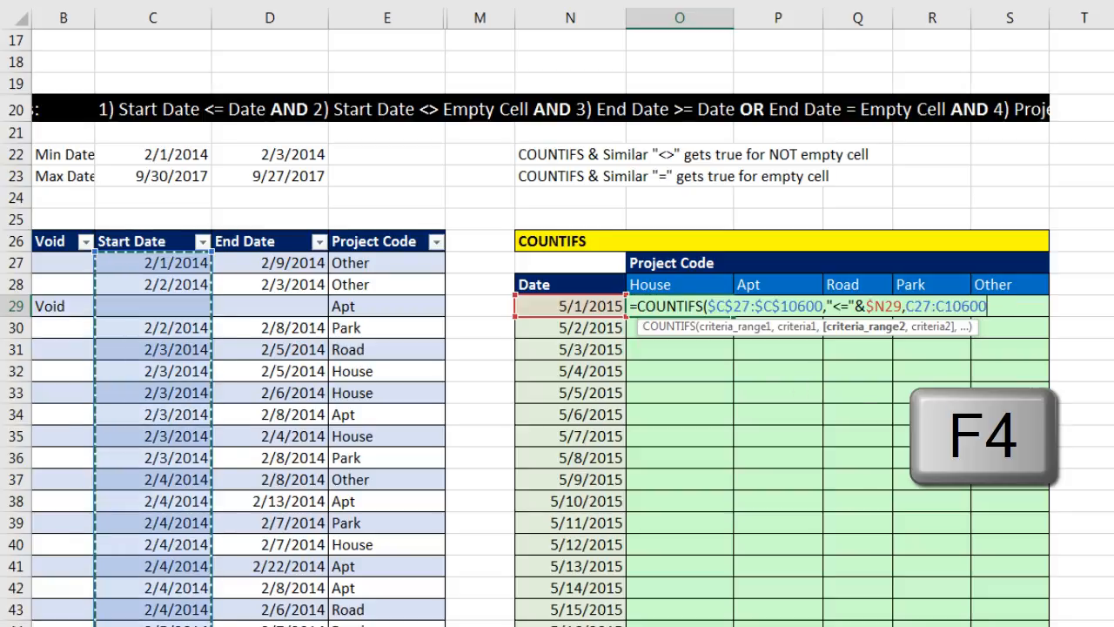
text(,)
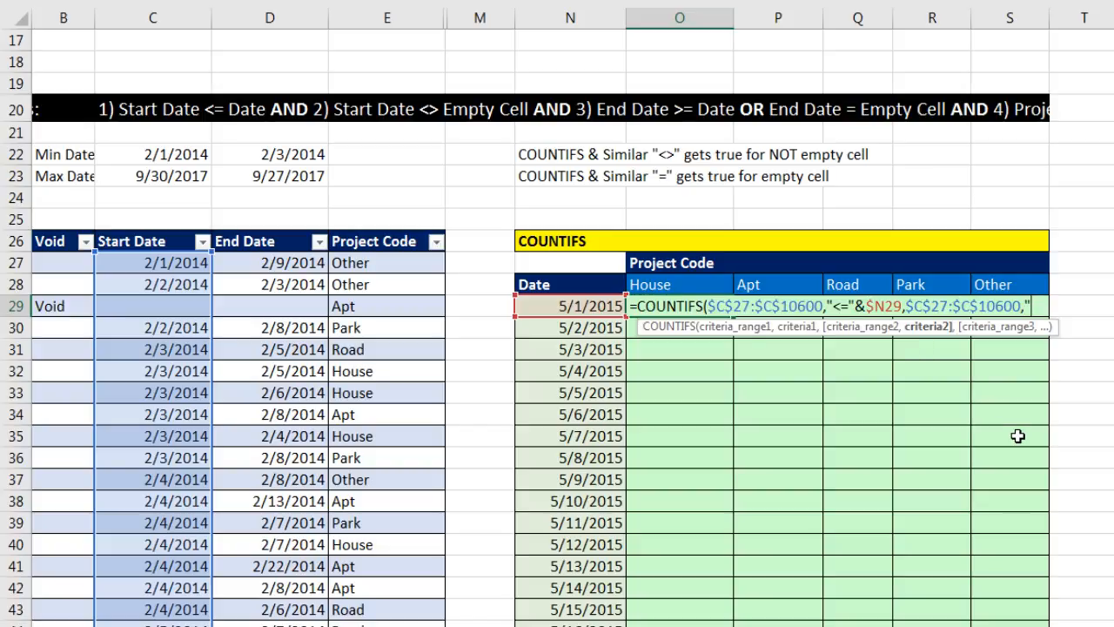
text(")
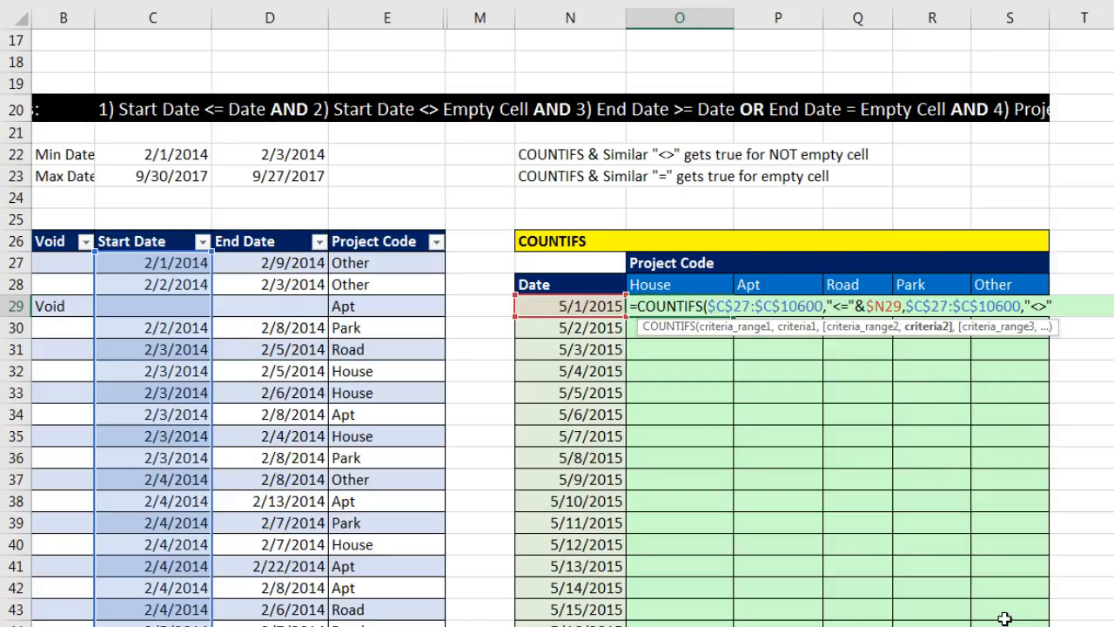
scroll(1012, 620, up, 4)
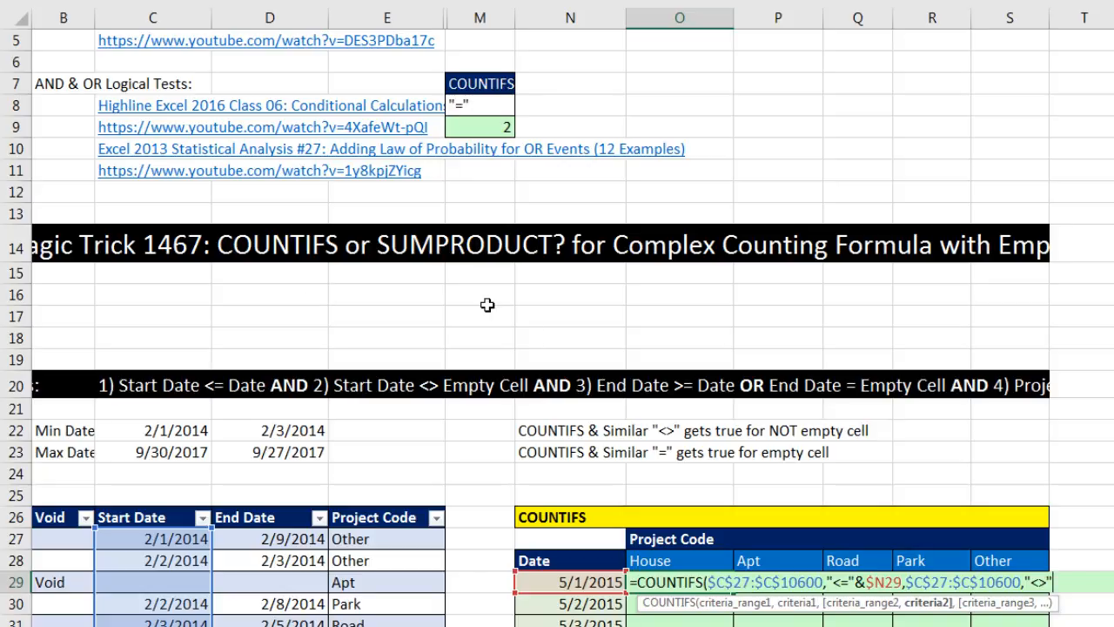
scroll(148, 126, up, 2)
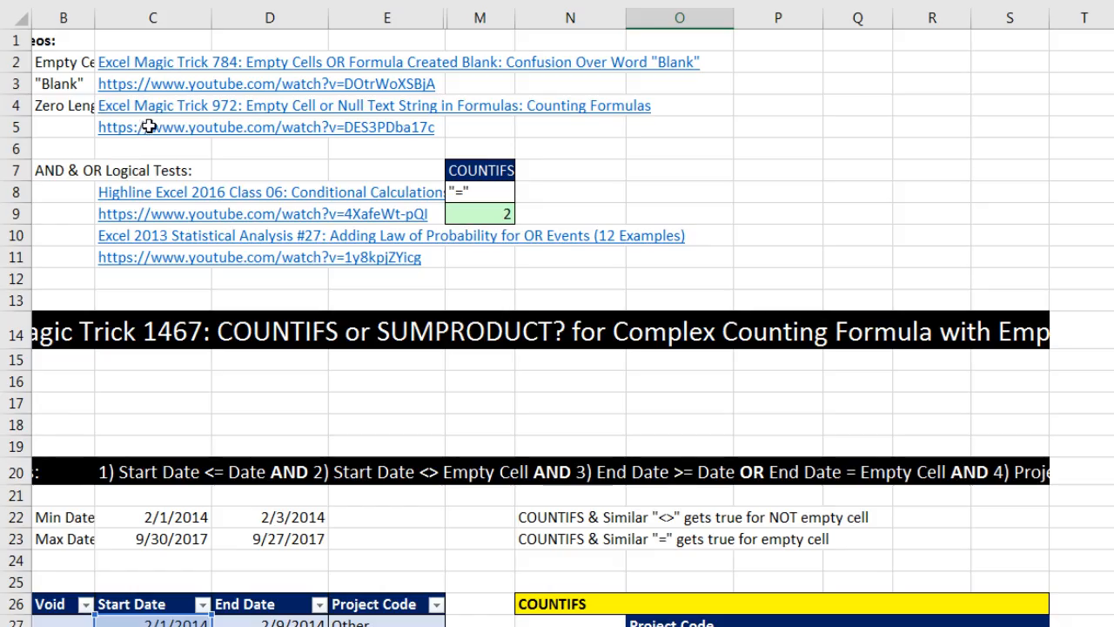
scroll(1070, 497, left, 1)
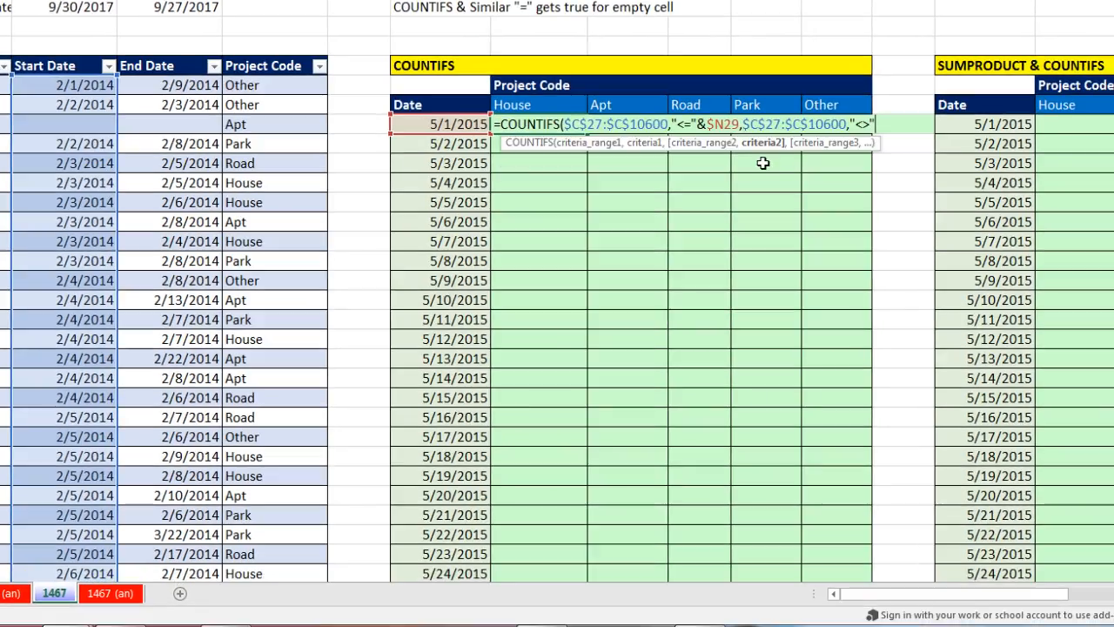
Add the Project Code condition with absolute range $E$27:$E$10600 and the row-locked House header O$28 as criterion
text(,)
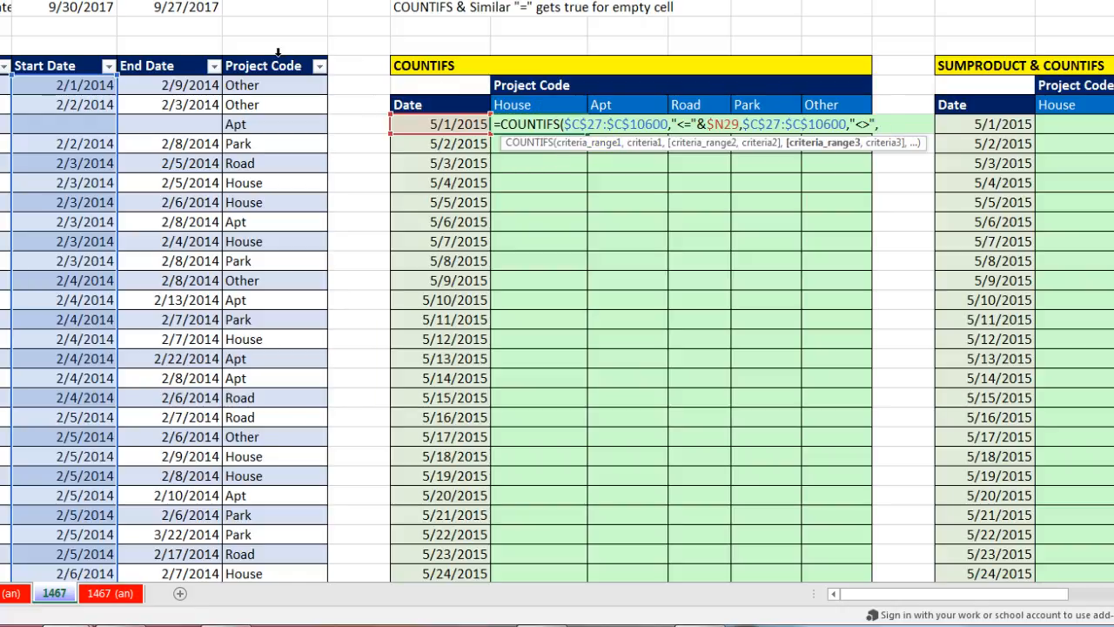
click(278, 52)
key(F4)
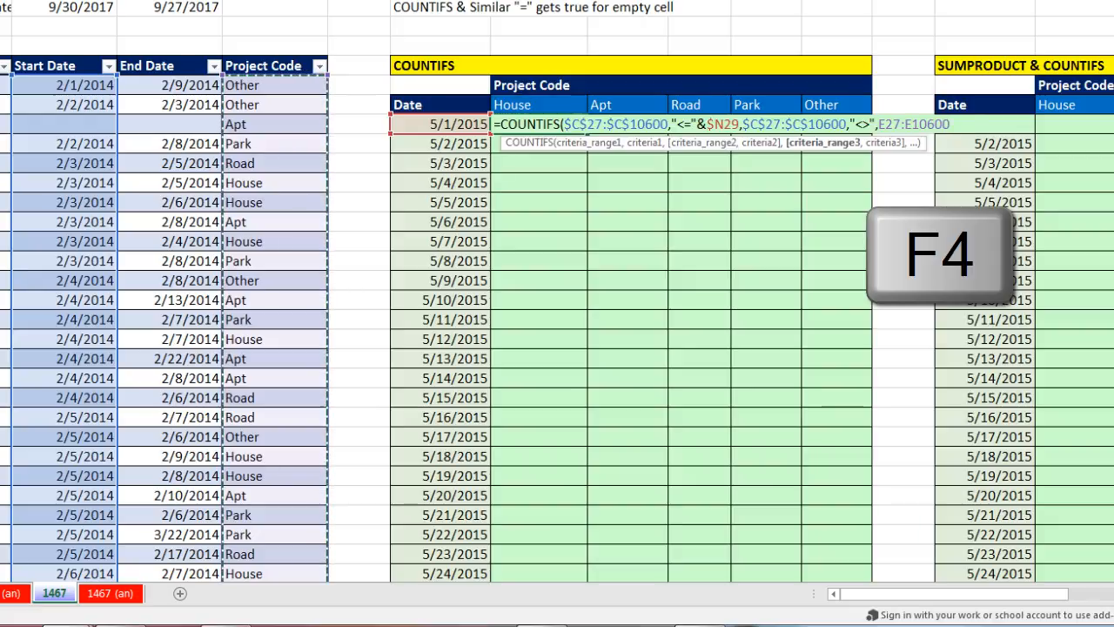
text(,)
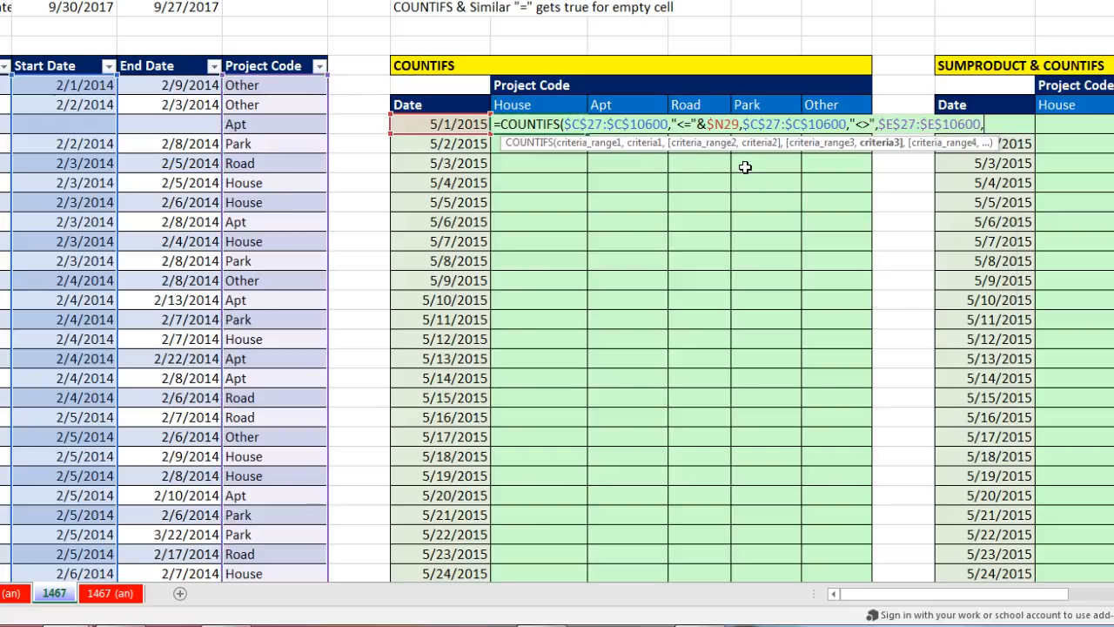
click(539, 108)
key(F4)
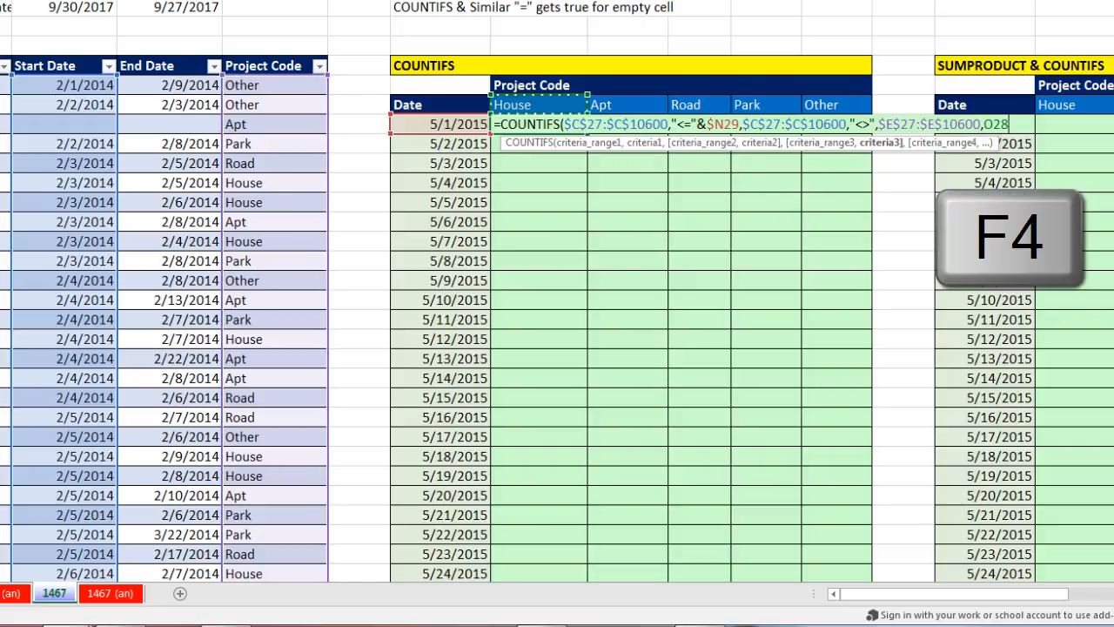
key(F4)
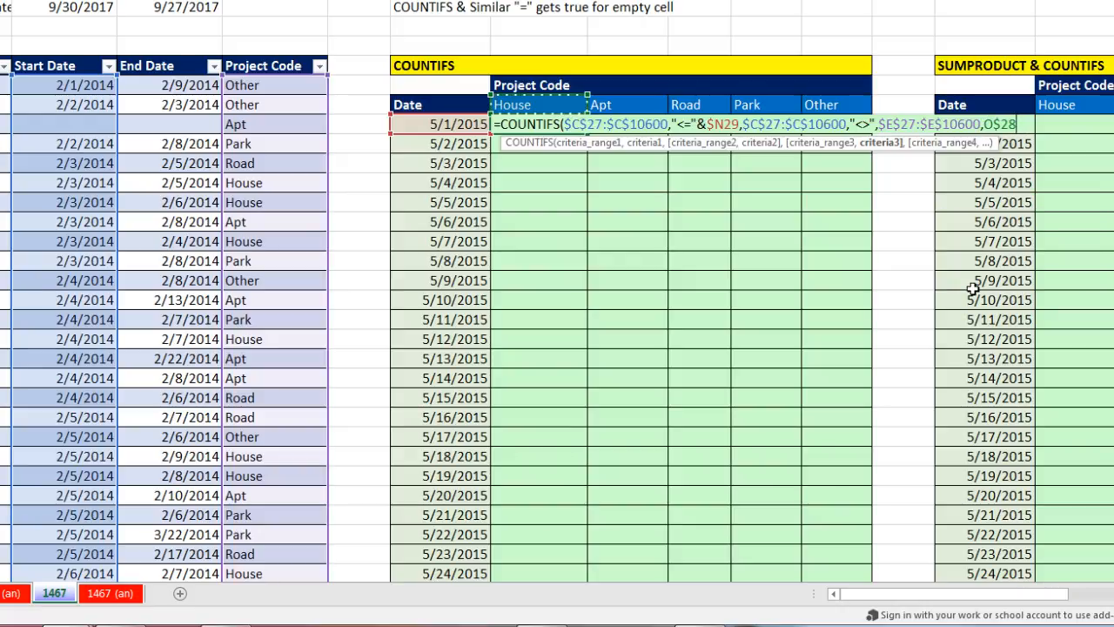
Add the End Date condition with absolute range $D$27:$D$10600 and criterion ">="&$N29, locking only the date's column
text(,)
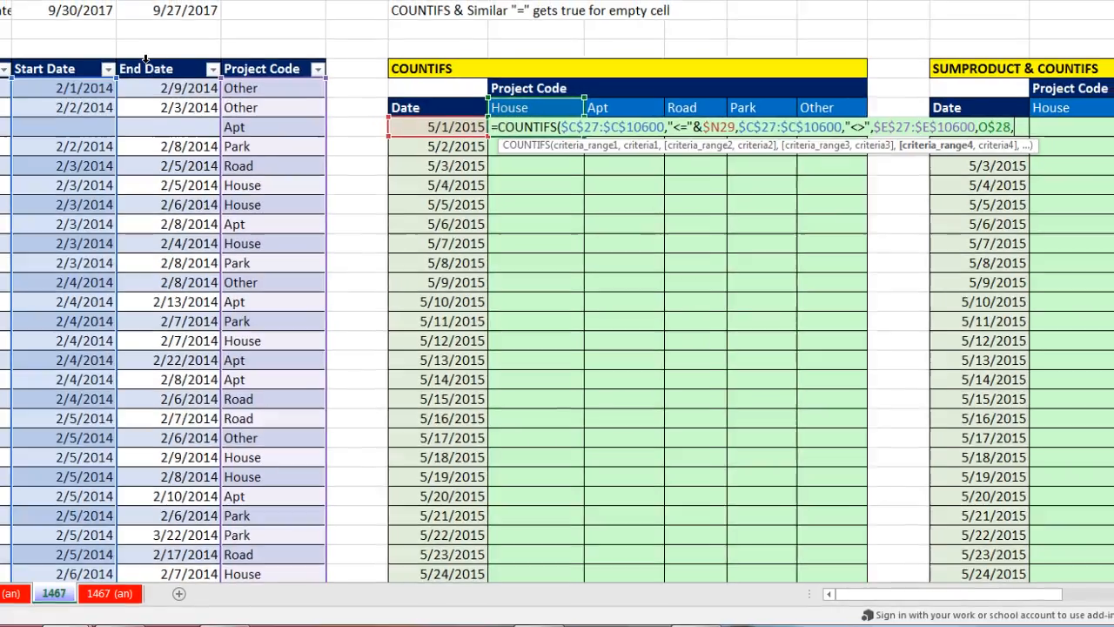
click(146, 57)
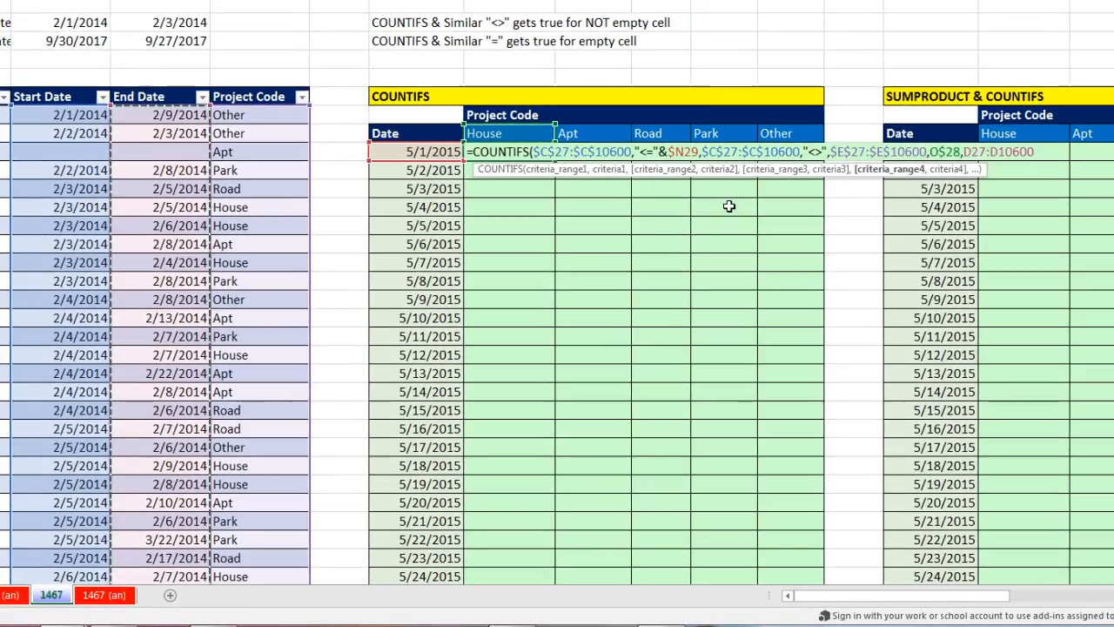
key(F4)
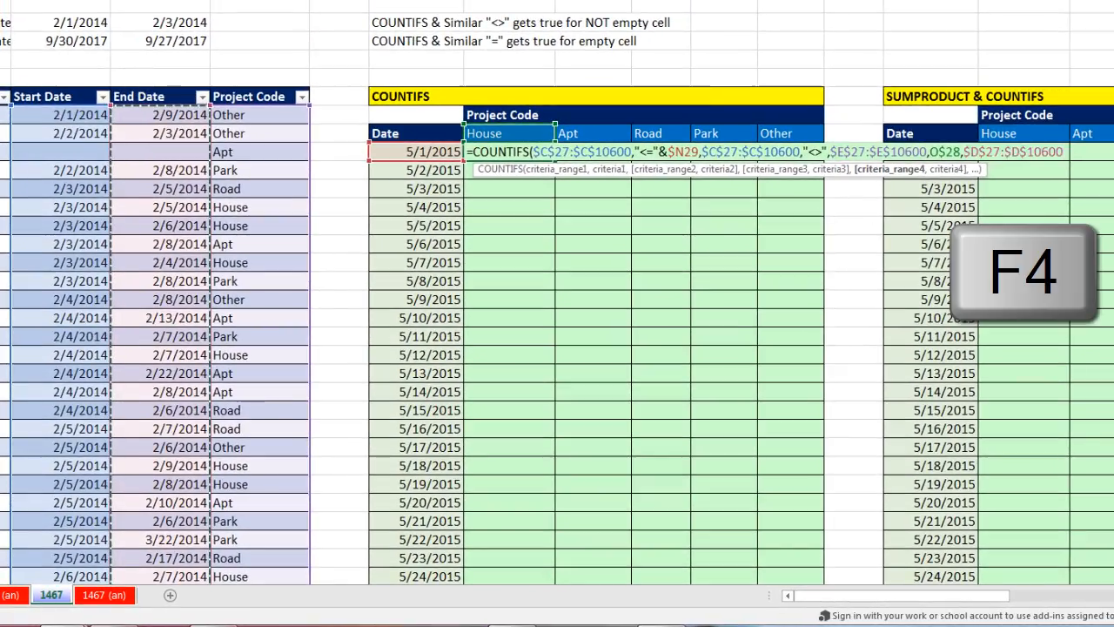
text(,)
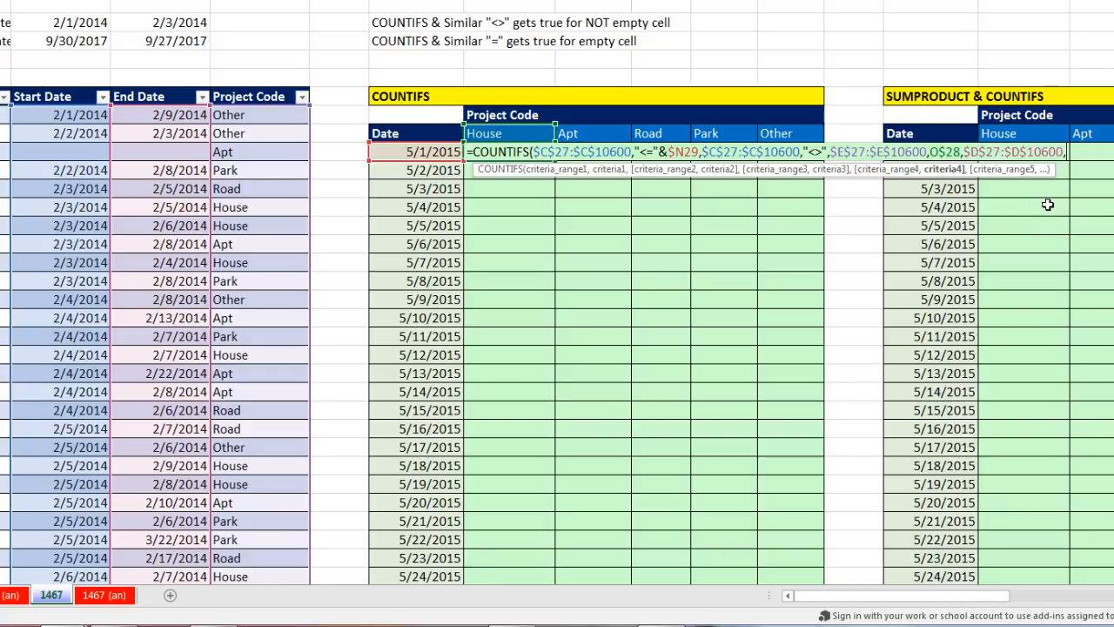
text(">="&)
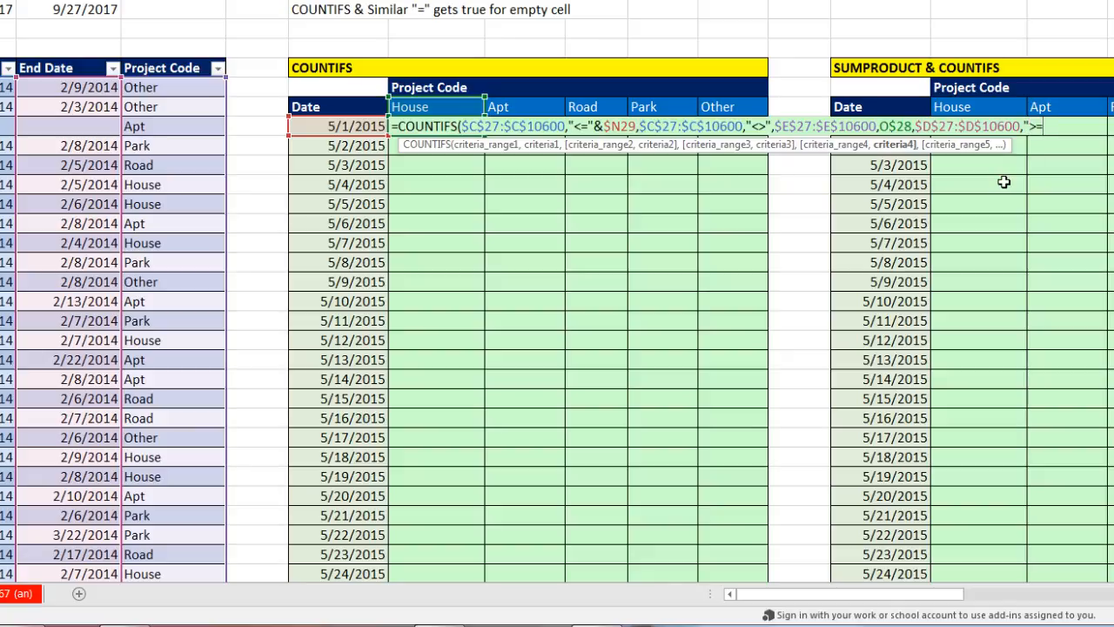
click(348, 127)
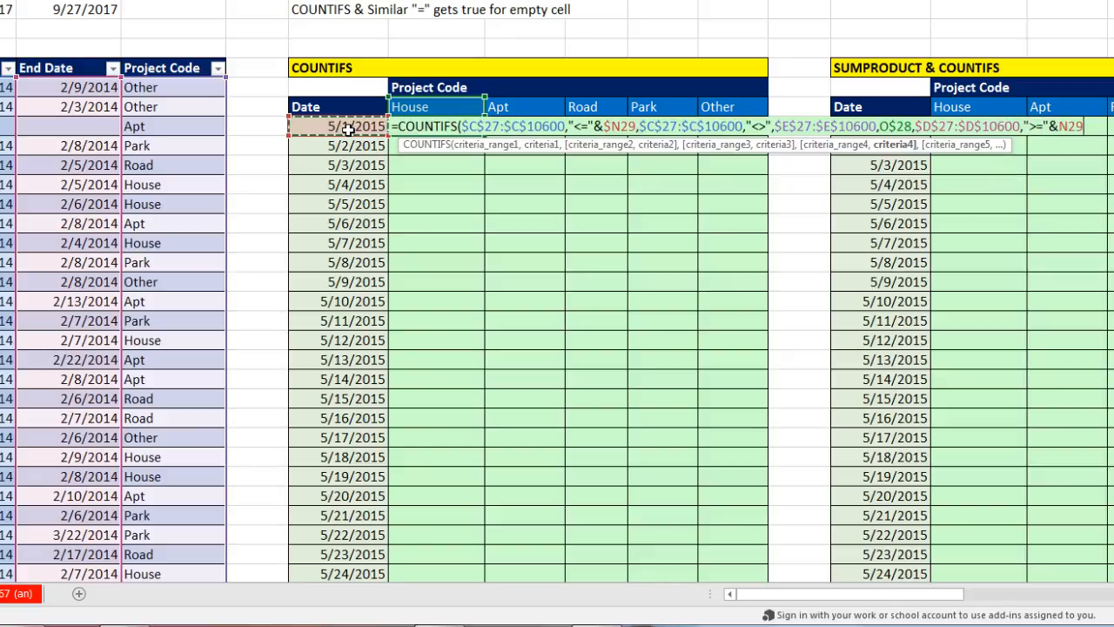
key(F4)
key(F4)
key(F4)
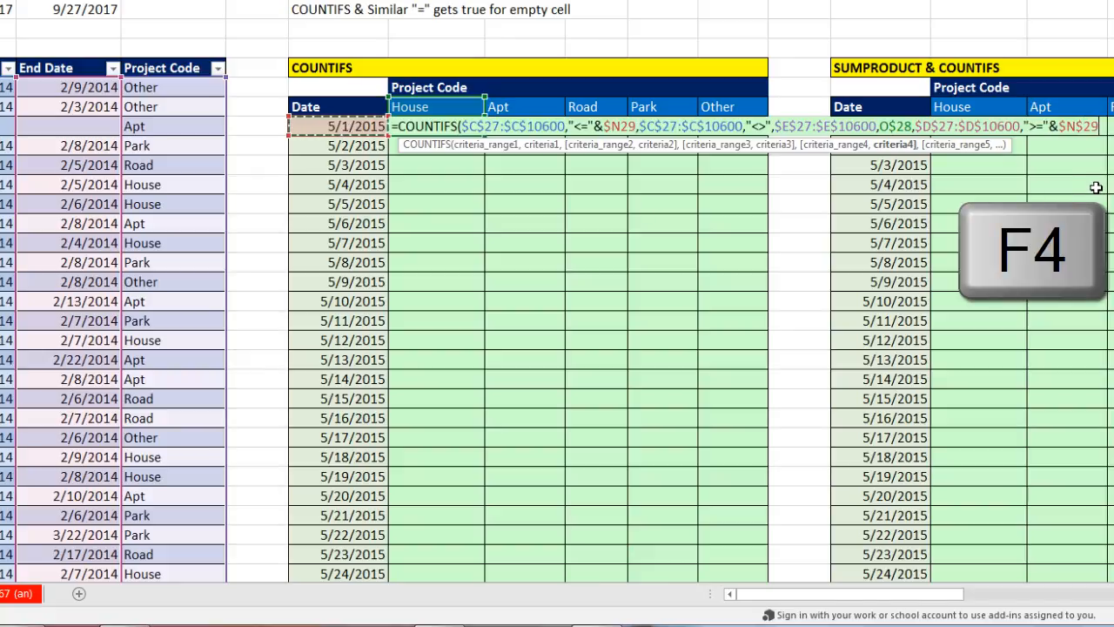
Close the COUNTIFS with the date reference as $N29, then append a plus sign and a copy of the whole function
key(F4)
key(F4)
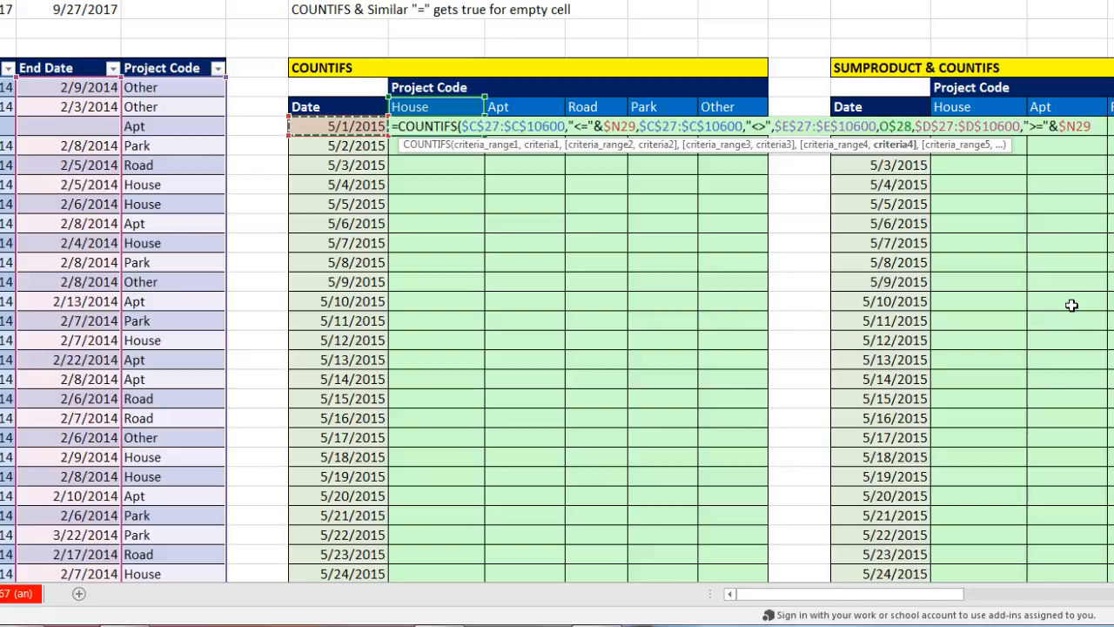
text())
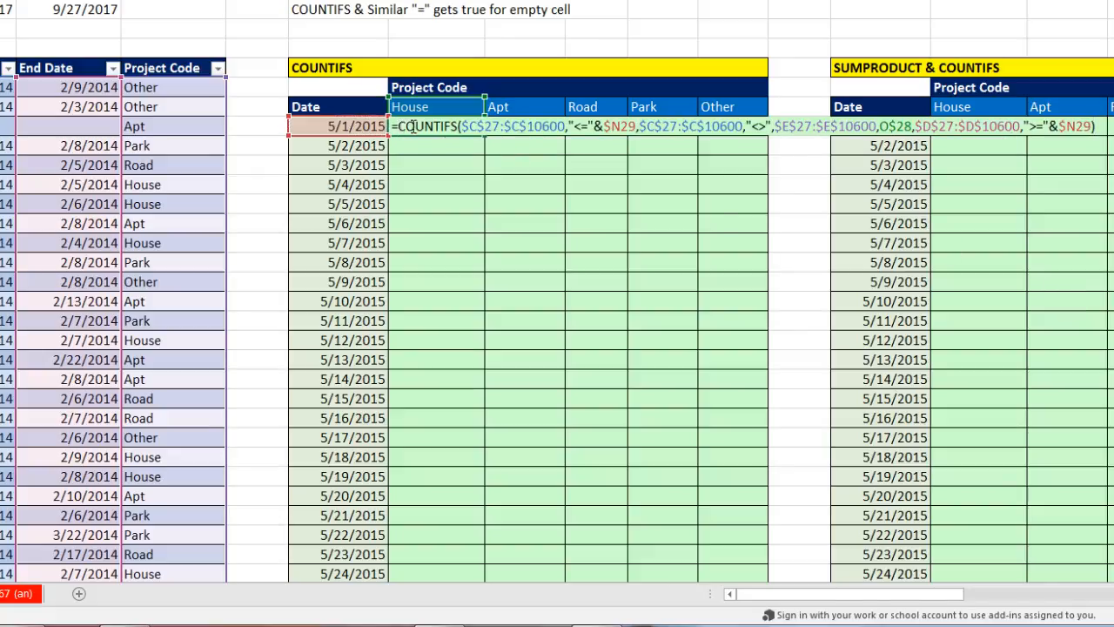
drag(400, 126, 567, 145)
key(ctrl+c)
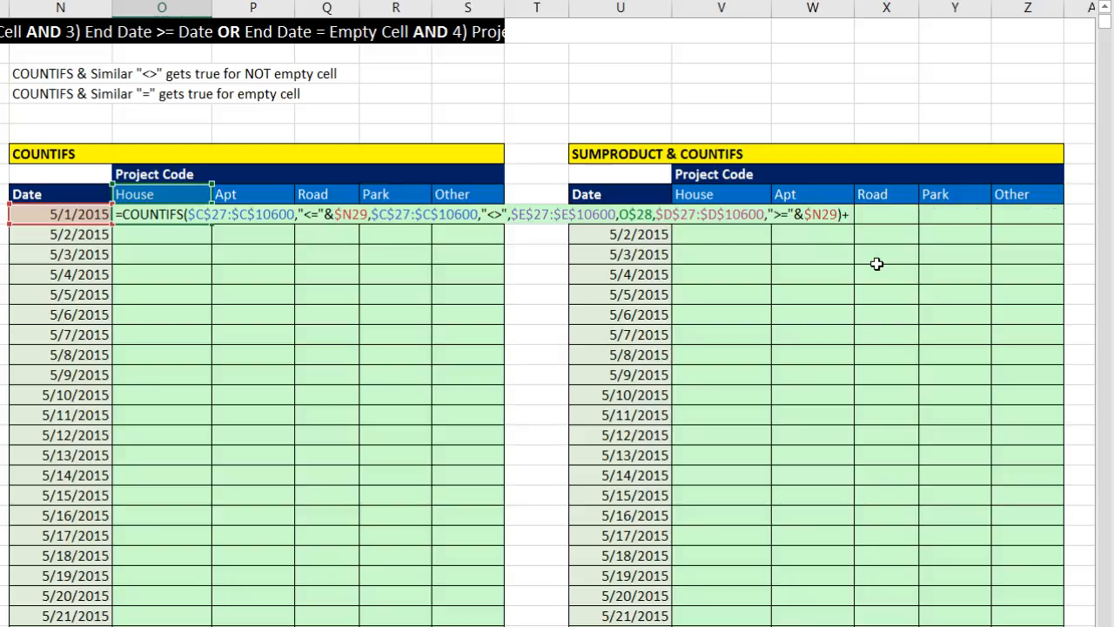
key(ctrl+v)
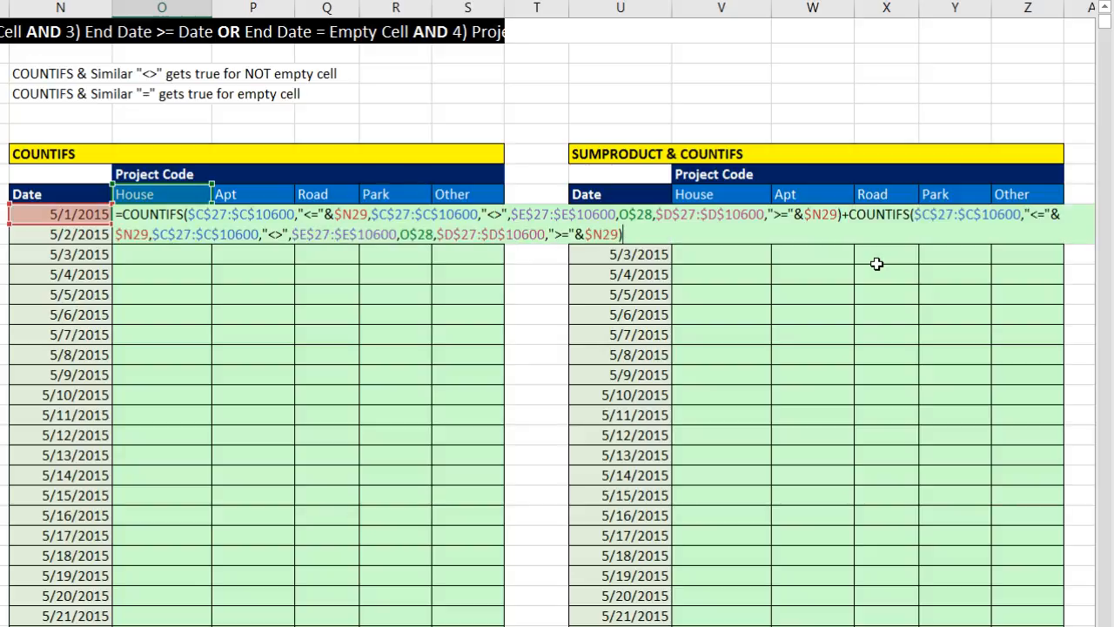
Replace the End Date criterion in the second COUNTIFS with "=" to match empty cells, and enter the formula
click(586, 235)
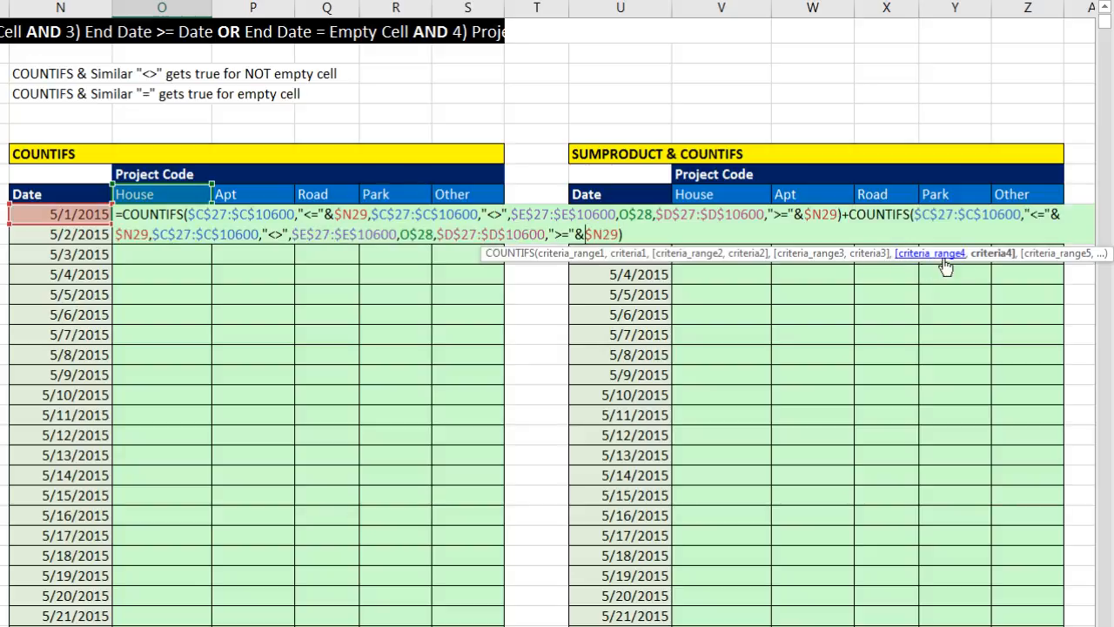
drag(967, 253, 556, 258)
click(589, 260)
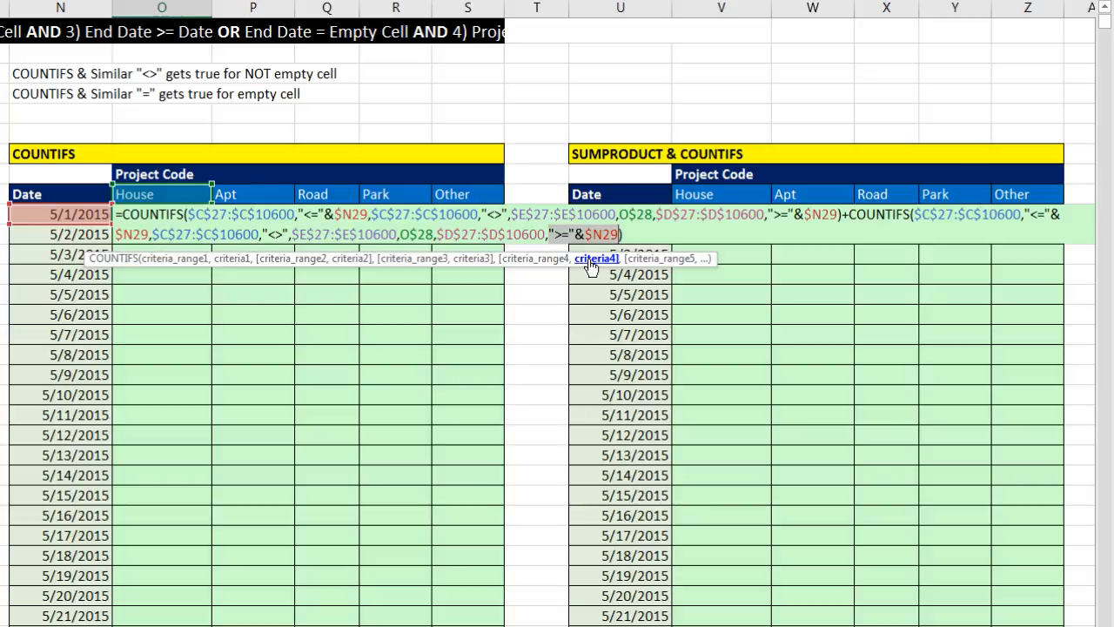
text(")
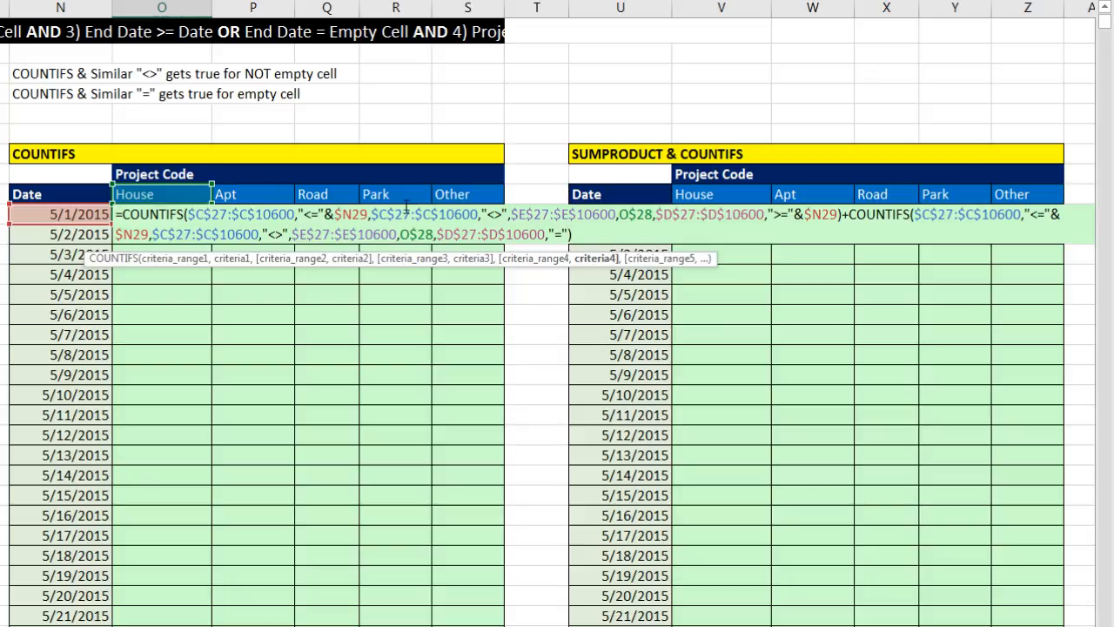
key(Return)
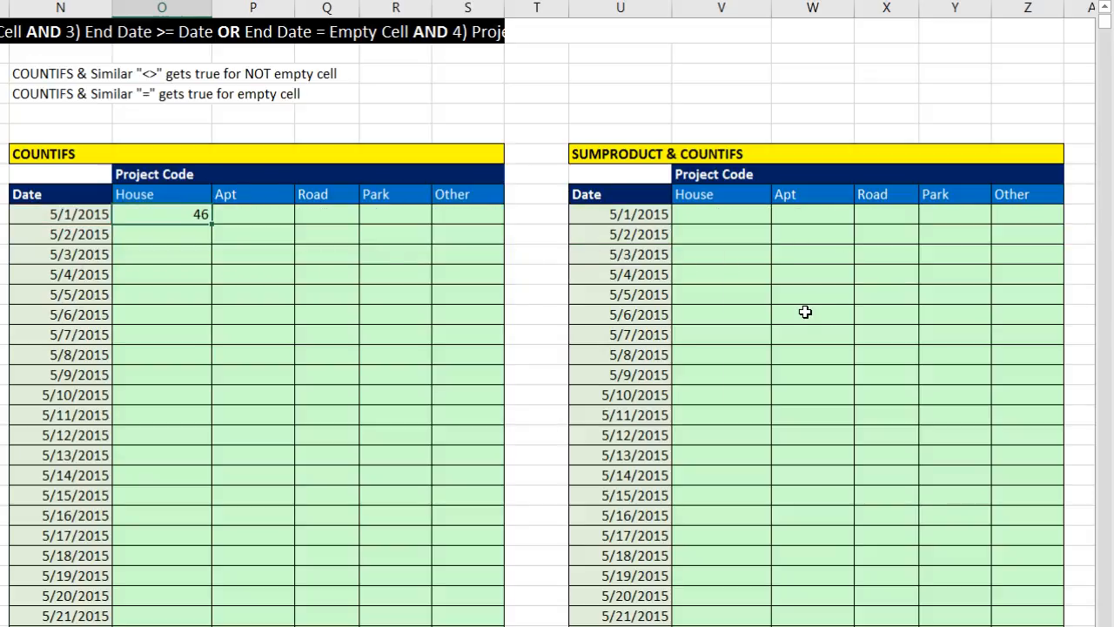
Fill the House formula across to Other and down through the last date row of the COUNTIFS table
drag(210, 224, 510, 249)
double_click(504, 226)
scroll(709, 326, down, 4)
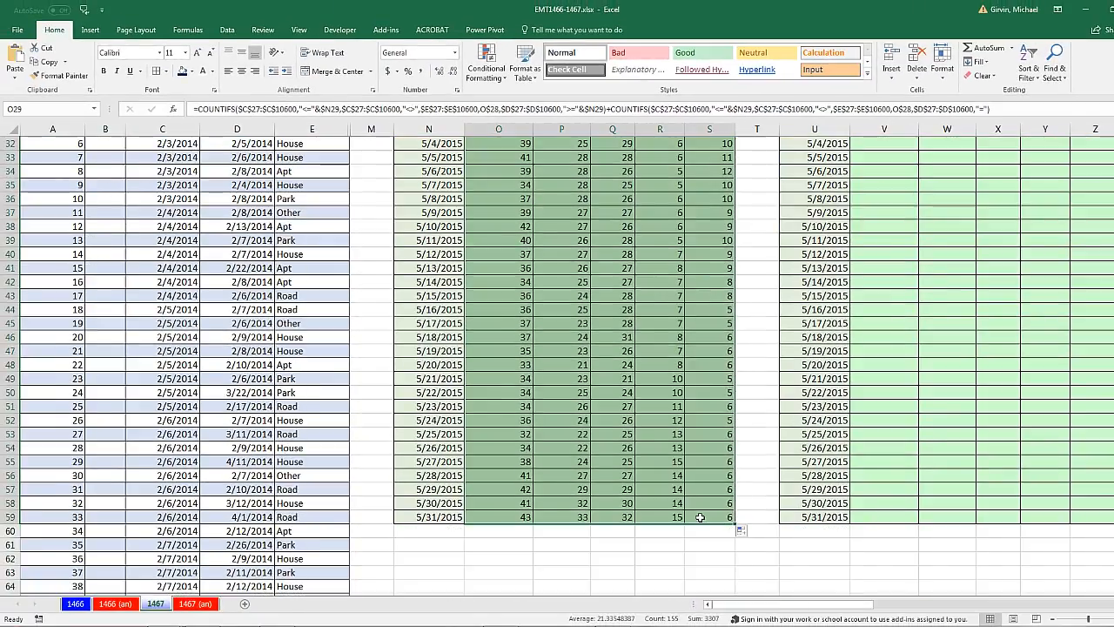
Check the cell references of the formula in the table's last cell, S59, against its date and header
click(699, 517)
key(F2)
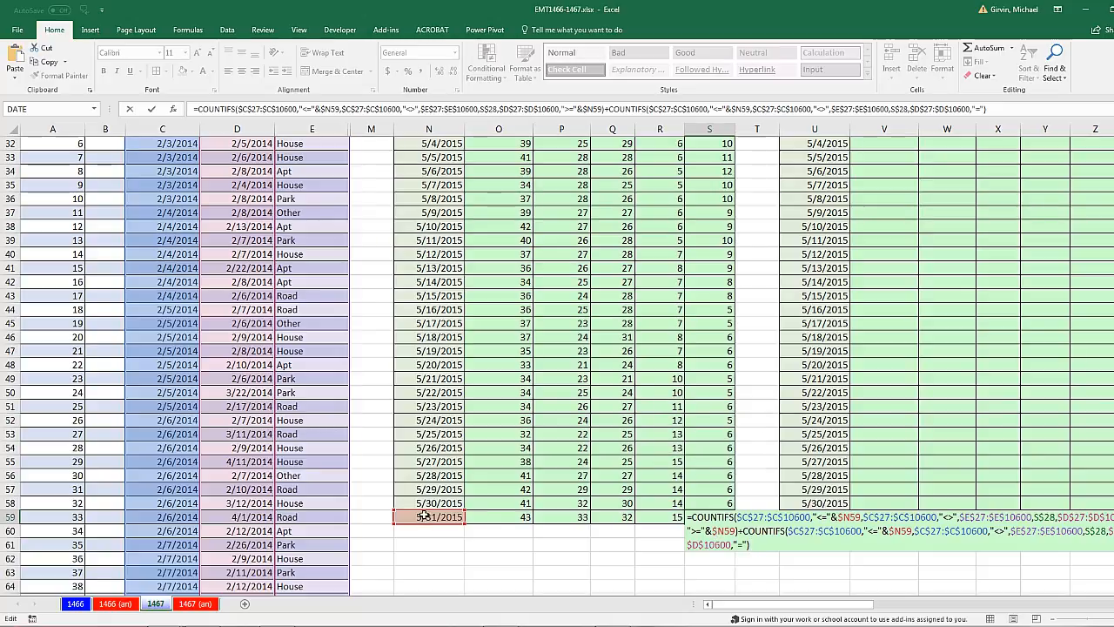
scroll(789, 485, up, 2)
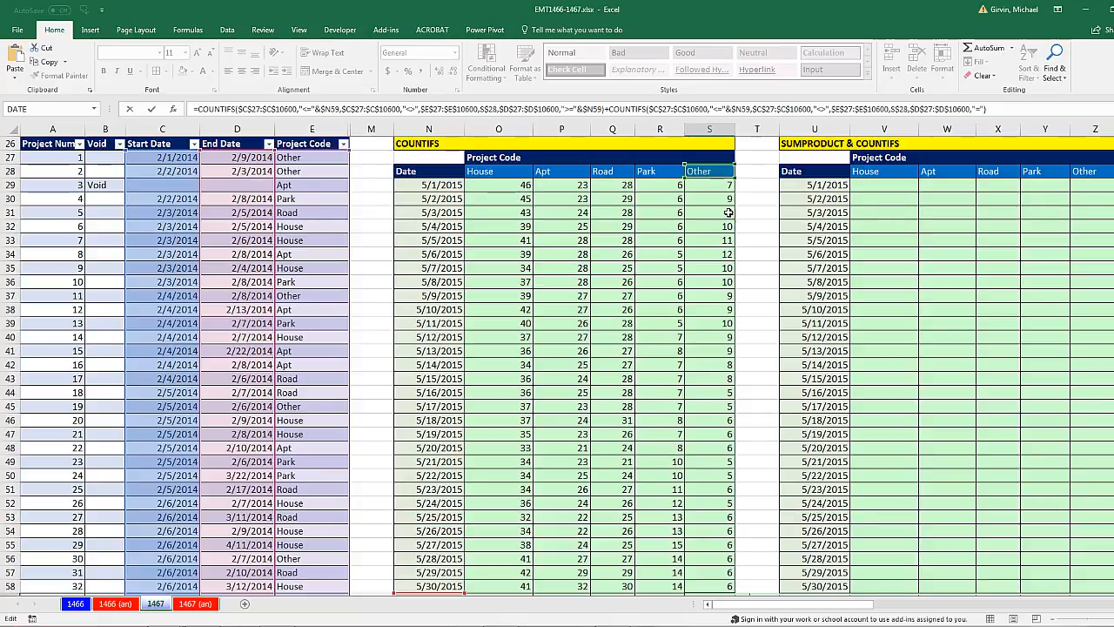
scroll(643, 288, down, 2)
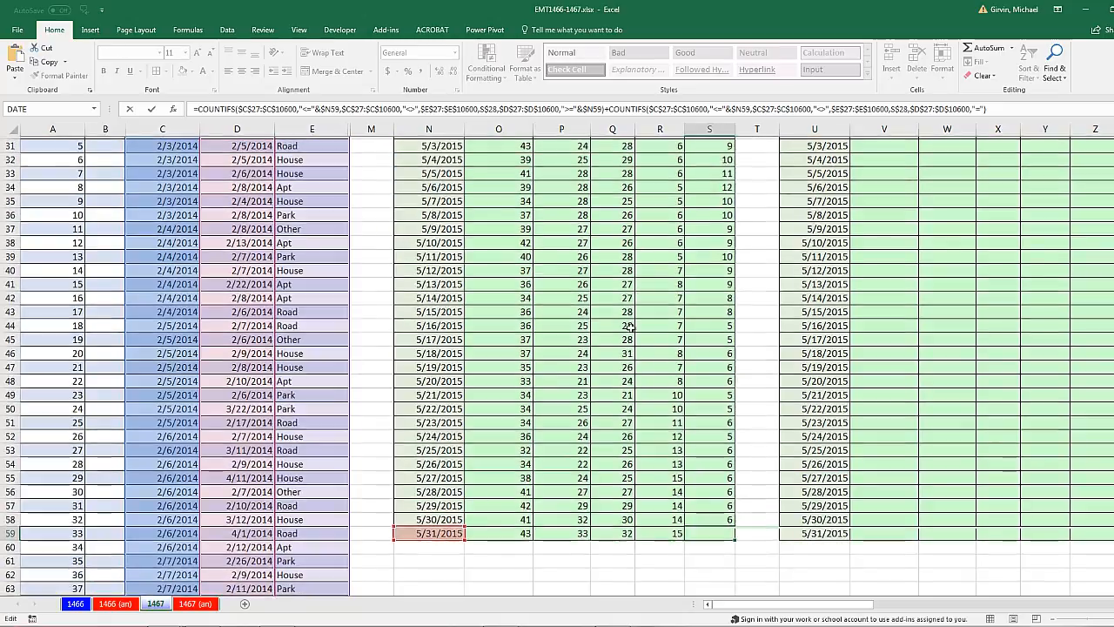
key(ctrl+Return)
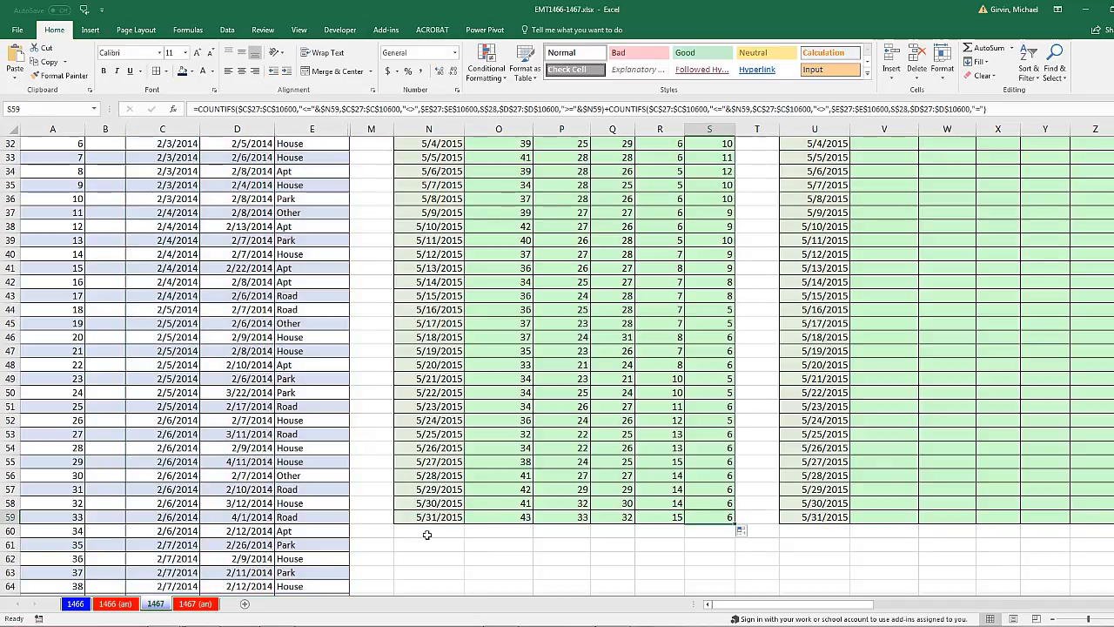
Insert an IF before the COUNTIFS in O29 with the logical test $N29="", locking only the date's column
scroll(499, 546, up, 4)
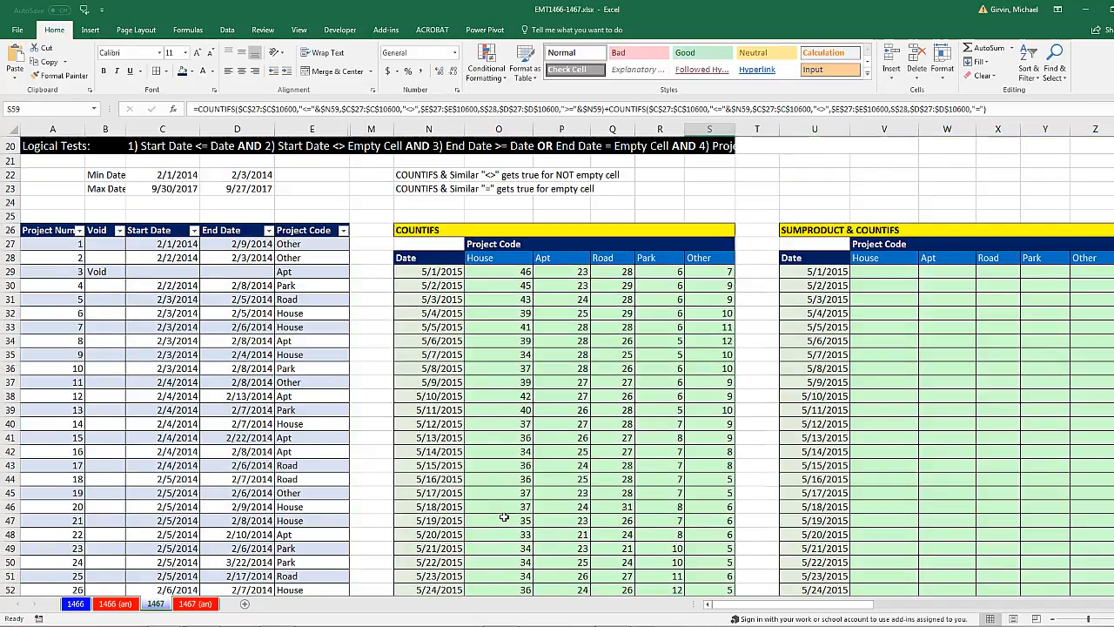
click(484, 274)
key(F2)
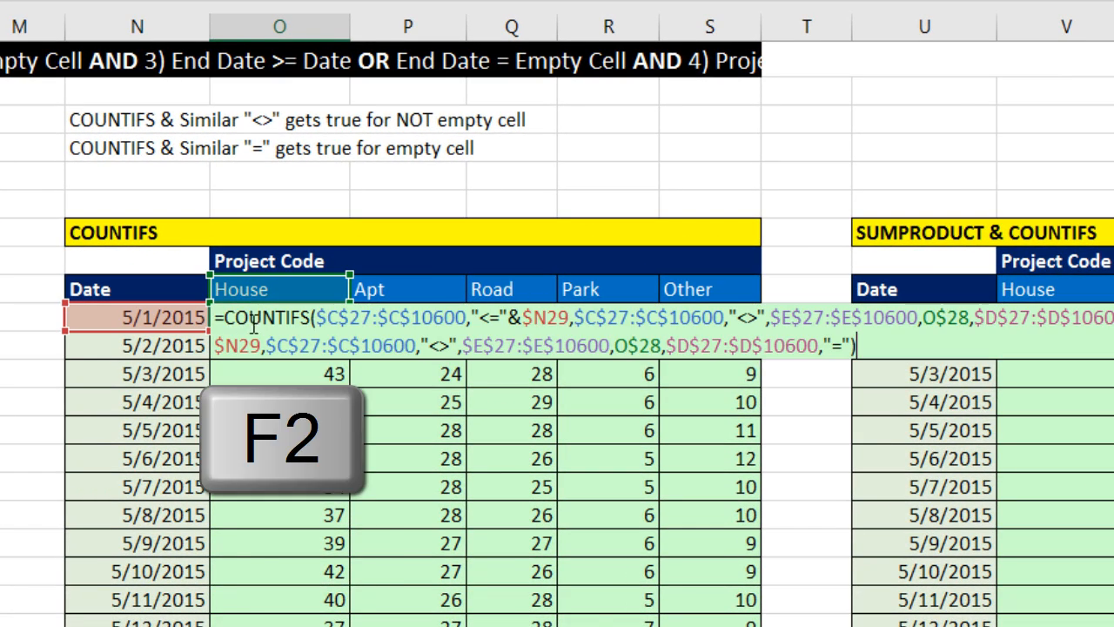
key(Right)
text(IF()
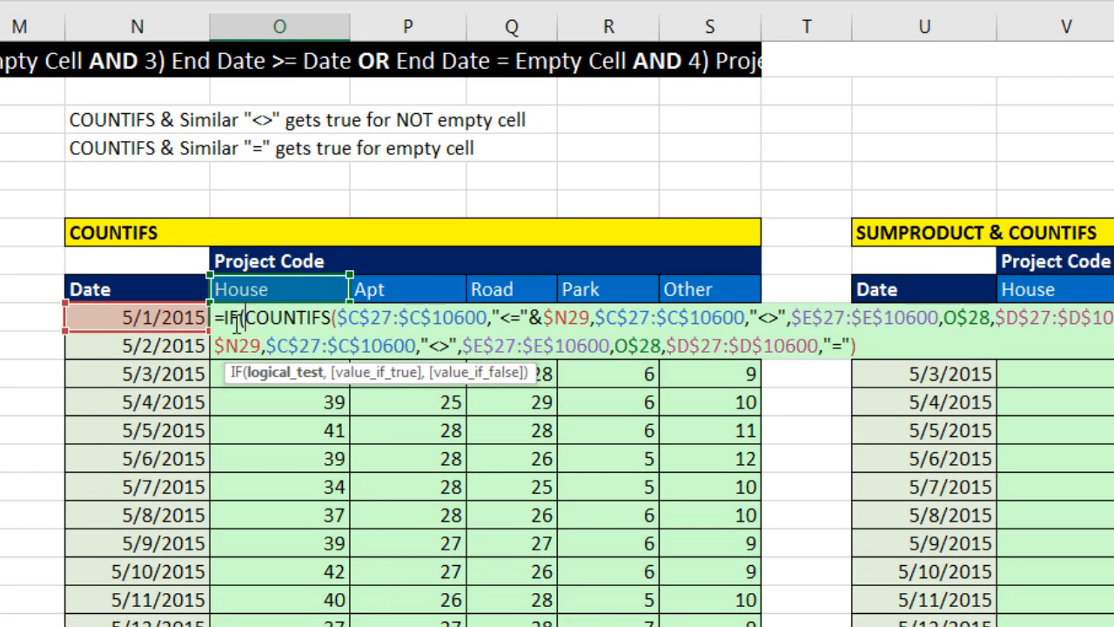
click(154, 317)
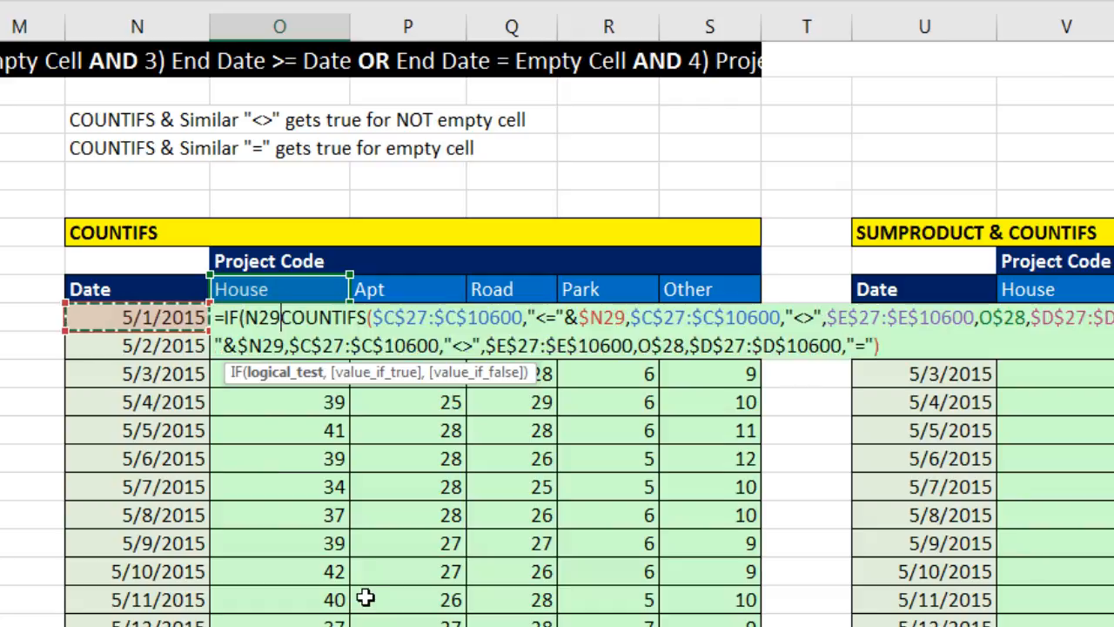
key(F4)
key(F4)
key(F4)
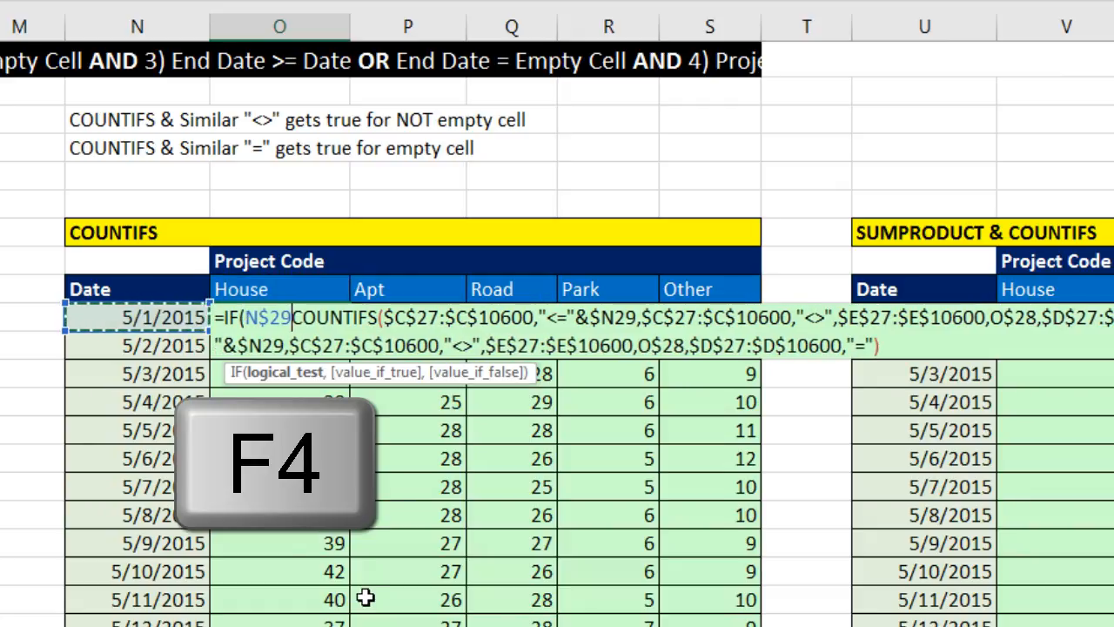
text(=)
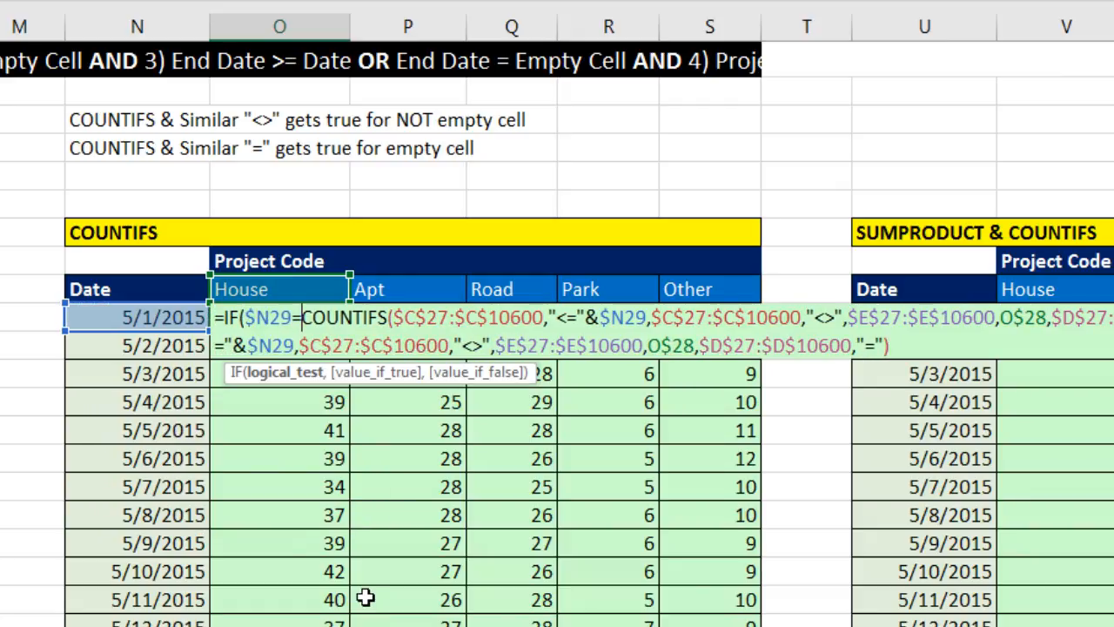
text("")
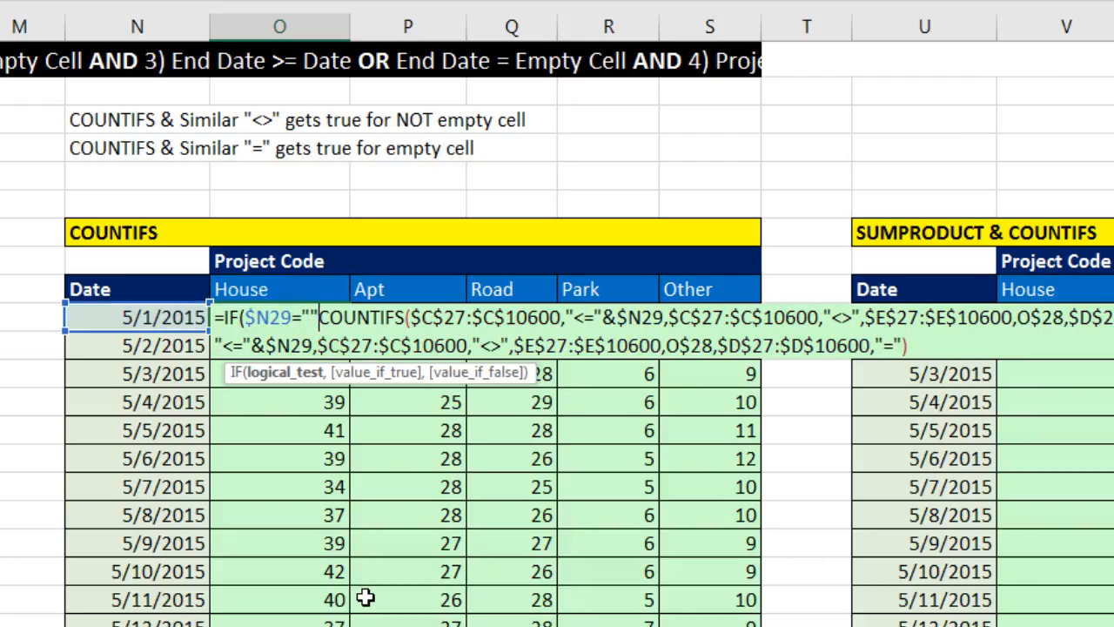
Return "" when the test is true and the COUNTIFS sum otherwise, then close the IF and enter the formula
text(,)
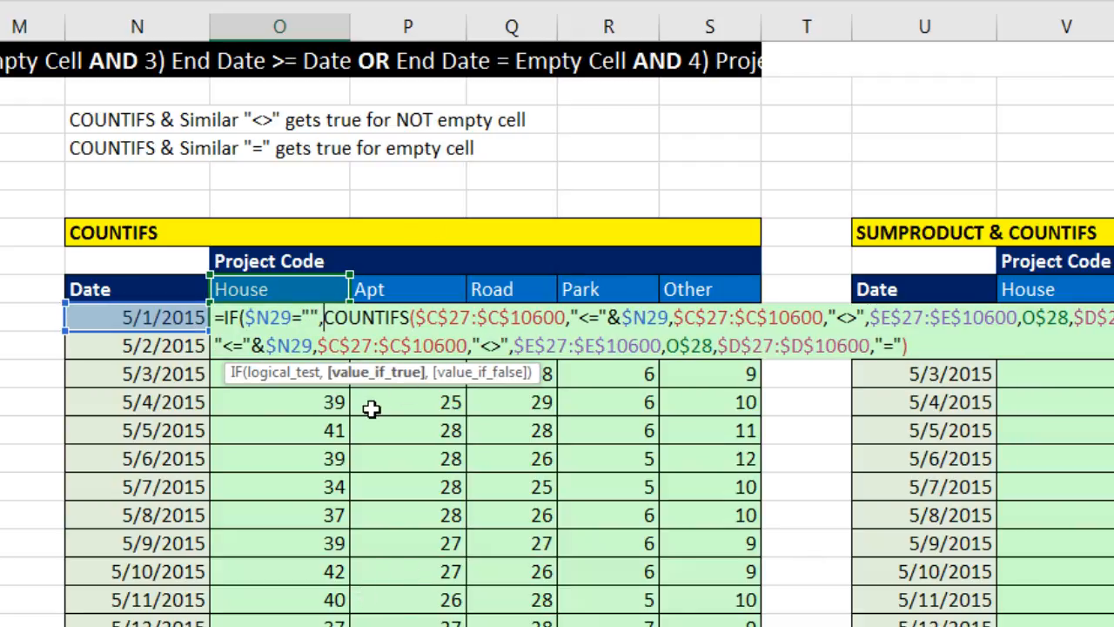
text("")
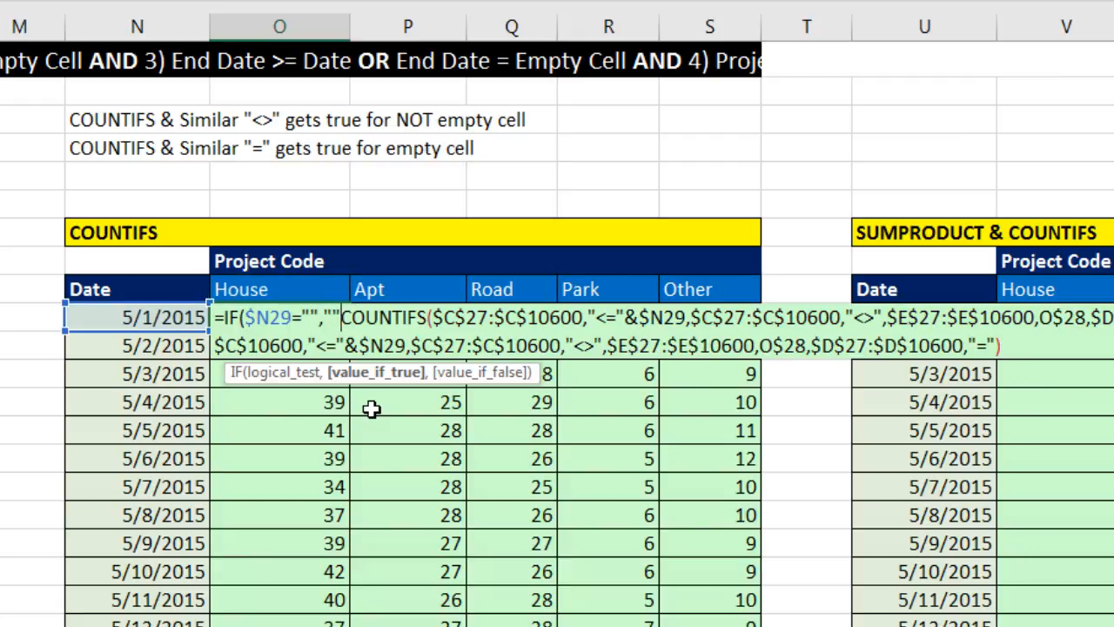
text(,)
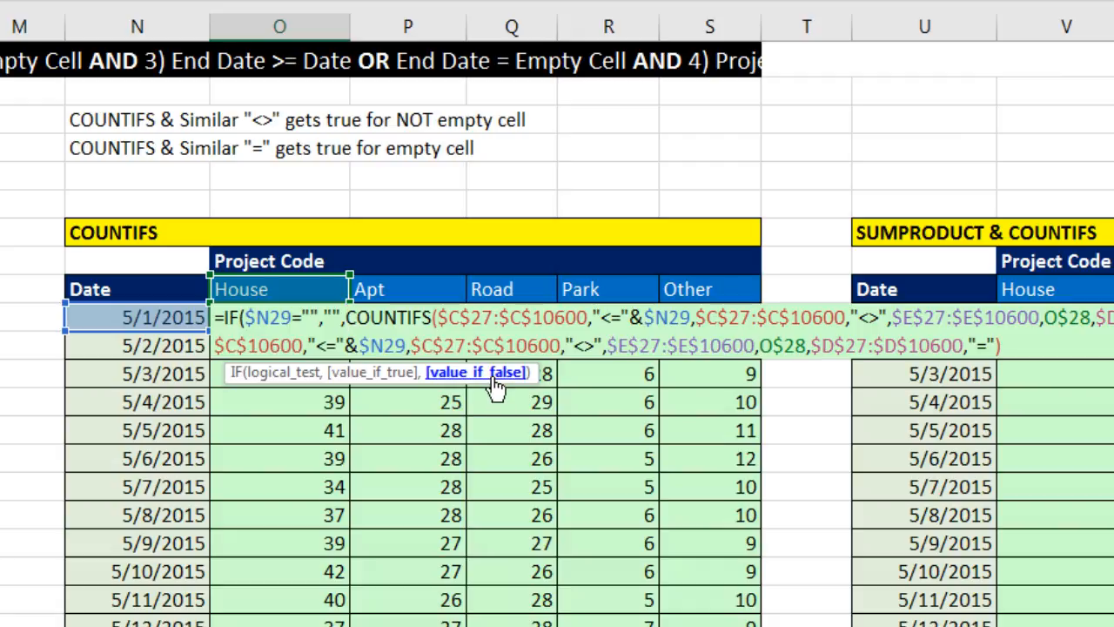
click(1010, 347)
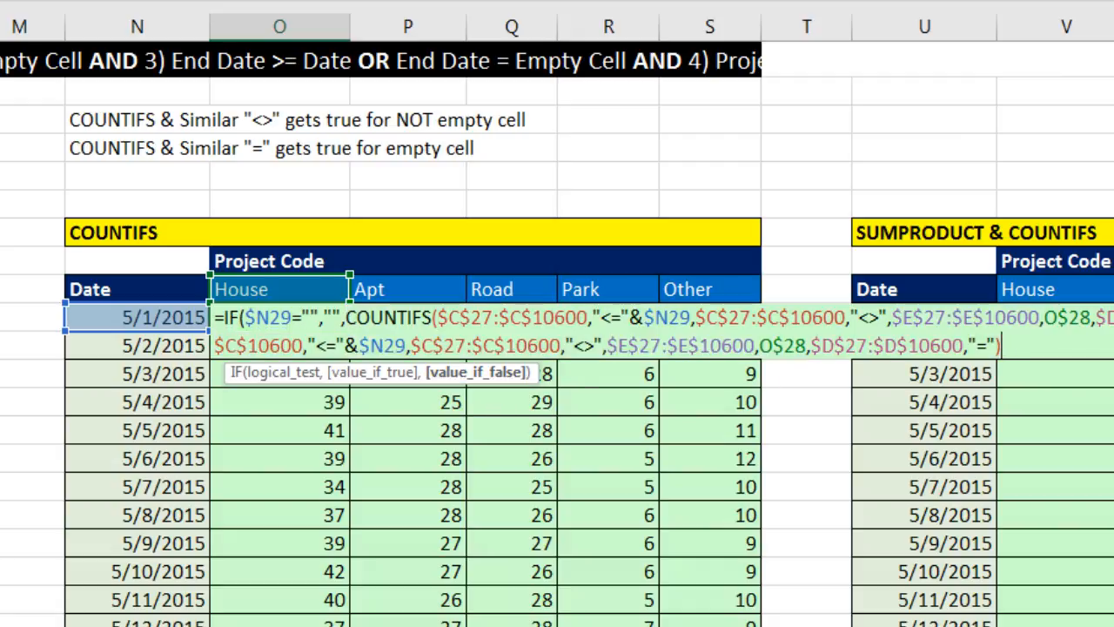
text())
key(ctrl+Return)
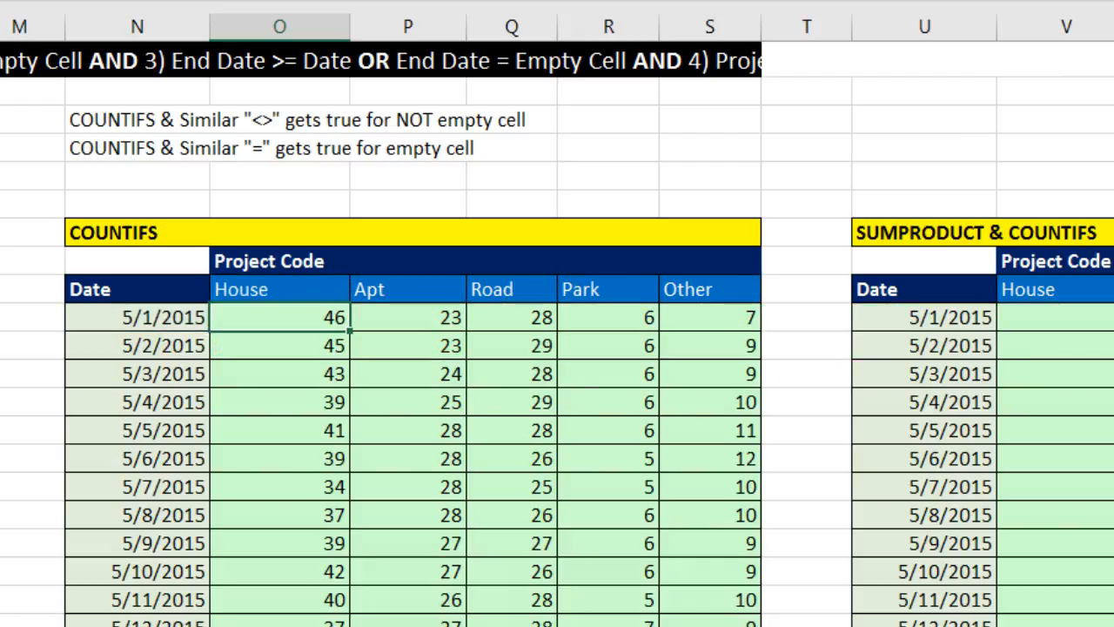
Copy the IF formula from O29 across to Other and down to the table's last row
drag(349, 329, 754, 340)
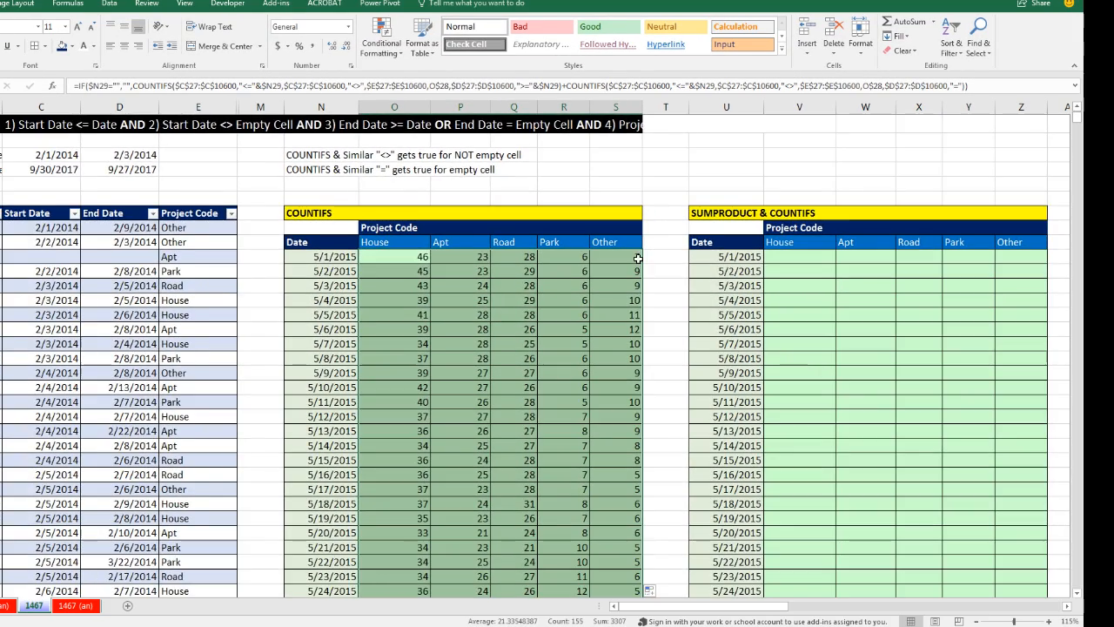
double_click(754, 324)
scroll(735, 446, down, 5)
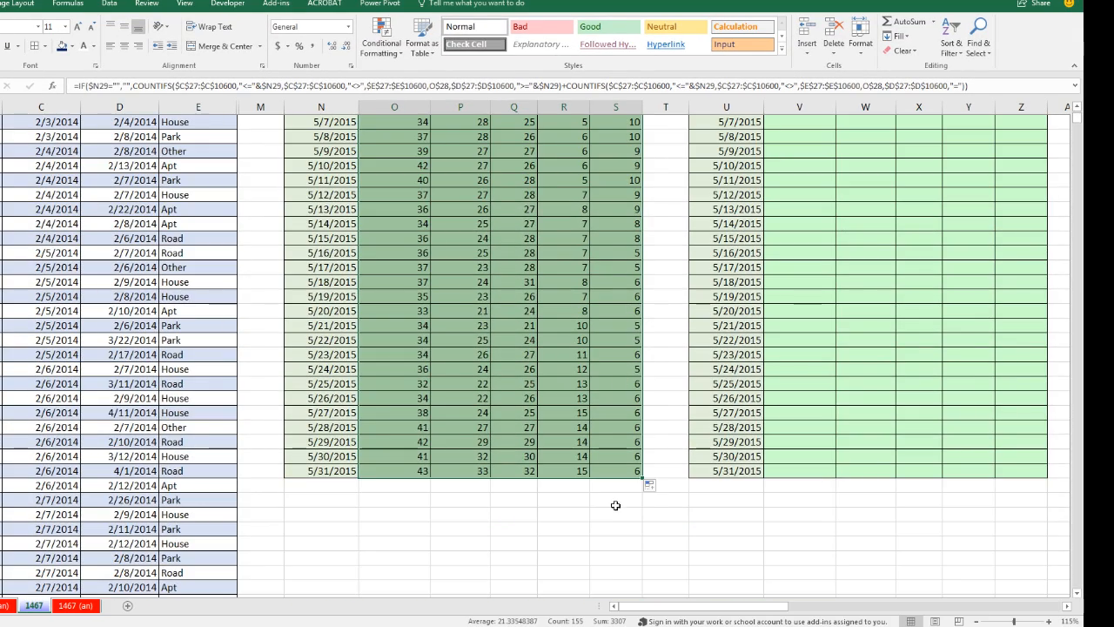
Unhide the columns between E and M to bring back the SUMPRODUCT table
drag(211, 109, 309, 103)
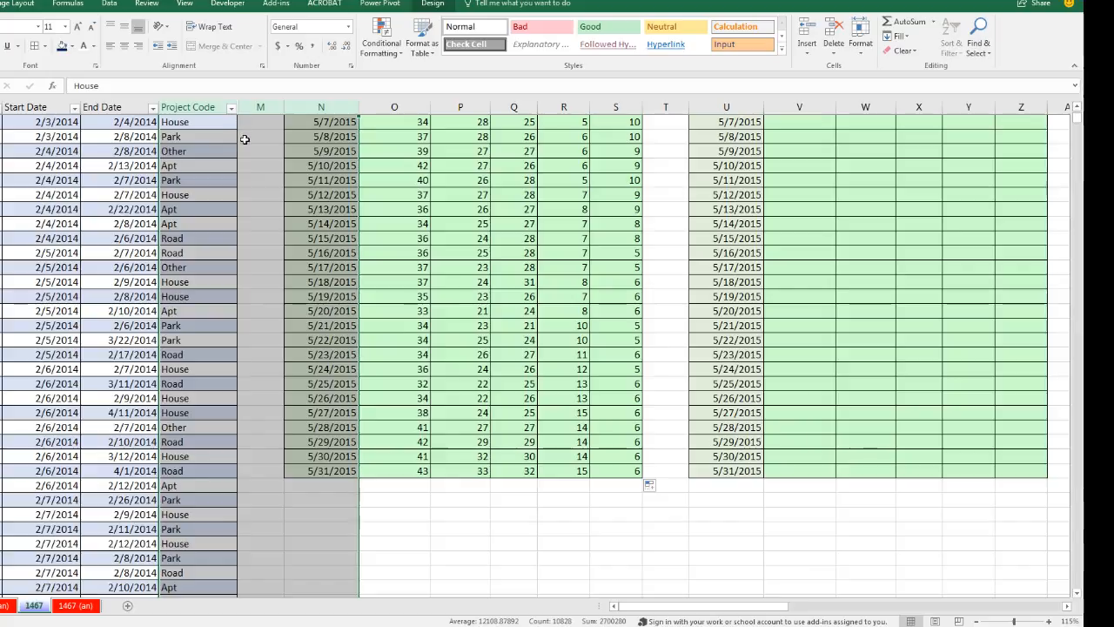
right_click(252, 108)
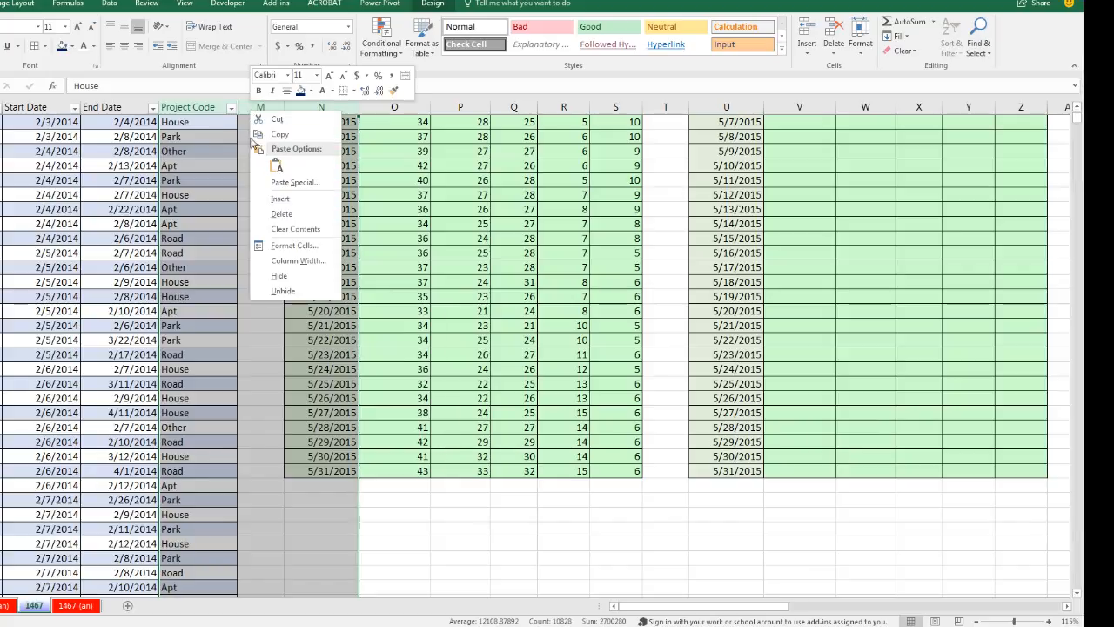
click(296, 300)
scroll(510, 326, up, 5)
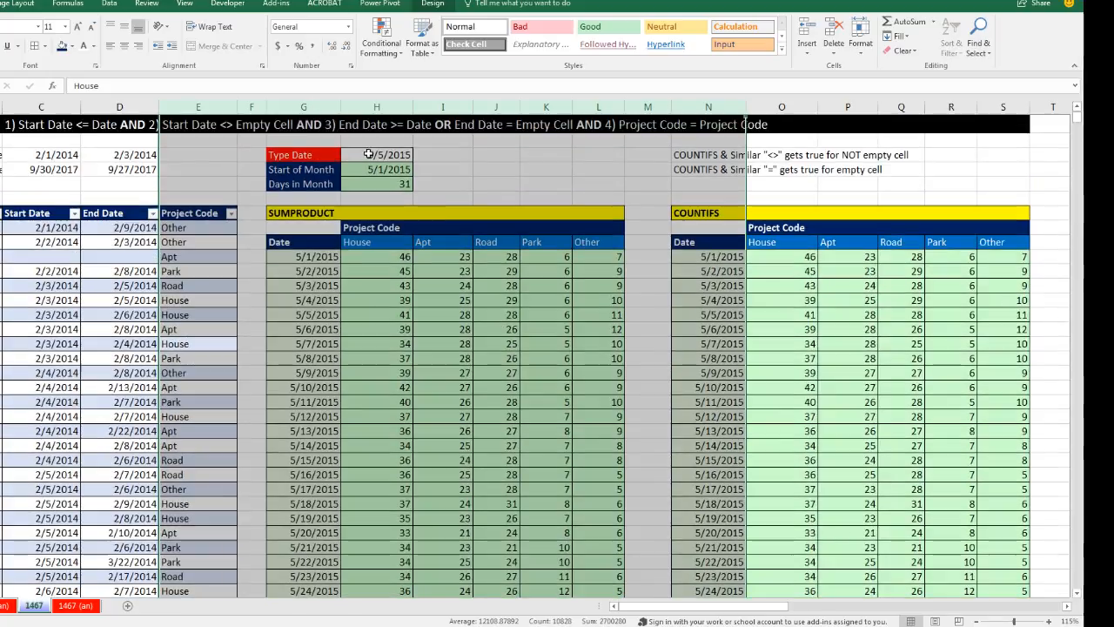
Set the Type Date to 2/2/2014 and compare both tables down to the rows beyond the month's end
click(373, 154)
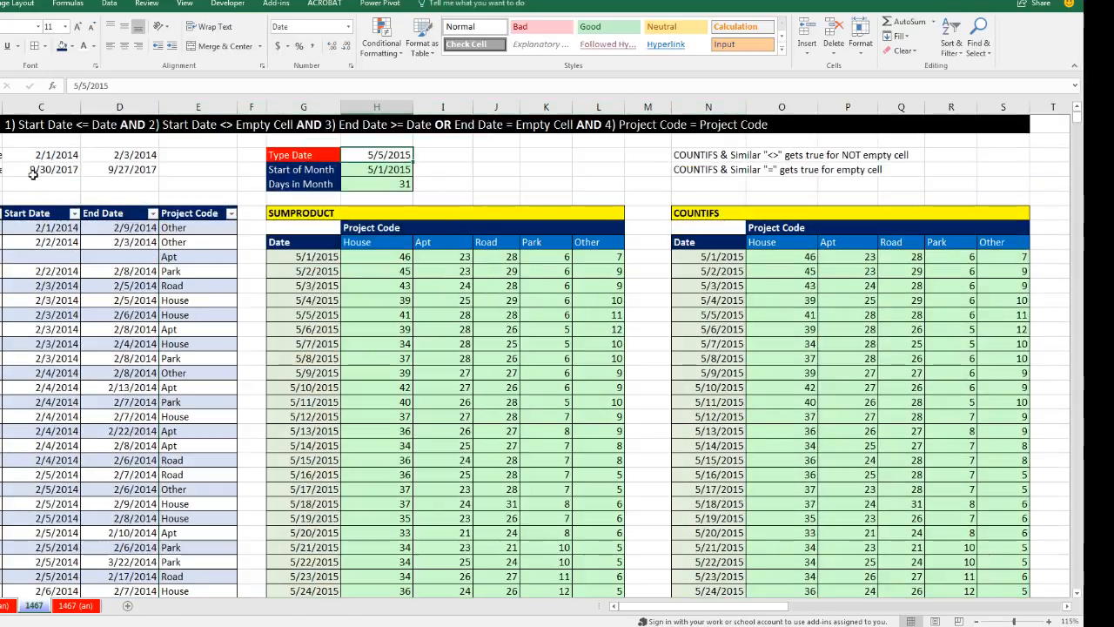
text(2/2/2017)
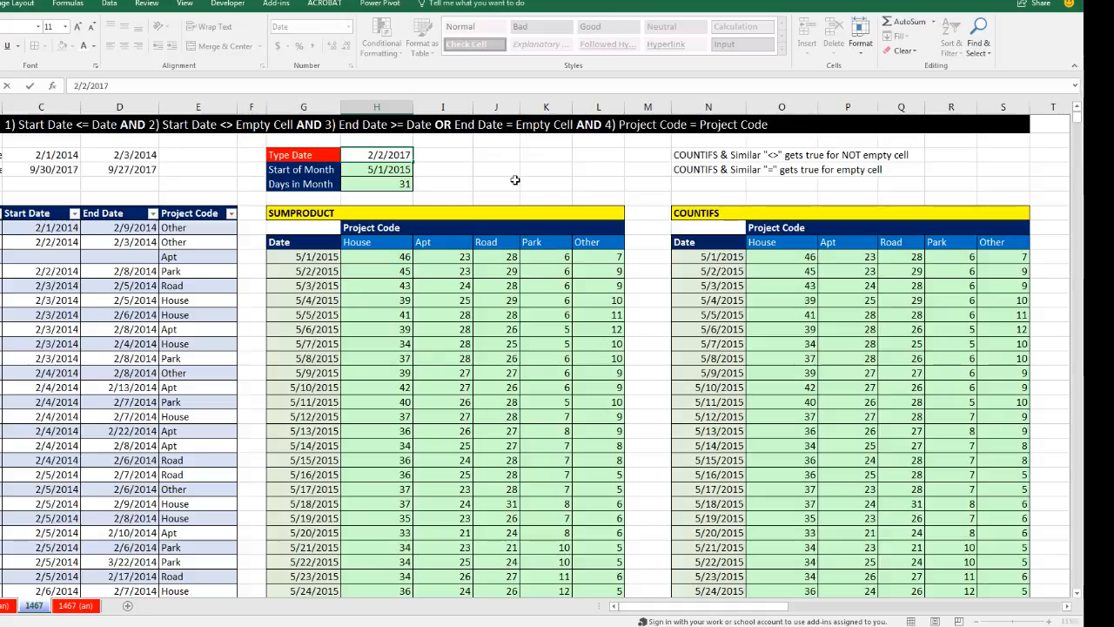
key(BackSpace)
text(4)
key(ctrl+Return)
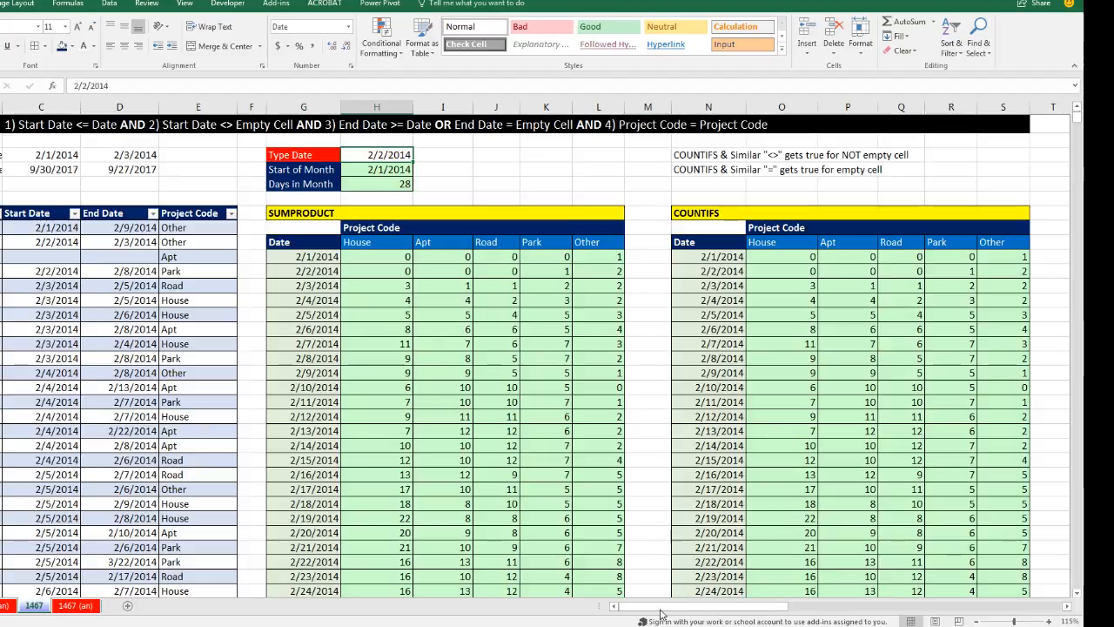
scroll(653, 586, down, 5)
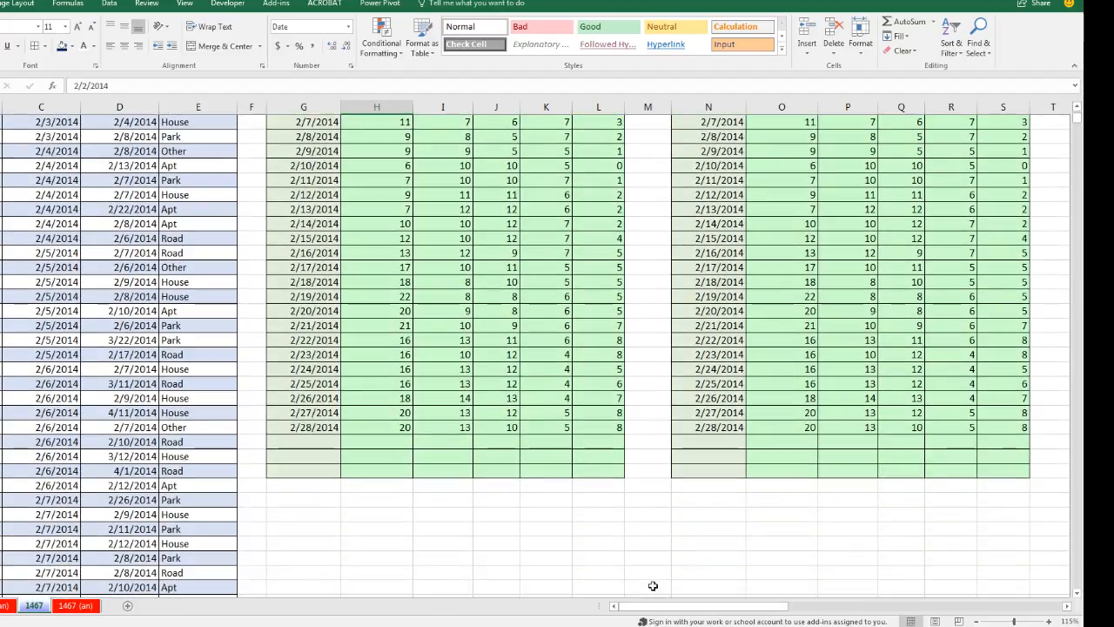
scroll(649, 596, up, 5)
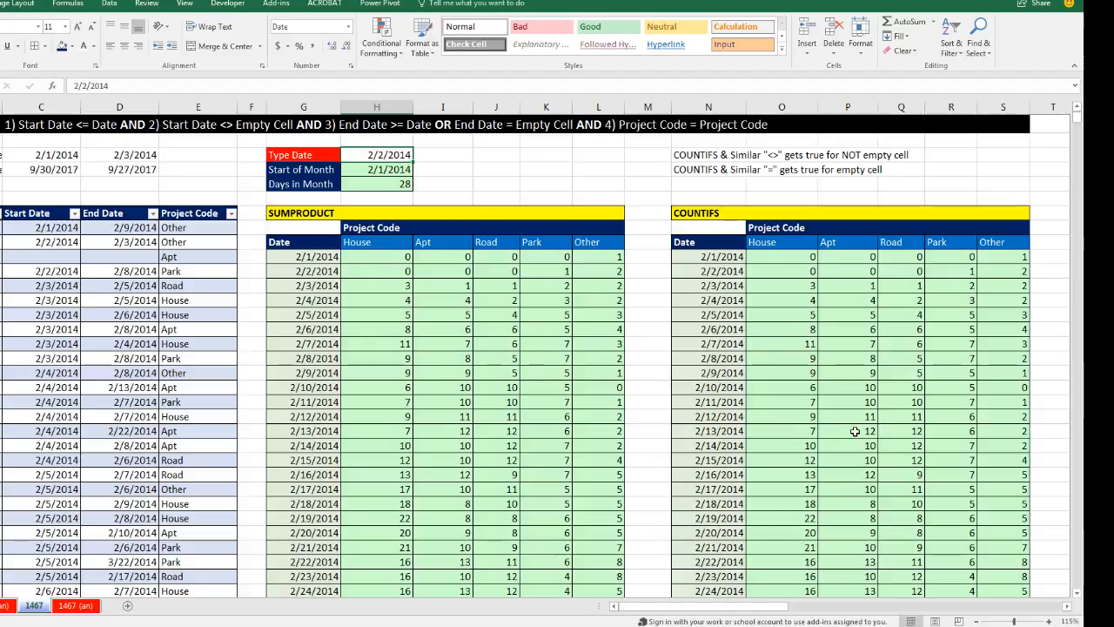
Enter =O29=H29 in AE29 to compare the COUNTIFS and SUMPRODUCT results, and copy it across to AI and down to row 59
drag(688, 612, 827, 612)
click(403, 258)
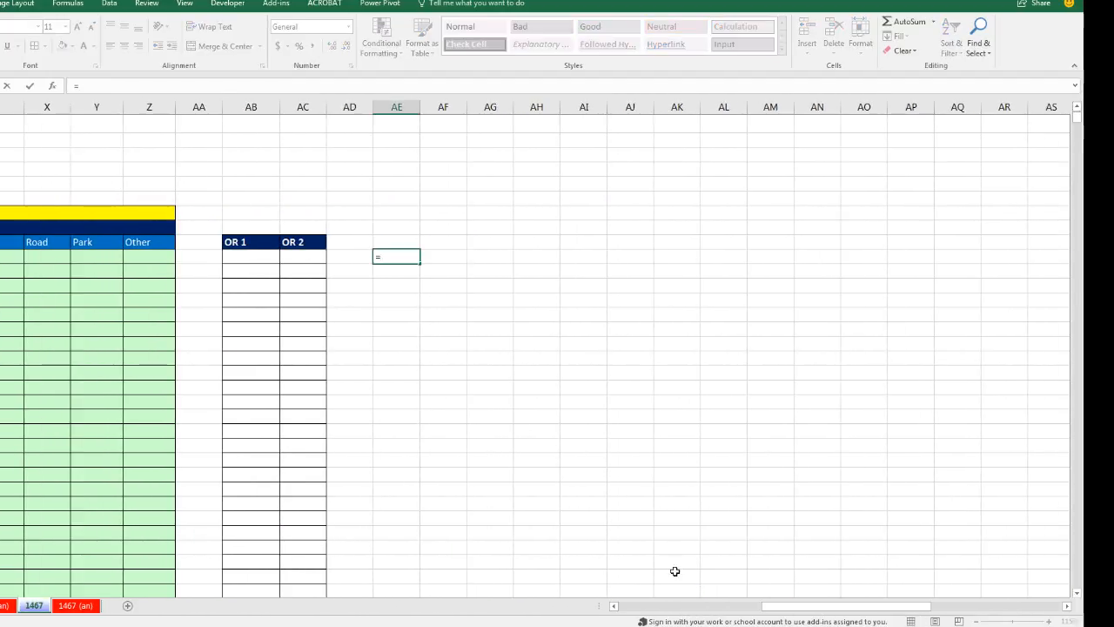
drag(775, 606, 693, 611)
click(148, 257)
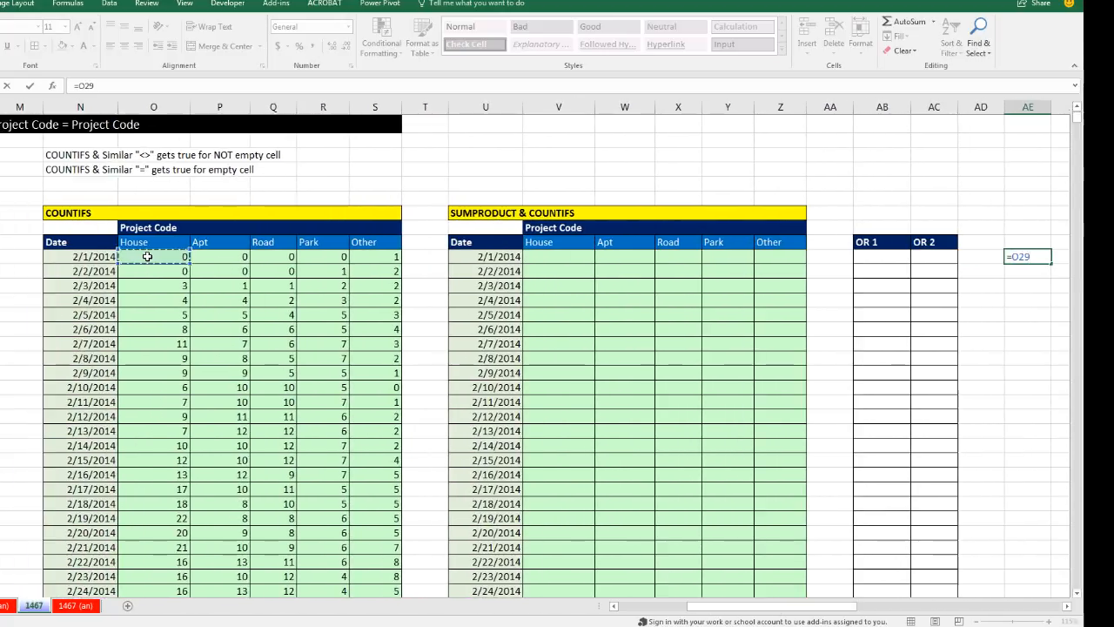
text(=)
drag(801, 612, 731, 612)
click(365, 257)
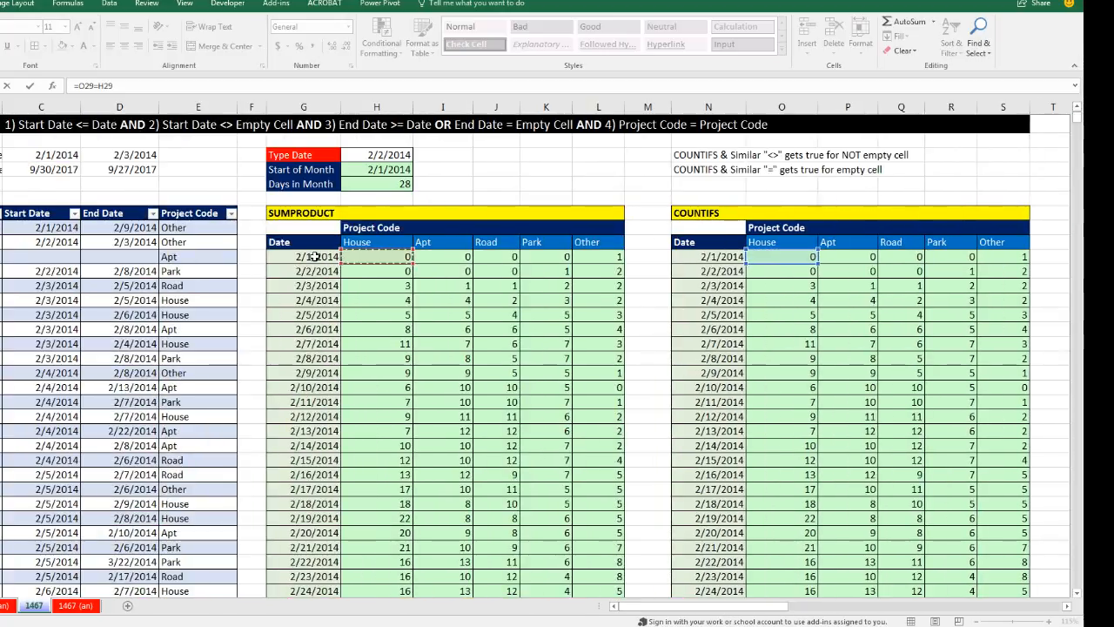
key(Tab)
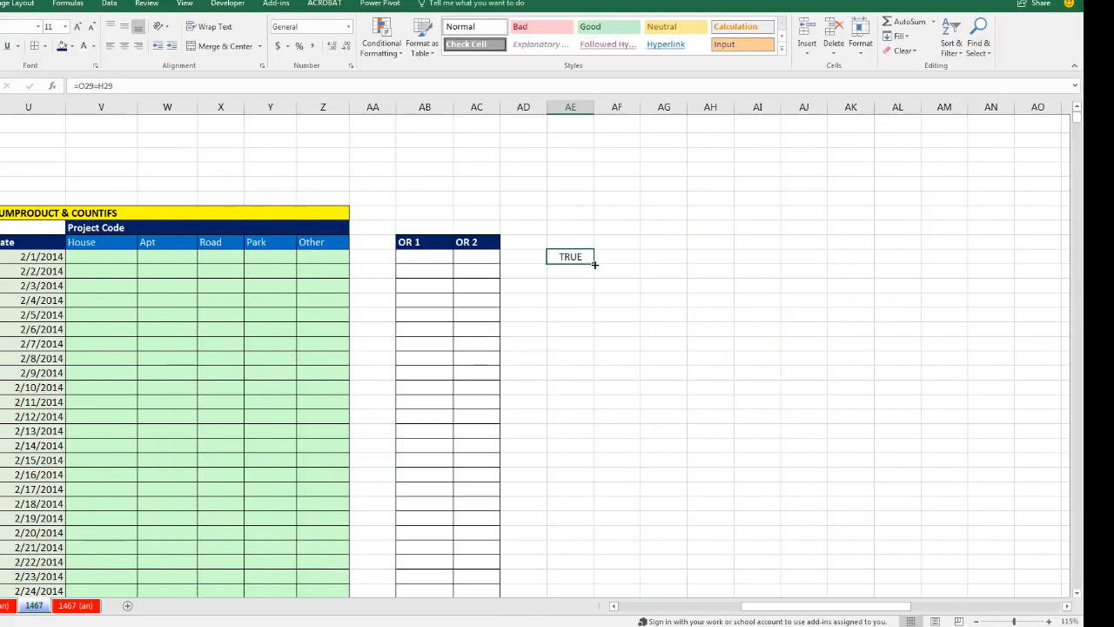
drag(594, 263, 791, 361)
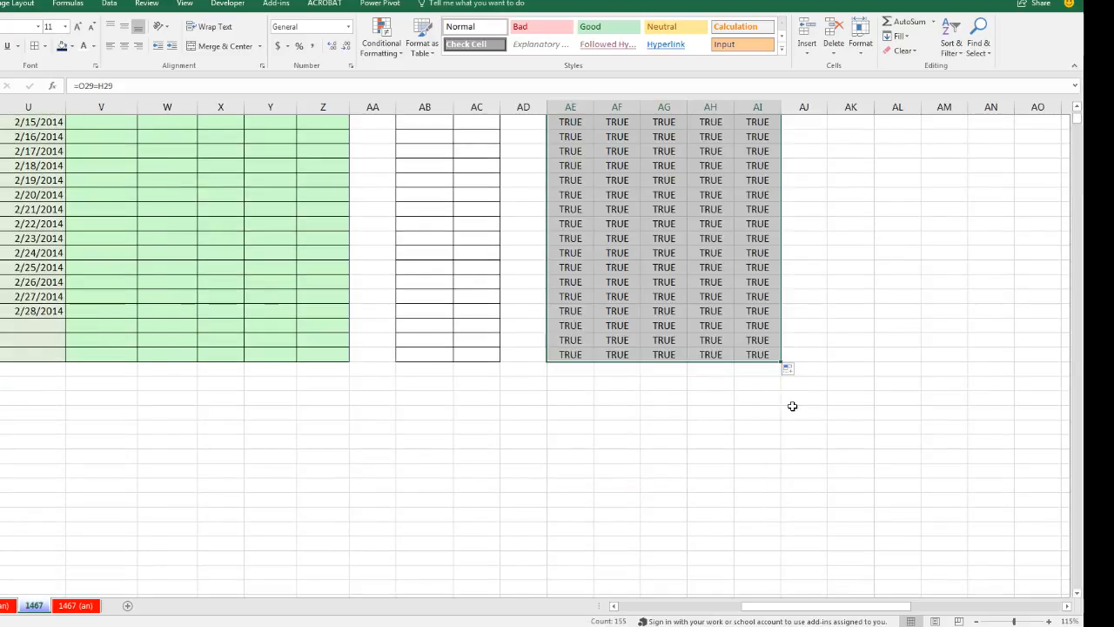
Label AE25 COUNT FALSE and enter =COUNTIFS(AE29:AI59,FALSE) in the cell below it
scroll(791, 405, up, 7)
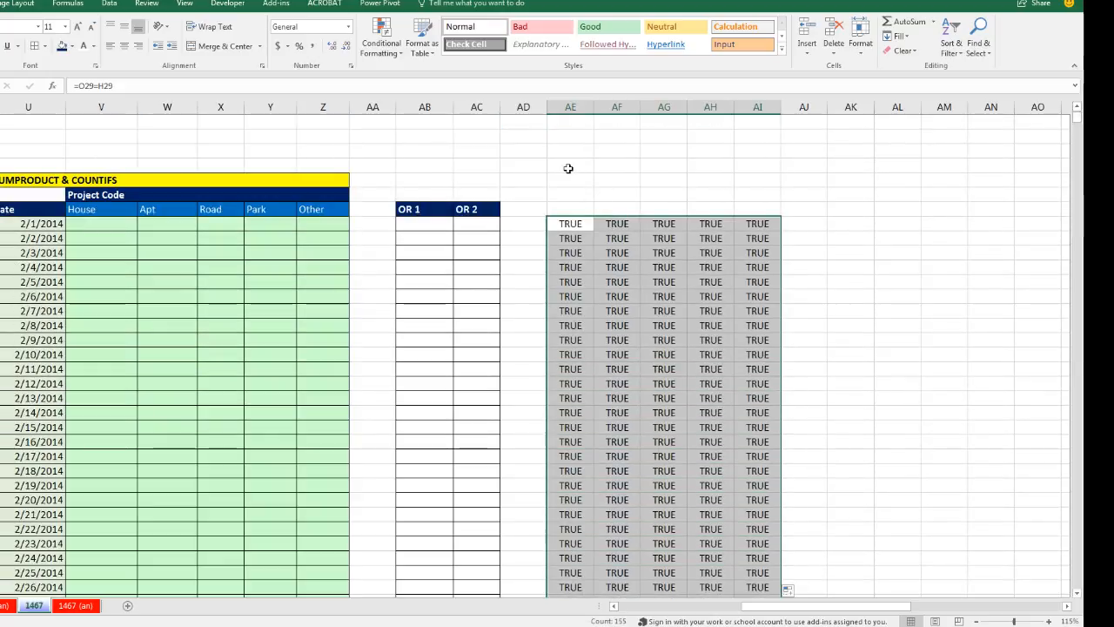
click(568, 167)
text(COUNT FALSE)
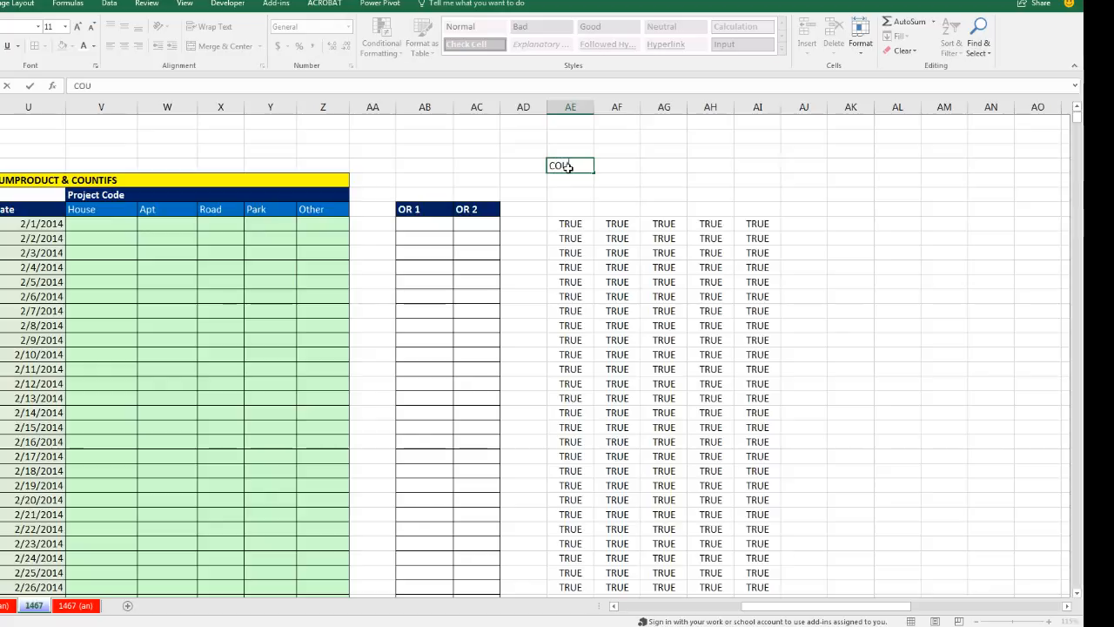
key(Return)
text(=countifs)
key(Tab)
click(575, 223)
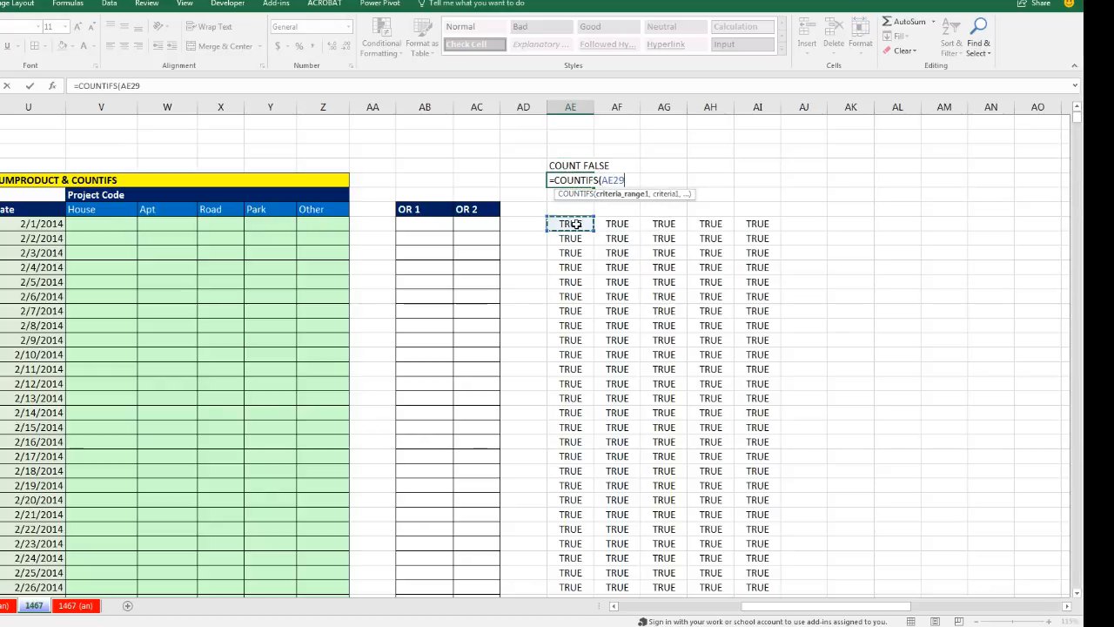
key(ctrl+shift+Right)
key(ctrl+shift+Down)
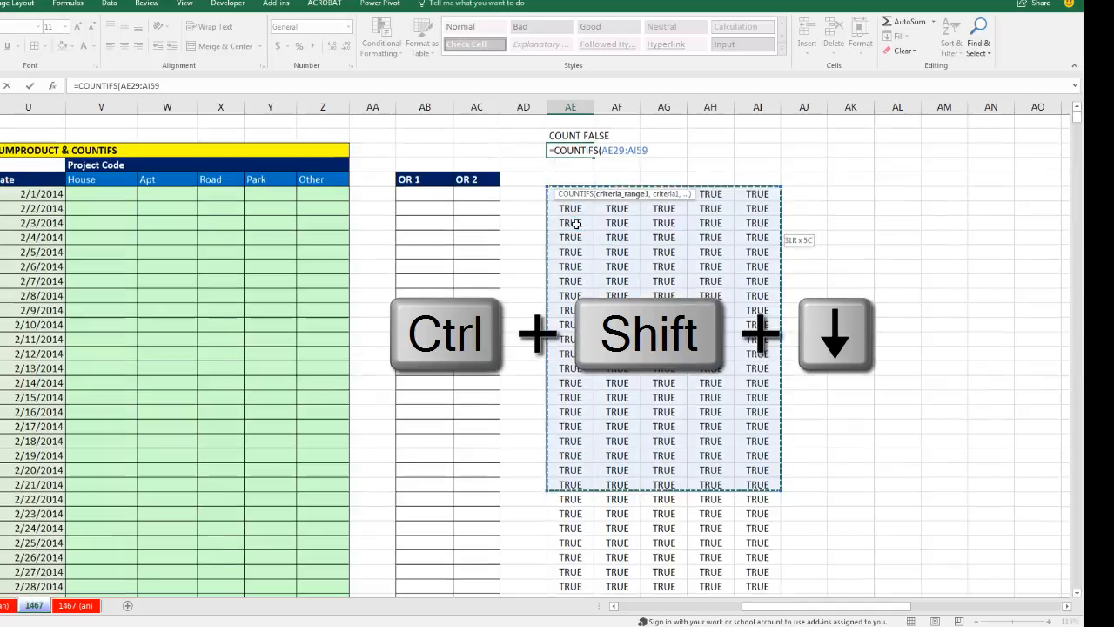
key(ctrl+BackSpace)
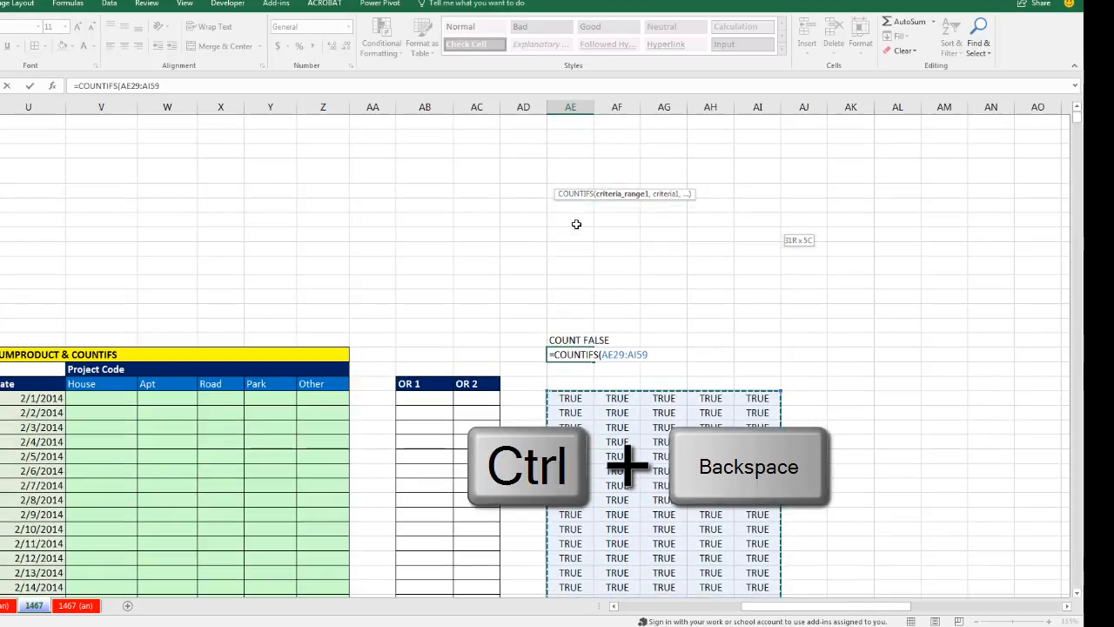
text(,false))
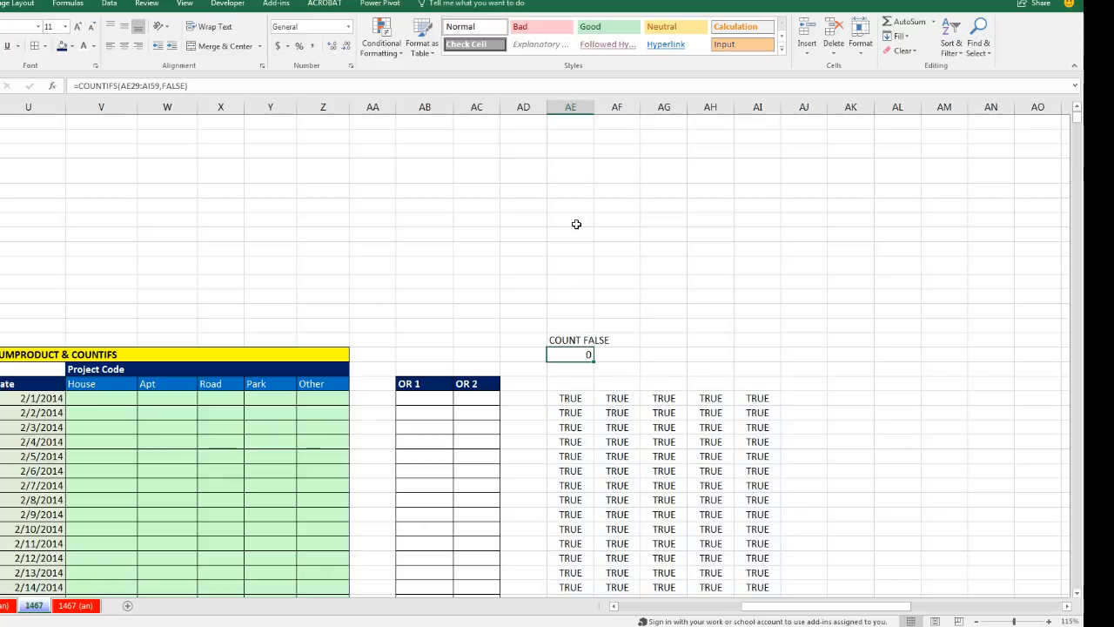
key(F2)
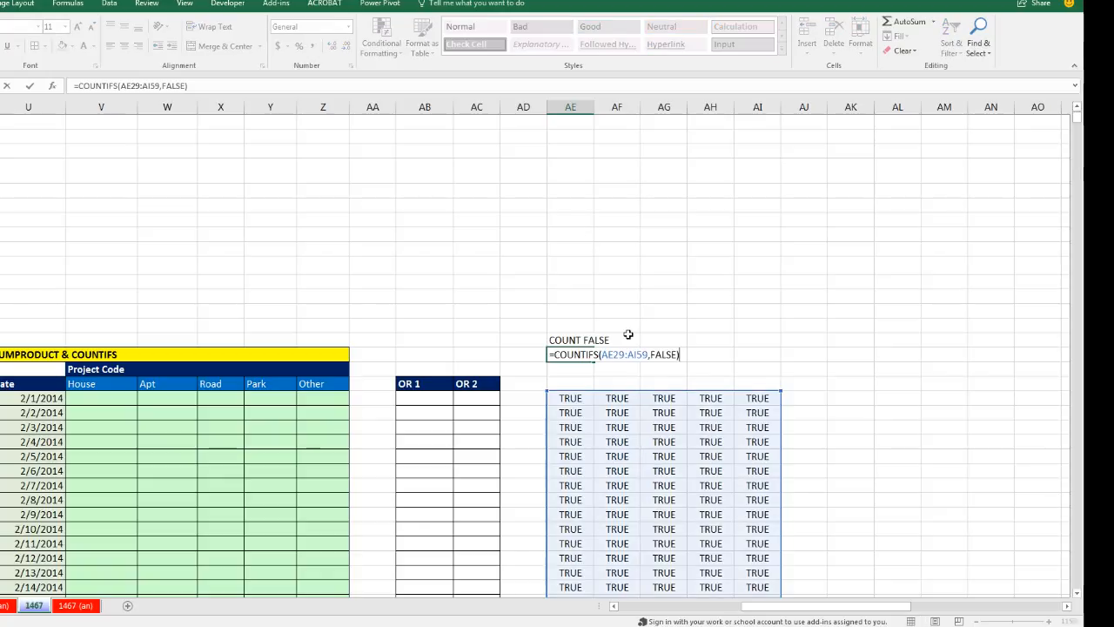
key(Escape)
Review the formula in O29, comparing the End Date criteria of its two COUNTIFS functions, and leave it as it is
drag(788, 606, 691, 601)
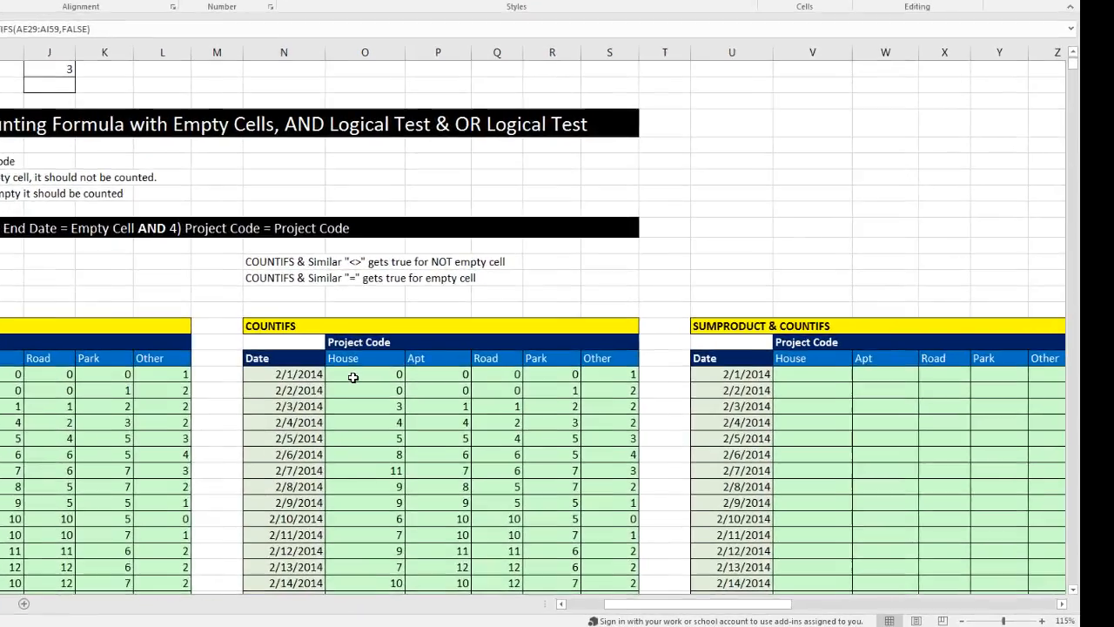
double_click(431, 399)
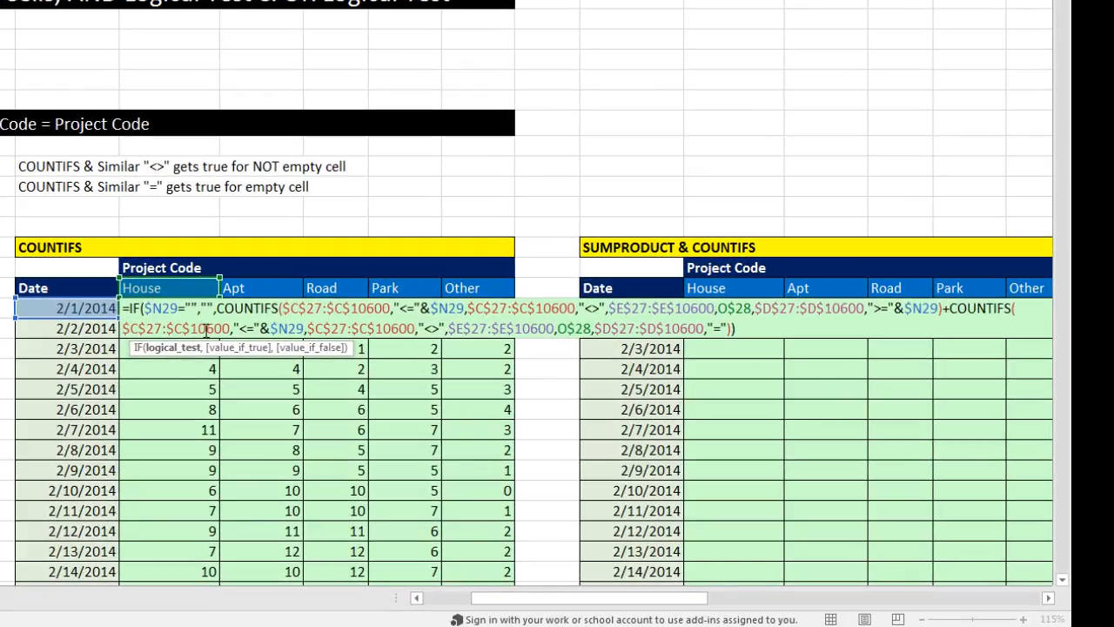
click(882, 308)
click(734, 348)
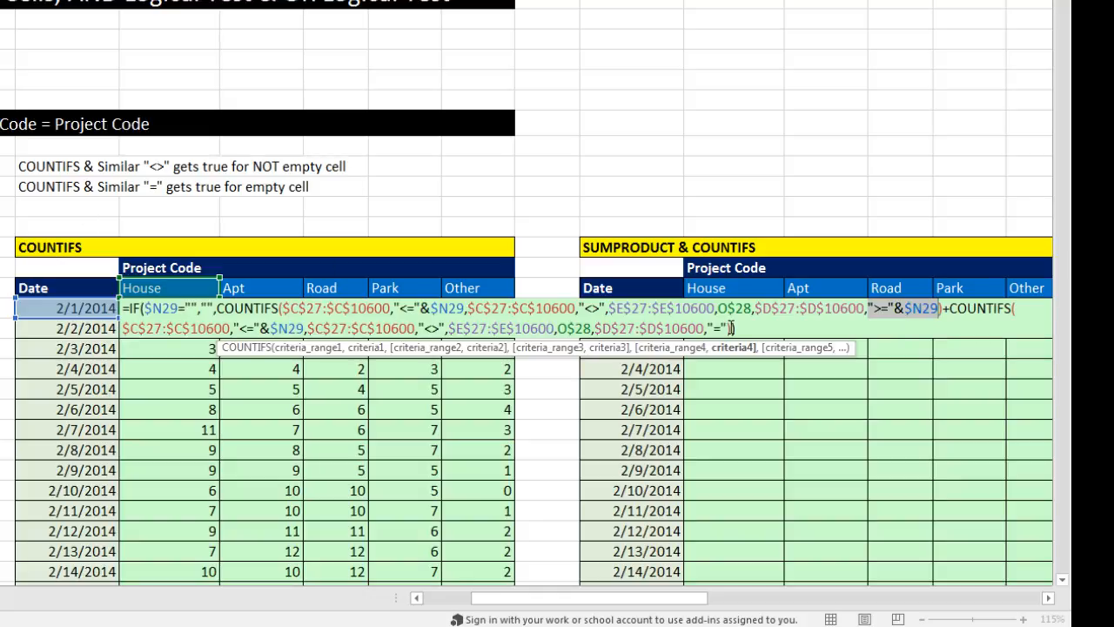
click(719, 330)
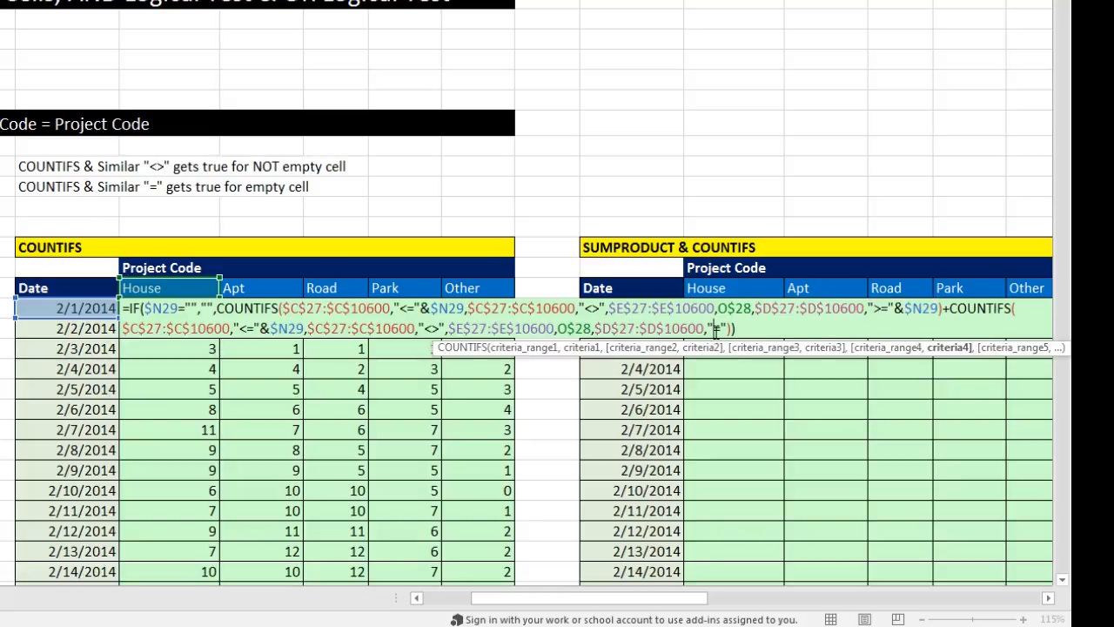
click(952, 349)
key(ctrl+Return)
Enter =">="&U29 in AB29 under OR 1, copy it down to row 59 and check the rows beyond the month's end
drag(556, 602, 848, 615)
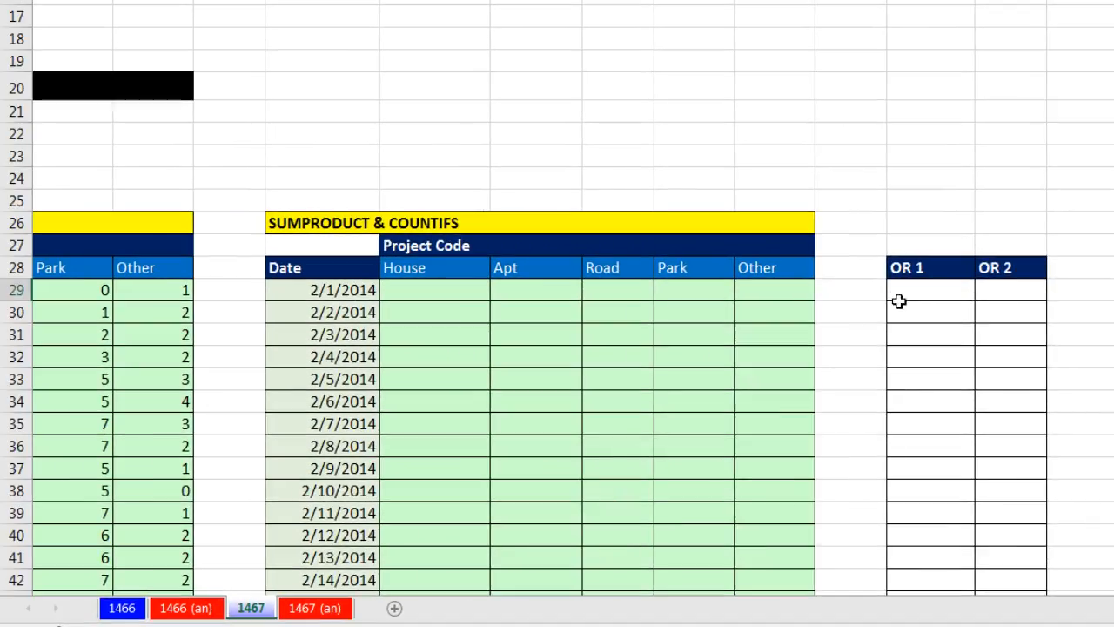
click(893, 290)
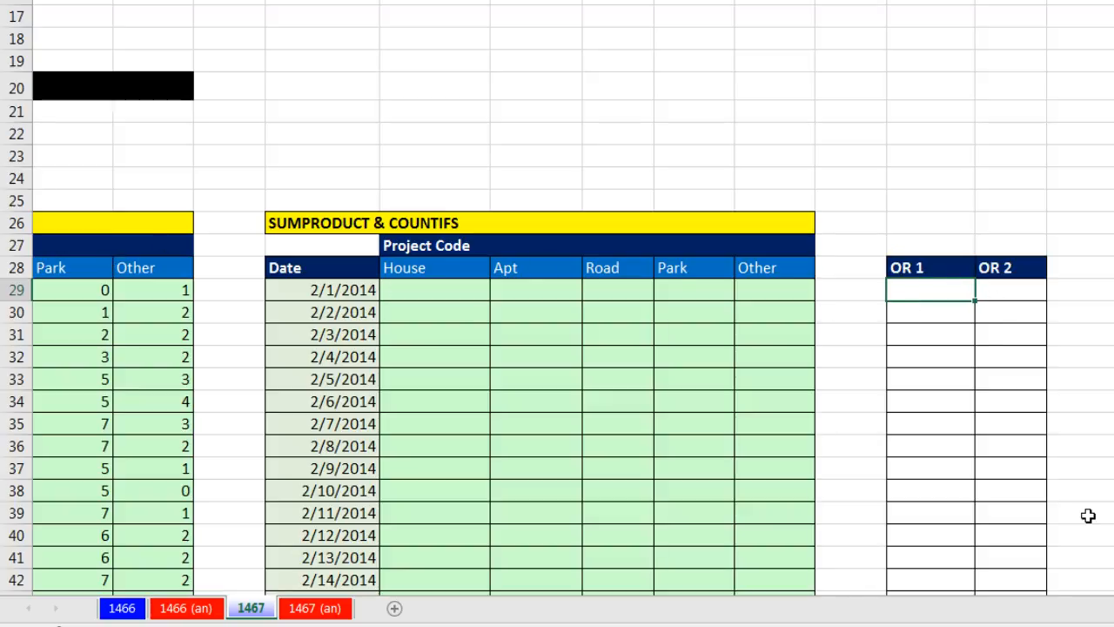
text(">="&)
click(342, 290)
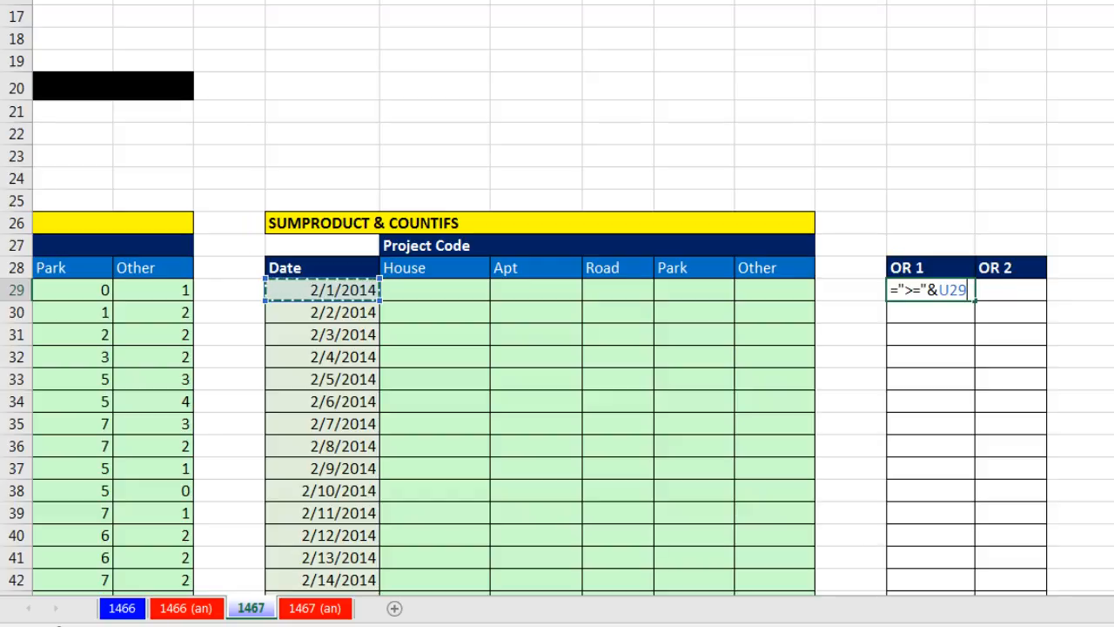
key(ctrl+Return)
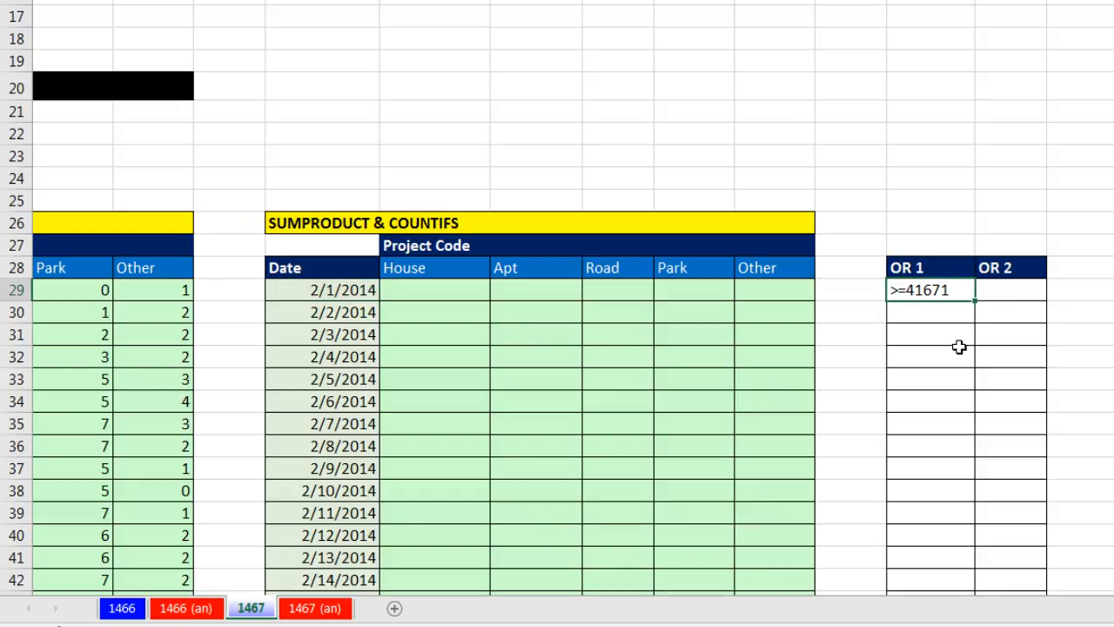
drag(975, 301, 975, 252)
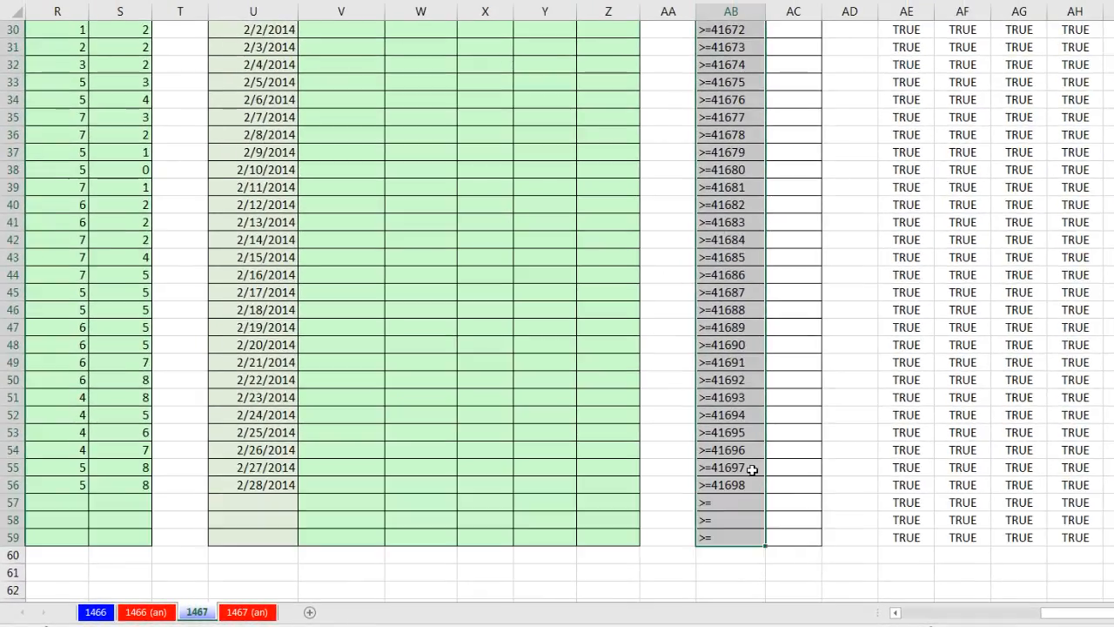
key(ctrl+BackSpace)
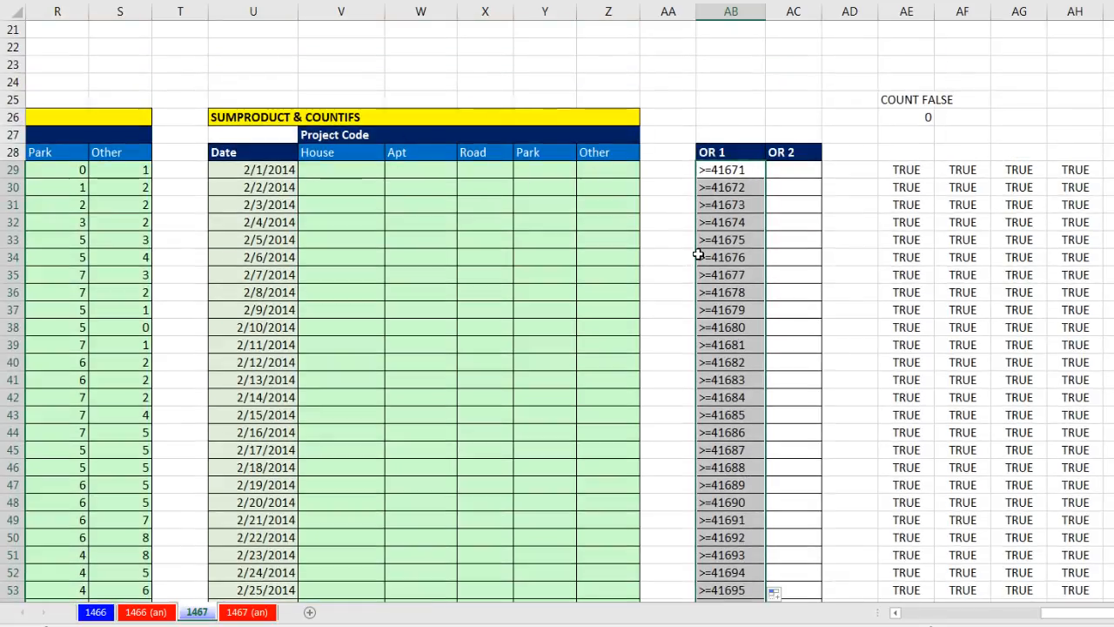
scroll(698, 254, down, 4)
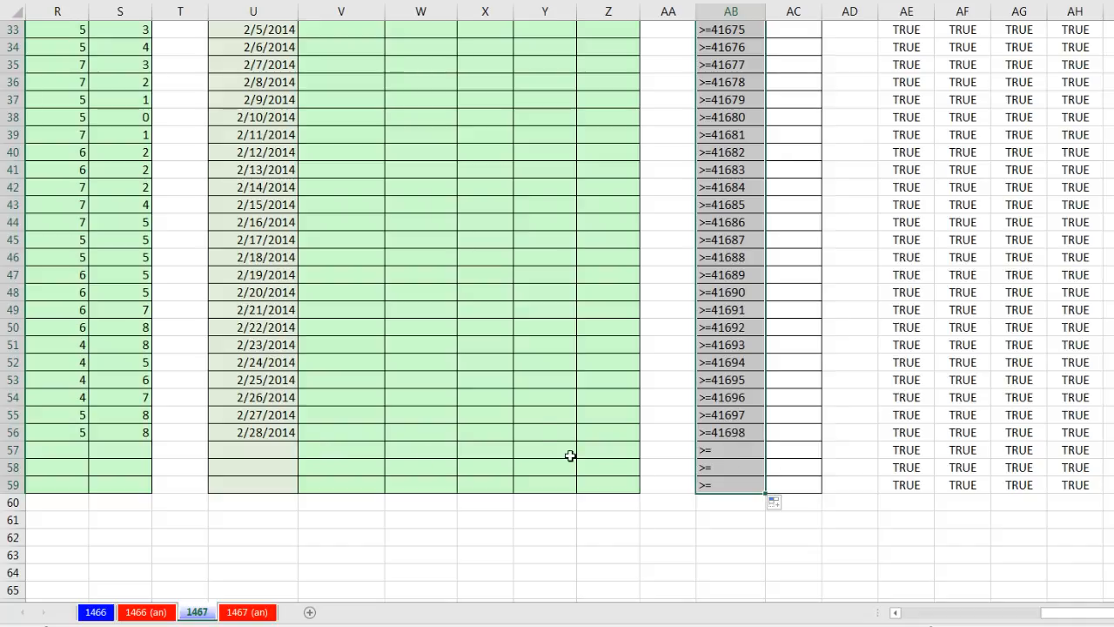
scroll(643, 276, up, 3)
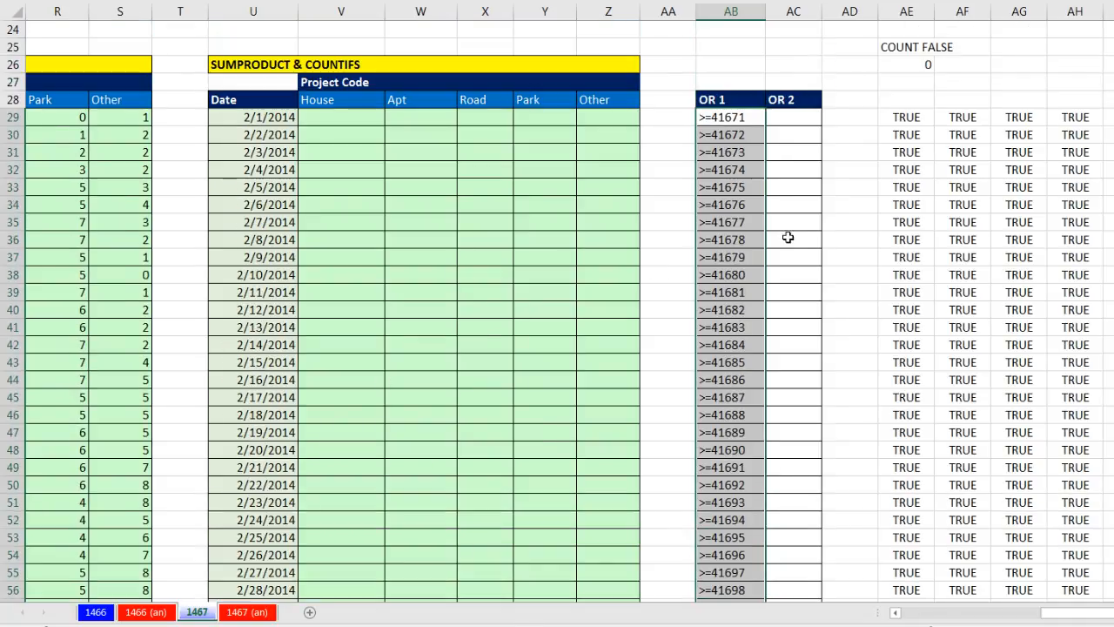
Enter an equal sign as text in AC29 under OR 2 and copy it down the column
click(786, 117)
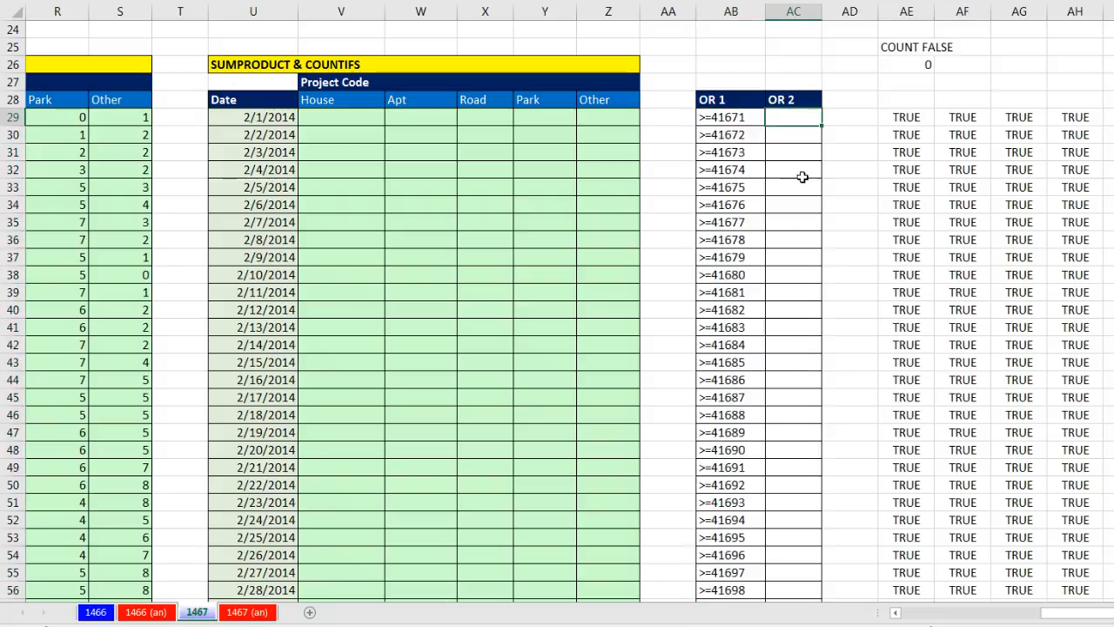
scroll(896, 437, up, 1)
scroll(896, 438, down, 1)
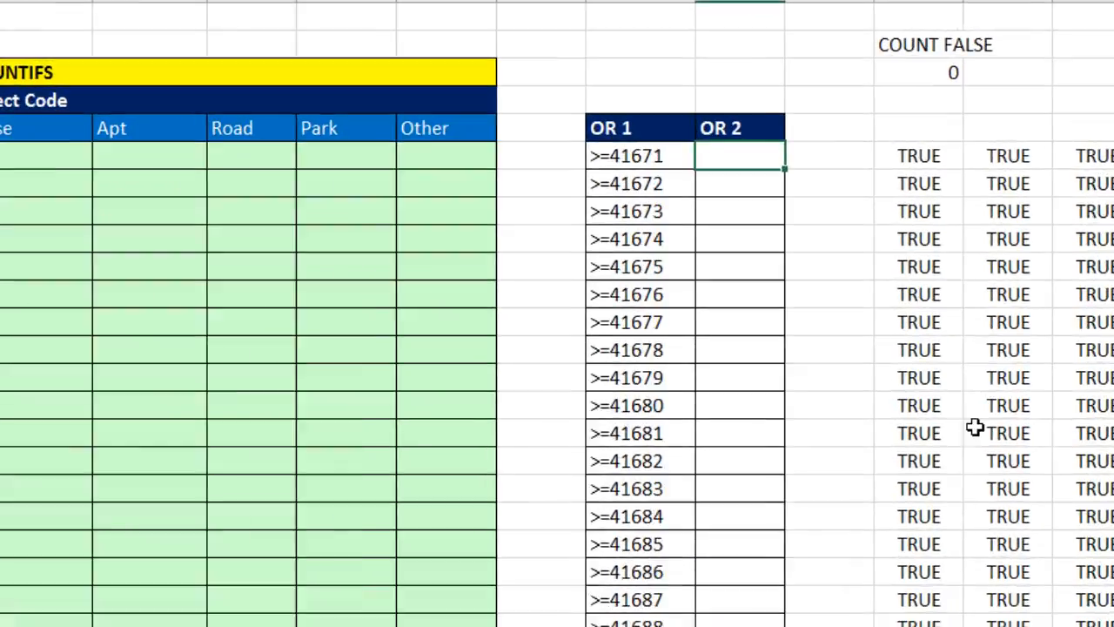
text(=)
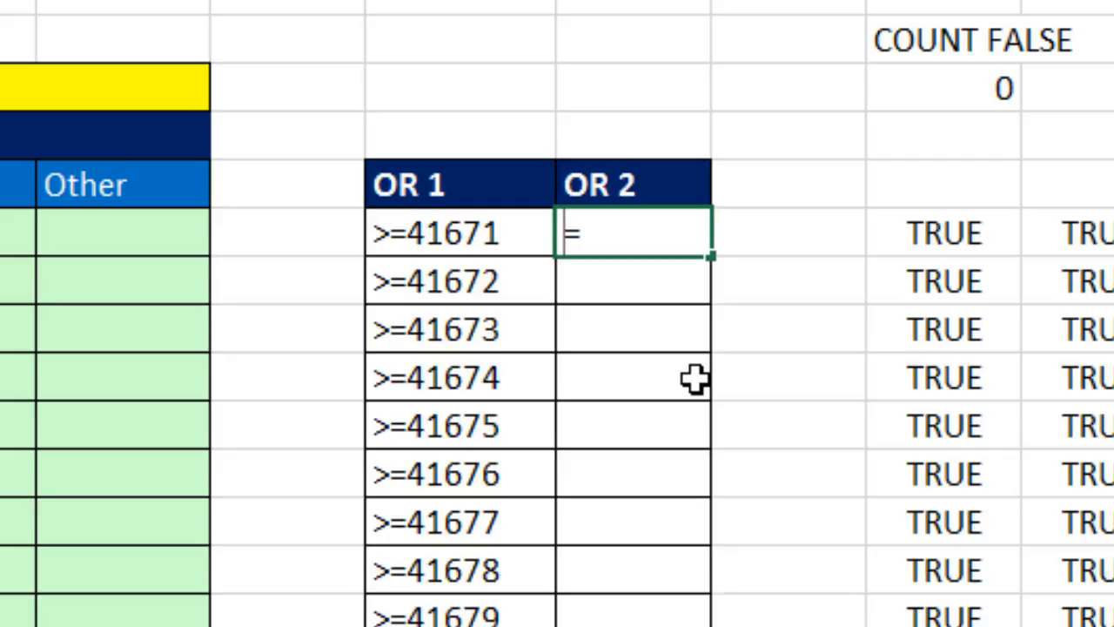
key(Home)
text(')
key(BackSpace)
double_click(712, 258)
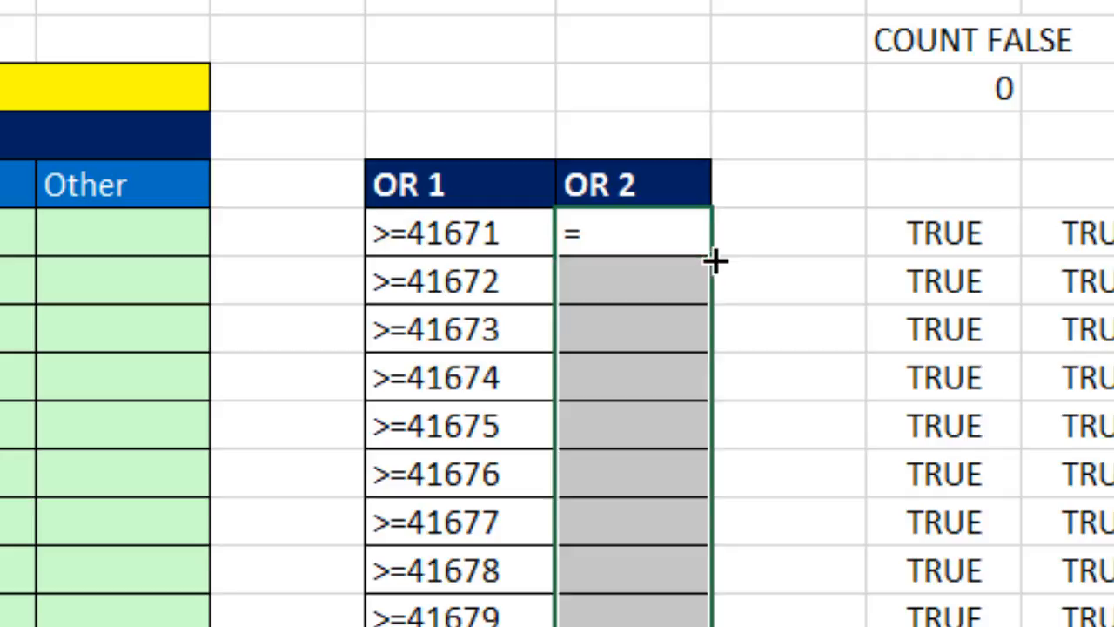
Examine the OR 1 and OR 2 criteria pairs row by row from row 29 to row 32
click(534, 239)
click(602, 246)
click(447, 276)
double_click(623, 287)
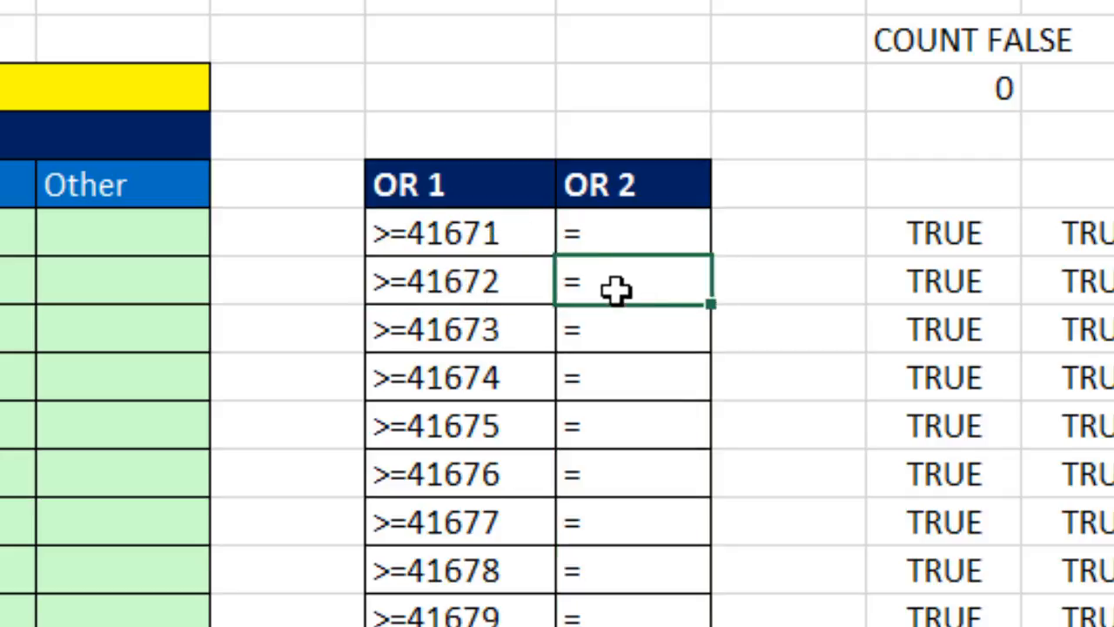
click(416, 347)
click(626, 336)
click(554, 367)
click(604, 369)
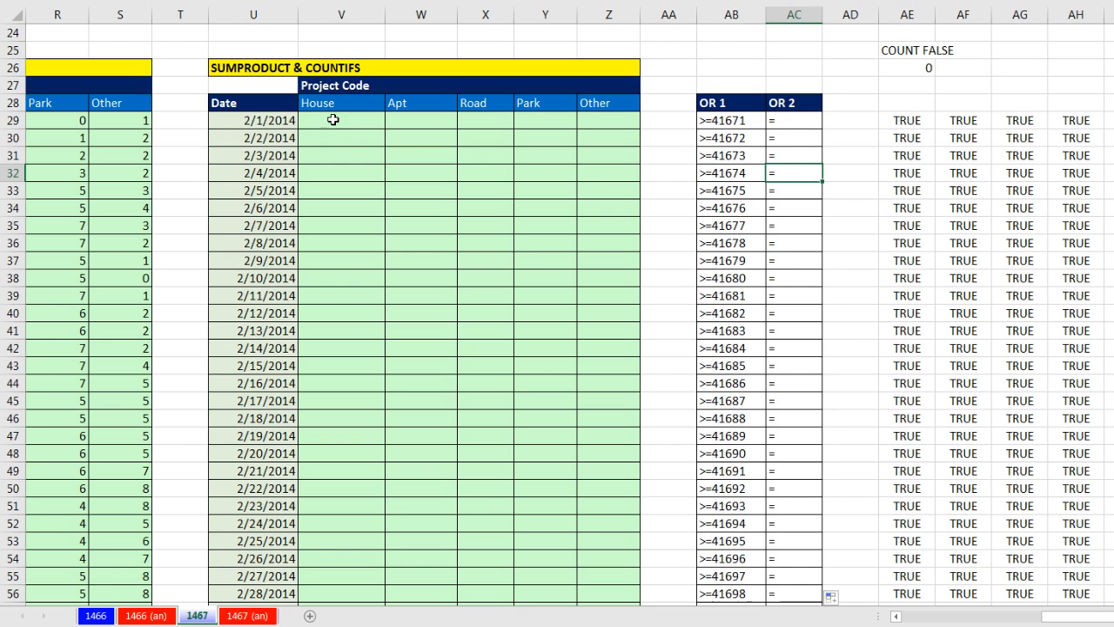
Copy the first COUNTIFS function, ending in ">="&$N29), out of the formula in O29 and leave the cell without changing it
click(312, 120)
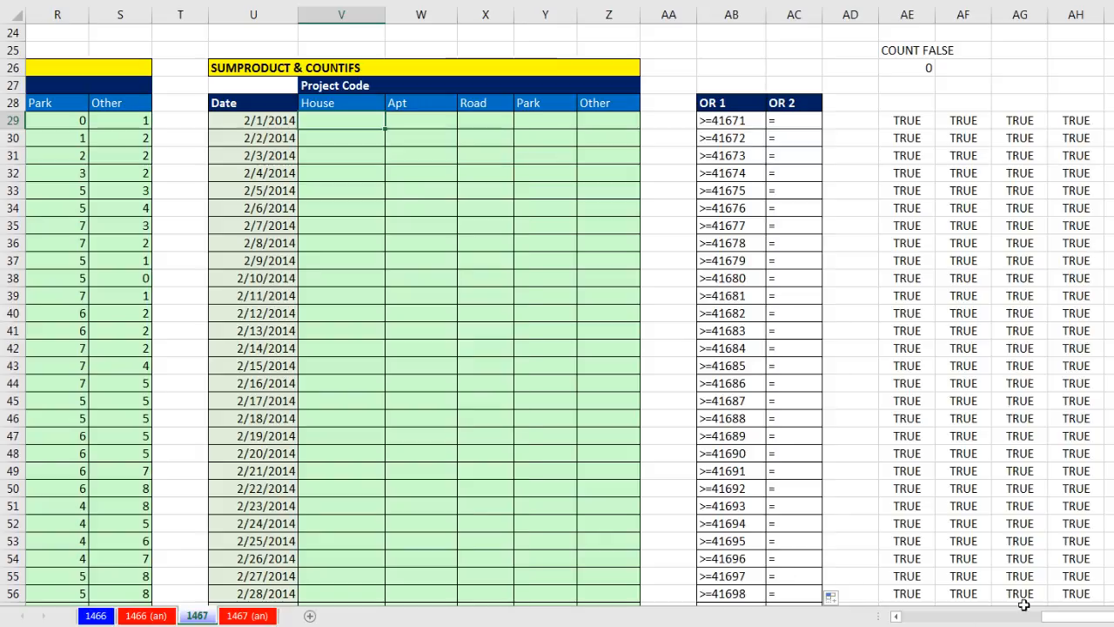
drag(1061, 616, 994, 620)
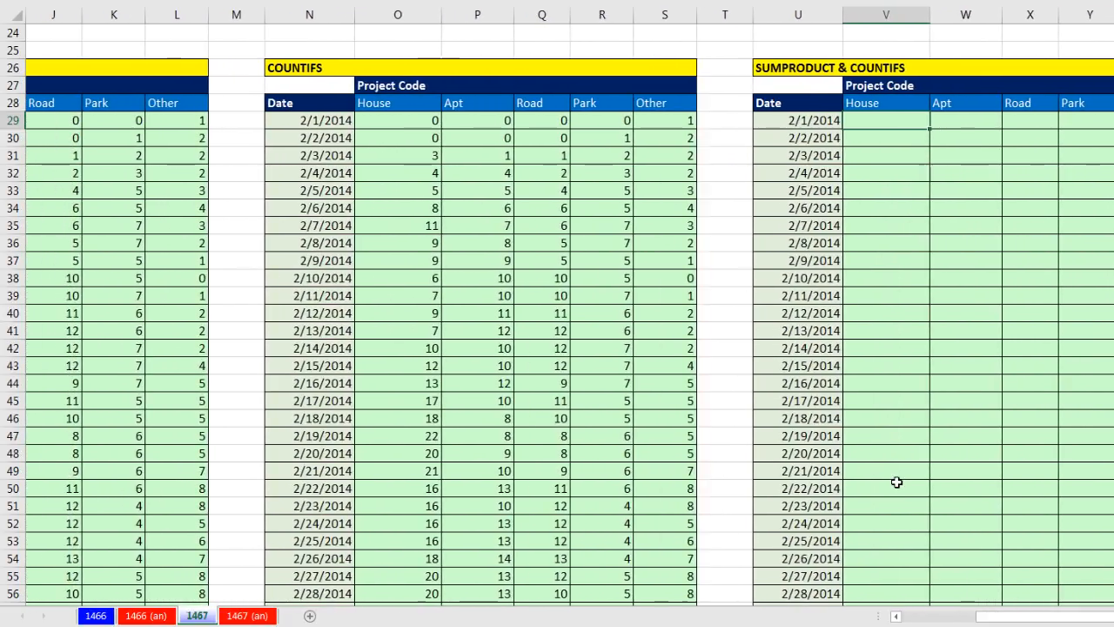
double_click(411, 120)
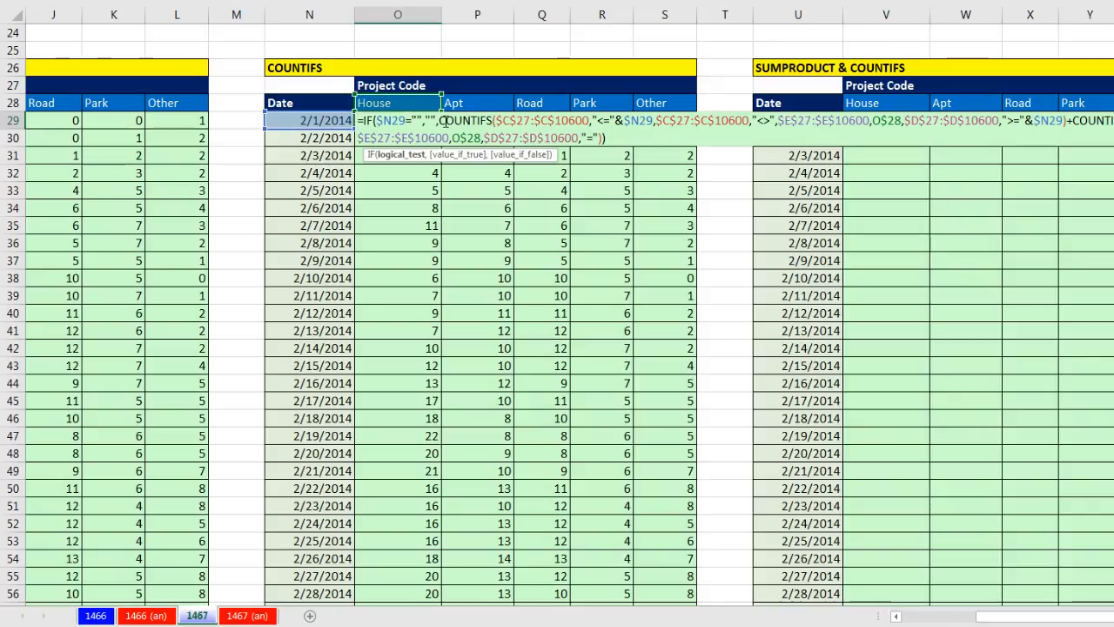
drag(440, 122, 1071, 122)
key(ctrl+c)
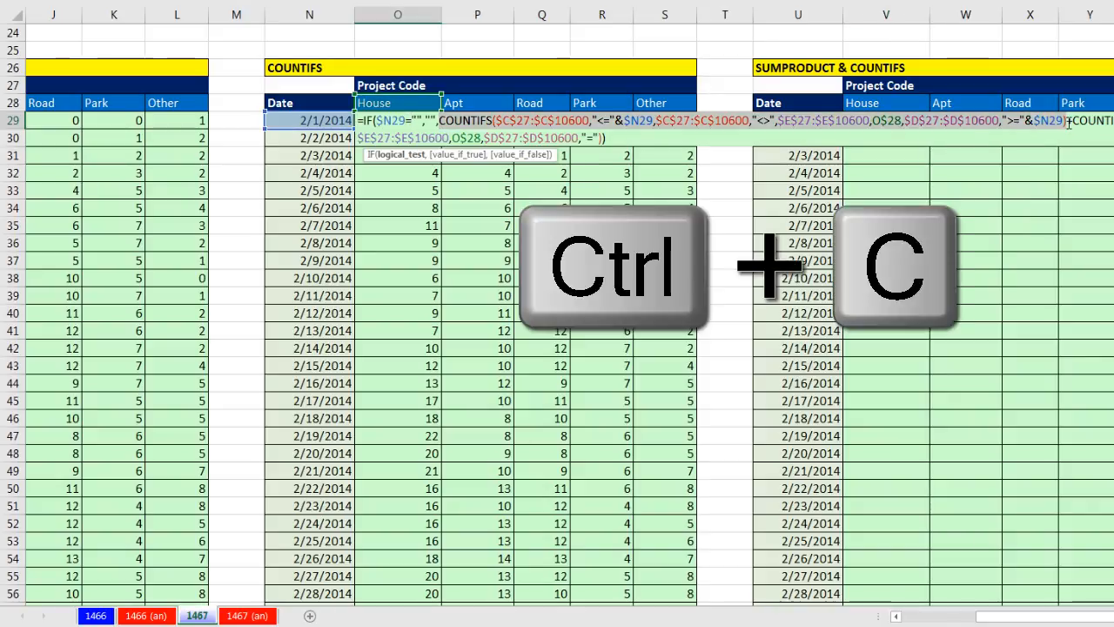
key(Escape)
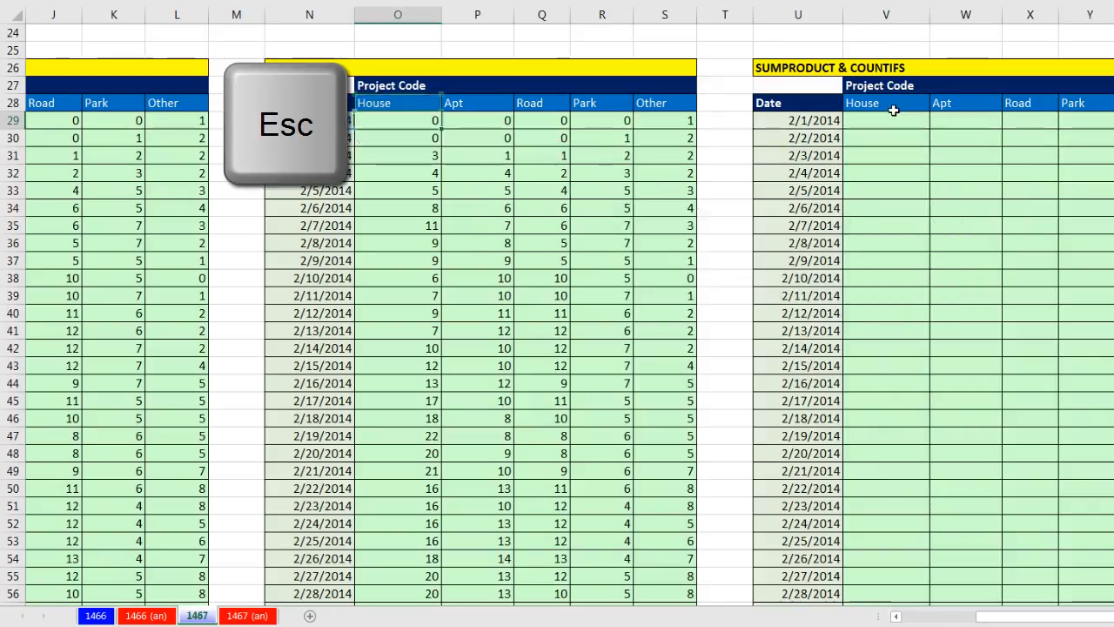
Start a formula in V29 with the copied COUNTIFS function and replace its last criterion with the range AB28:AC28
text(=)
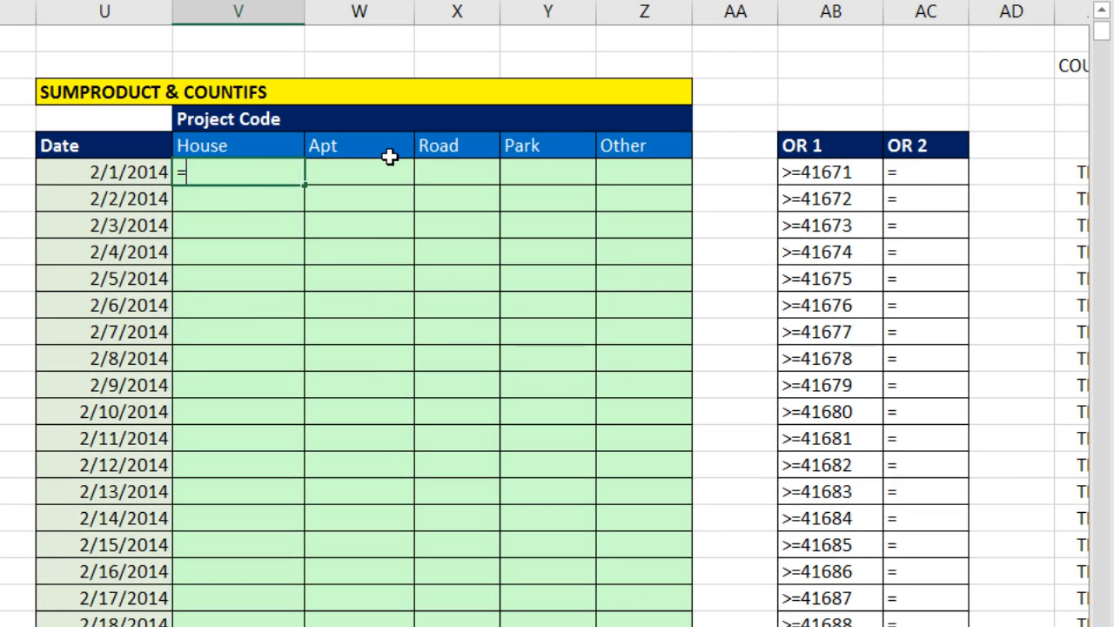
key(ctrl+v)
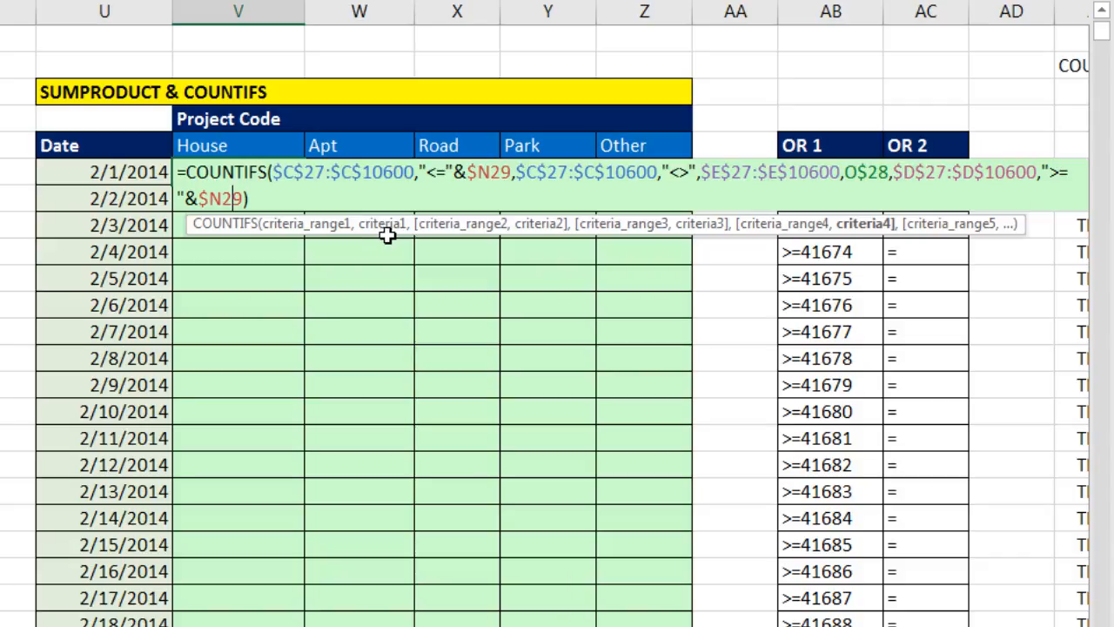
drag(398, 232, 0, 230)
click(272, 230)
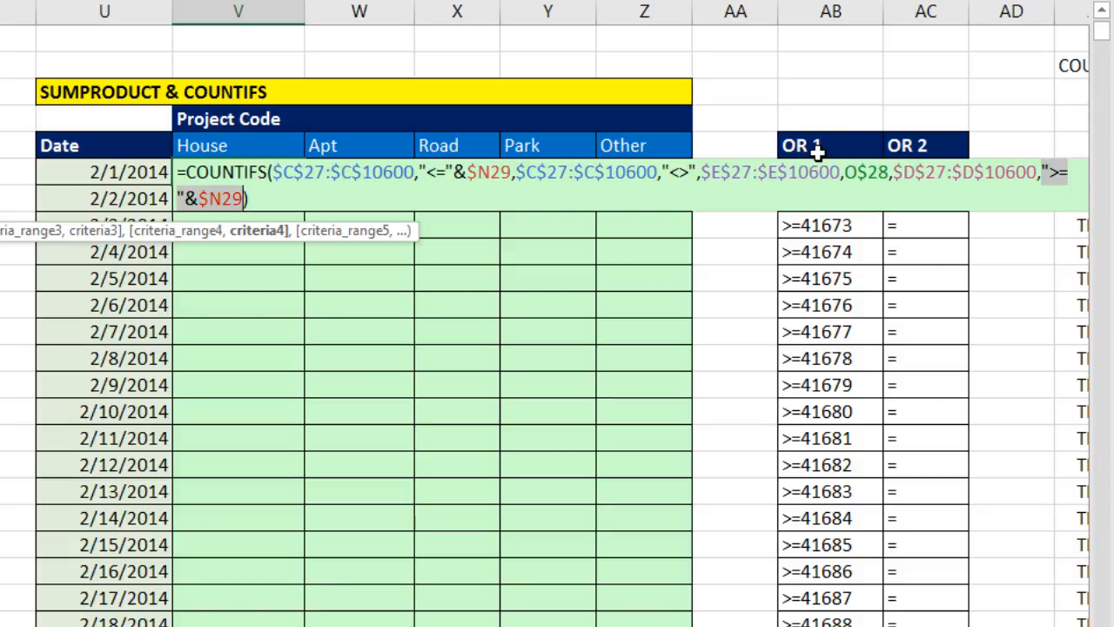
drag(797, 144, 910, 150)
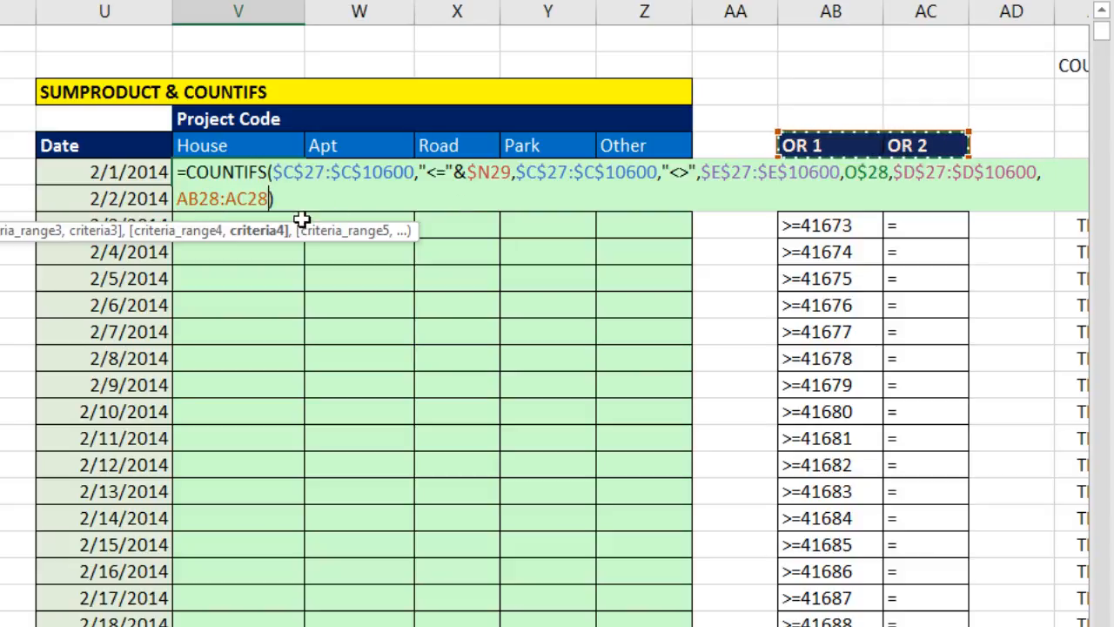
Correct the last criterion in V29's formula to the range AB29:AC29
click(221, 198)
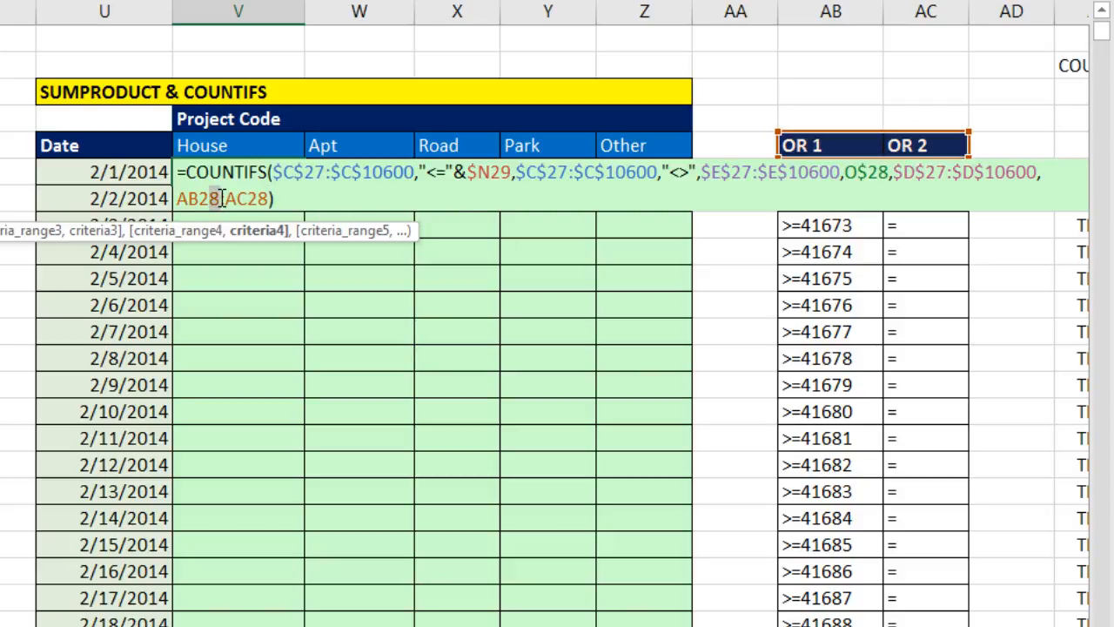
key(BackSpace)
text(9)
key(Right)
key(Right)
key(Right)
key(Right)
key(Right)
key(BackSpace)
text(9)
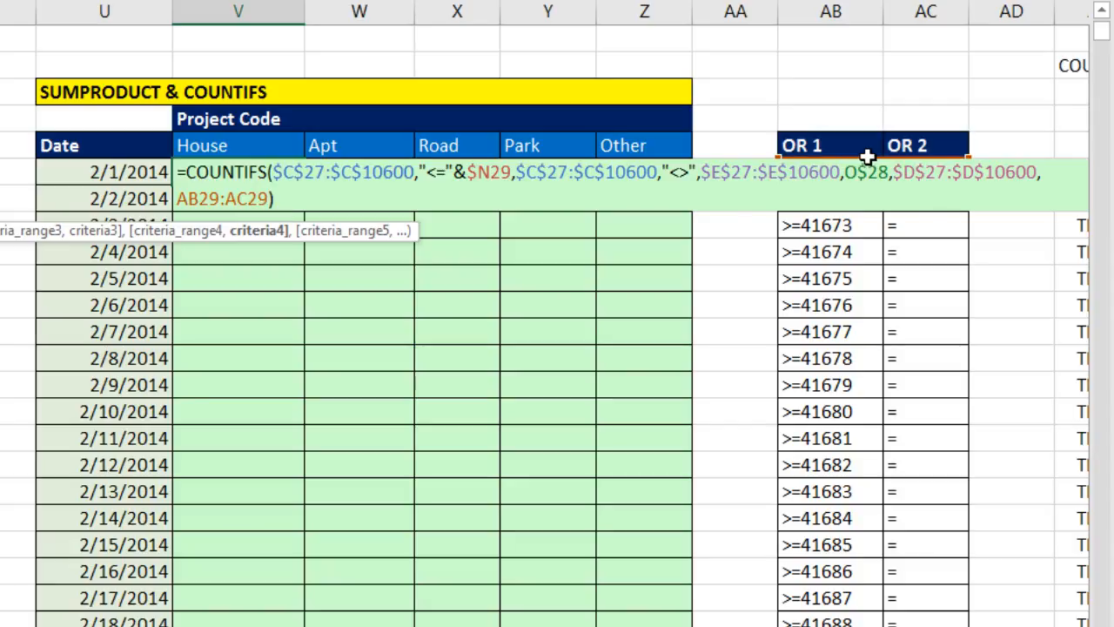
Lock only the columns of the last criterion in V29 as $AB29:$AC29 and enter the formula
click(265, 235)
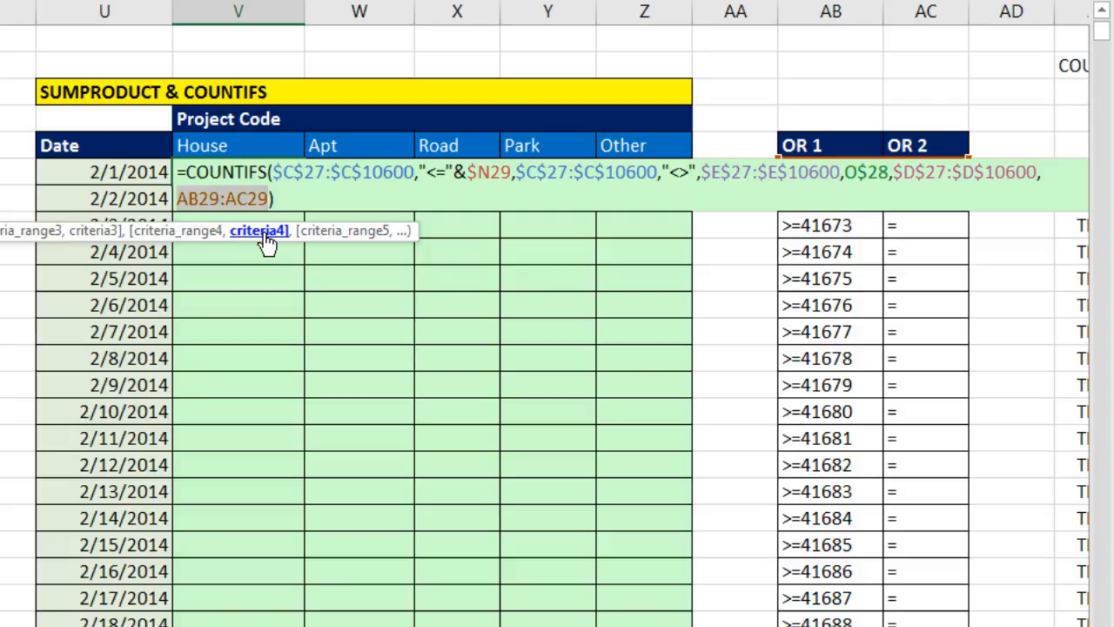
key(F4)
key(F4)
key(F4)
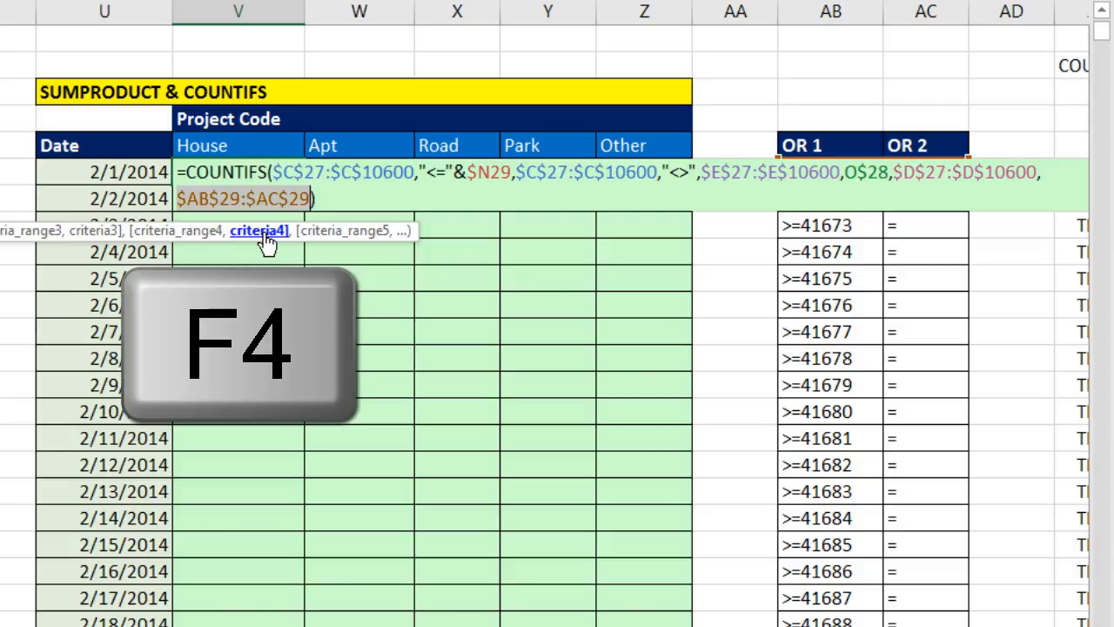
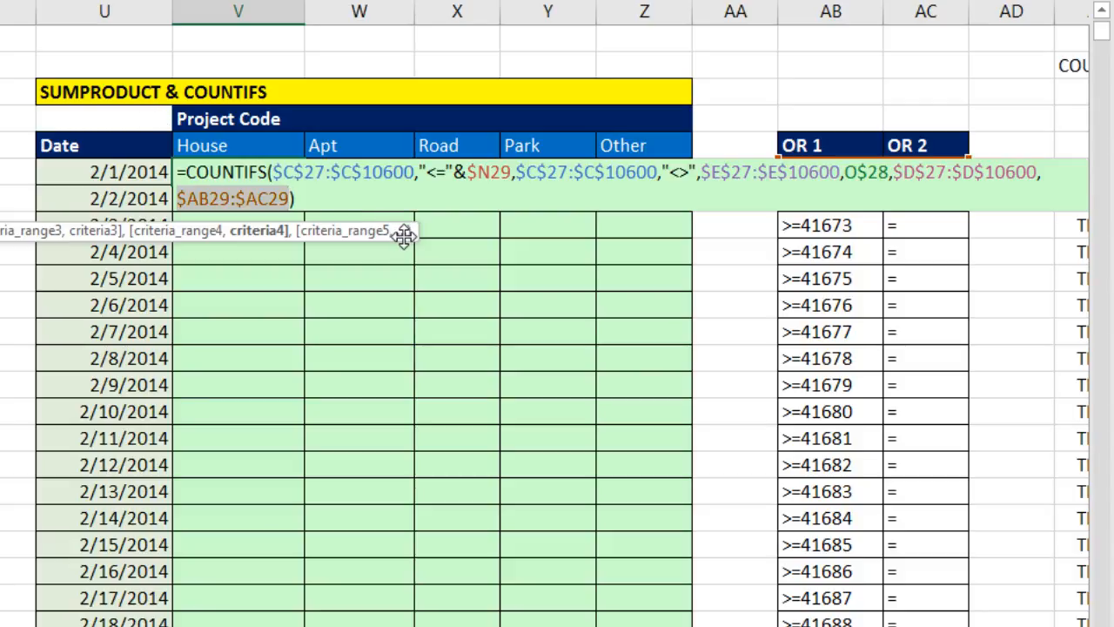
key(ctrl+Return)
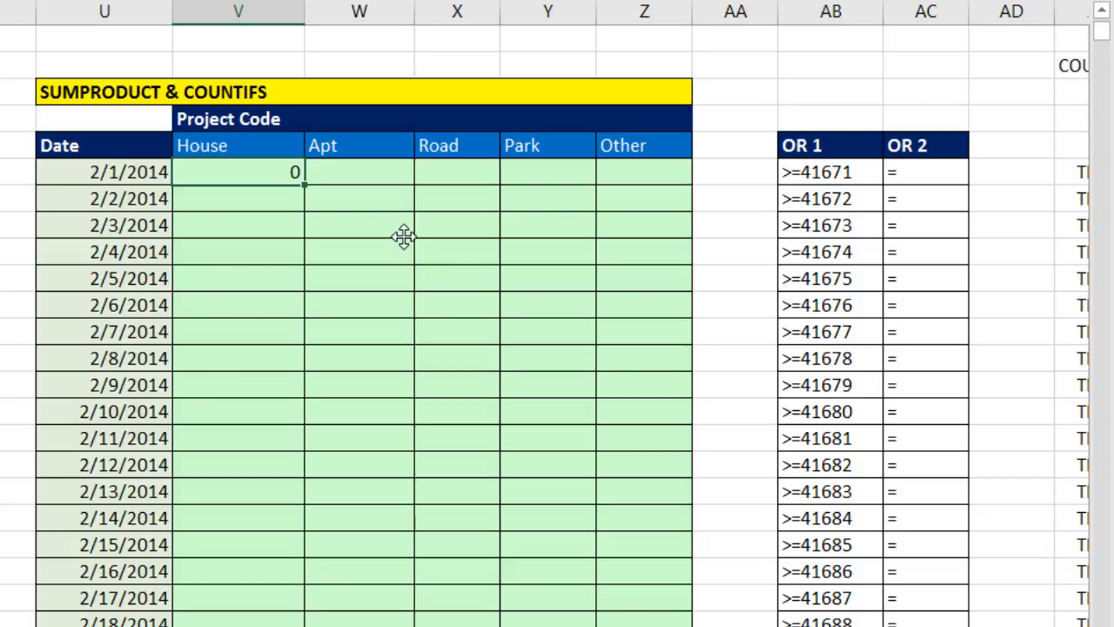
Evaluate the COUNTIFS formula in V29 to inspect the array it returns, and restore the formula without changes
key(F2)
key(F9)
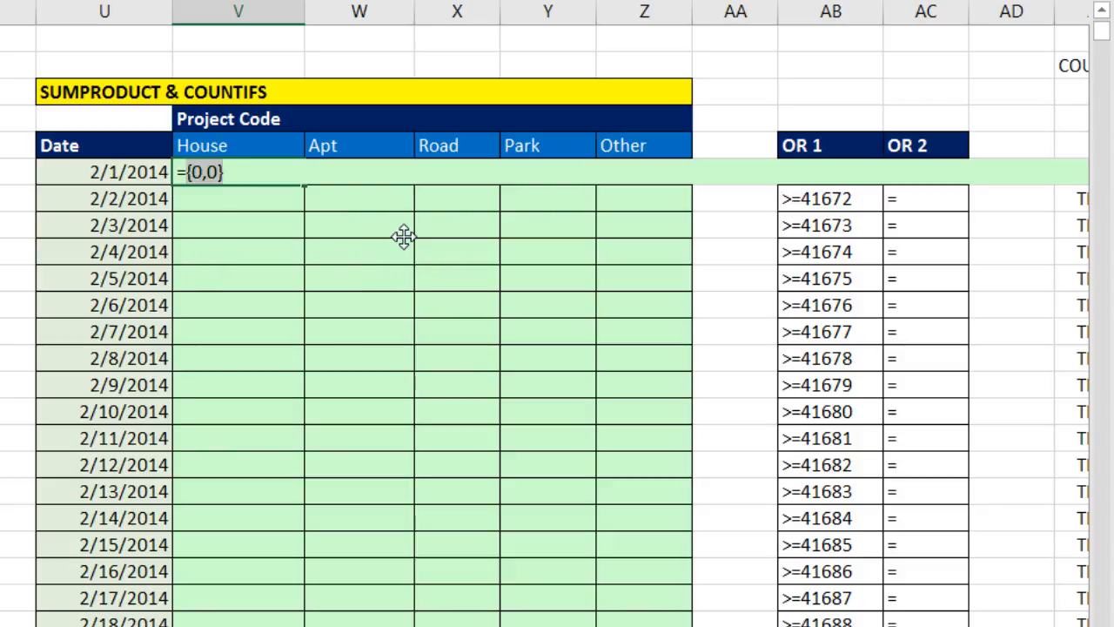
key(ctrl+z)
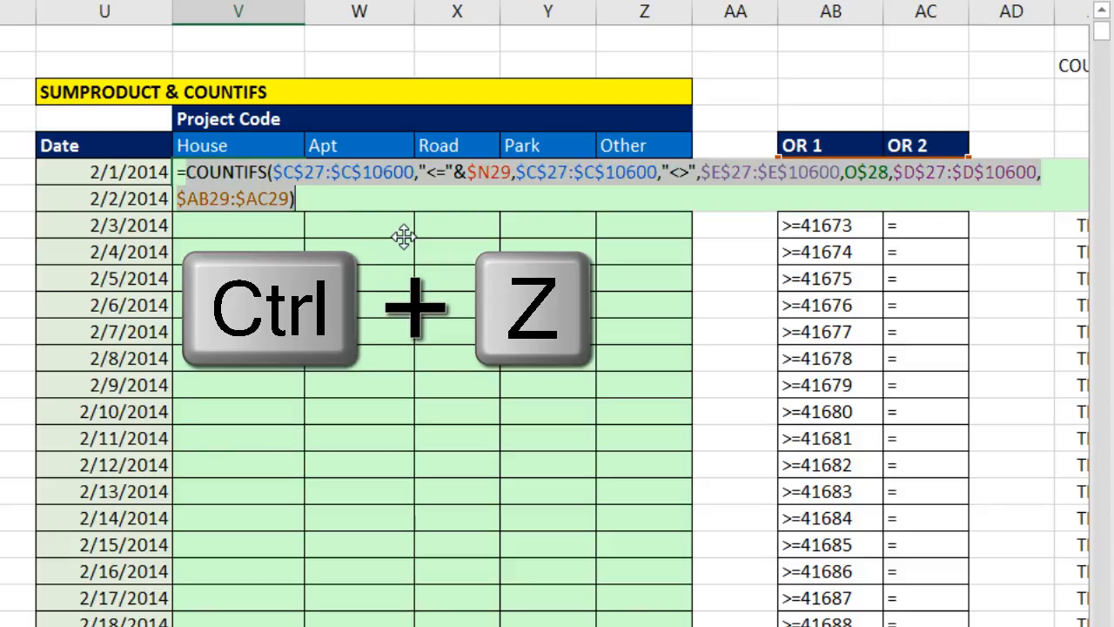
key(Escape)
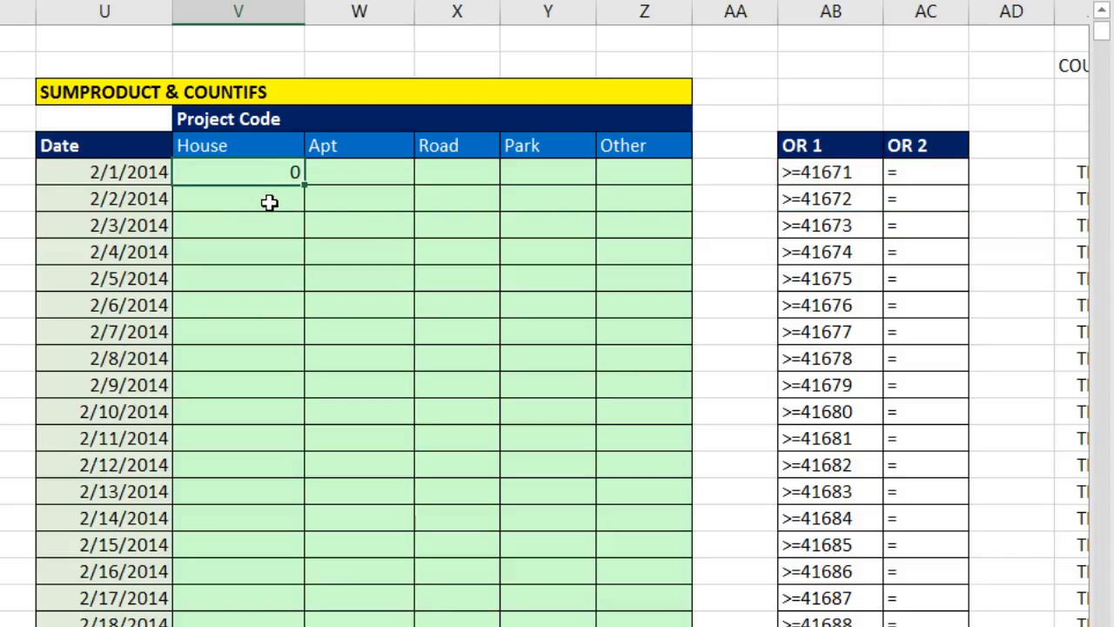
Copy V29's COUNTIFS formula across to column Z and down the table, and evaluate W34 to inspect its array
drag(304, 185, 692, 187)
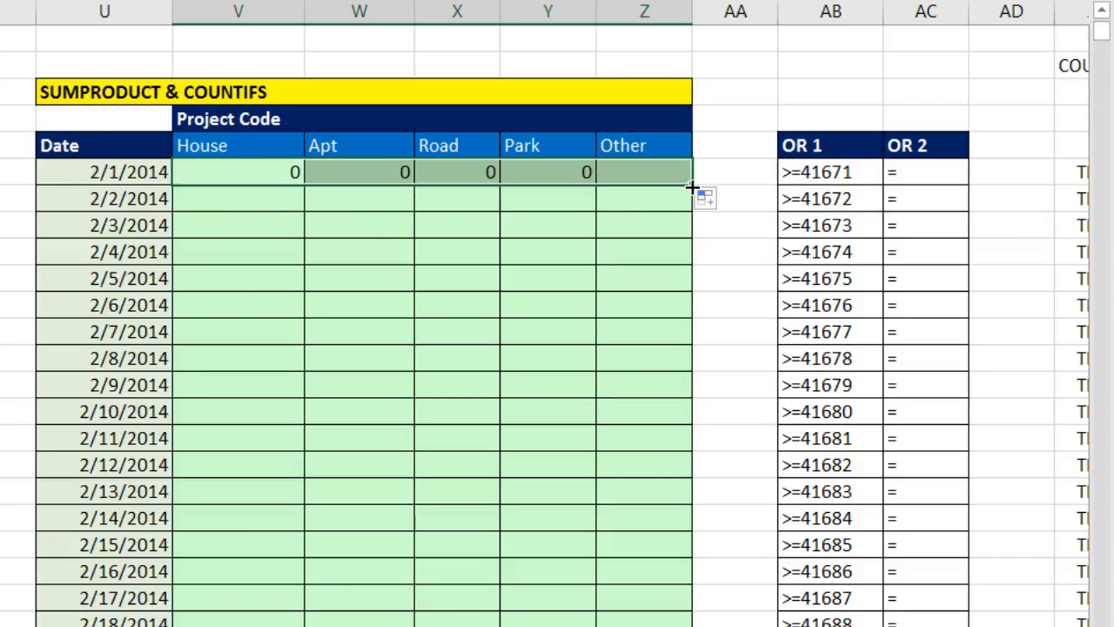
double_click(692, 186)
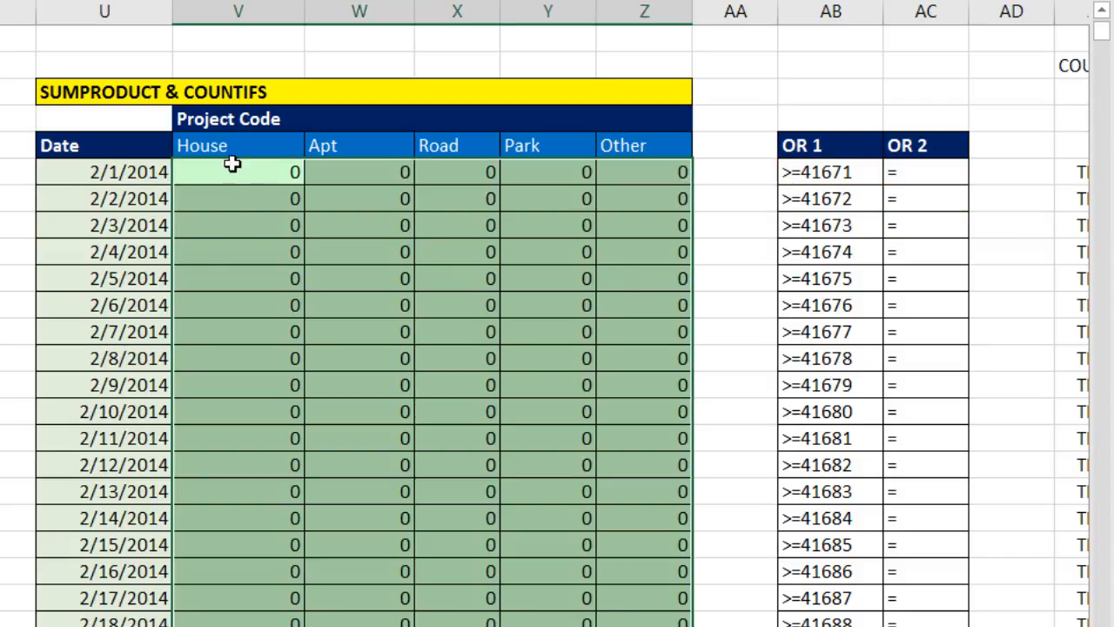
click(392, 305)
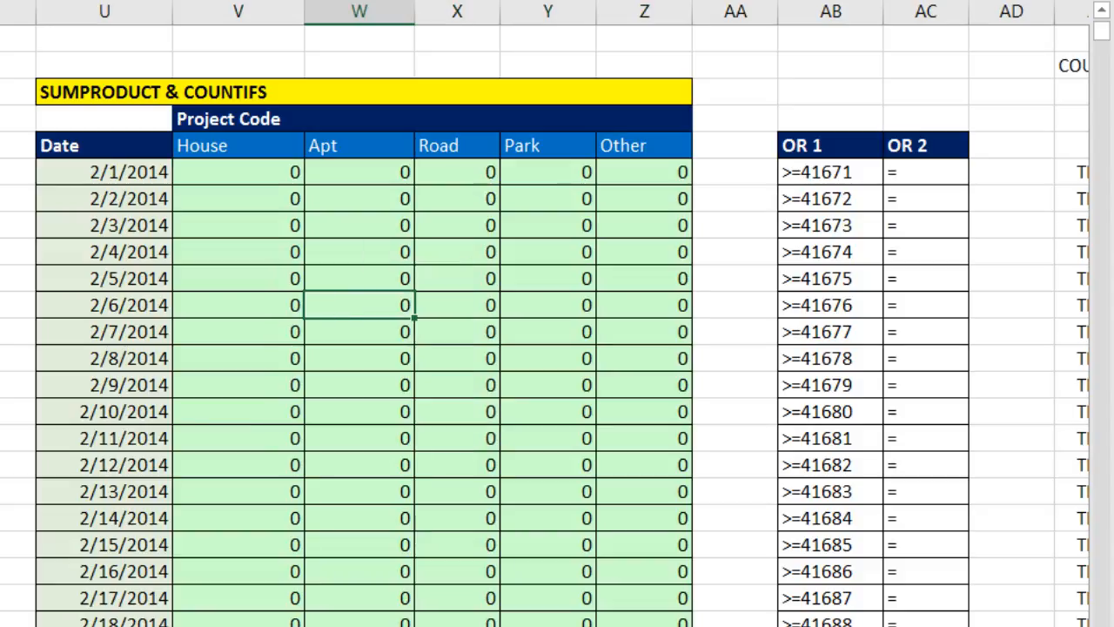
key(F2)
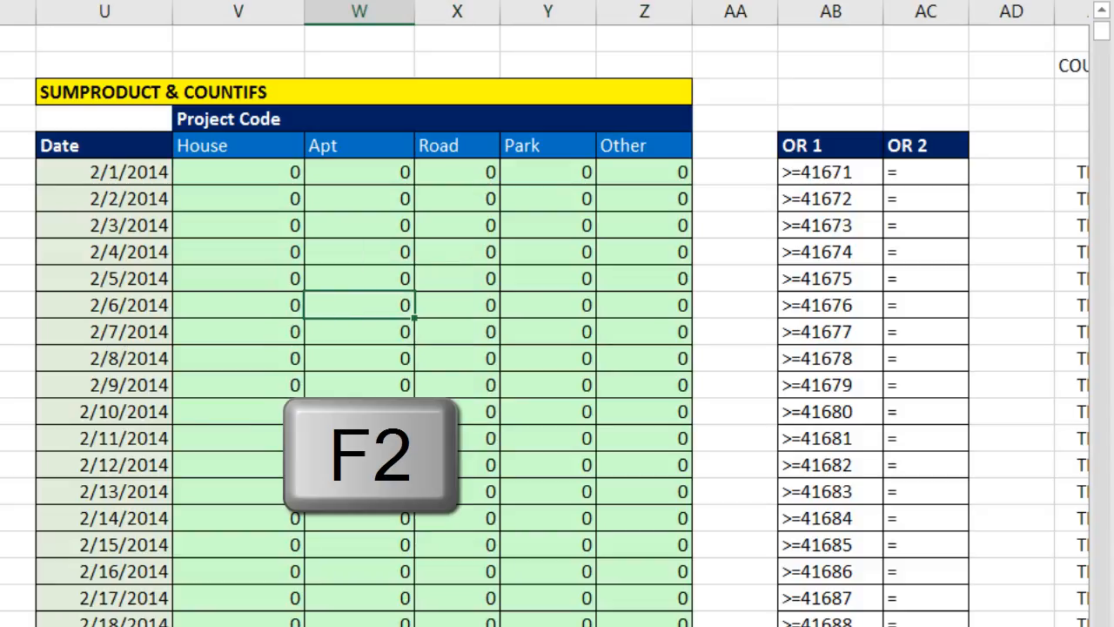
key(F9)
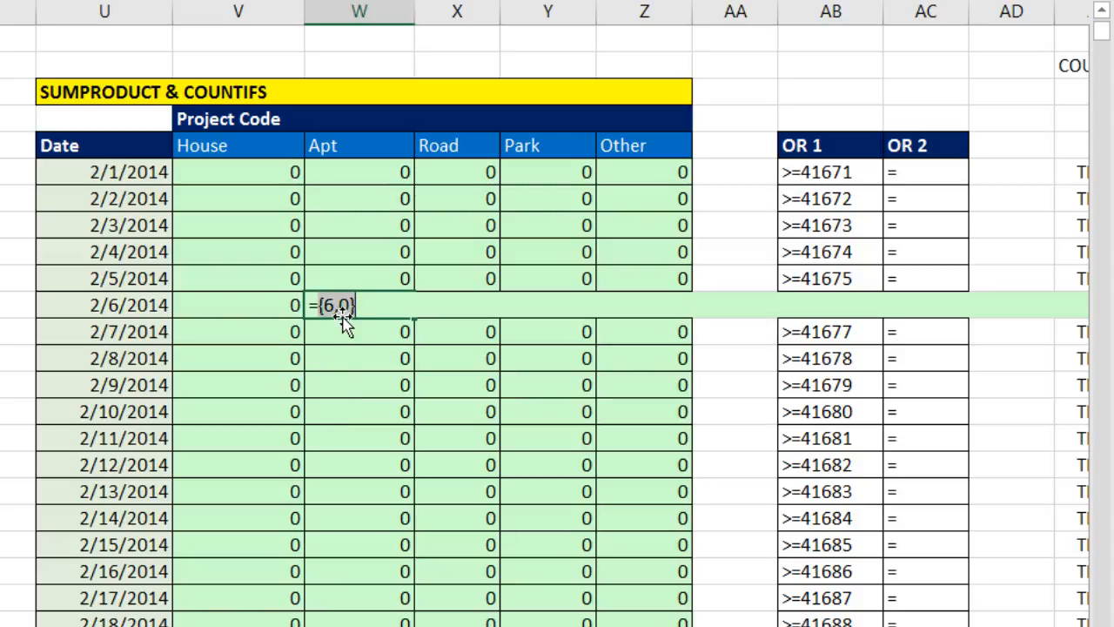
key(Escape)
Wrap the COUNTIFS formula in V29 in SUMPRODUCT and copy it across to column Z and down the table
click(286, 175)
key(F2)
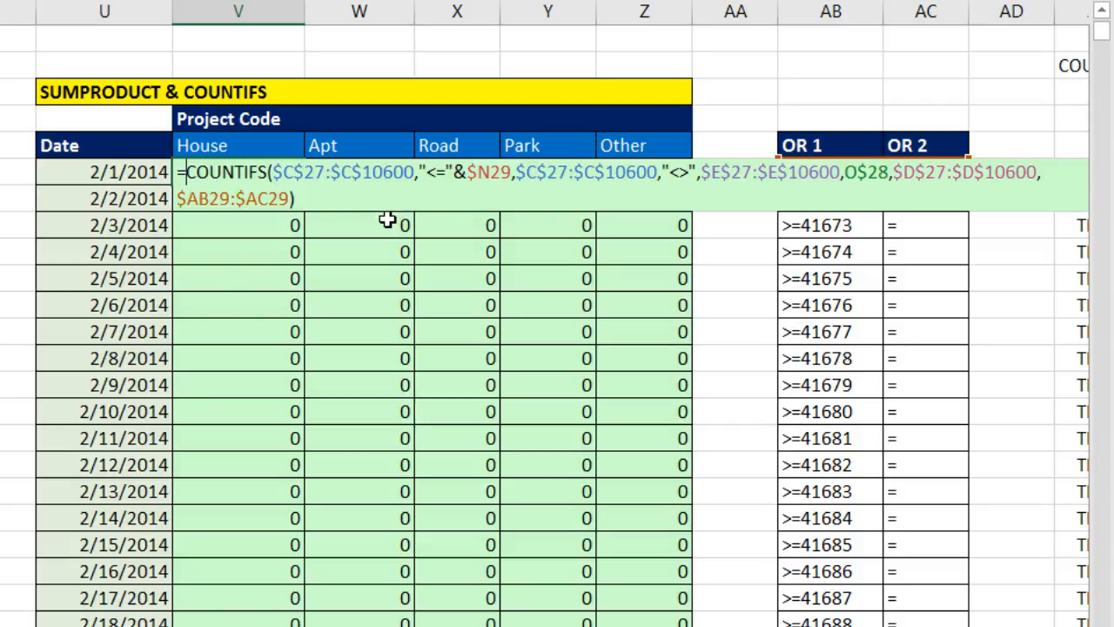
text(sump)
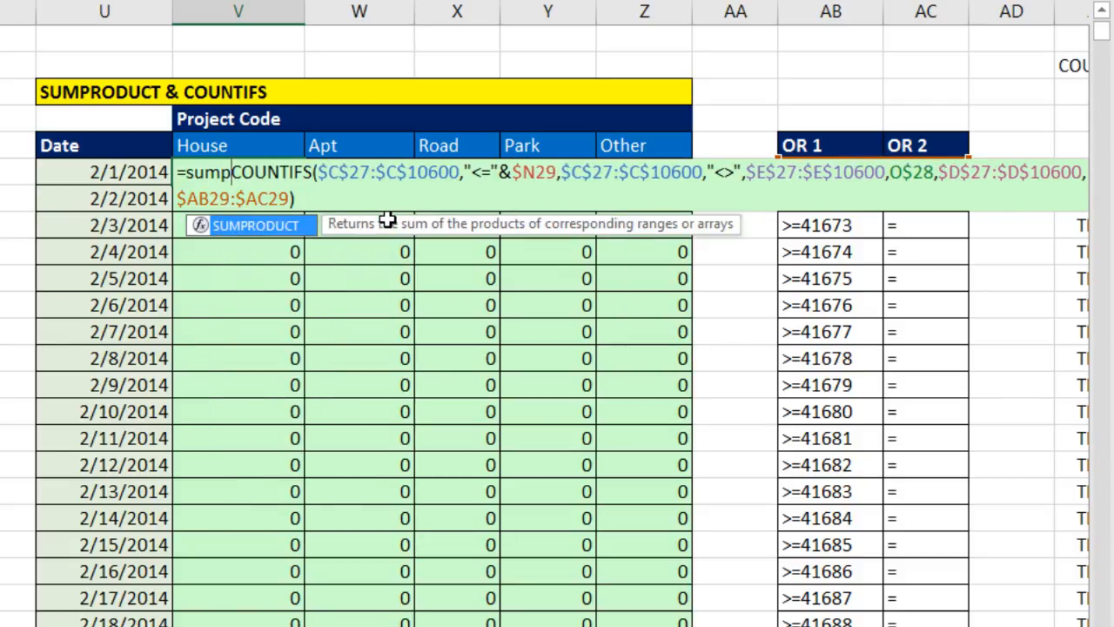
key(Tab)
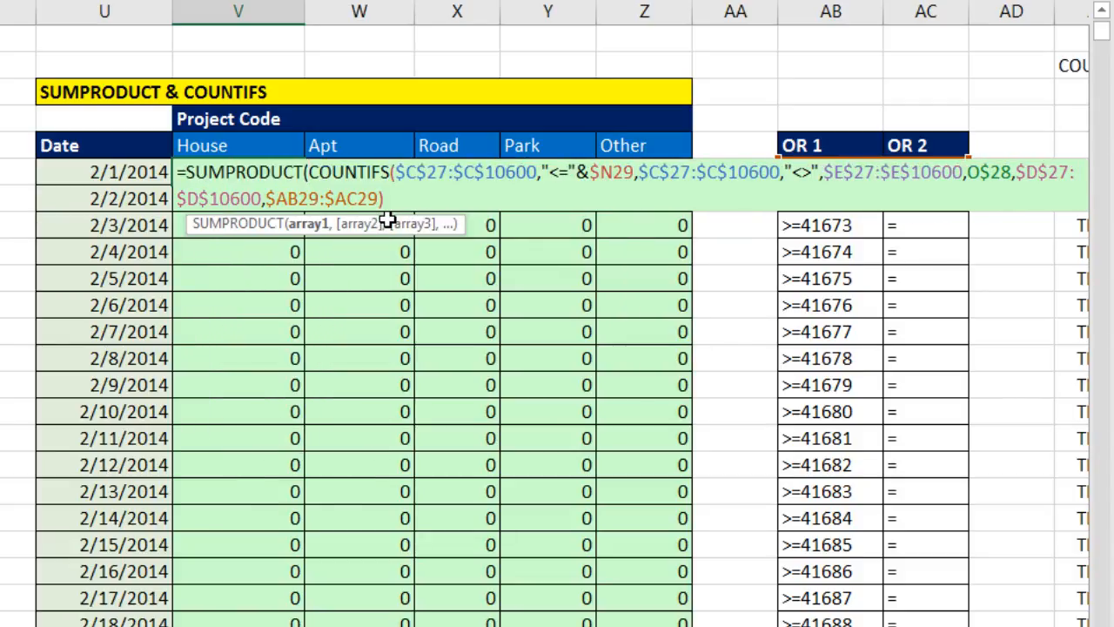
click(310, 225)
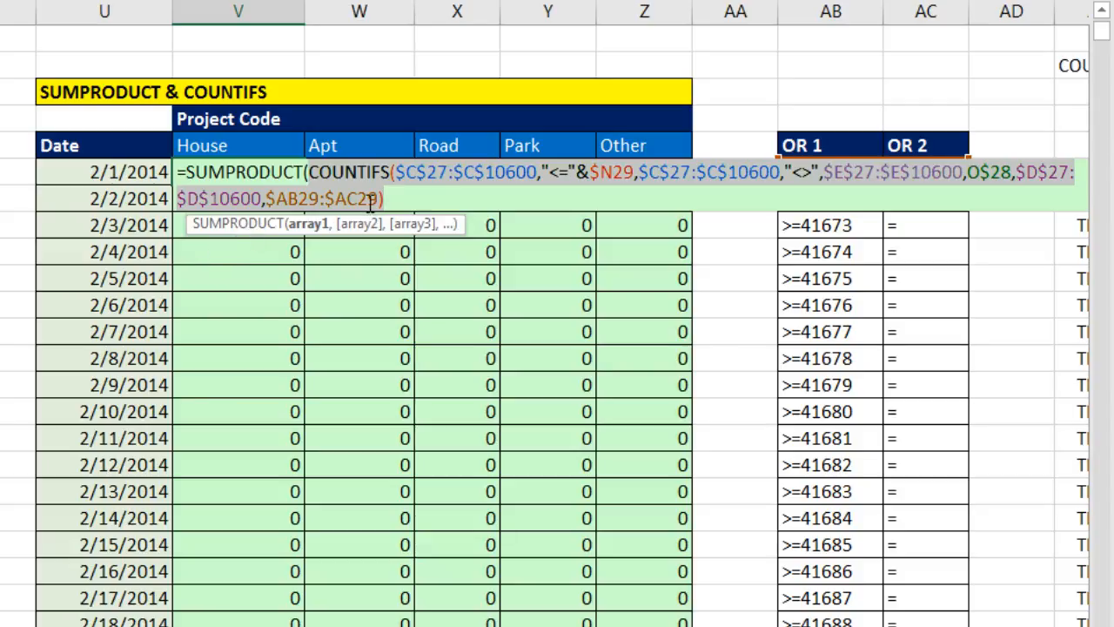
click(403, 199)
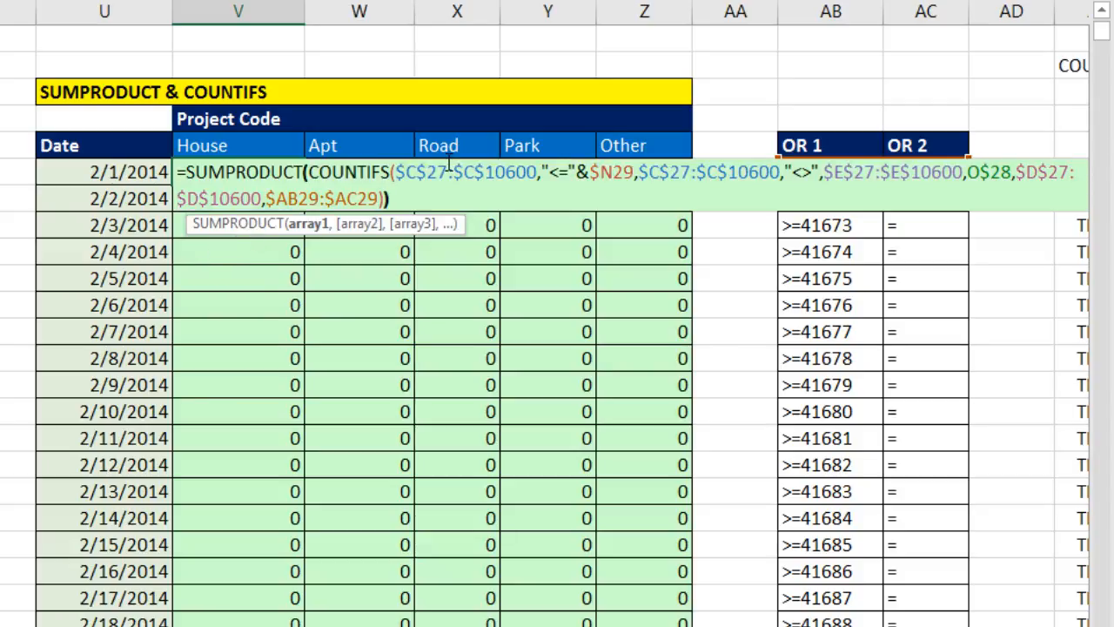
key(ctrl+Return)
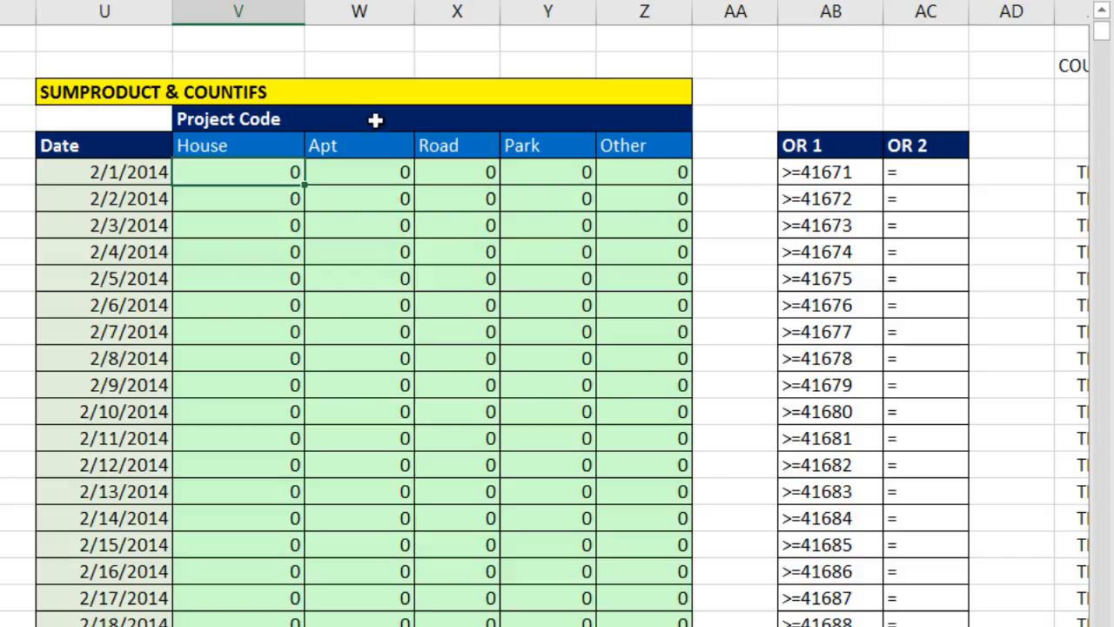
drag(305, 184, 690, 184)
double_click(690, 183)
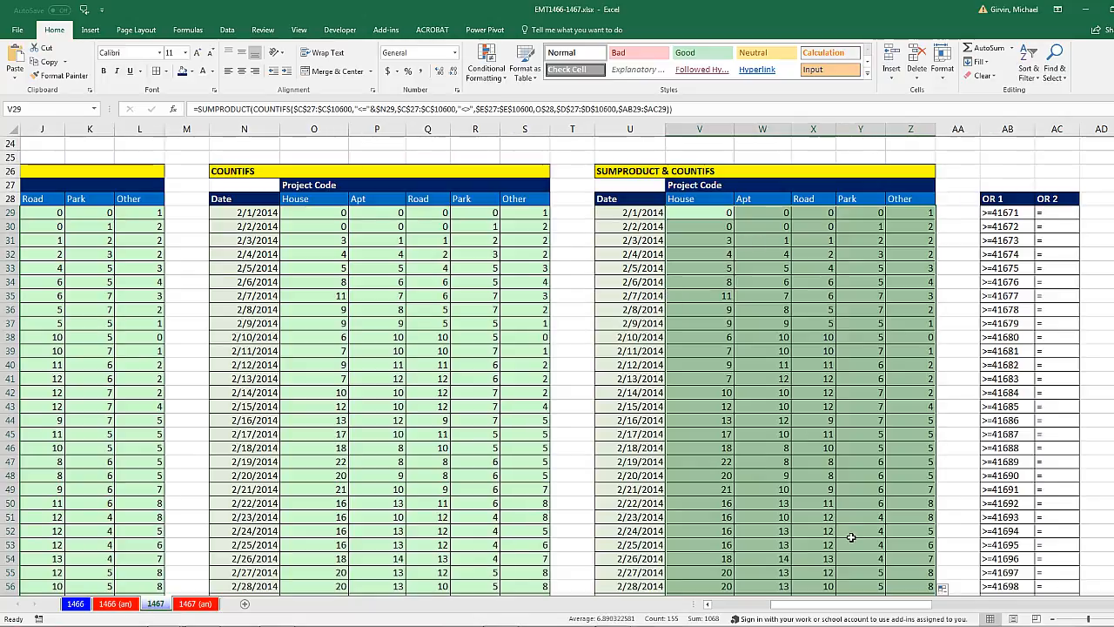
Copy the COUNT FALSE comparison block starting at AE25 and paste it at AK25
drag(840, 609, 894, 616)
drag(666, 158, 839, 494)
key(ctrl+c)
scroll(870, 348, up, 4)
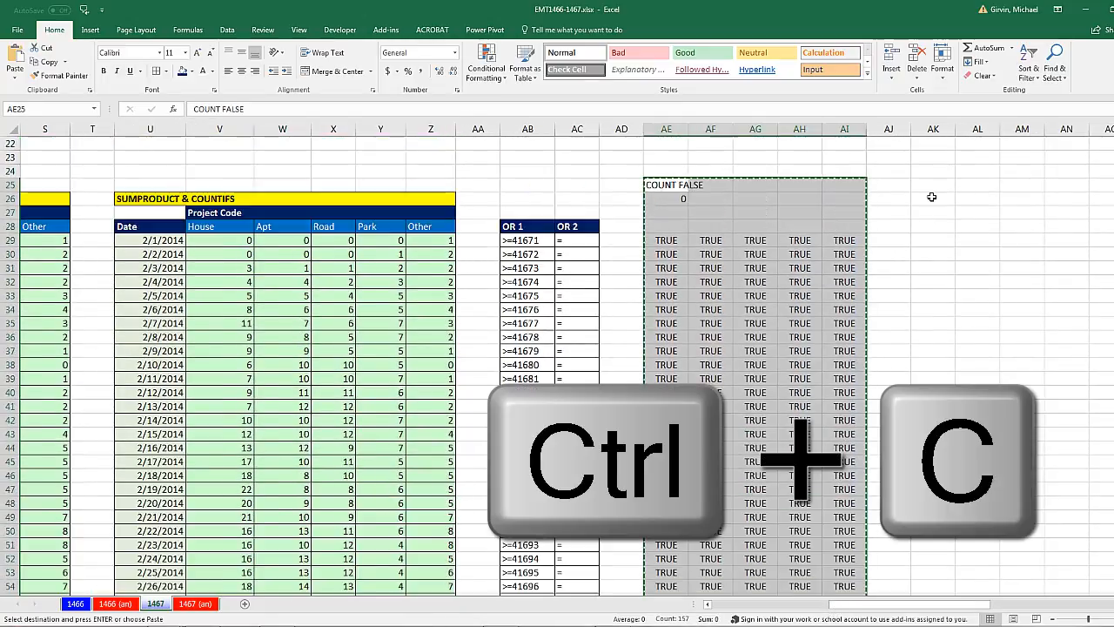
click(932, 185)
key(ctrl+v)
Change the comparison formula in AK29 to =V29=O29 and fill it through the comparison cells in columns AK to AO
drag(938, 238, 1105, 520)
scroll(933, 248, up, 3)
key(F2)
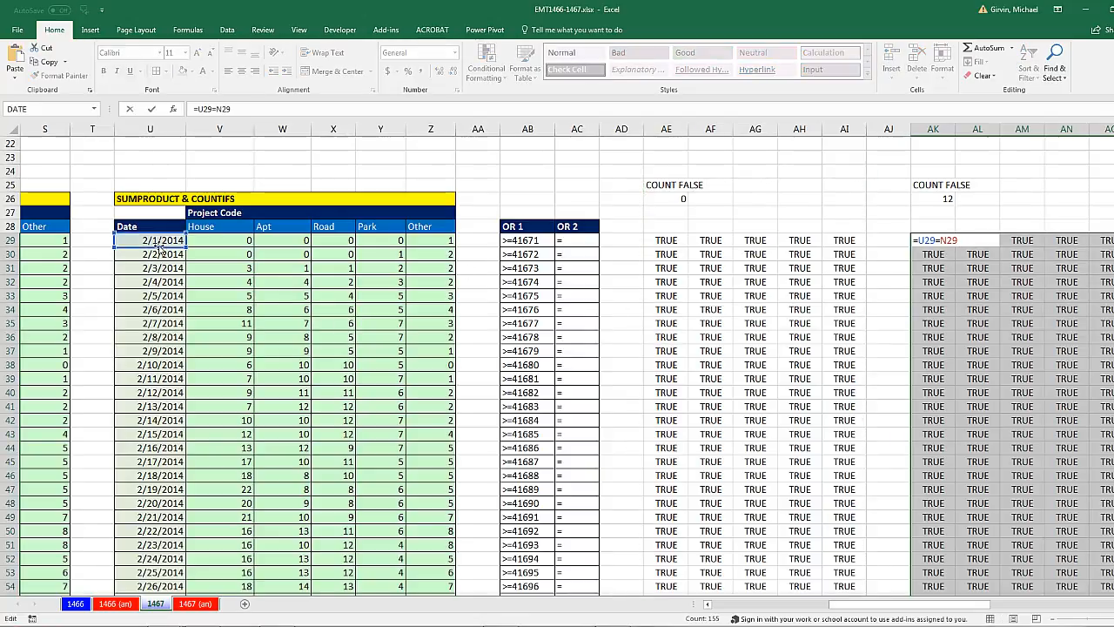
drag(160, 250, 226, 258)
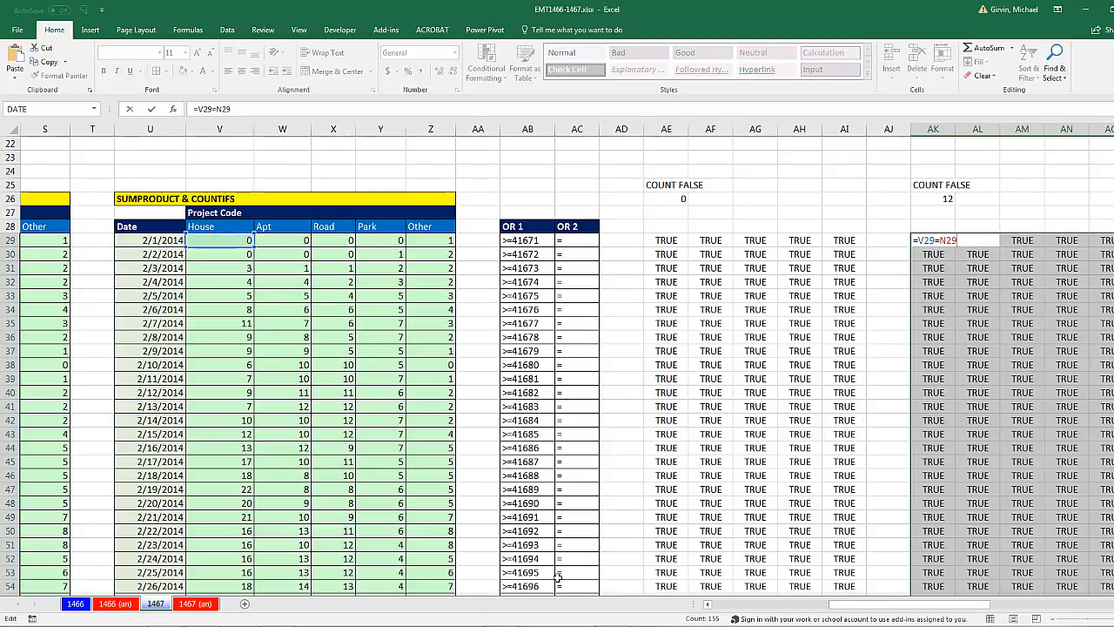
drag(923, 605, 812, 605)
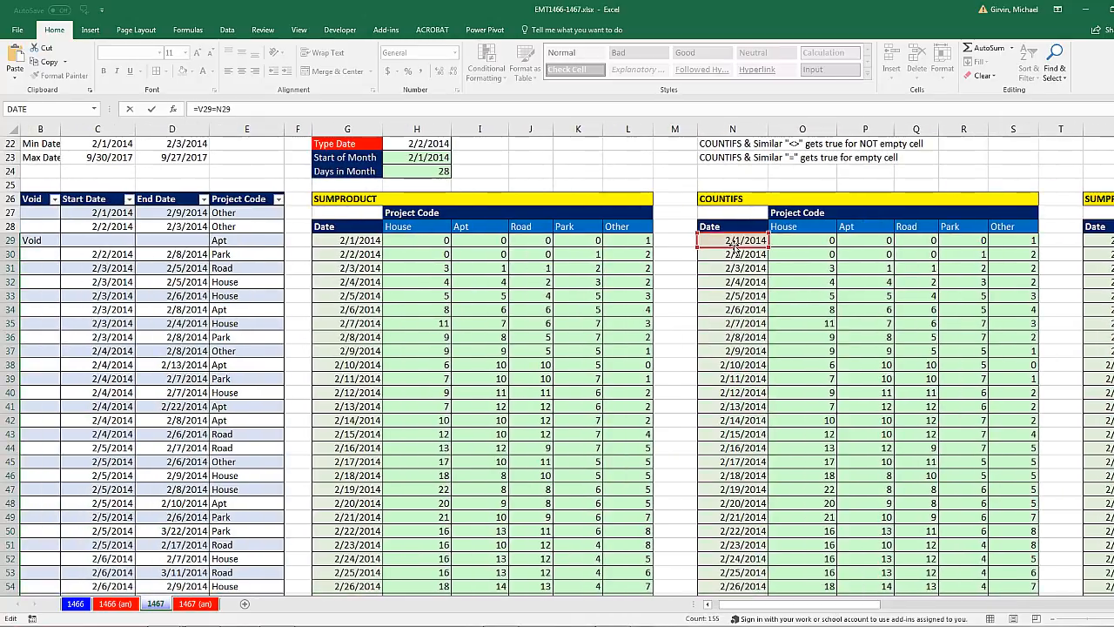
drag(777, 250, 847, 250)
drag(805, 605, 949, 607)
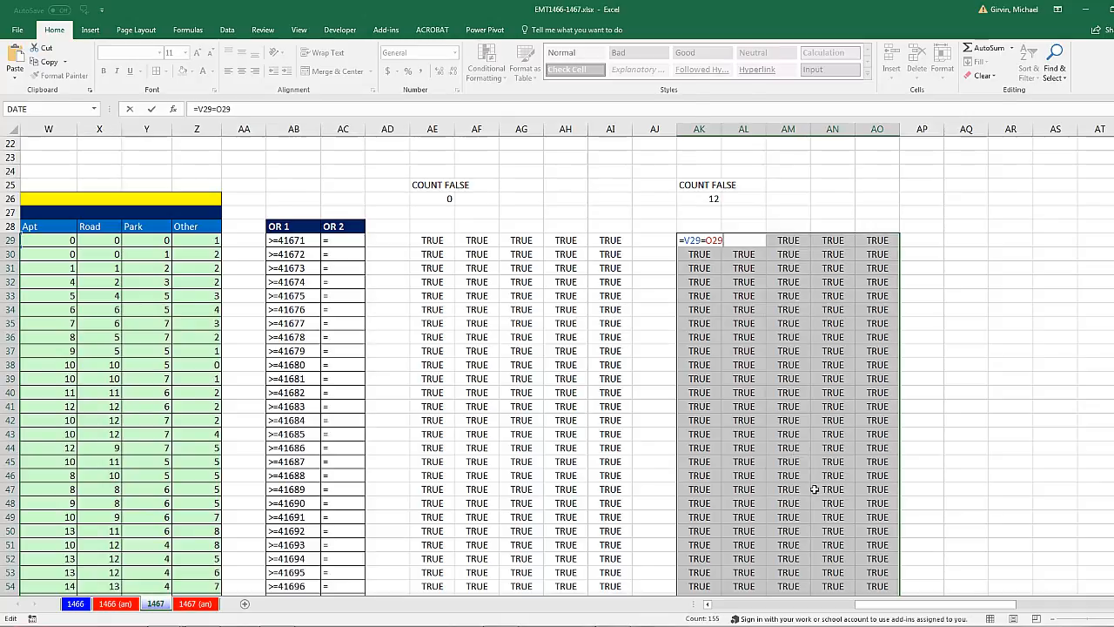
key(ctrl+Return)
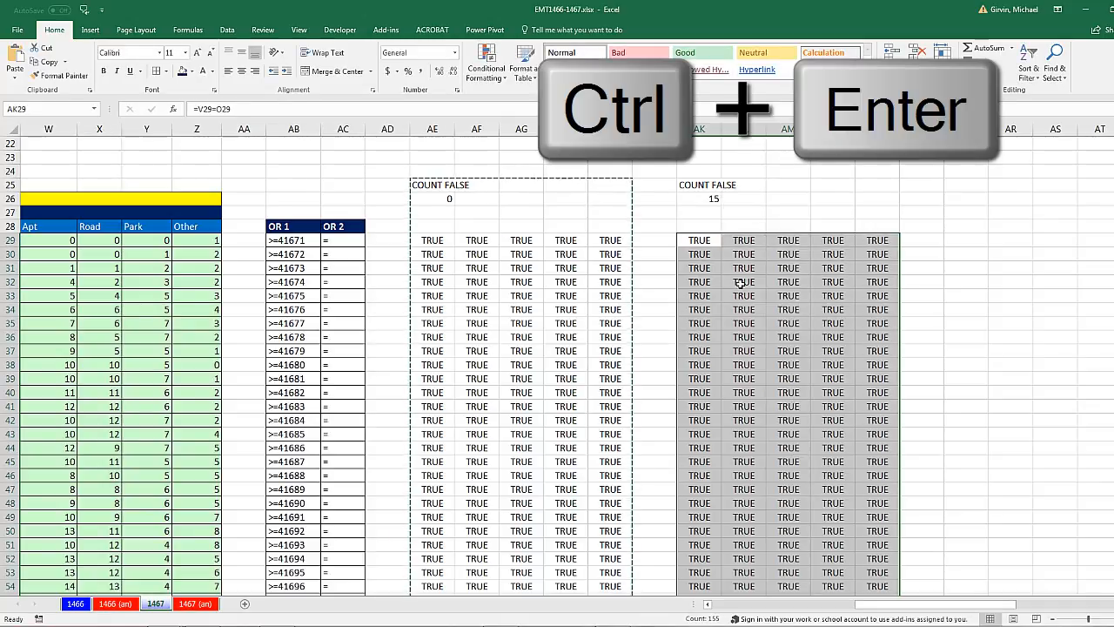
Check the COUNT FALSE formula in AK26 and examine rows 57 to 59 of the SUMPRODUCT & COUNTIFS table, including V57's formula
double_click(710, 199)
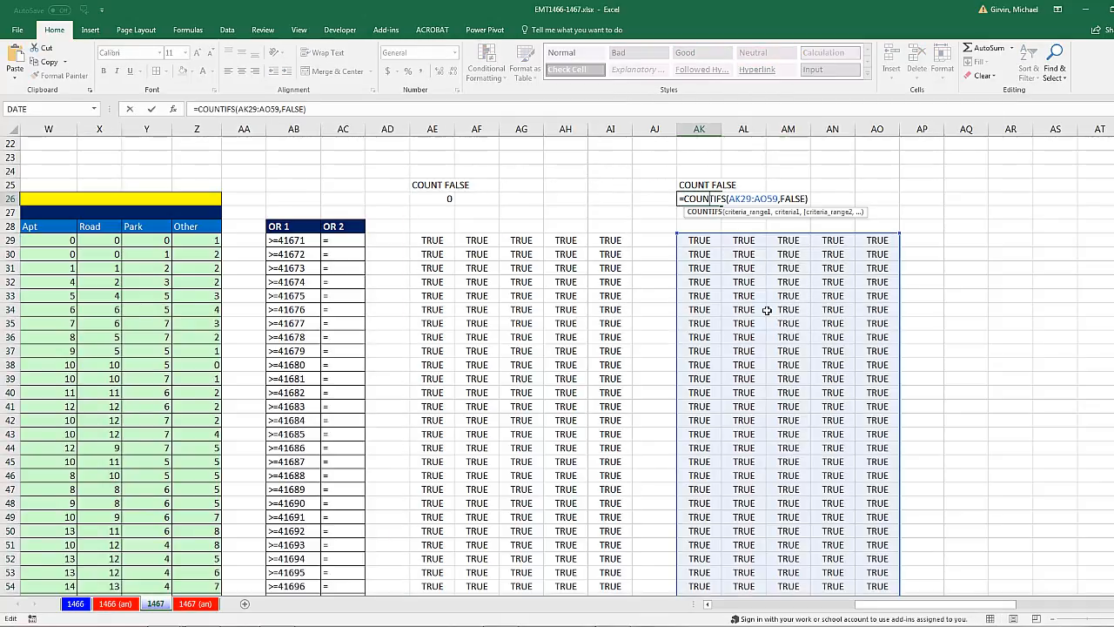
key(ctrl+Return)
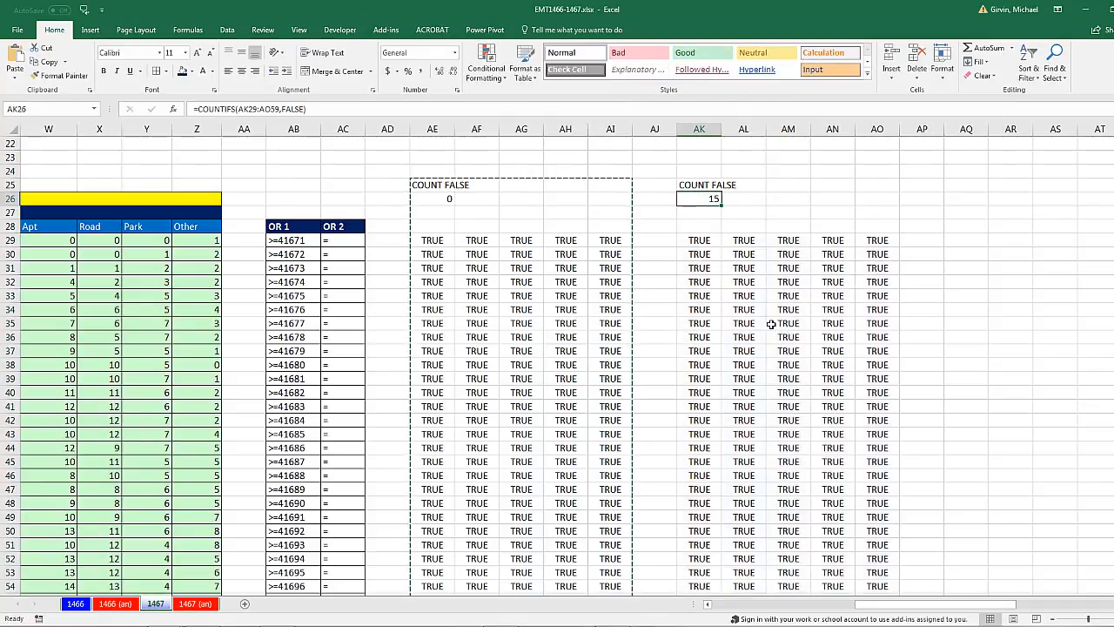
scroll(774, 340, down, 3)
drag(907, 604, 873, 611)
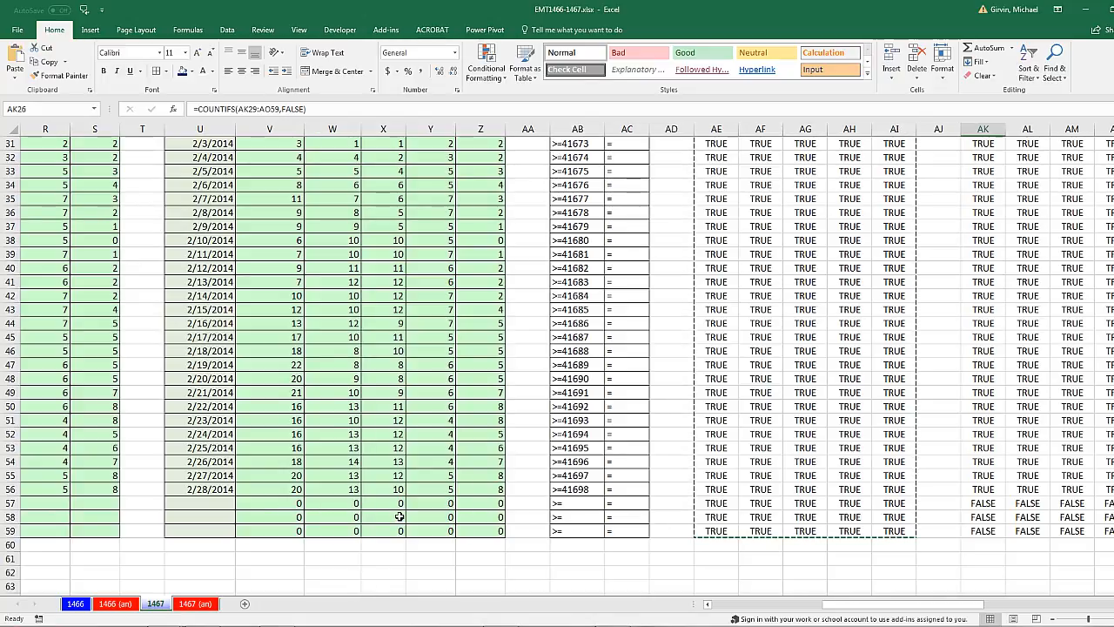
double_click(284, 505)
key(Escape)
drag(844, 609, 800, 609)
scroll(686, 518, up, 2)
scroll(686, 518, up, 1)
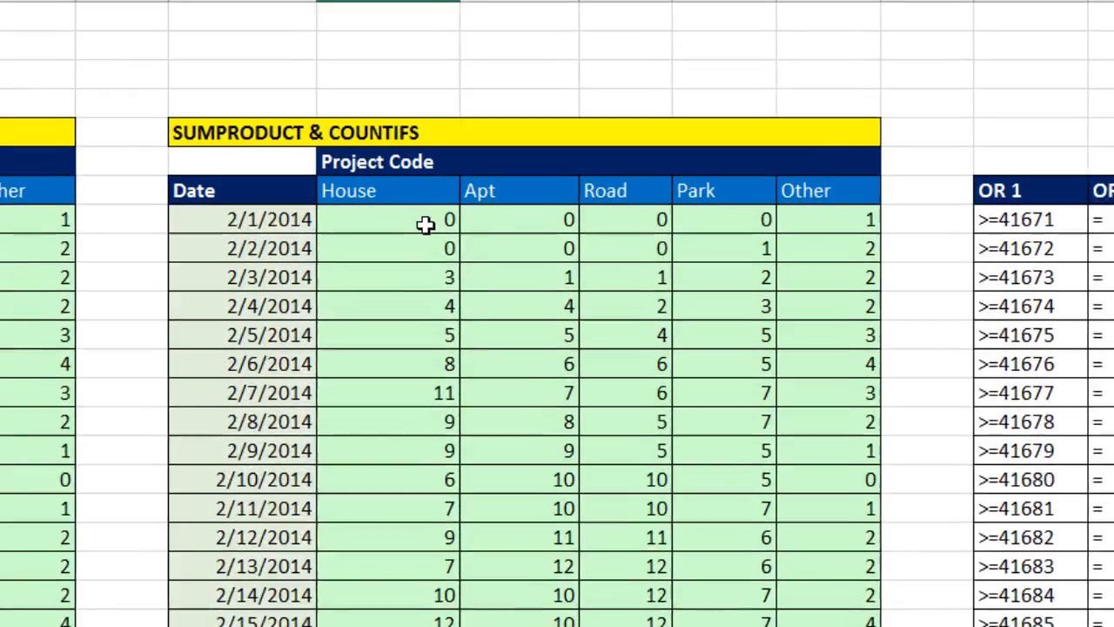
Wrap the SUMPRODUCT and COUNTIFS formula in V29 in IF(U29="","",…) so that an empty date returns a blank
click(623, 237)
double_click(339, 217)
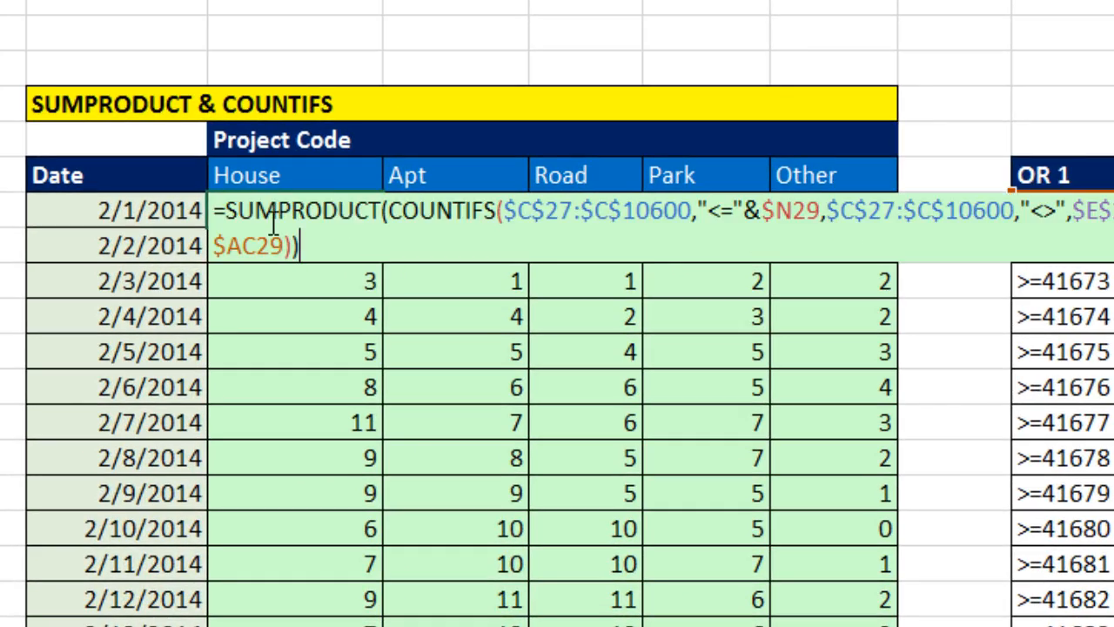
click(225, 210)
text(i)
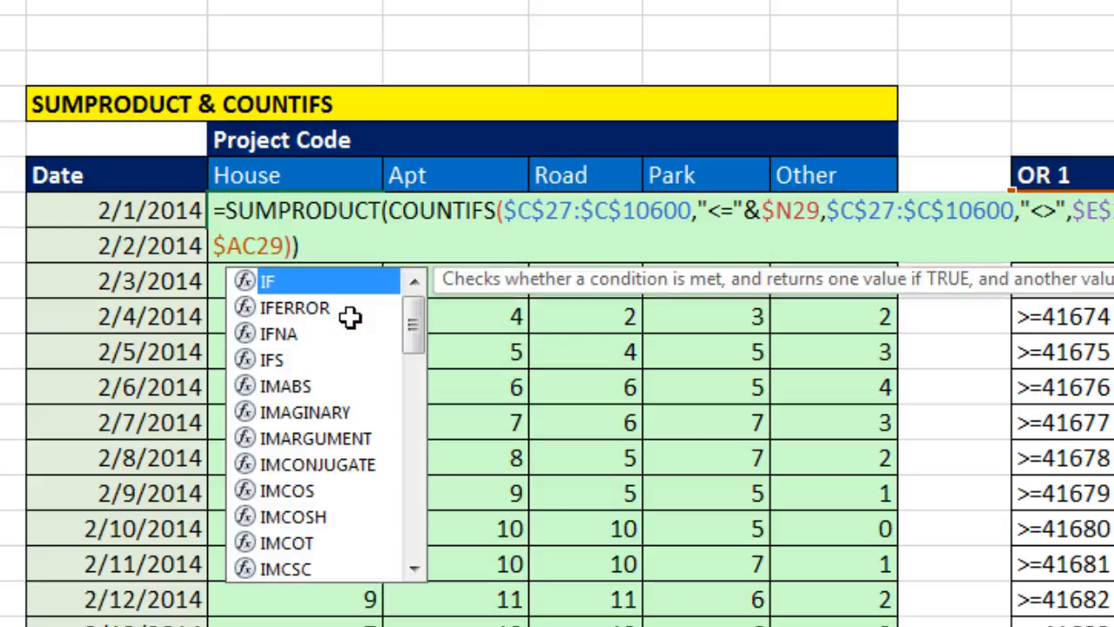
key(Tab)
click(179, 209)
text(="",)
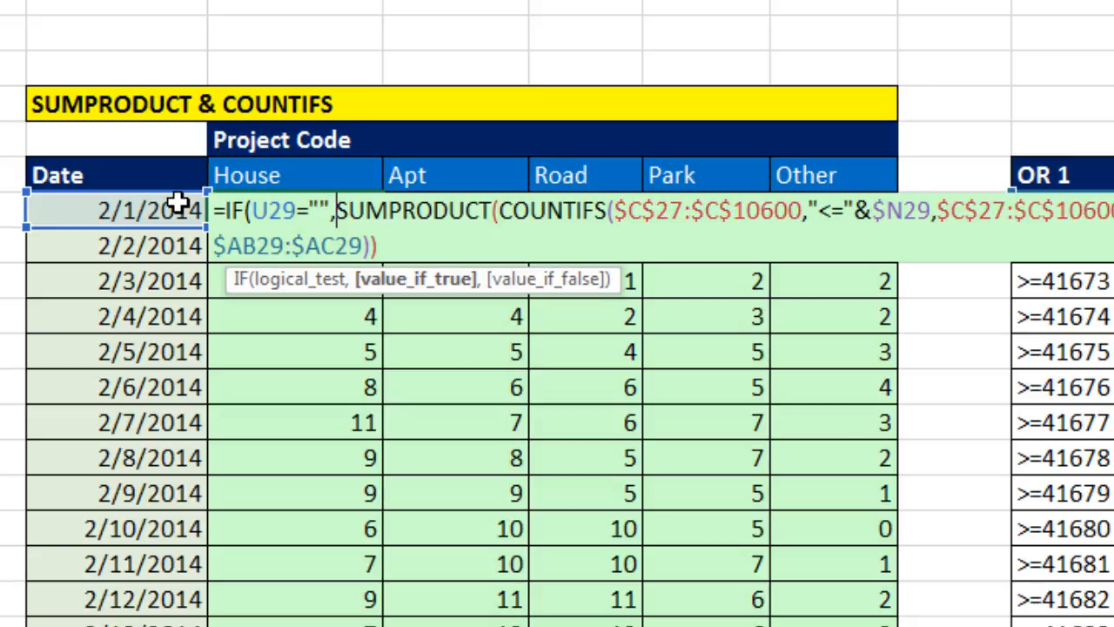
text("")
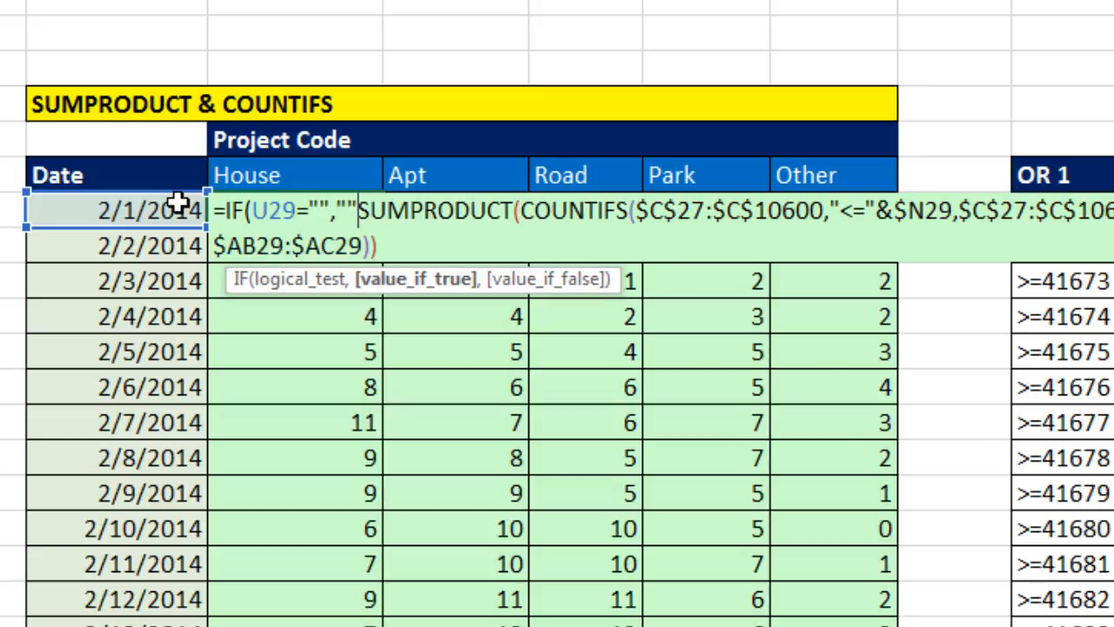
text(,)
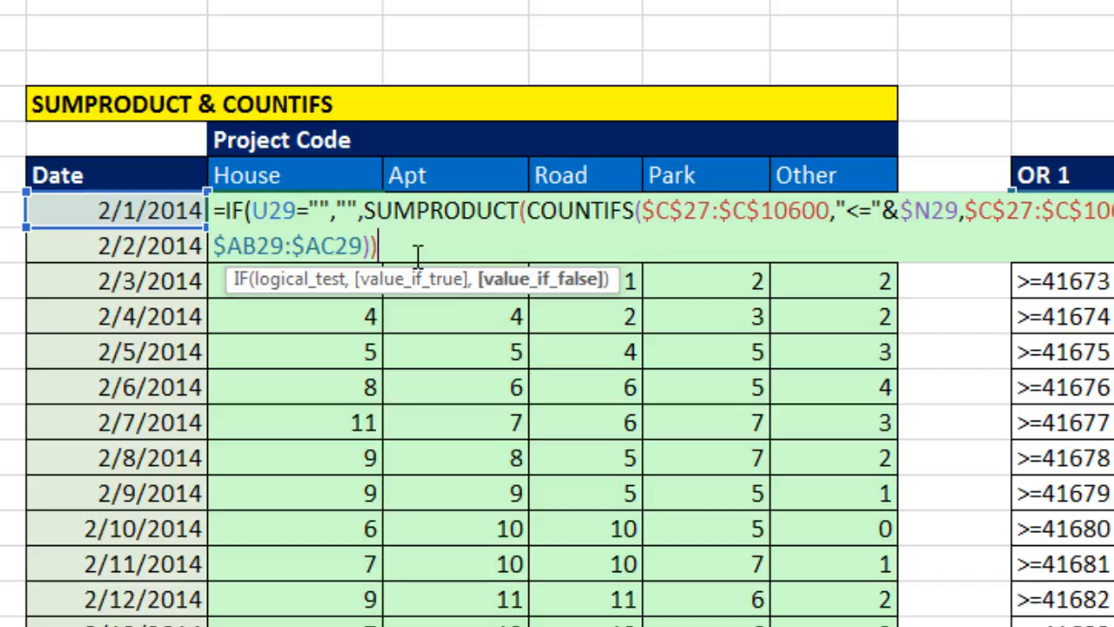
key(ctrl+Return)
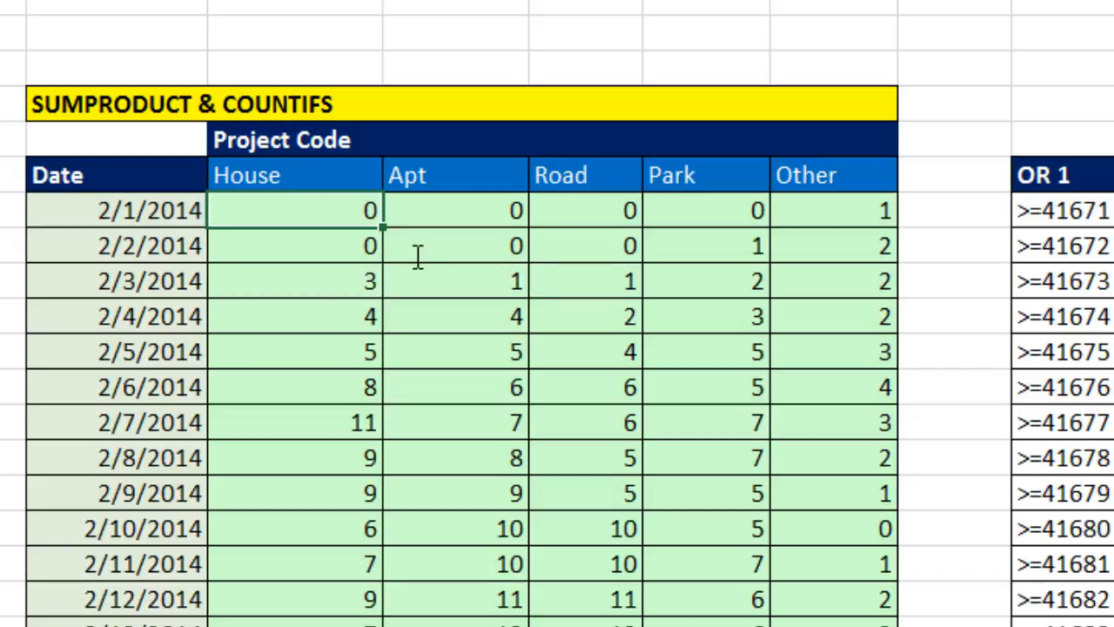
Copy the IF-wrapped formula from V29 across to column Z and down the table to row 59
drag(381, 228, 895, 229)
double_click(873, 236)
scroll(989, 511, down, 4)
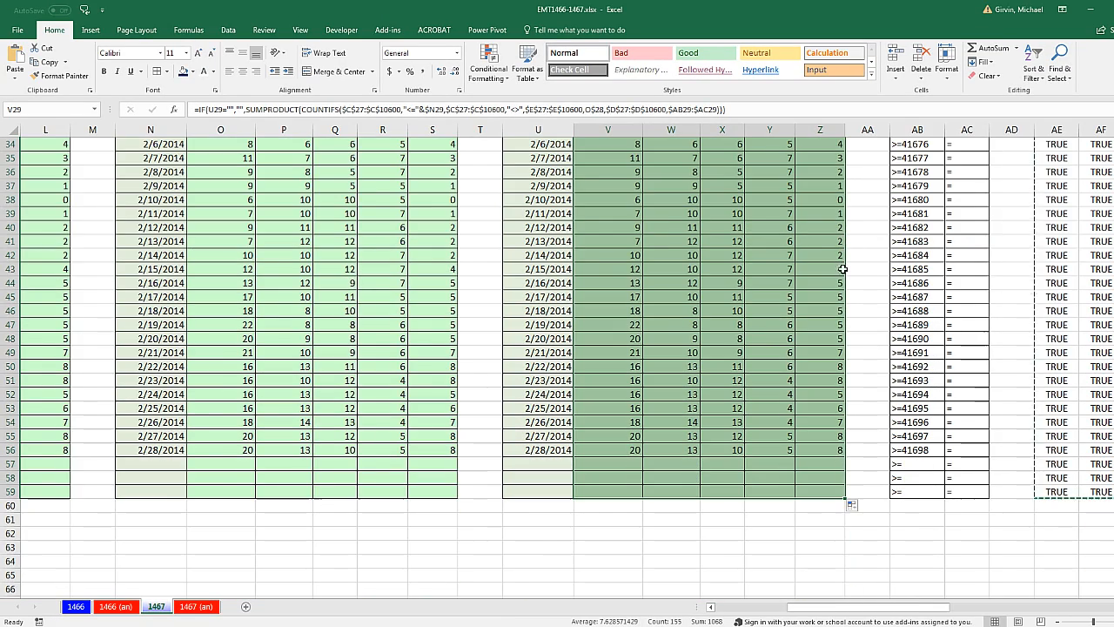
Compare how the OR criteria are handled in V29's SUMPRODUCT & COUNTIFS formula and in O29's two added COUNTIFS
drag(928, 612, 798, 611)
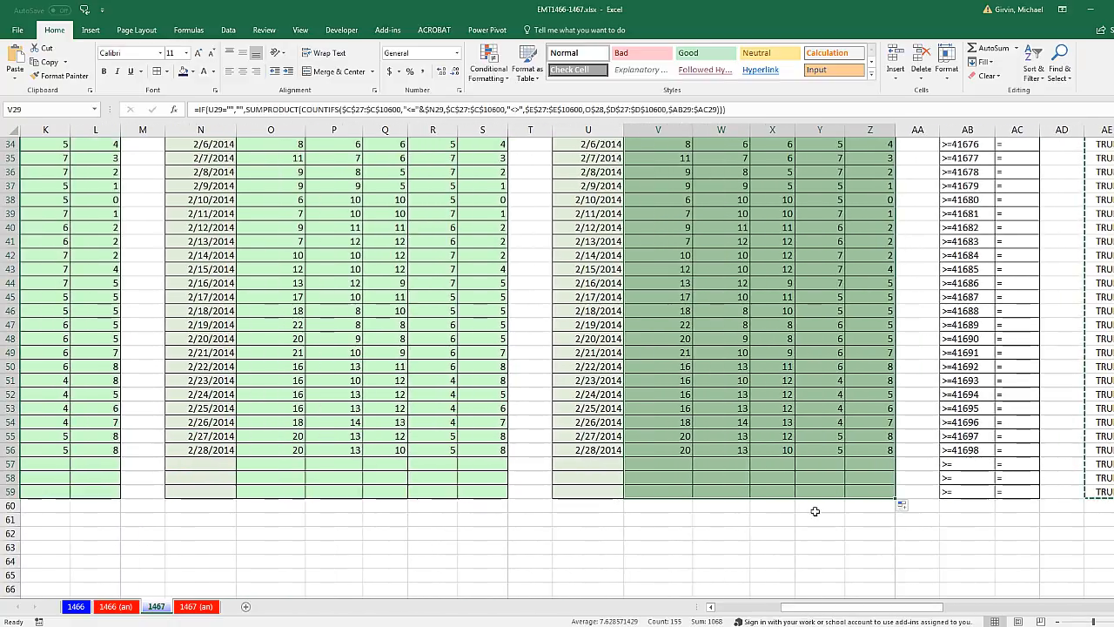
scroll(812, 500, up, 3)
scroll(810, 494, up, 2)
double_click(648, 284)
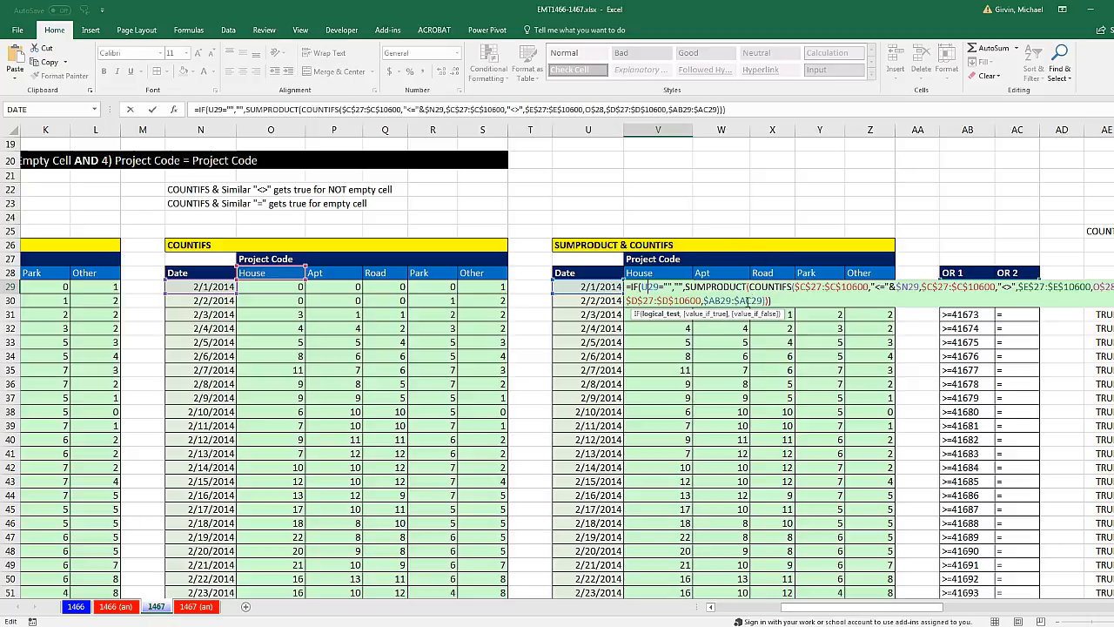
click(748, 300)
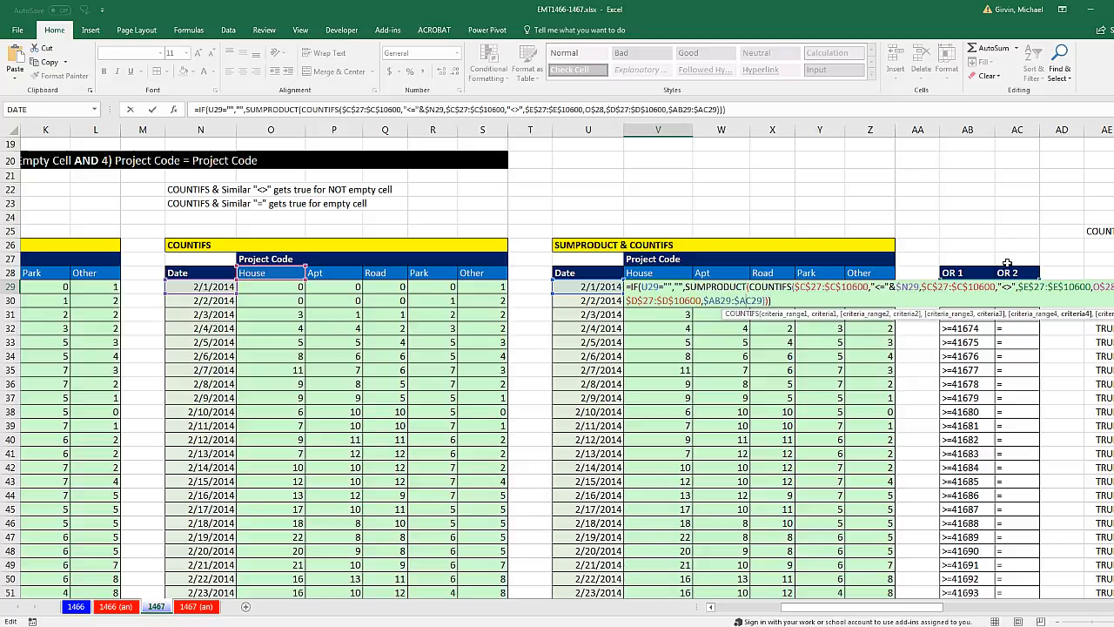
key(Escape)
double_click(284, 288)
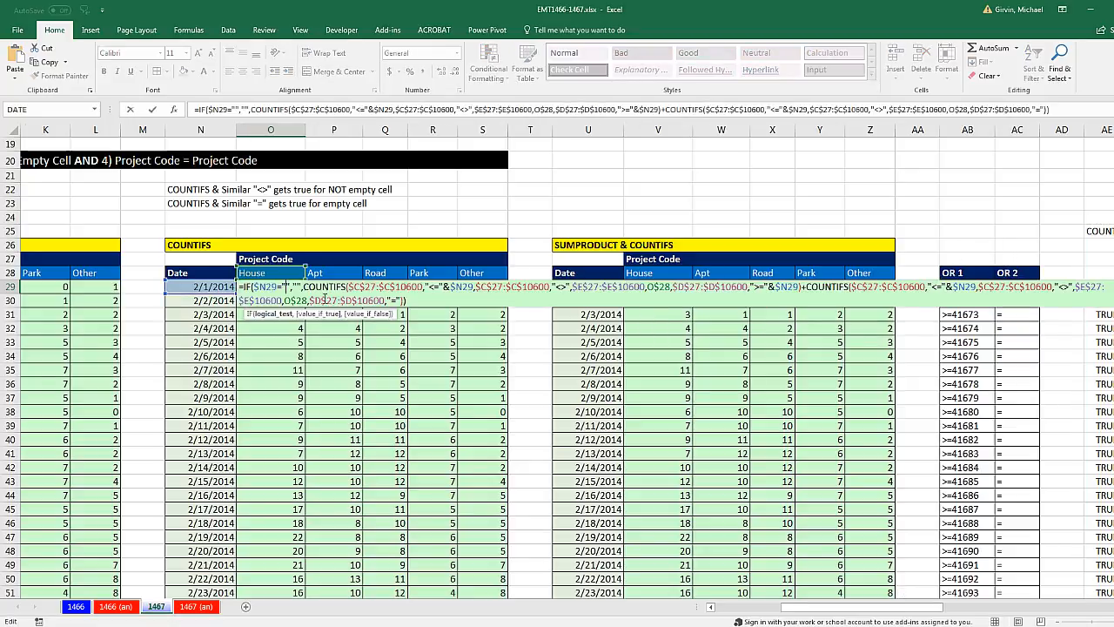
click(805, 287)
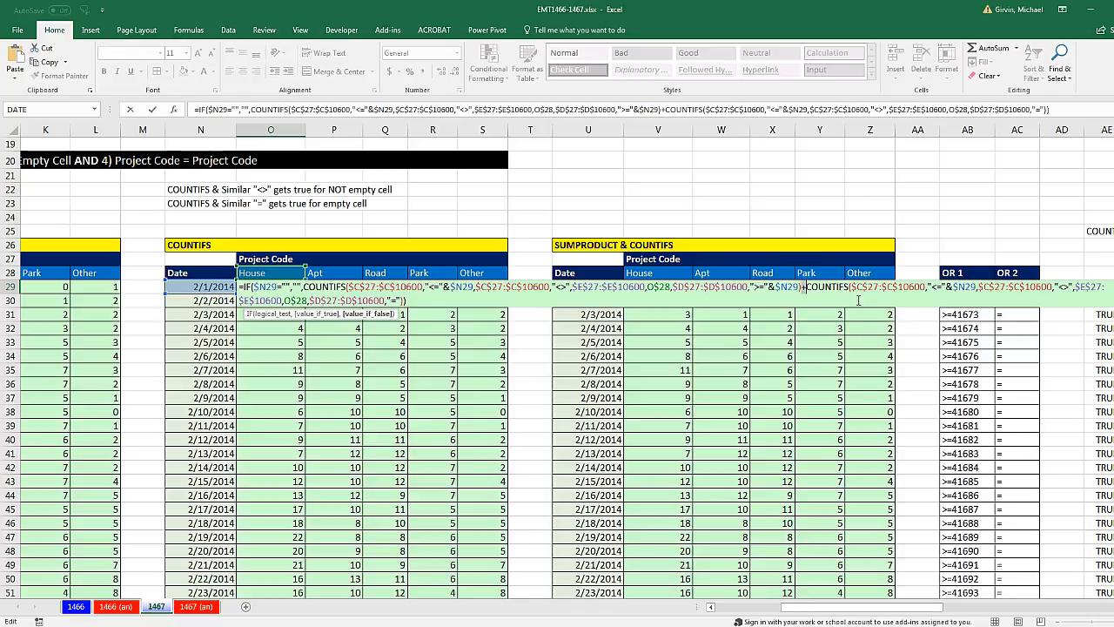
key(ctrl+Return)
Review the reference notes and logical tests above the tables, and examine the SUMPRODUCT formula in H29
drag(807, 608, 711, 609)
scroll(736, 615, up, 5)
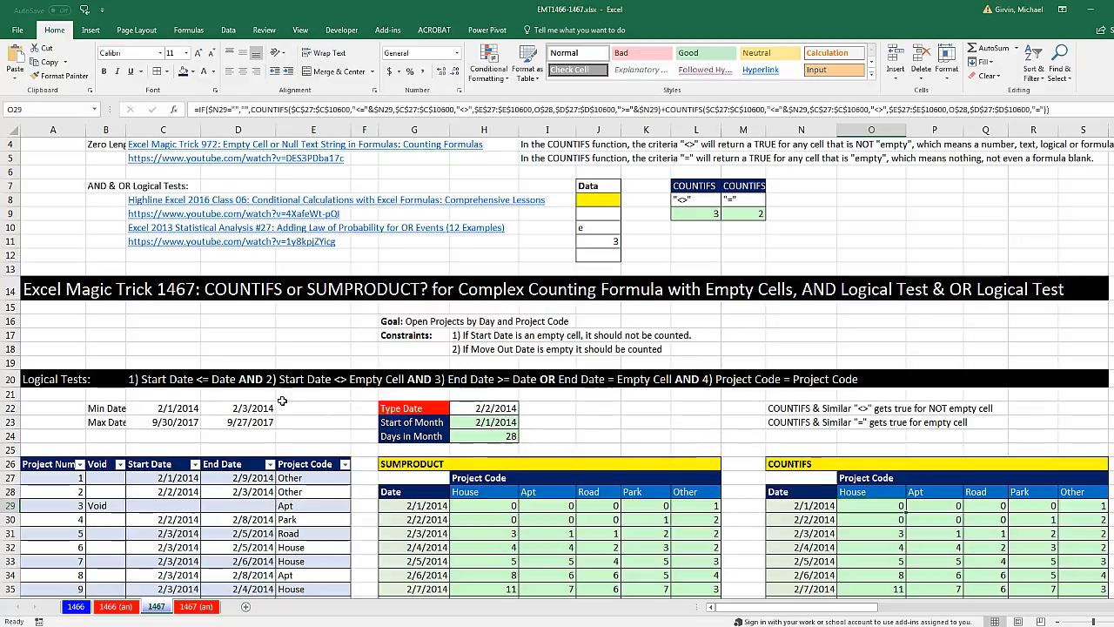
scroll(300, 409, up, 1)
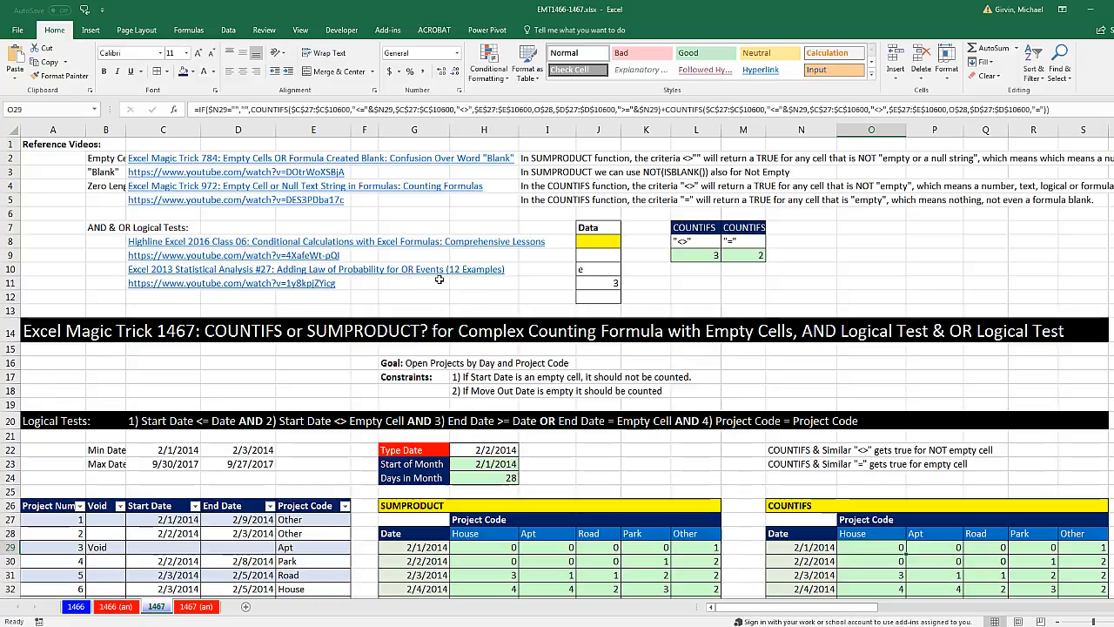
drag(836, 611, 884, 613)
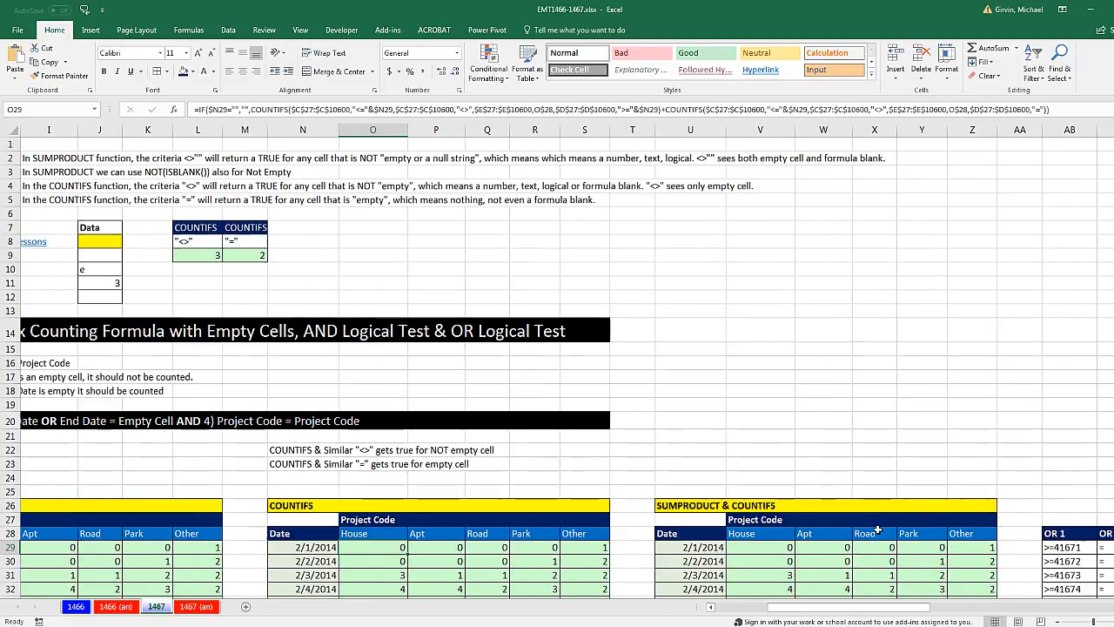
scroll(770, 344, down, 4)
drag(797, 607, 758, 607)
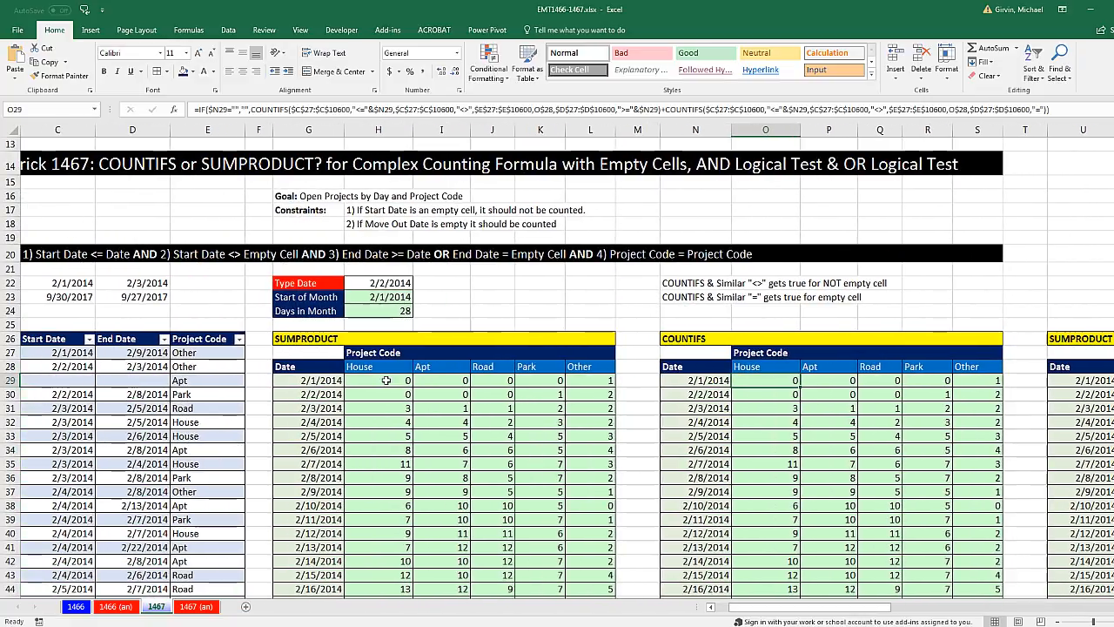
double_click(386, 380)
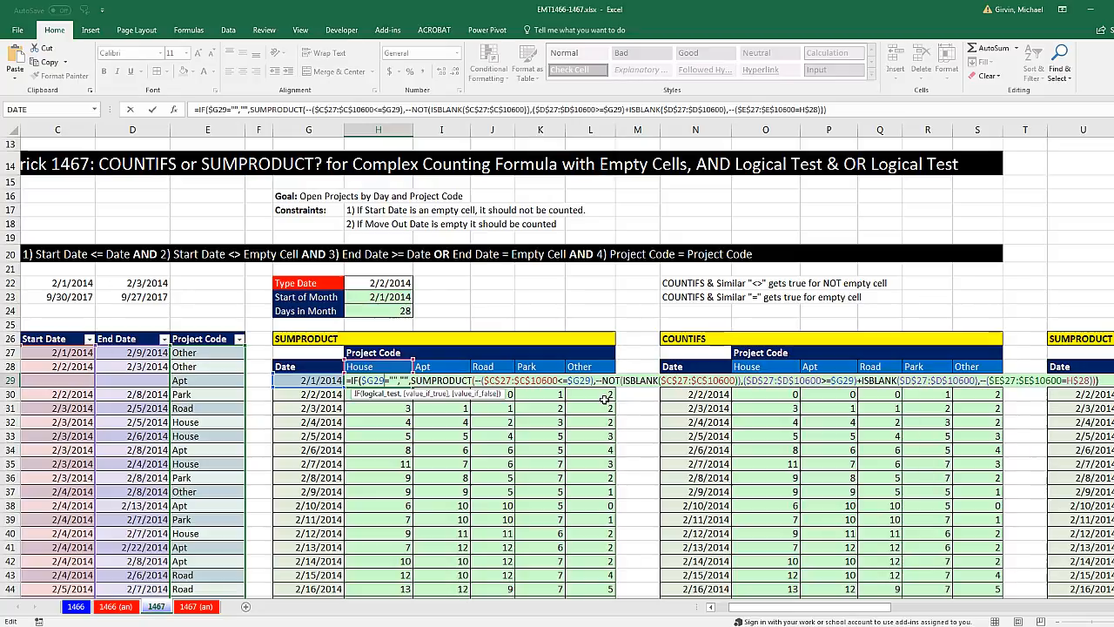
key(ctrl+Return)
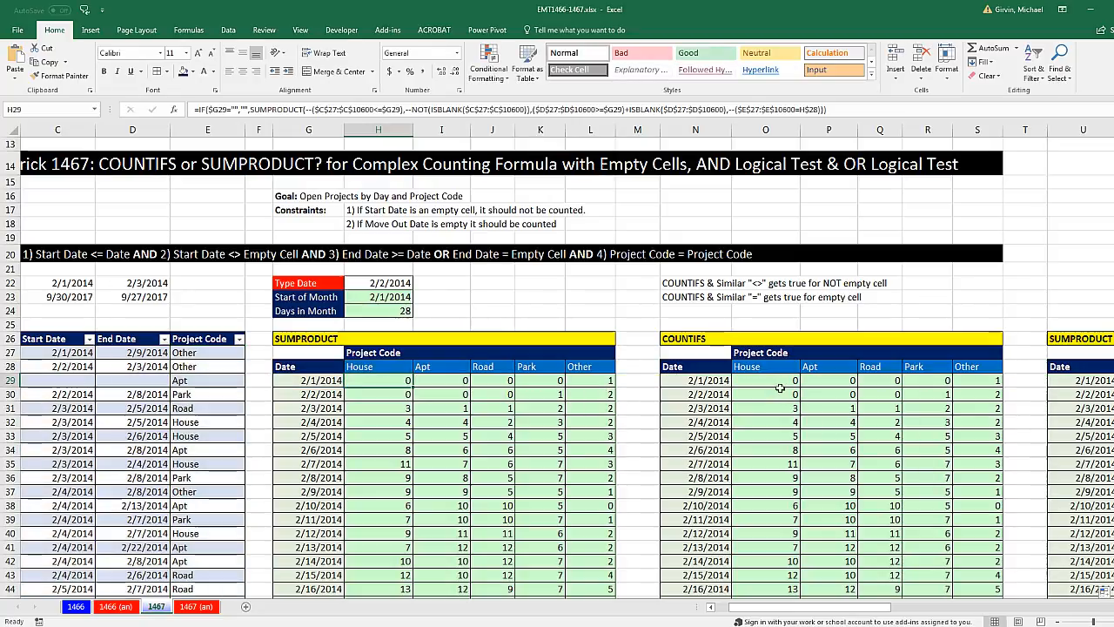